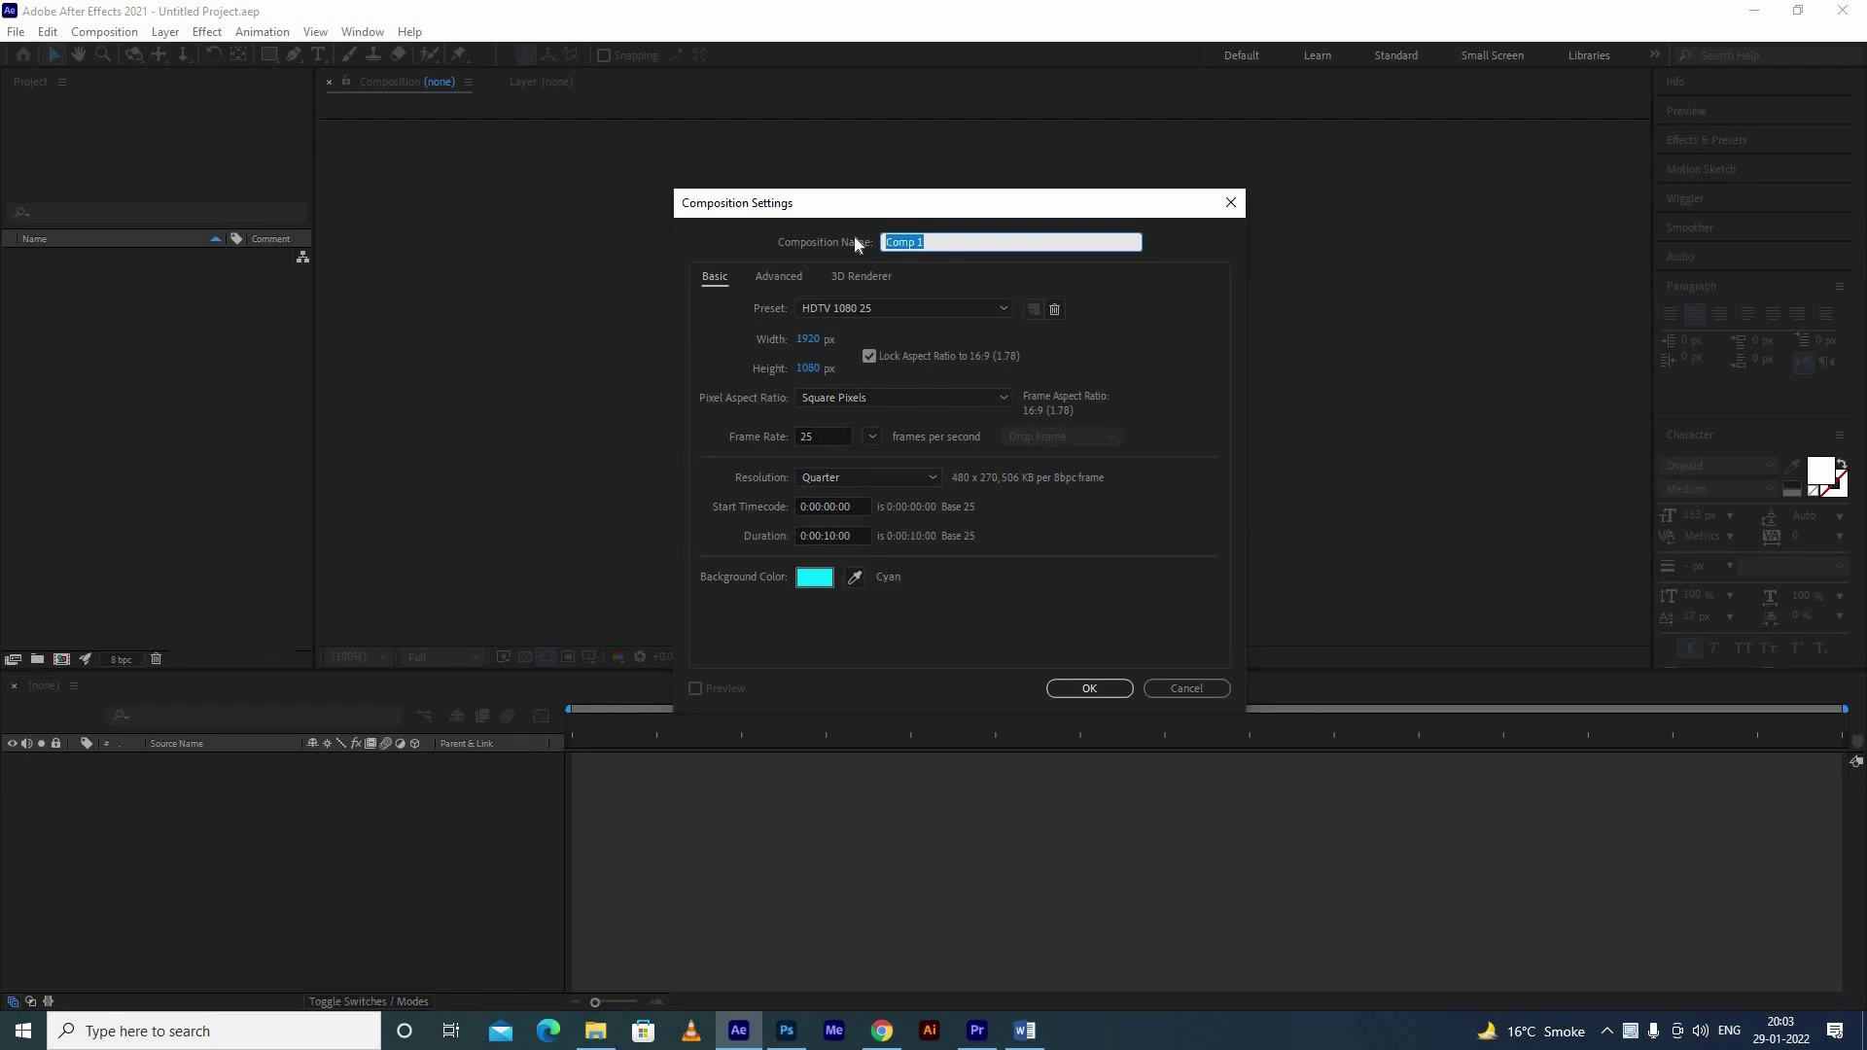
Step: Create the composition named 'Class 5' and bring up File Explorer's folder of sample videos
type("Class")
type(" 5")
key("Return")
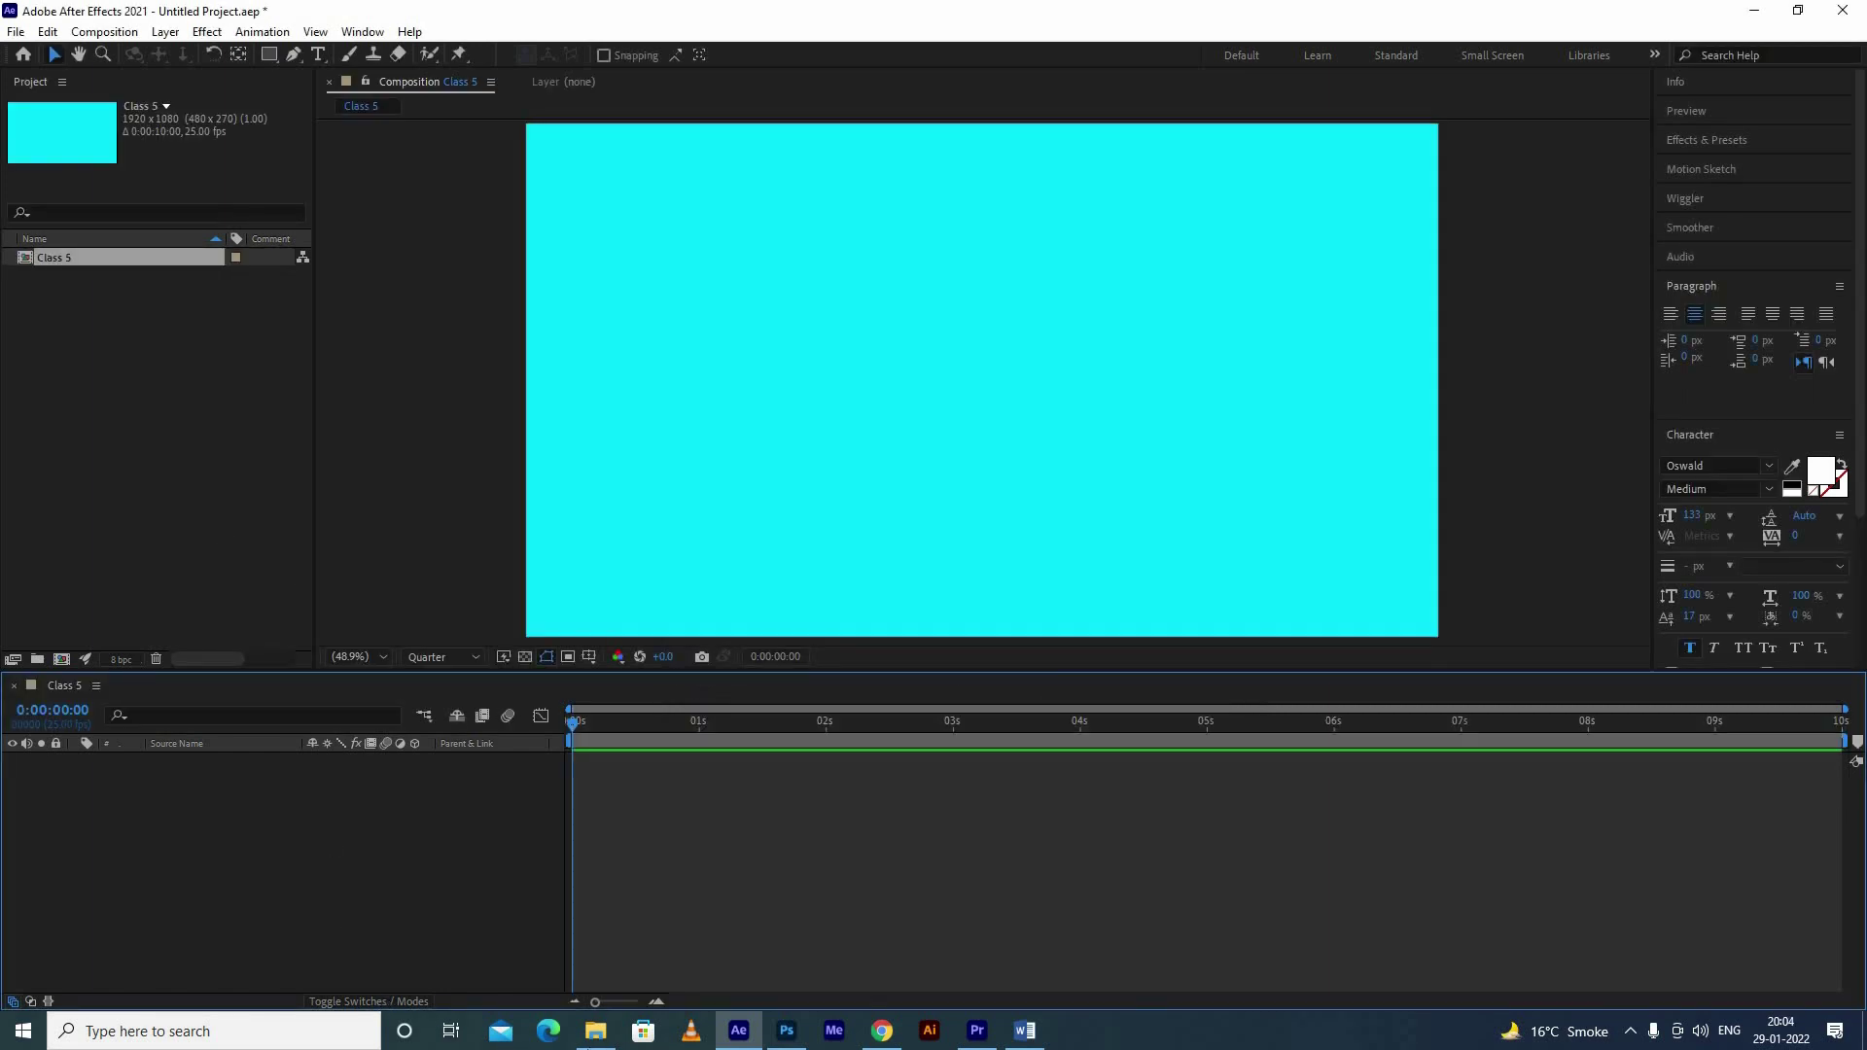
left_click(596, 1031)
Step: Bring the Bird video from File Explorer's Video folder into the Class 5 timeline
left_click_drag(669, 248, 738, 1009)
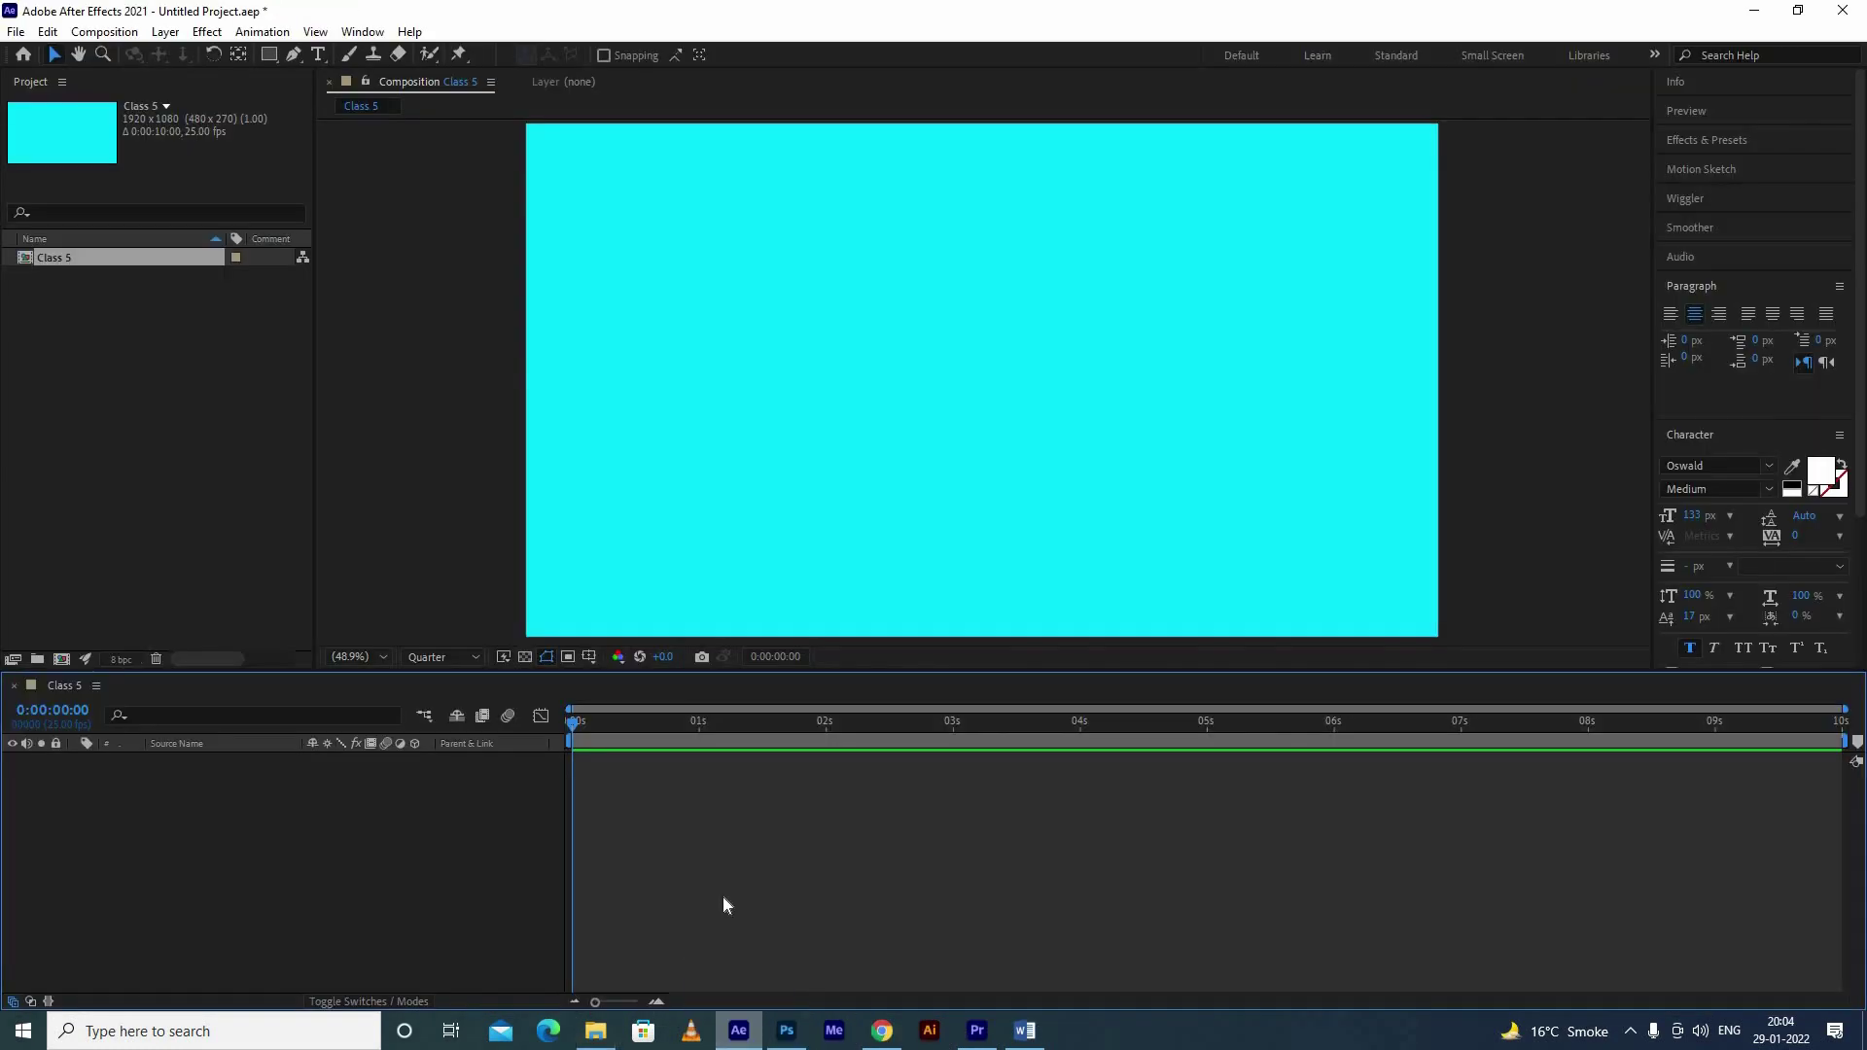
left_click_drag(737, 1010, 721, 896)
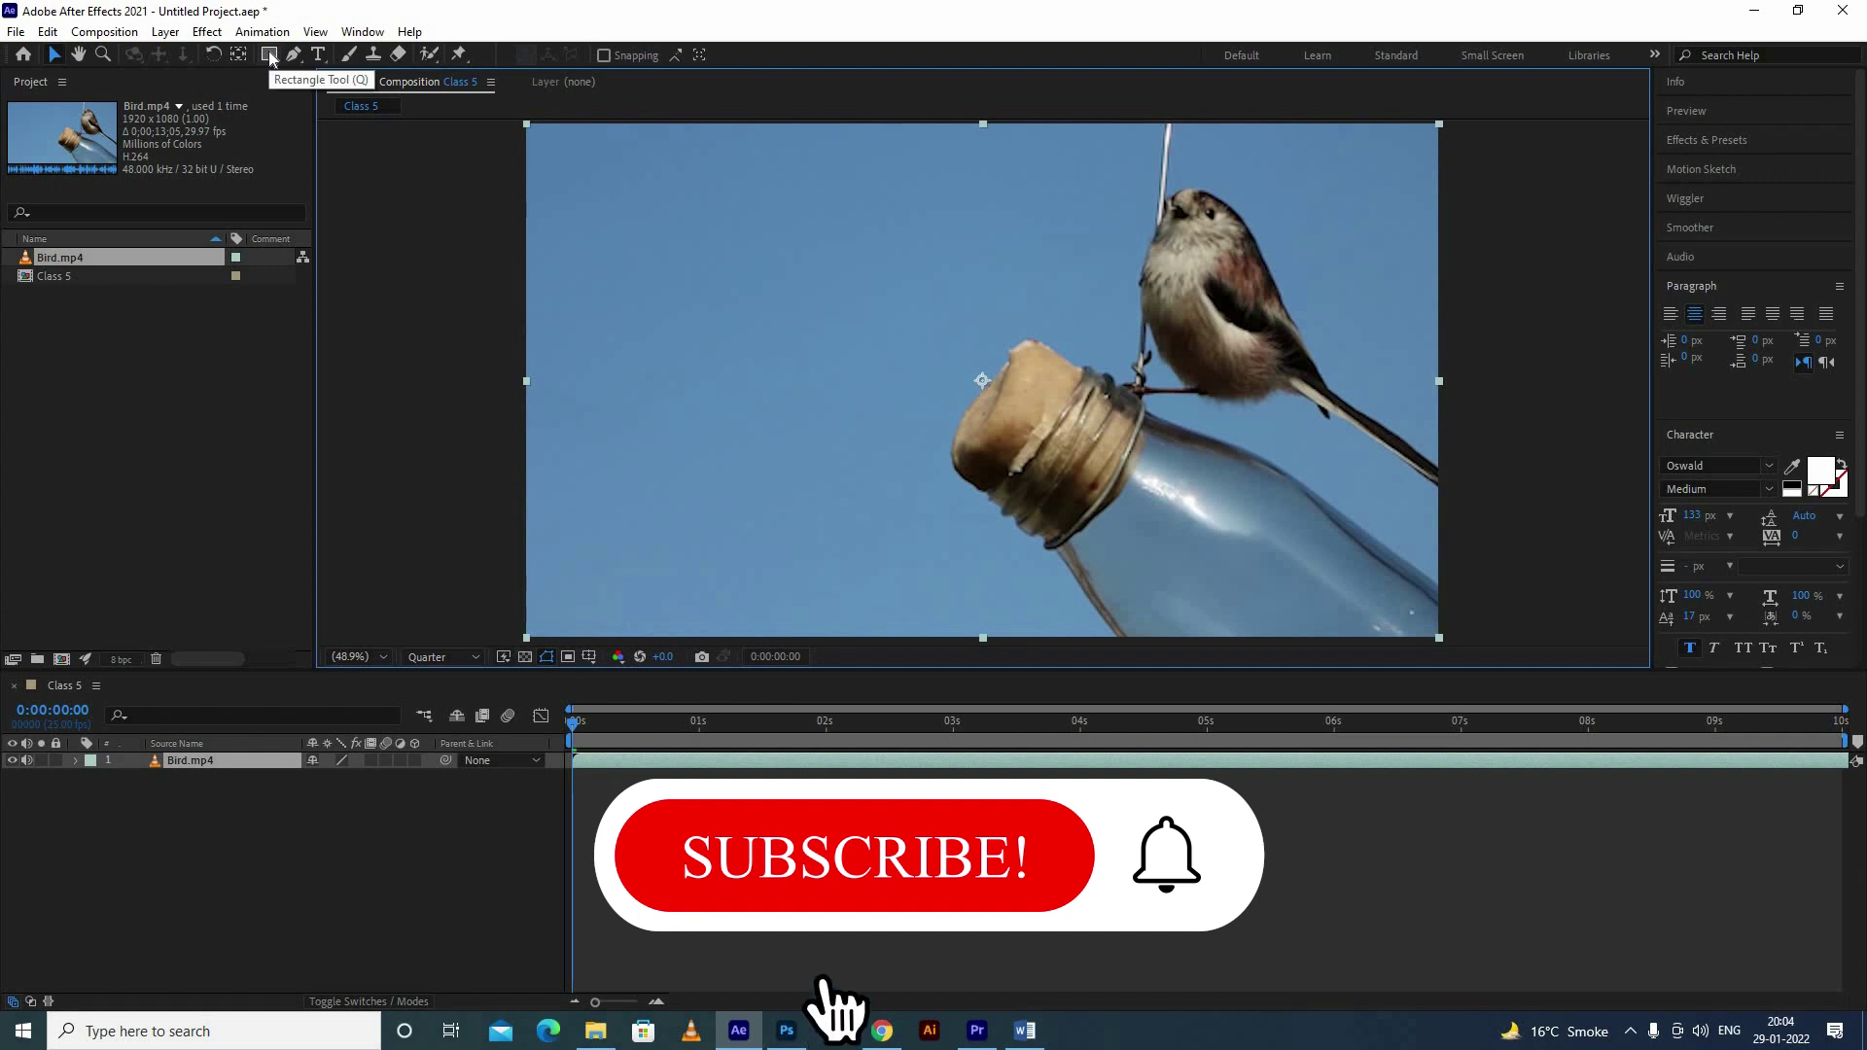
left_click(301, 813)
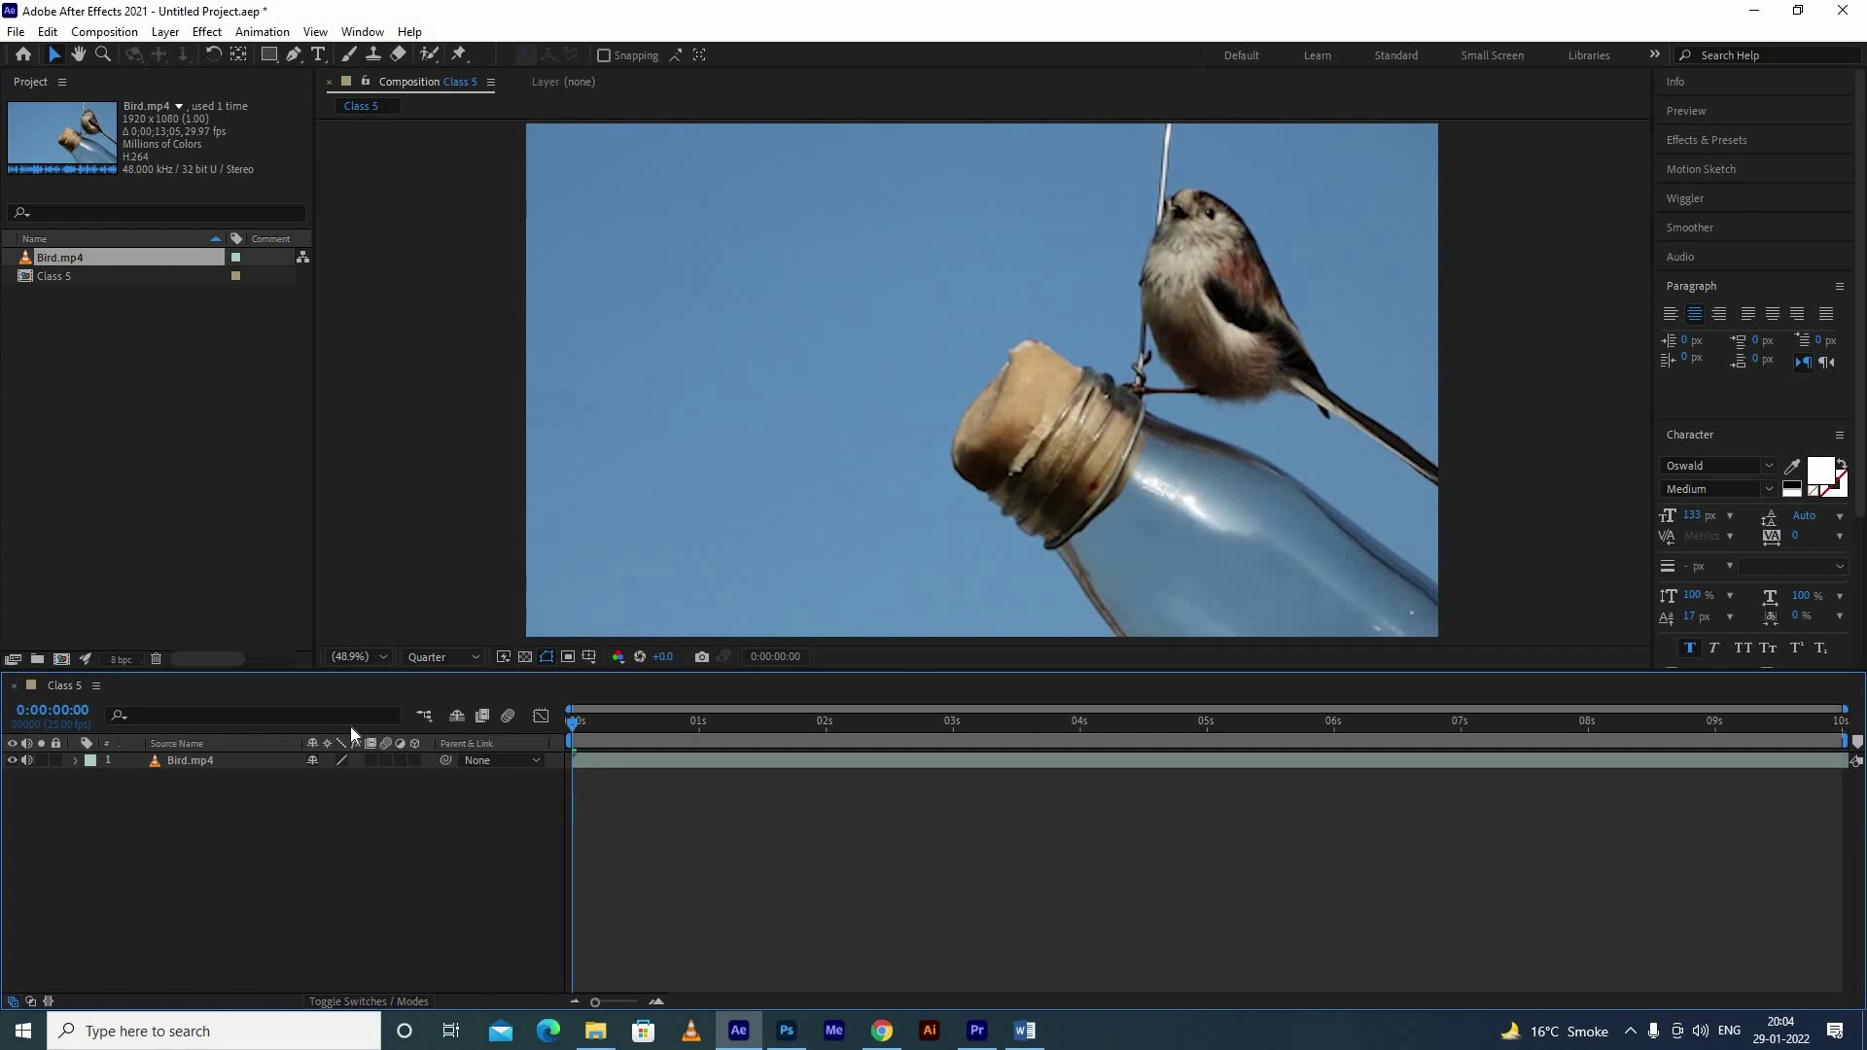
left_click(271, 764)
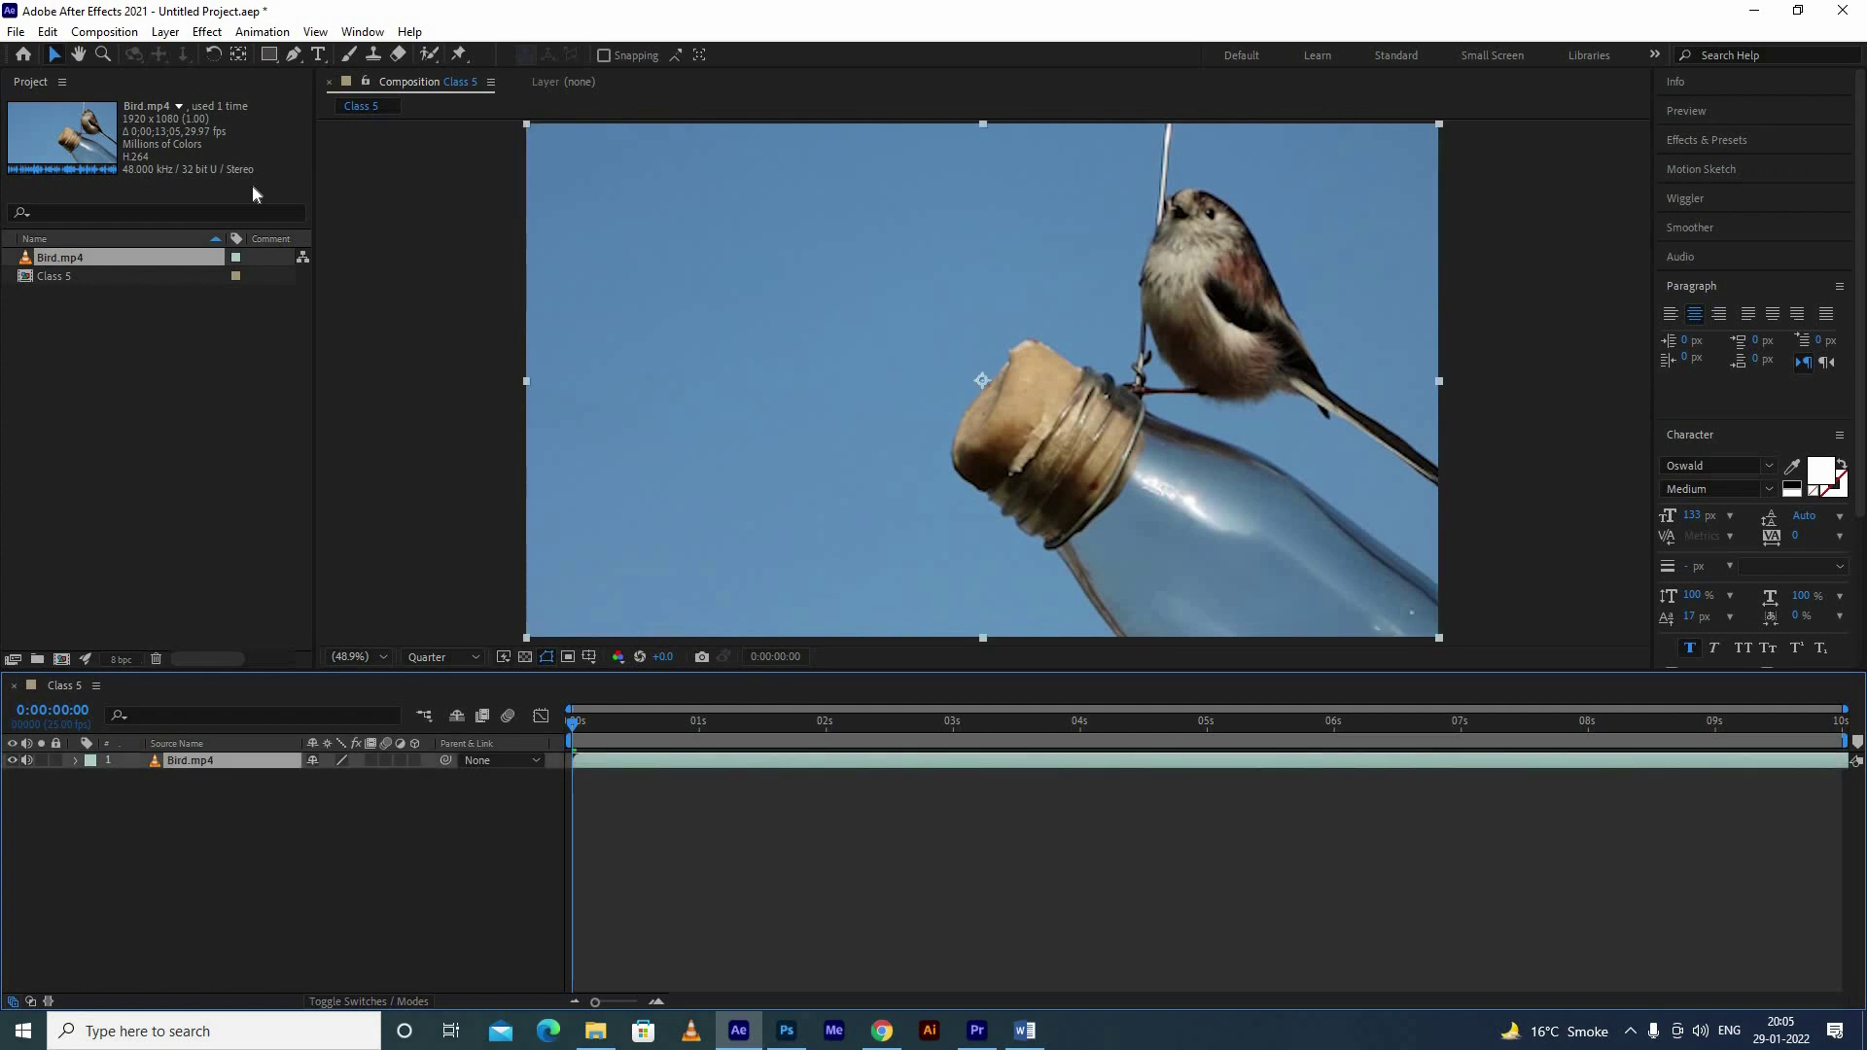
left_click(269, 58)
left_click_drag(588, 181, 1377, 572)
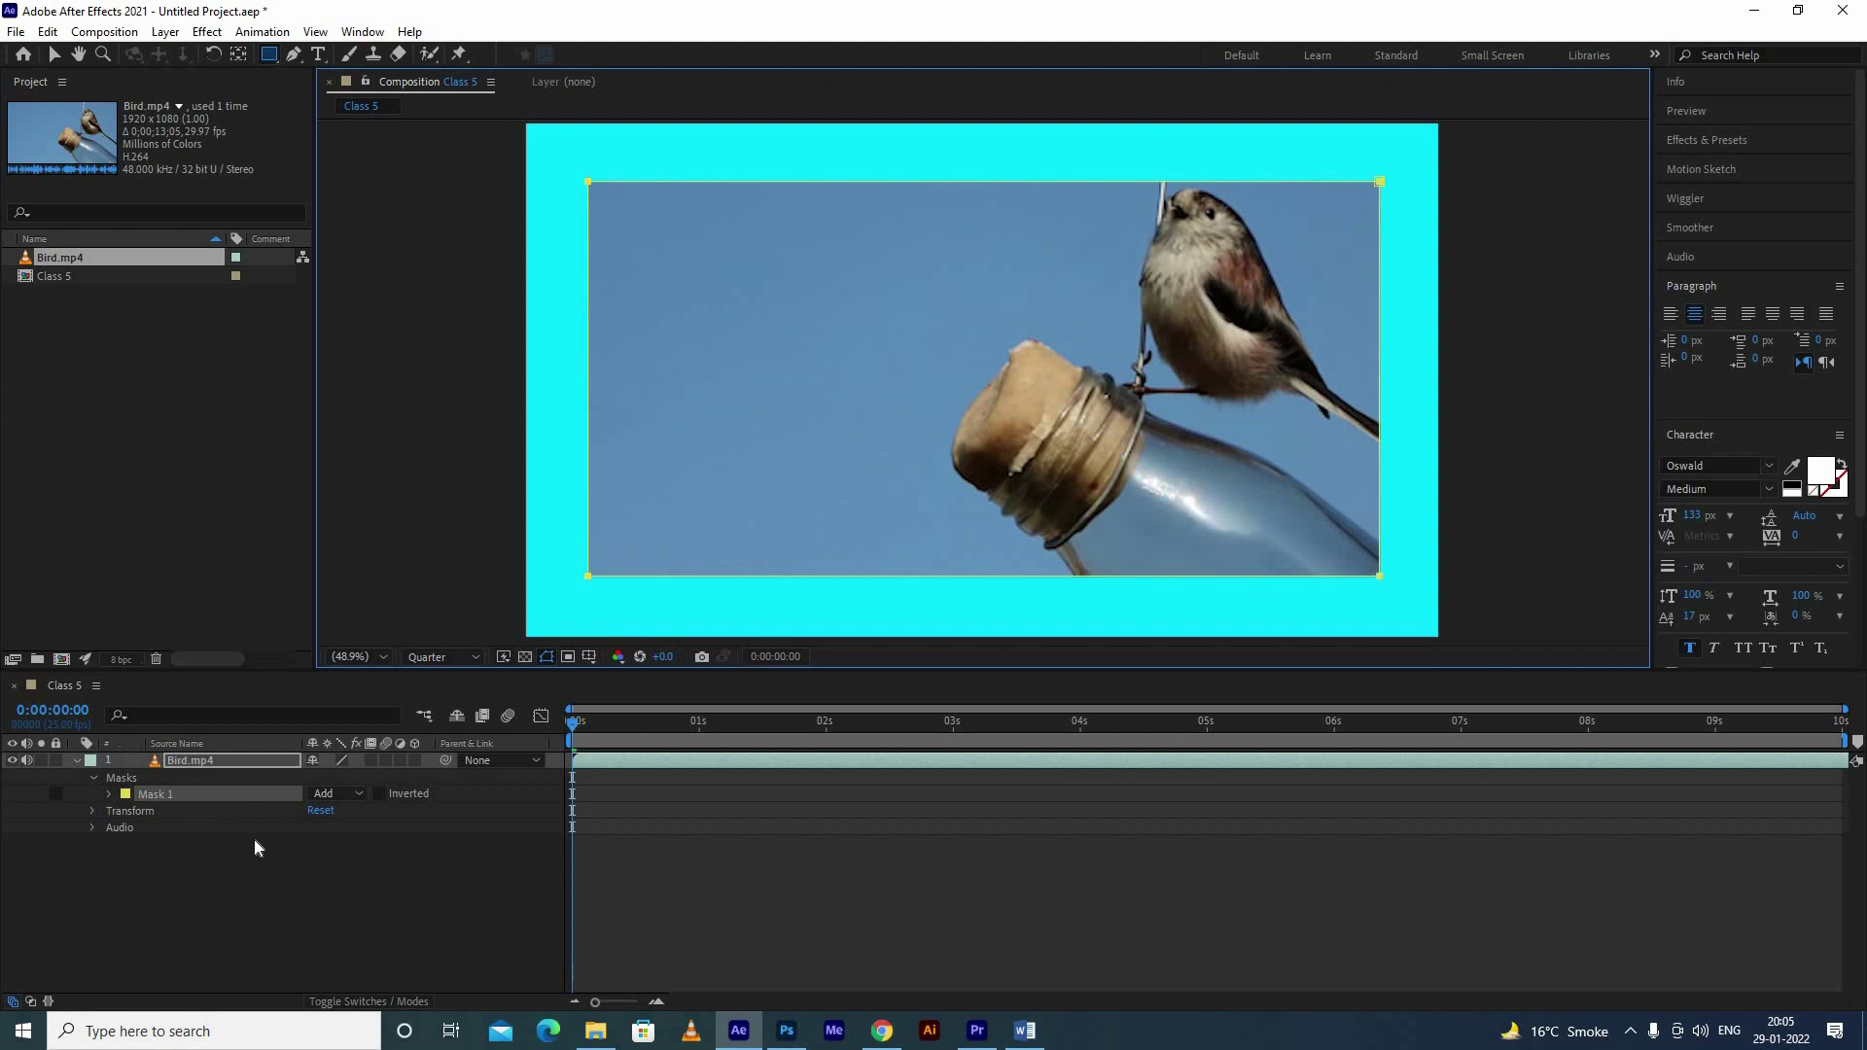
left_click(236, 795)
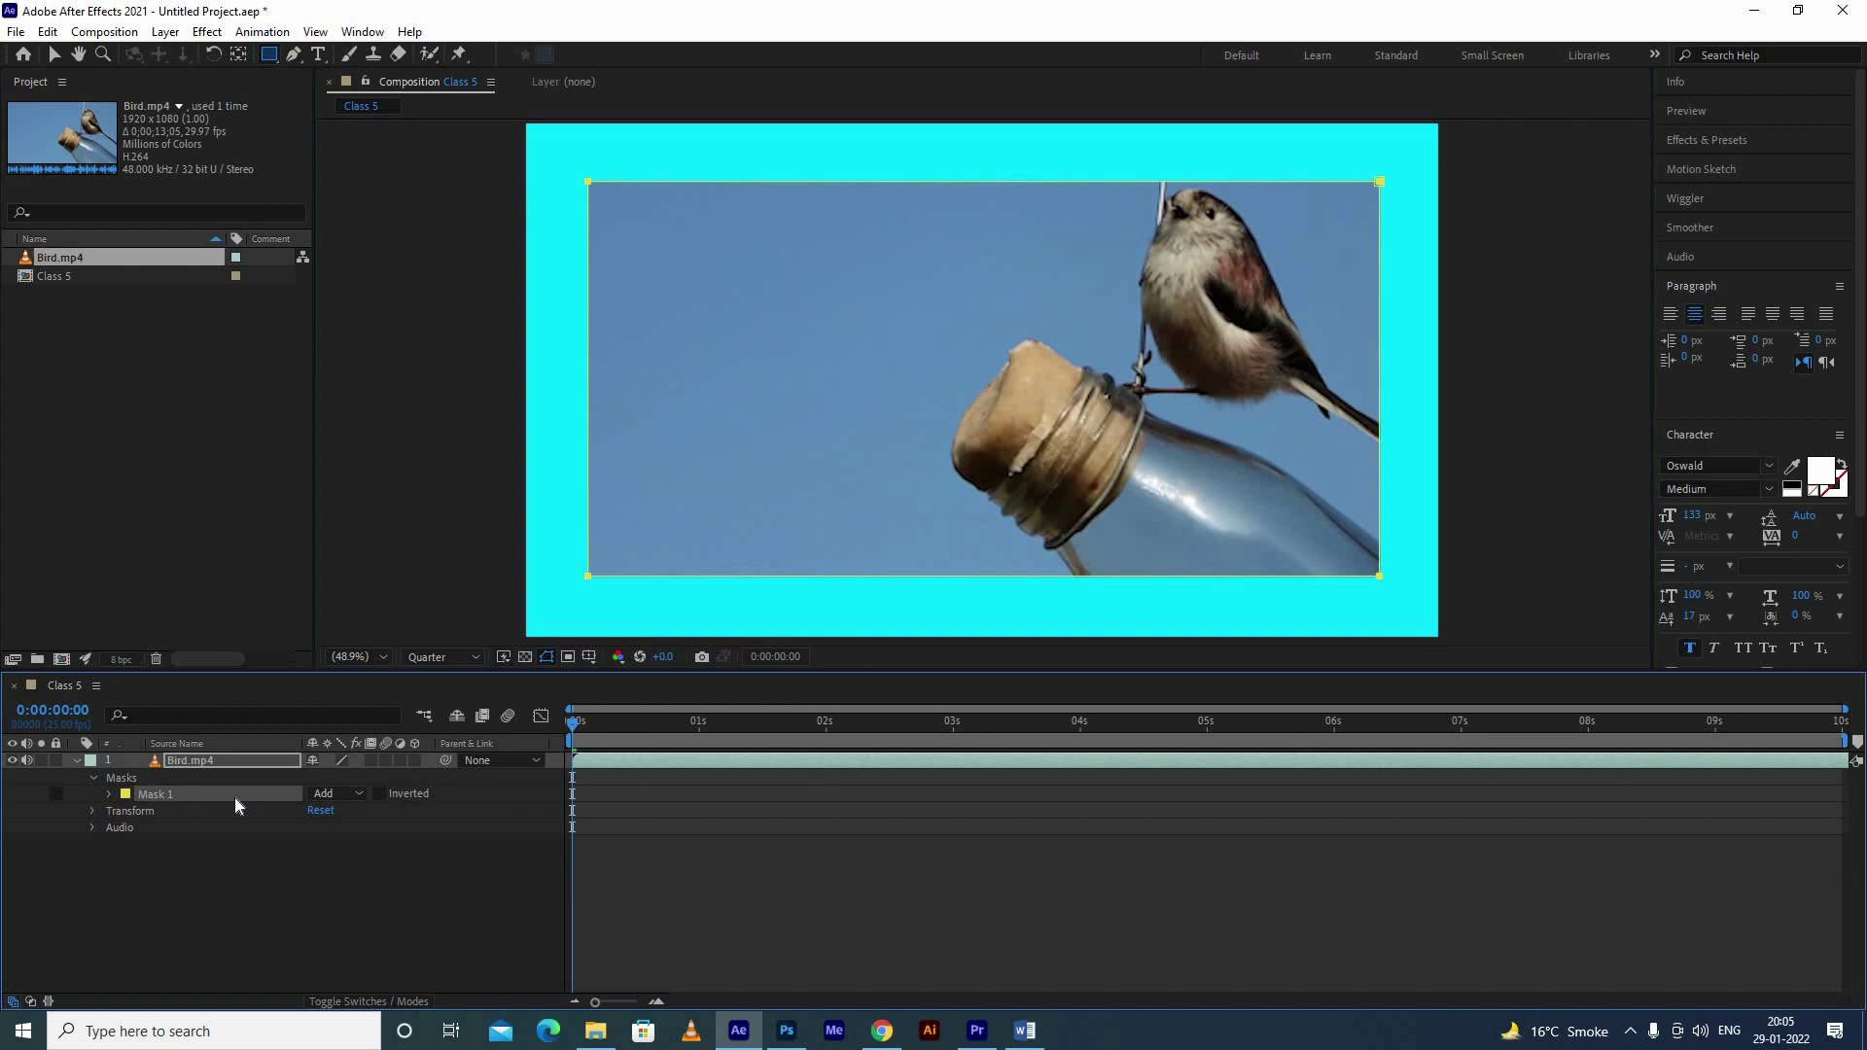
key("Delete")
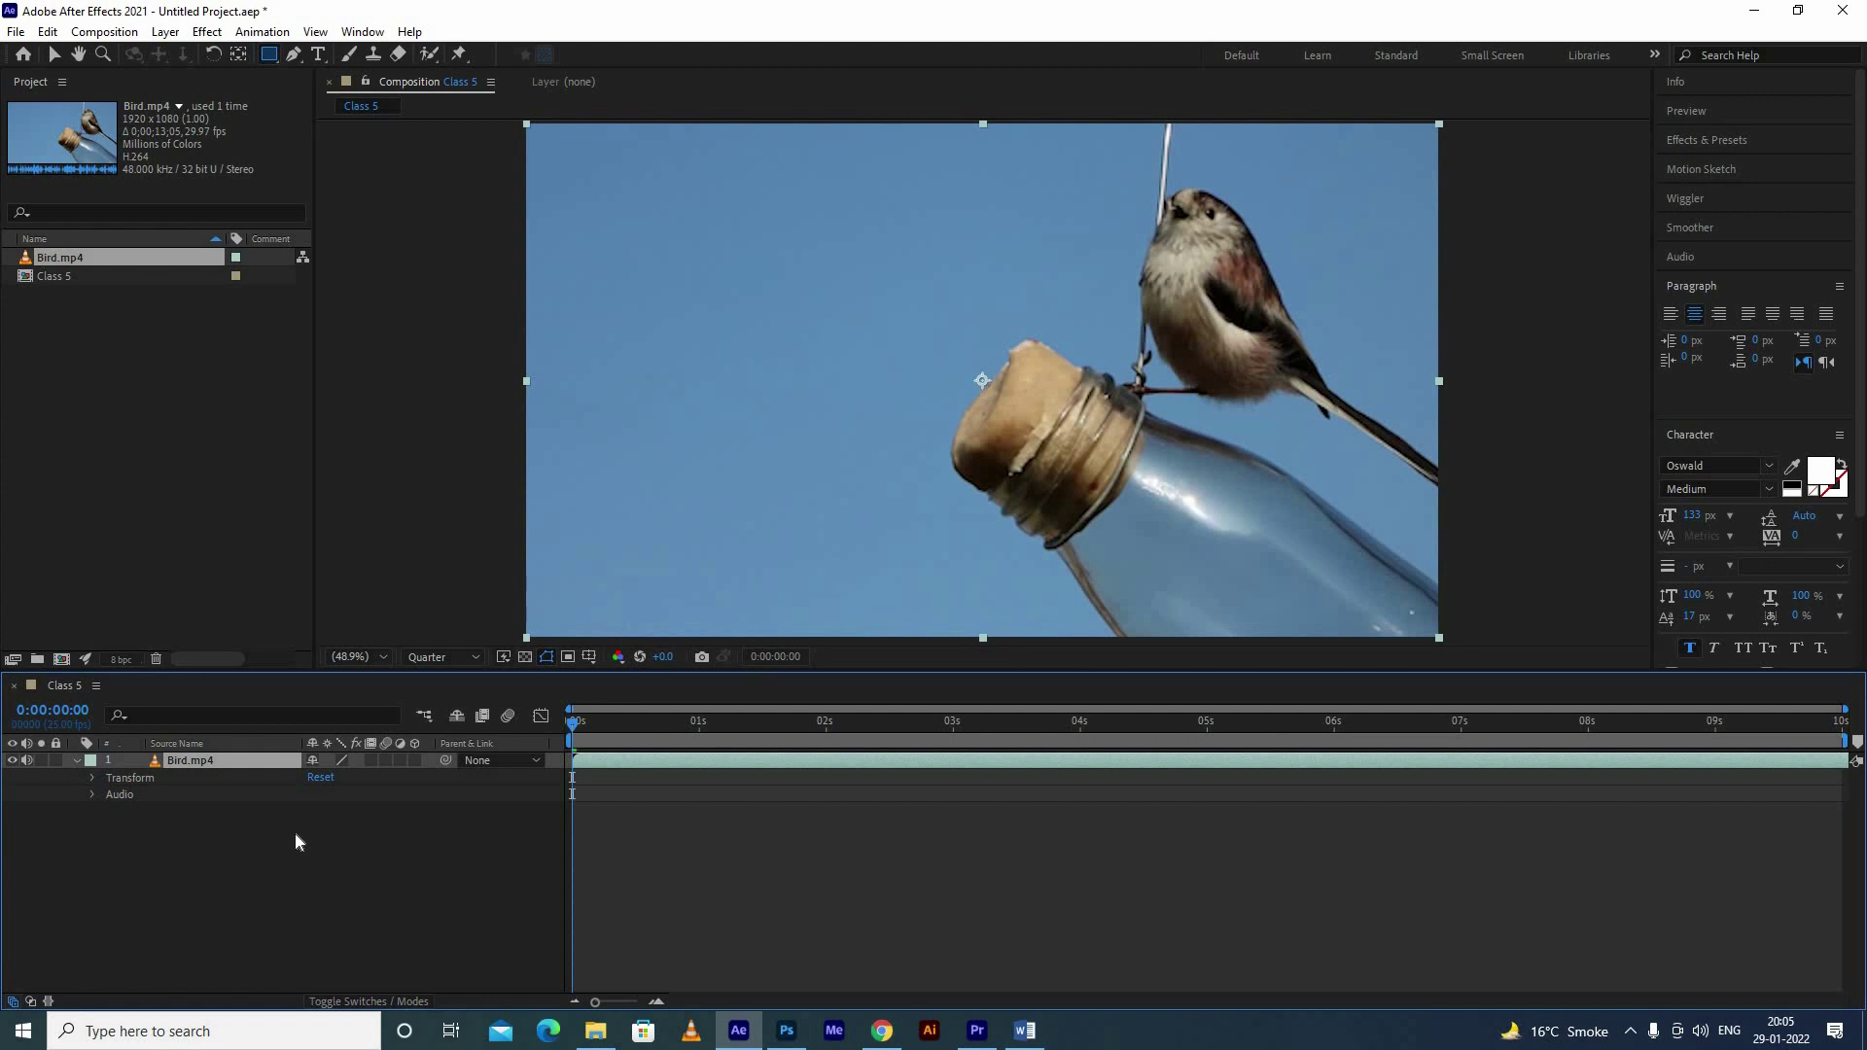
left_click(297, 835)
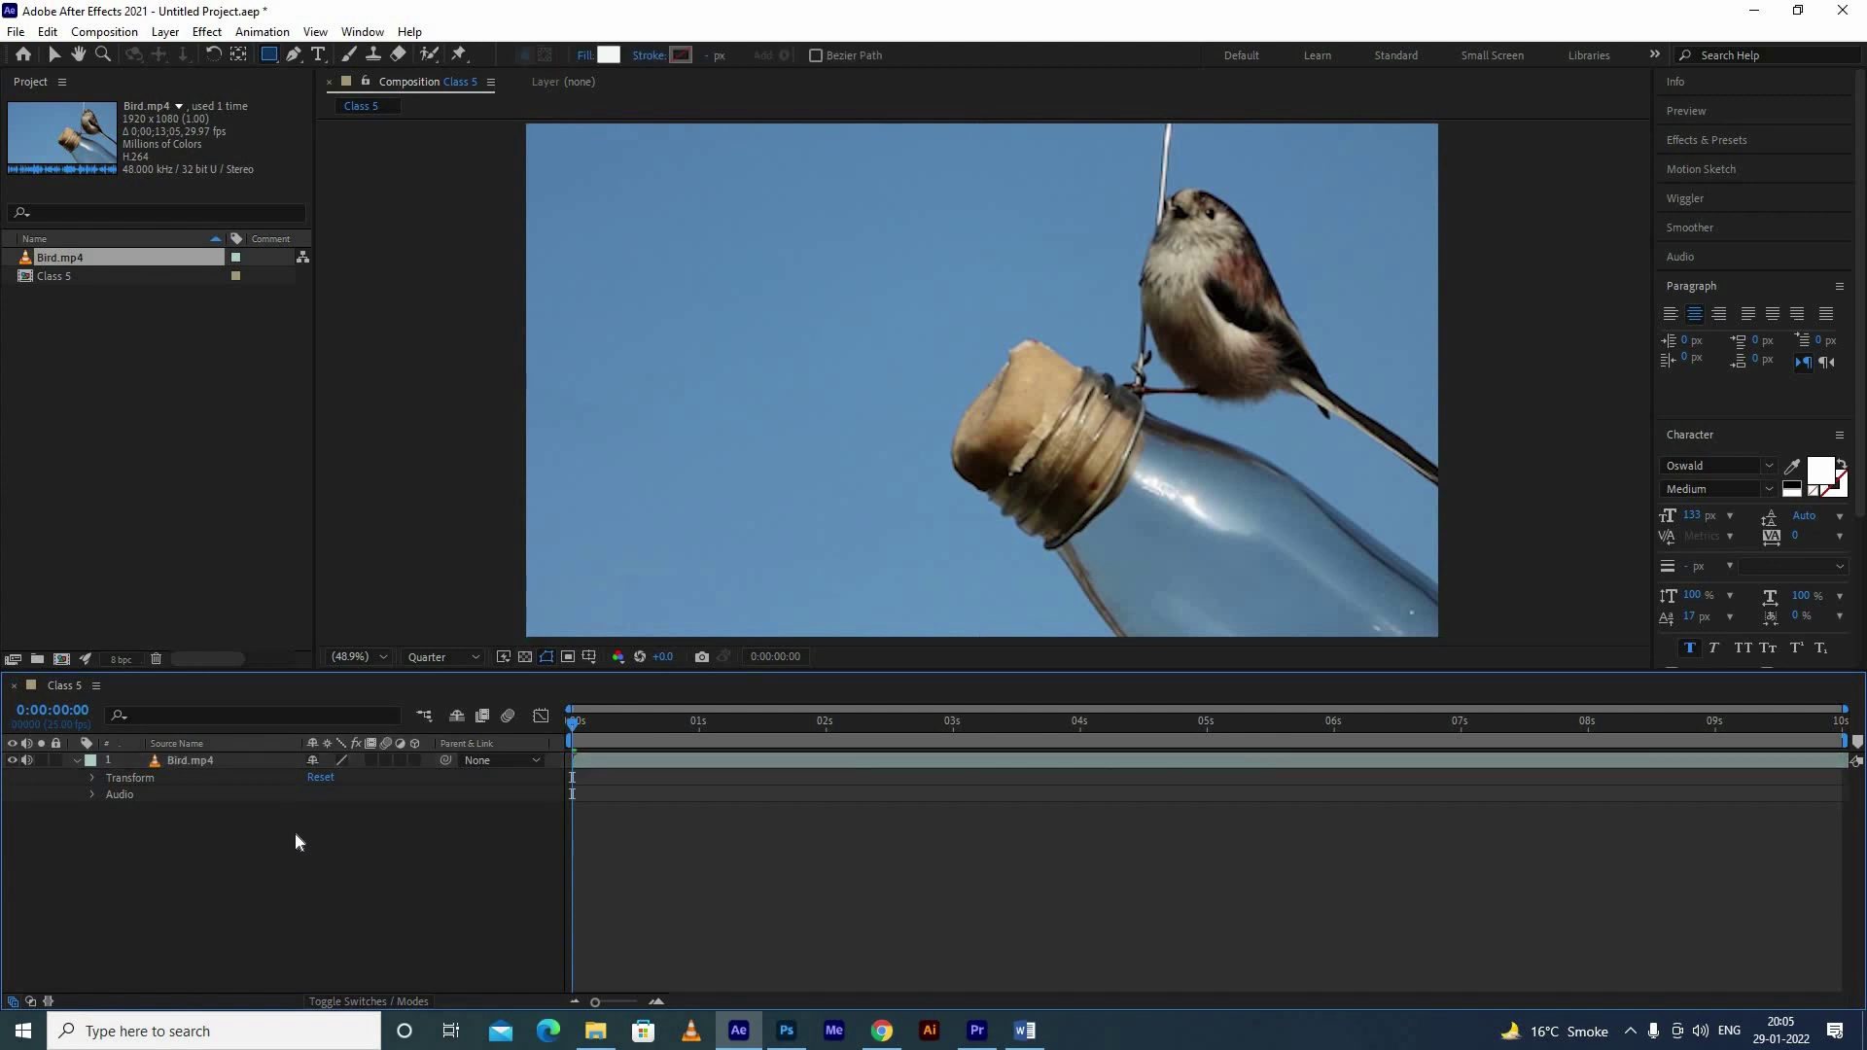
Step: Draw a rectangle shape layer in the upper left of the bird video
left_click(270, 64)
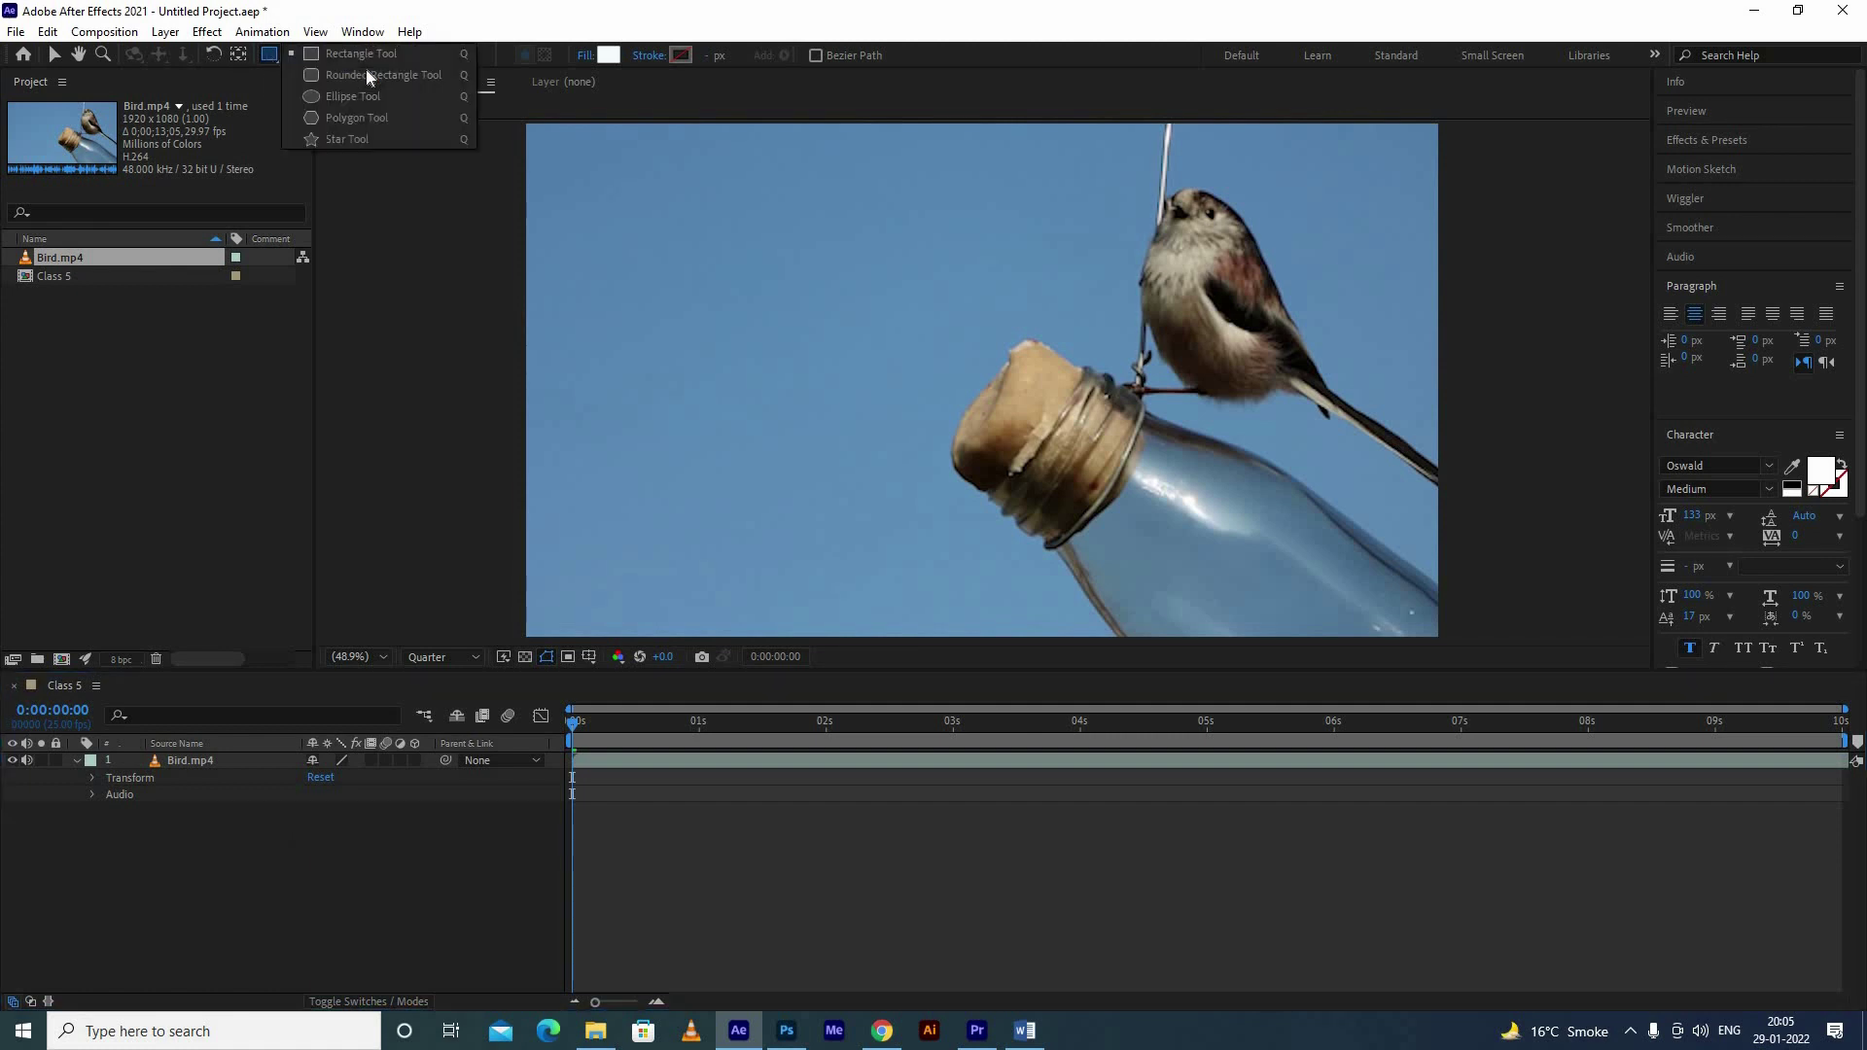
left_click(379, 119)
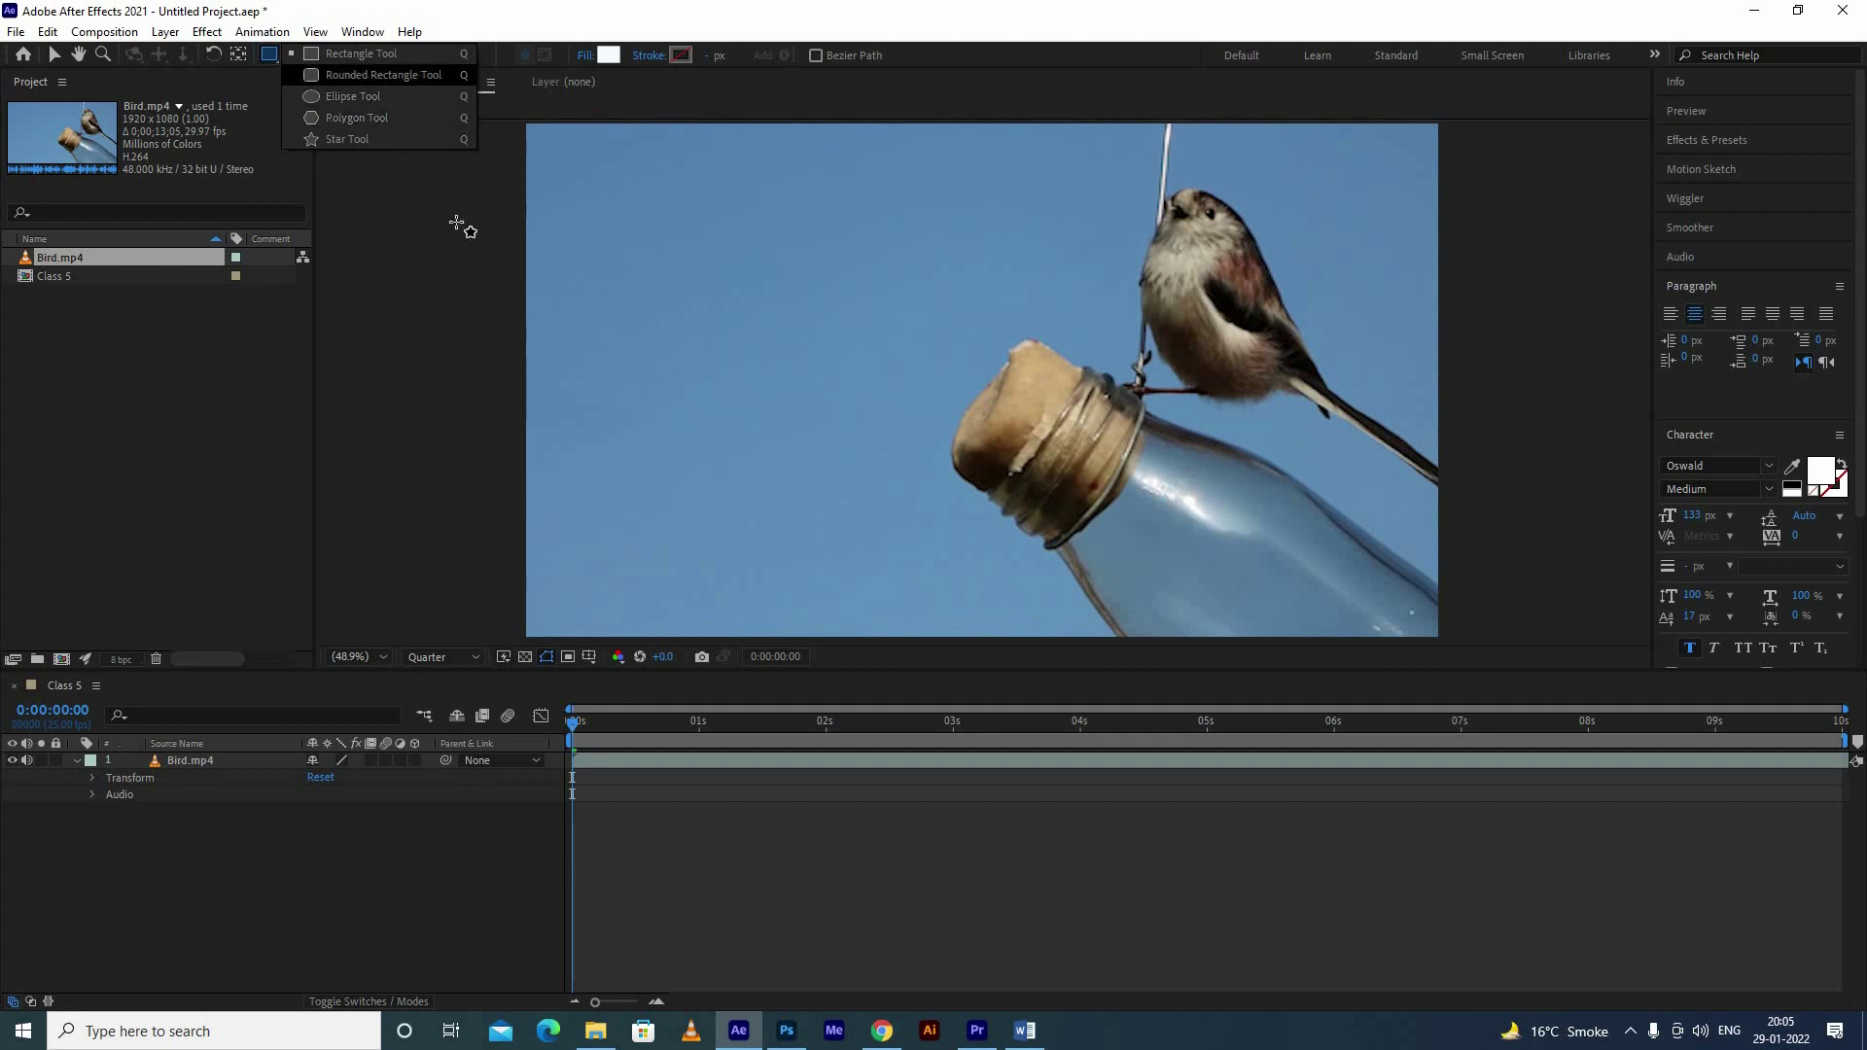
left_click_drag(581, 202, 602, 223)
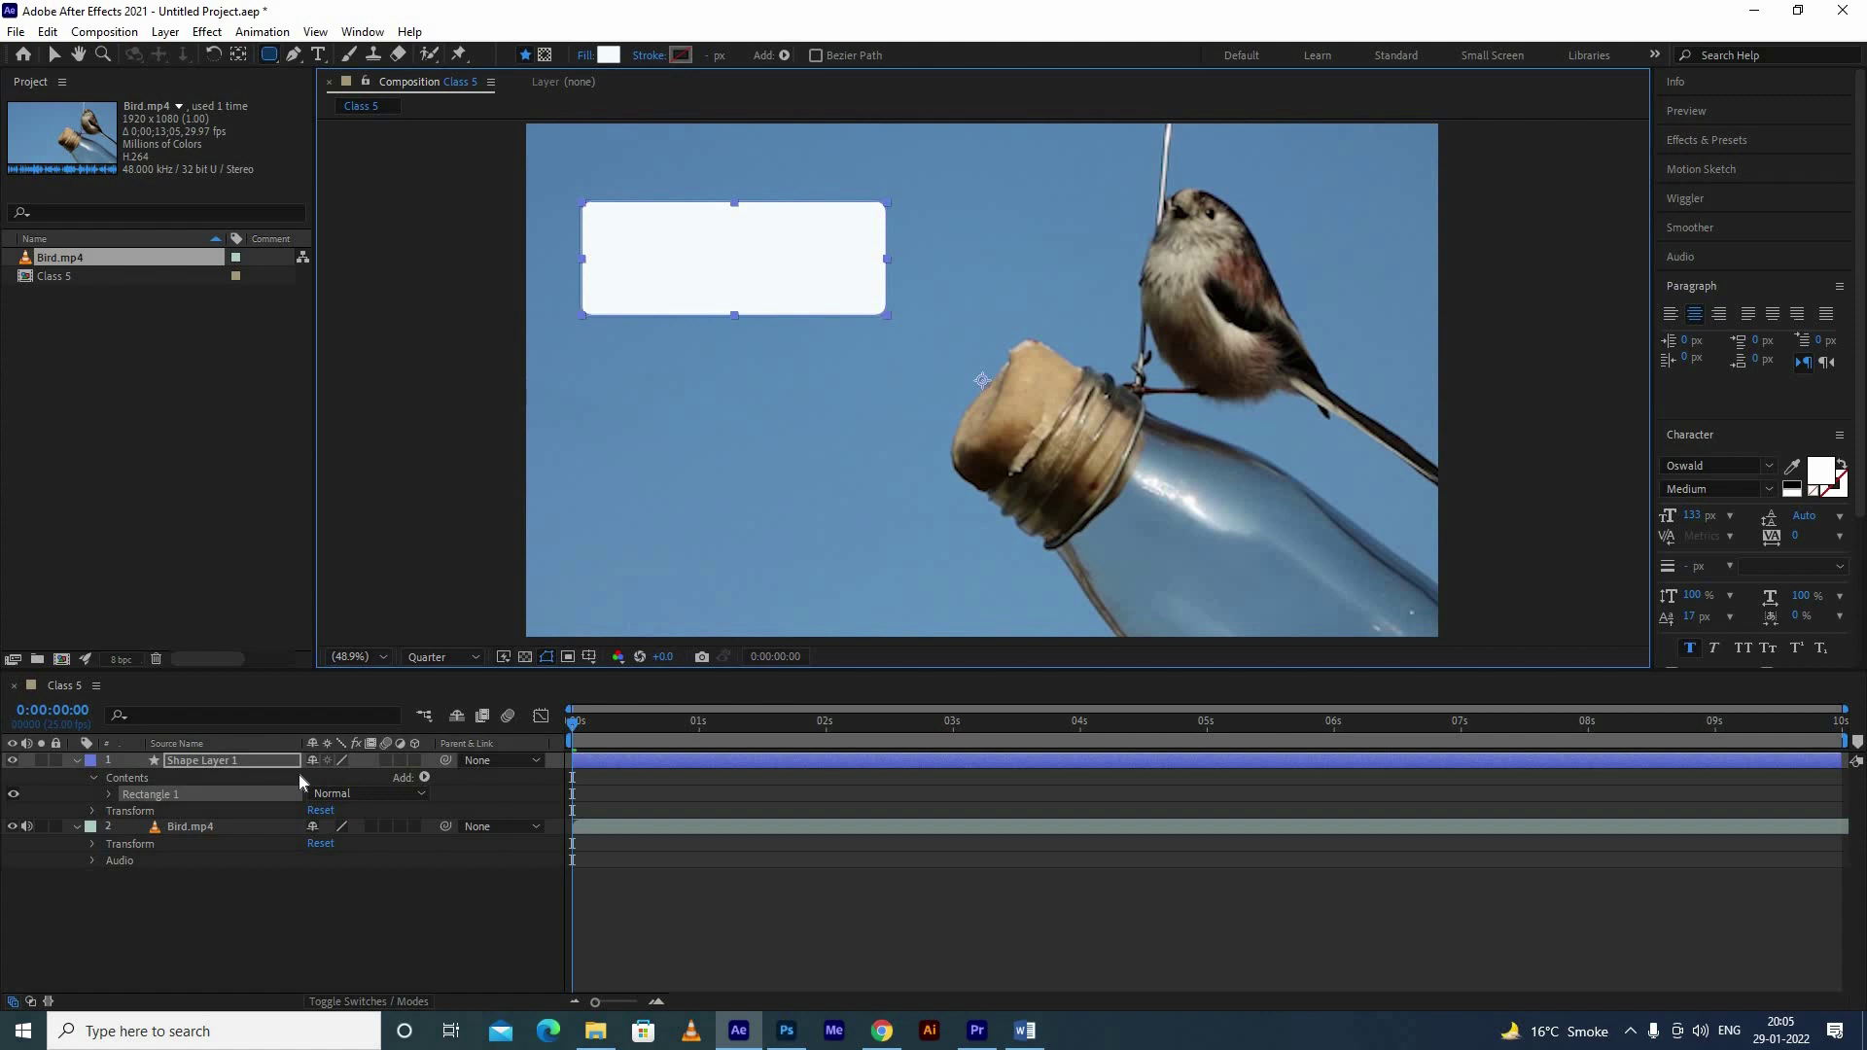
left_click(606, 55)
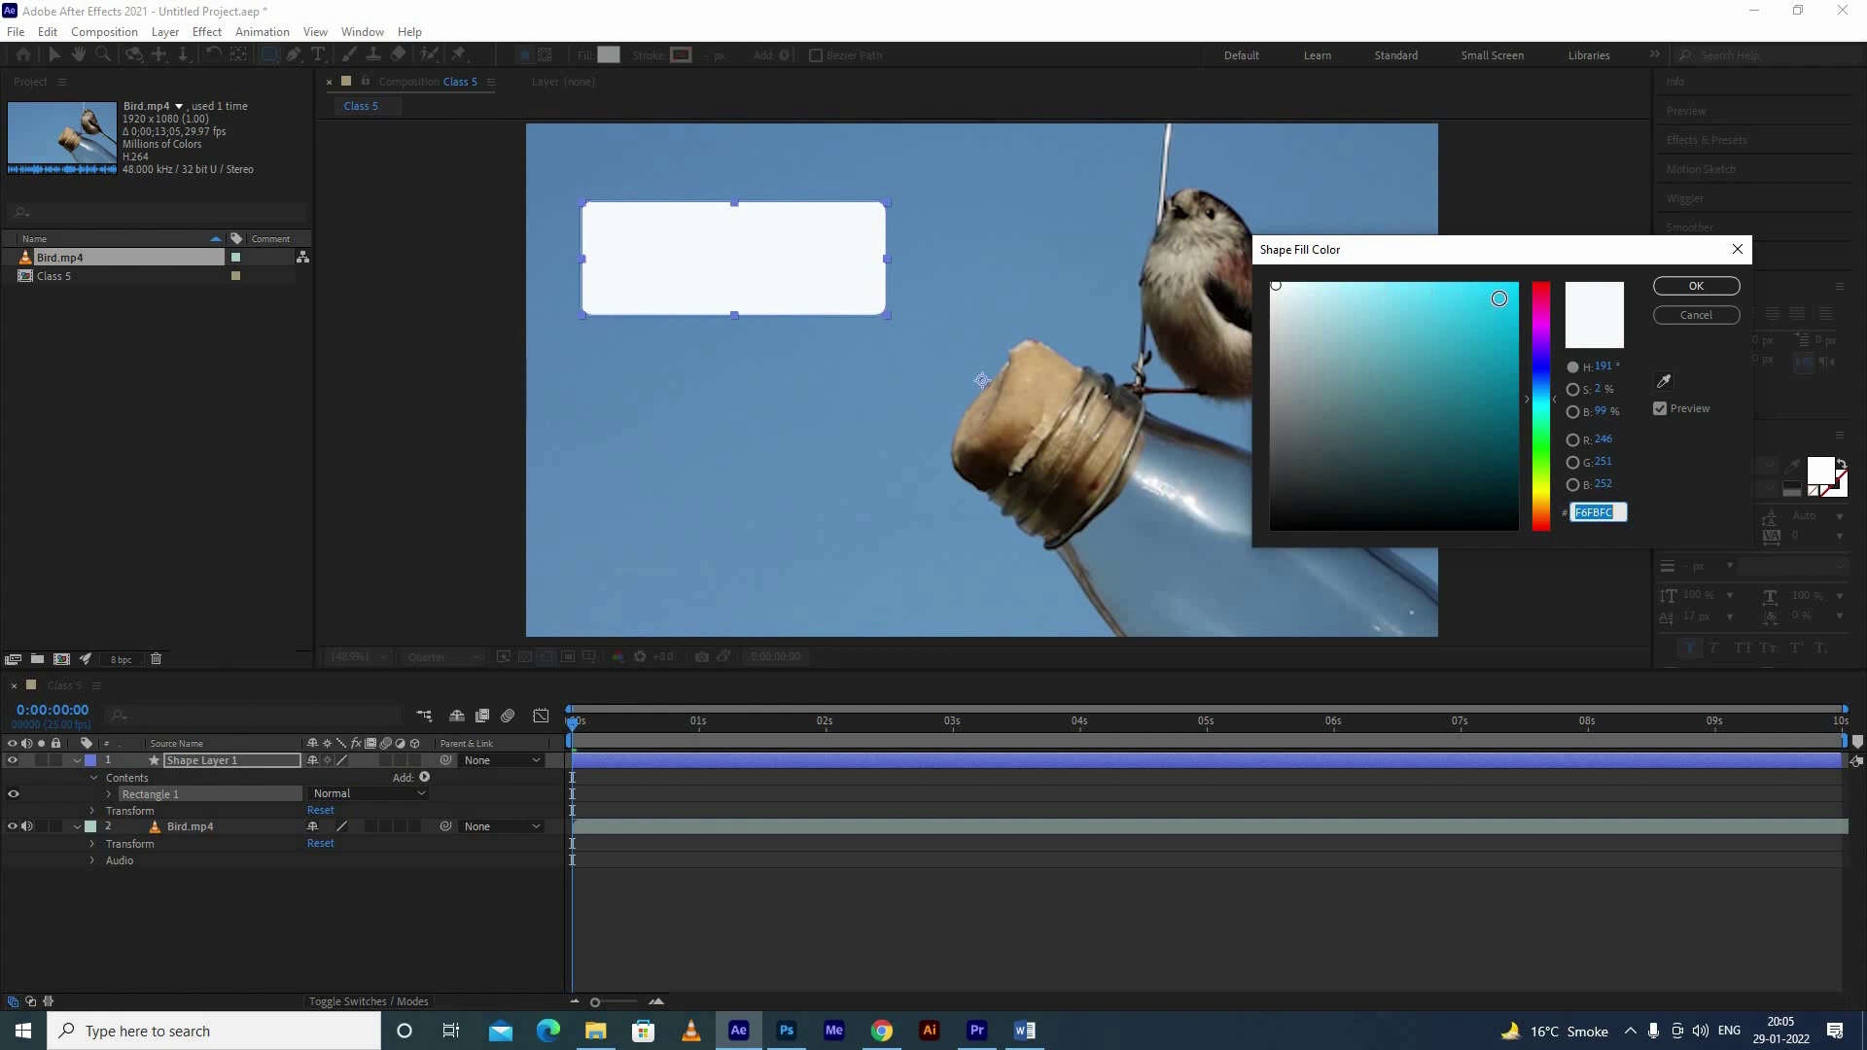
Step: Set the rectangle's fill to cyan, then try the None, Solid and Linear Gradient fill types
type("12C7EE")
left_click(1695, 286)
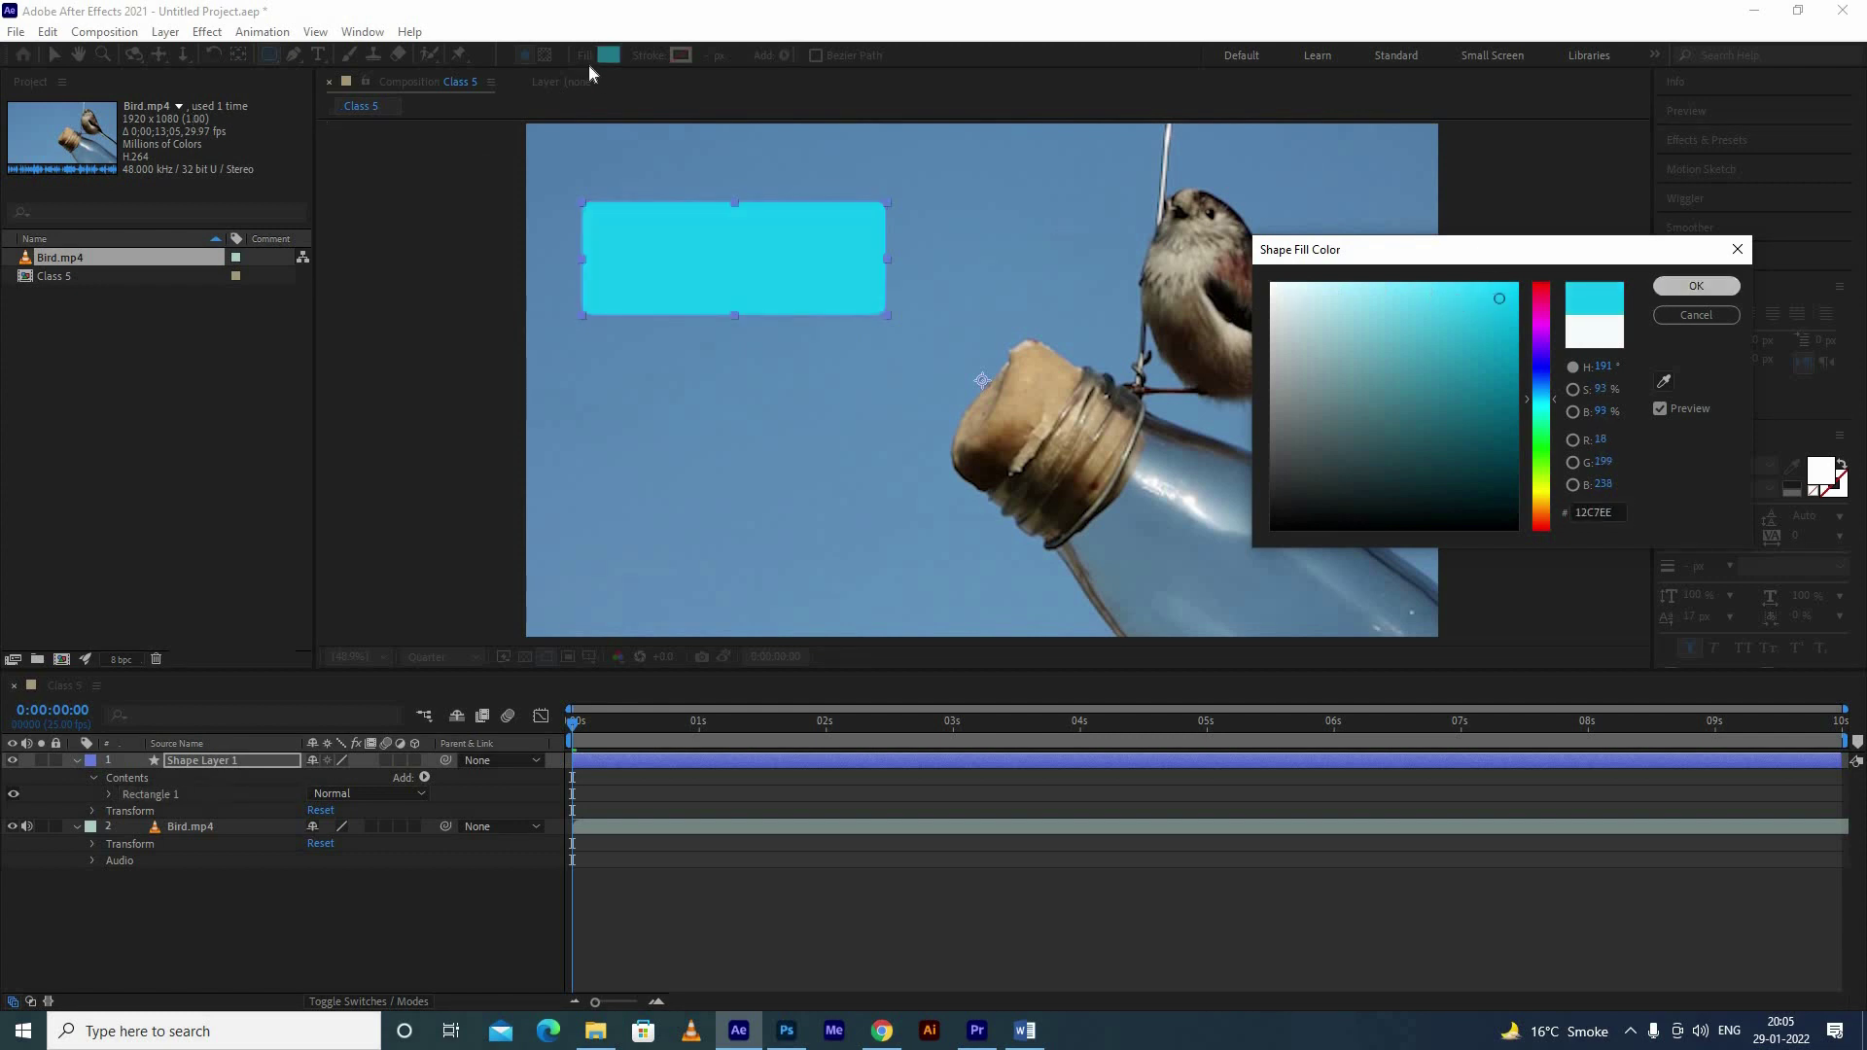
left_click(578, 64)
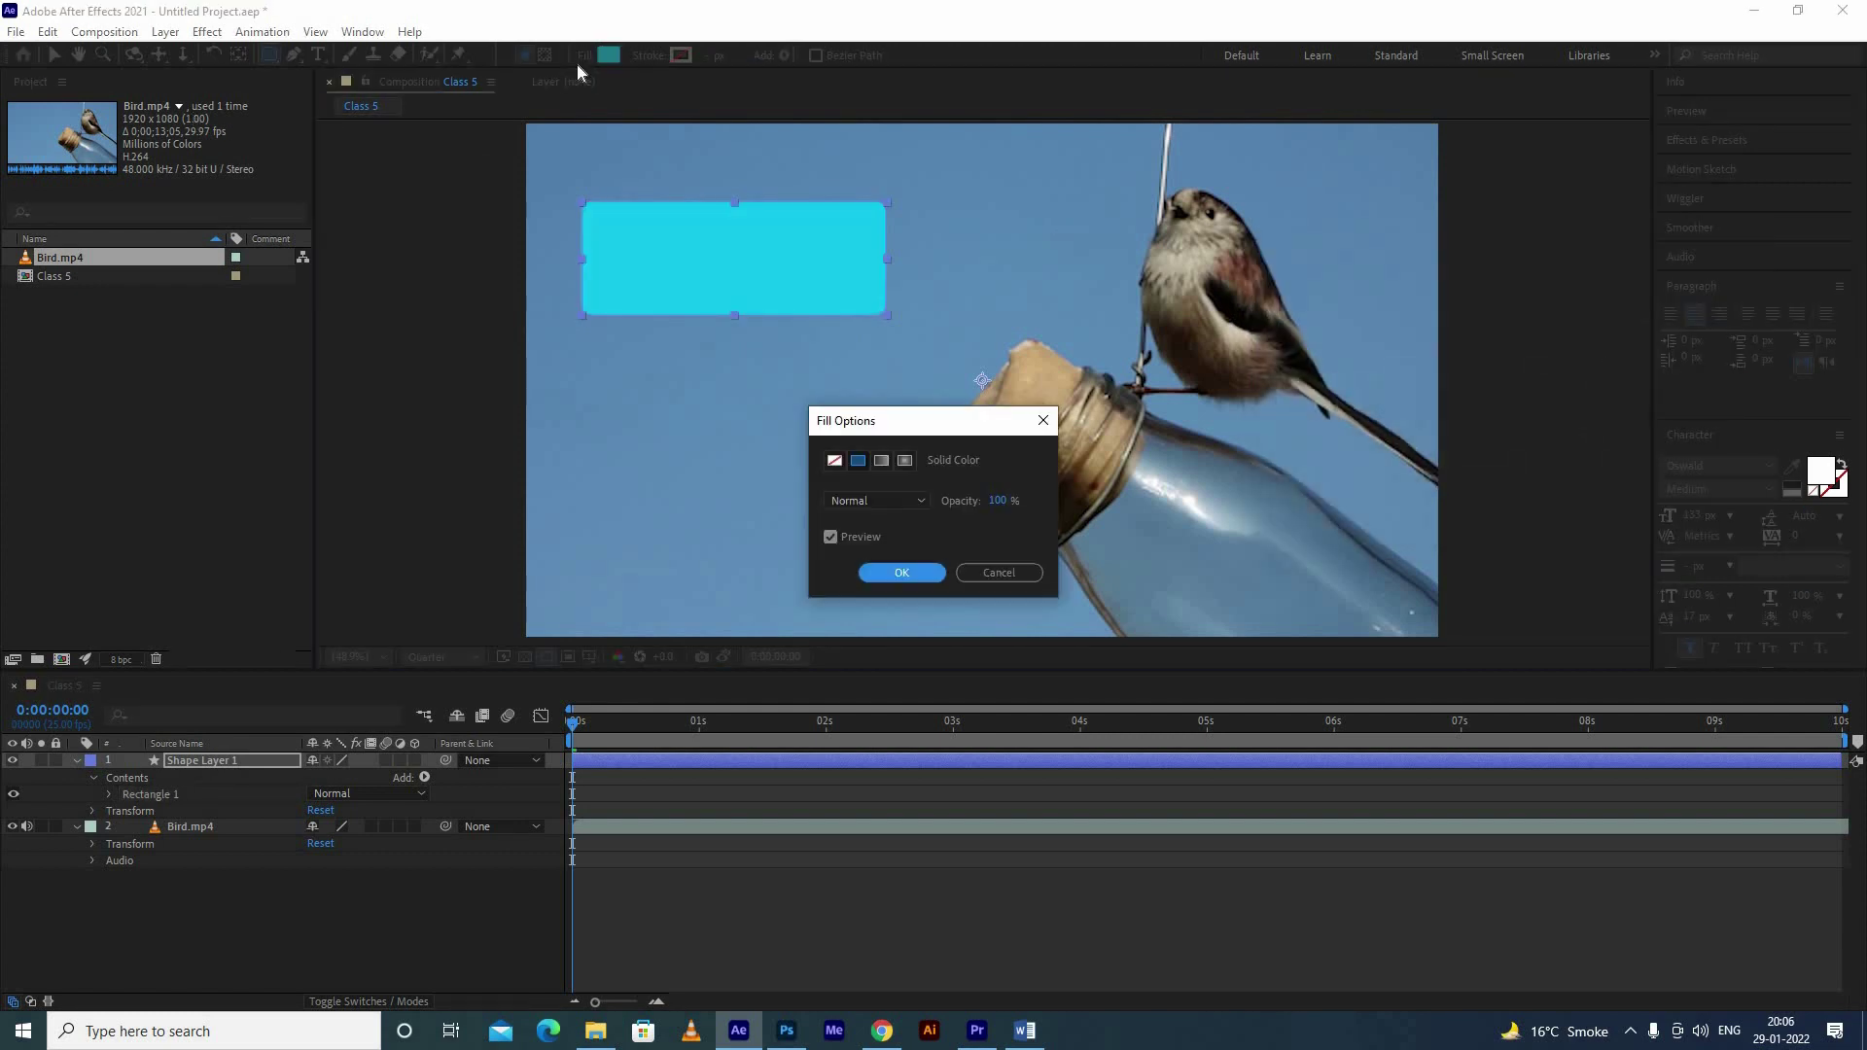
left_click(836, 463)
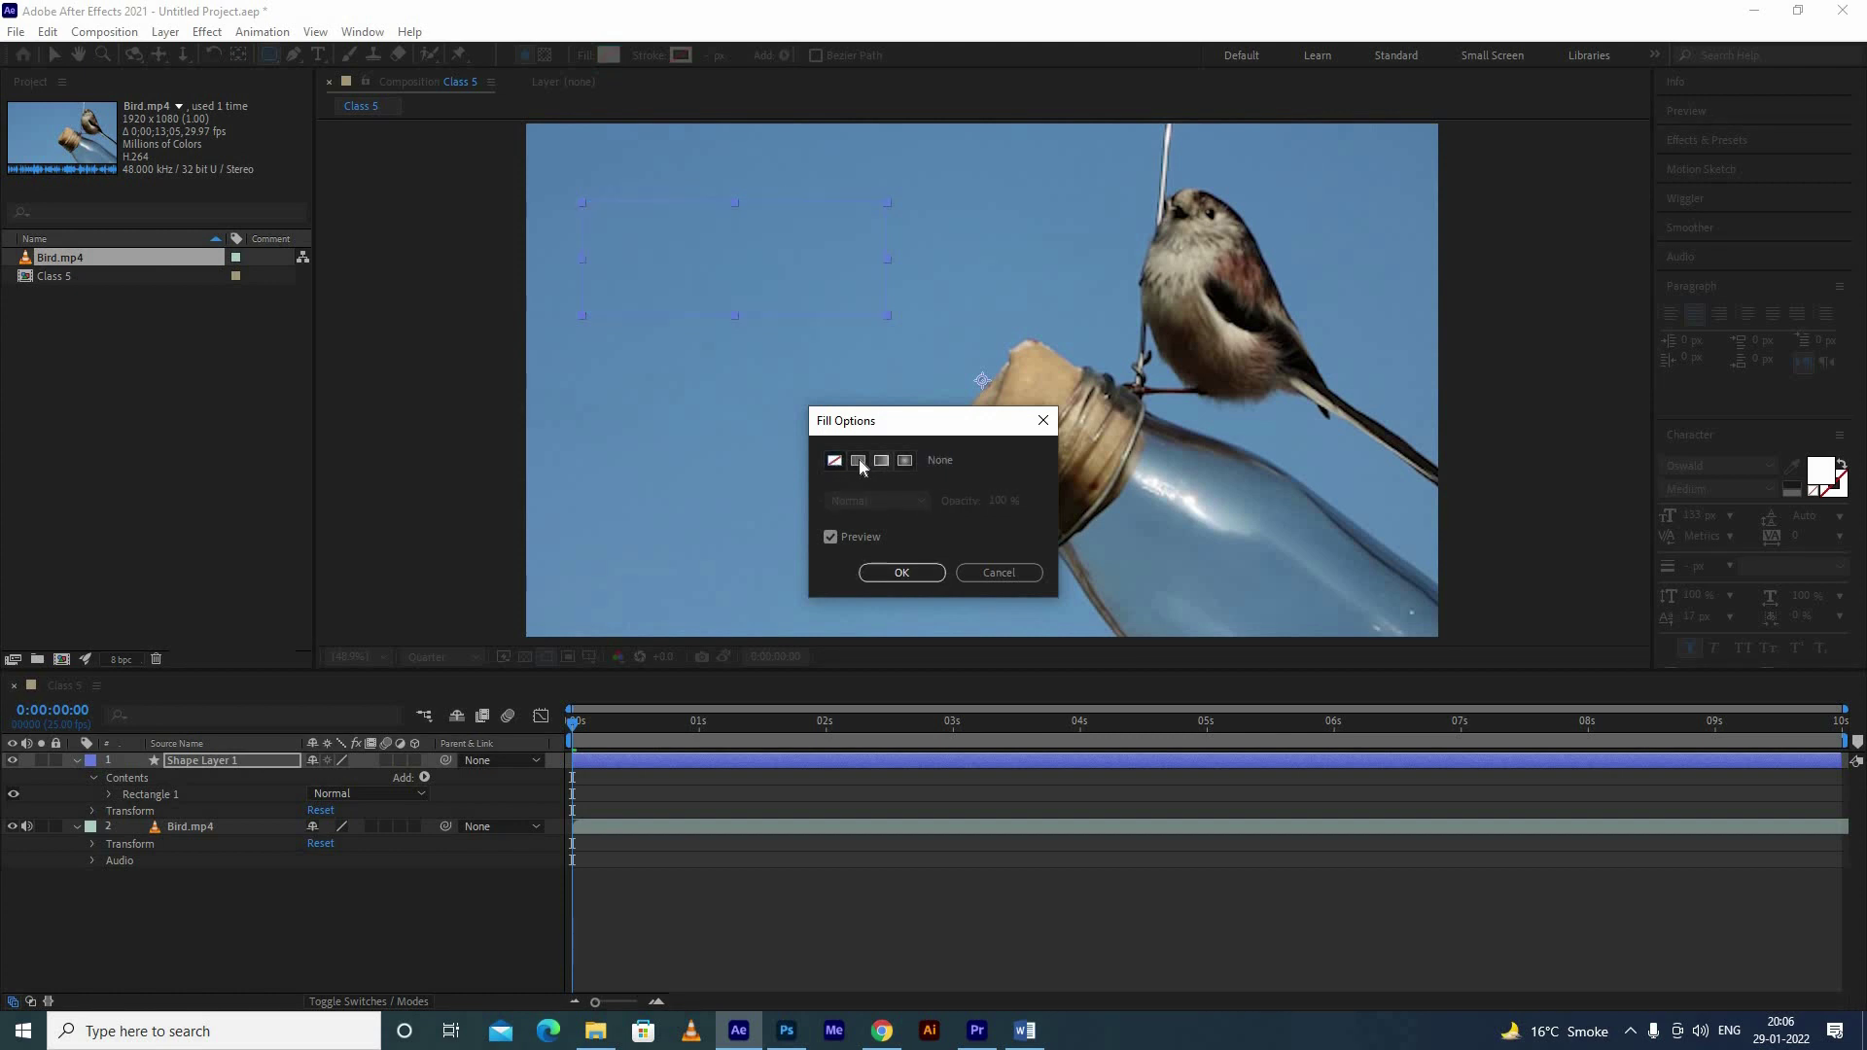
left_click(860, 461)
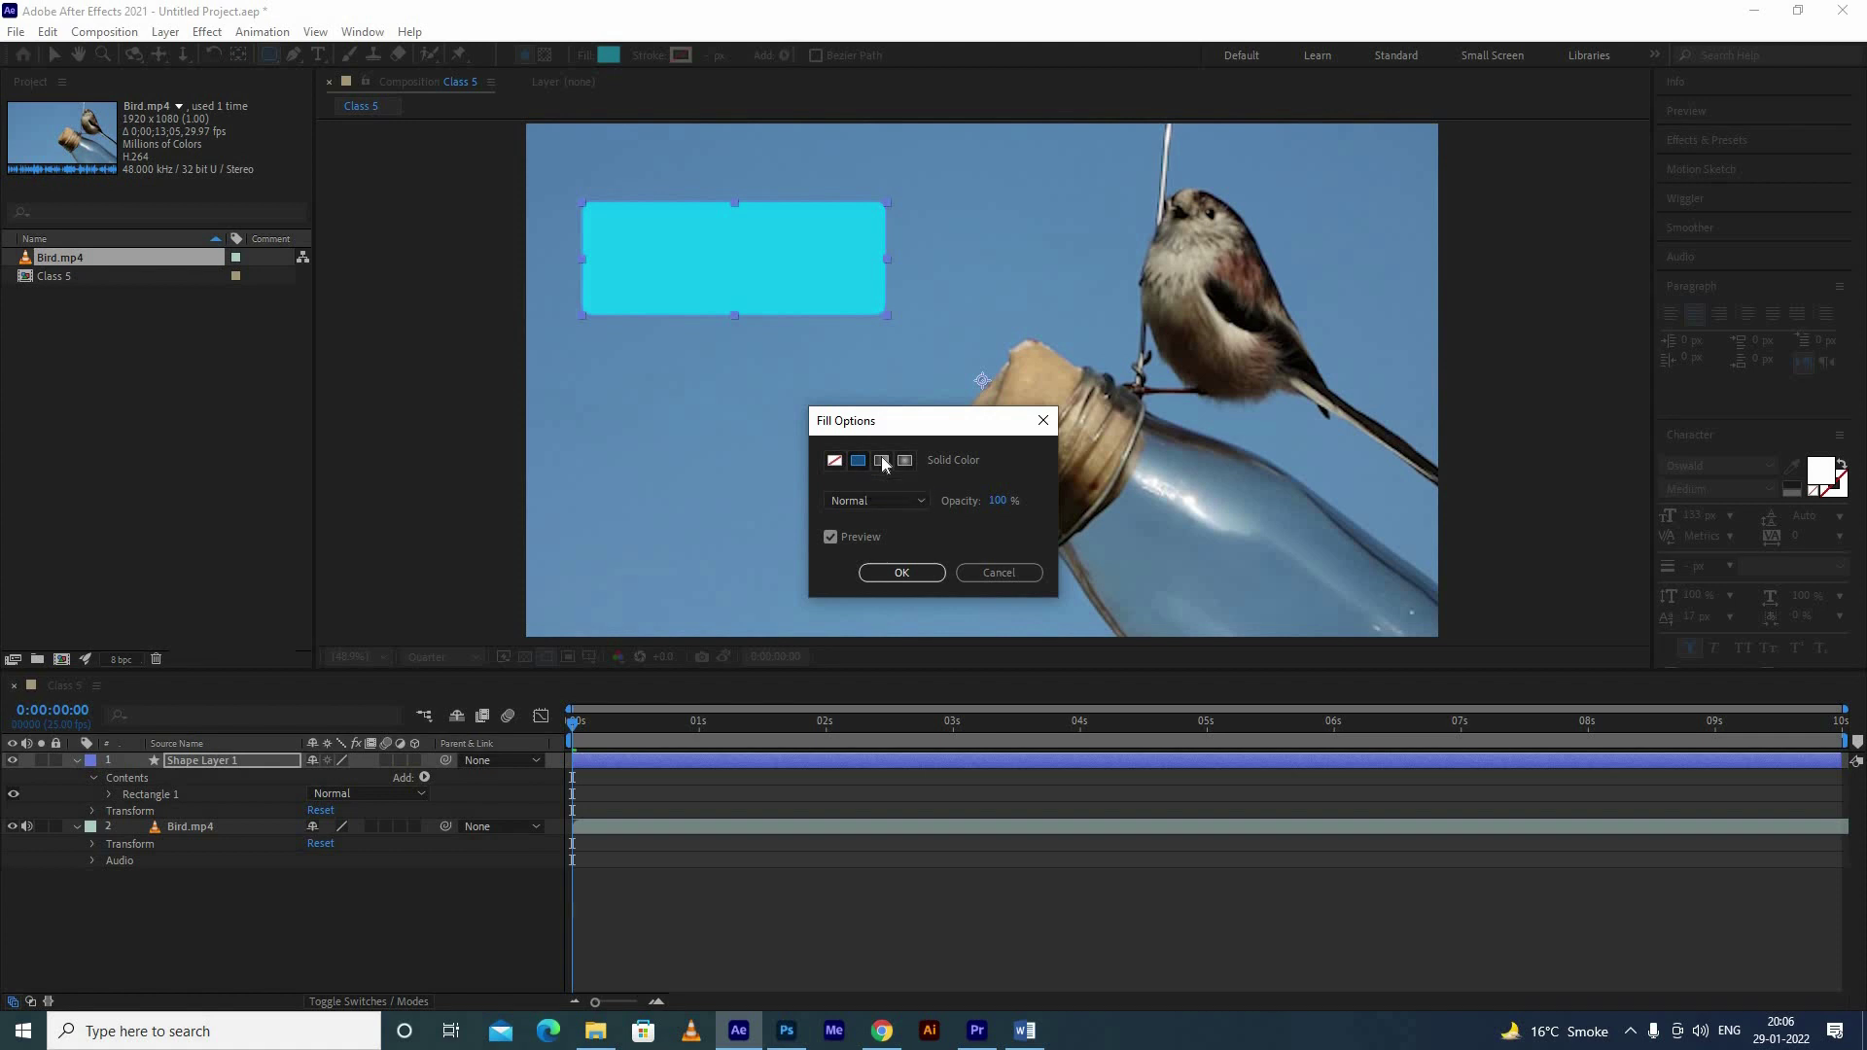
left_click(882, 461)
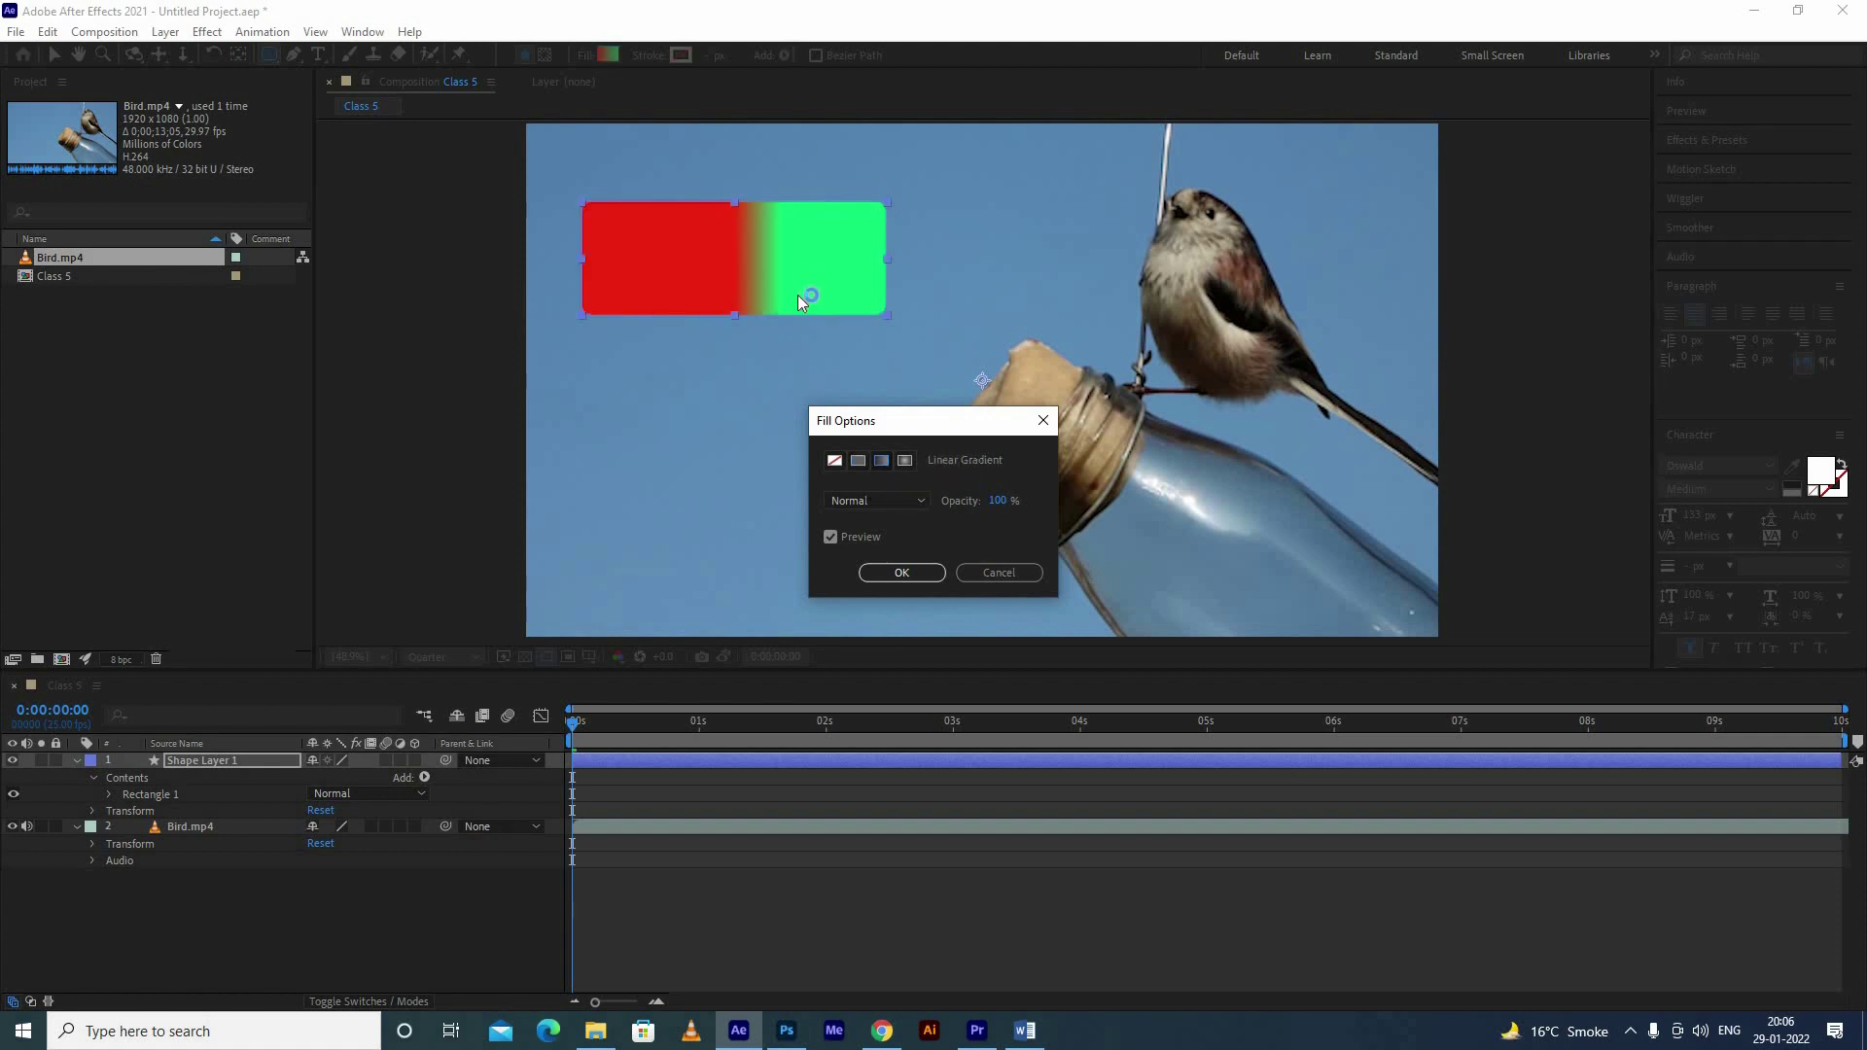
Step: Settle on a Radial Gradient fill and give the rectangle a solid-colour stroke
left_click(907, 459)
key("Return")
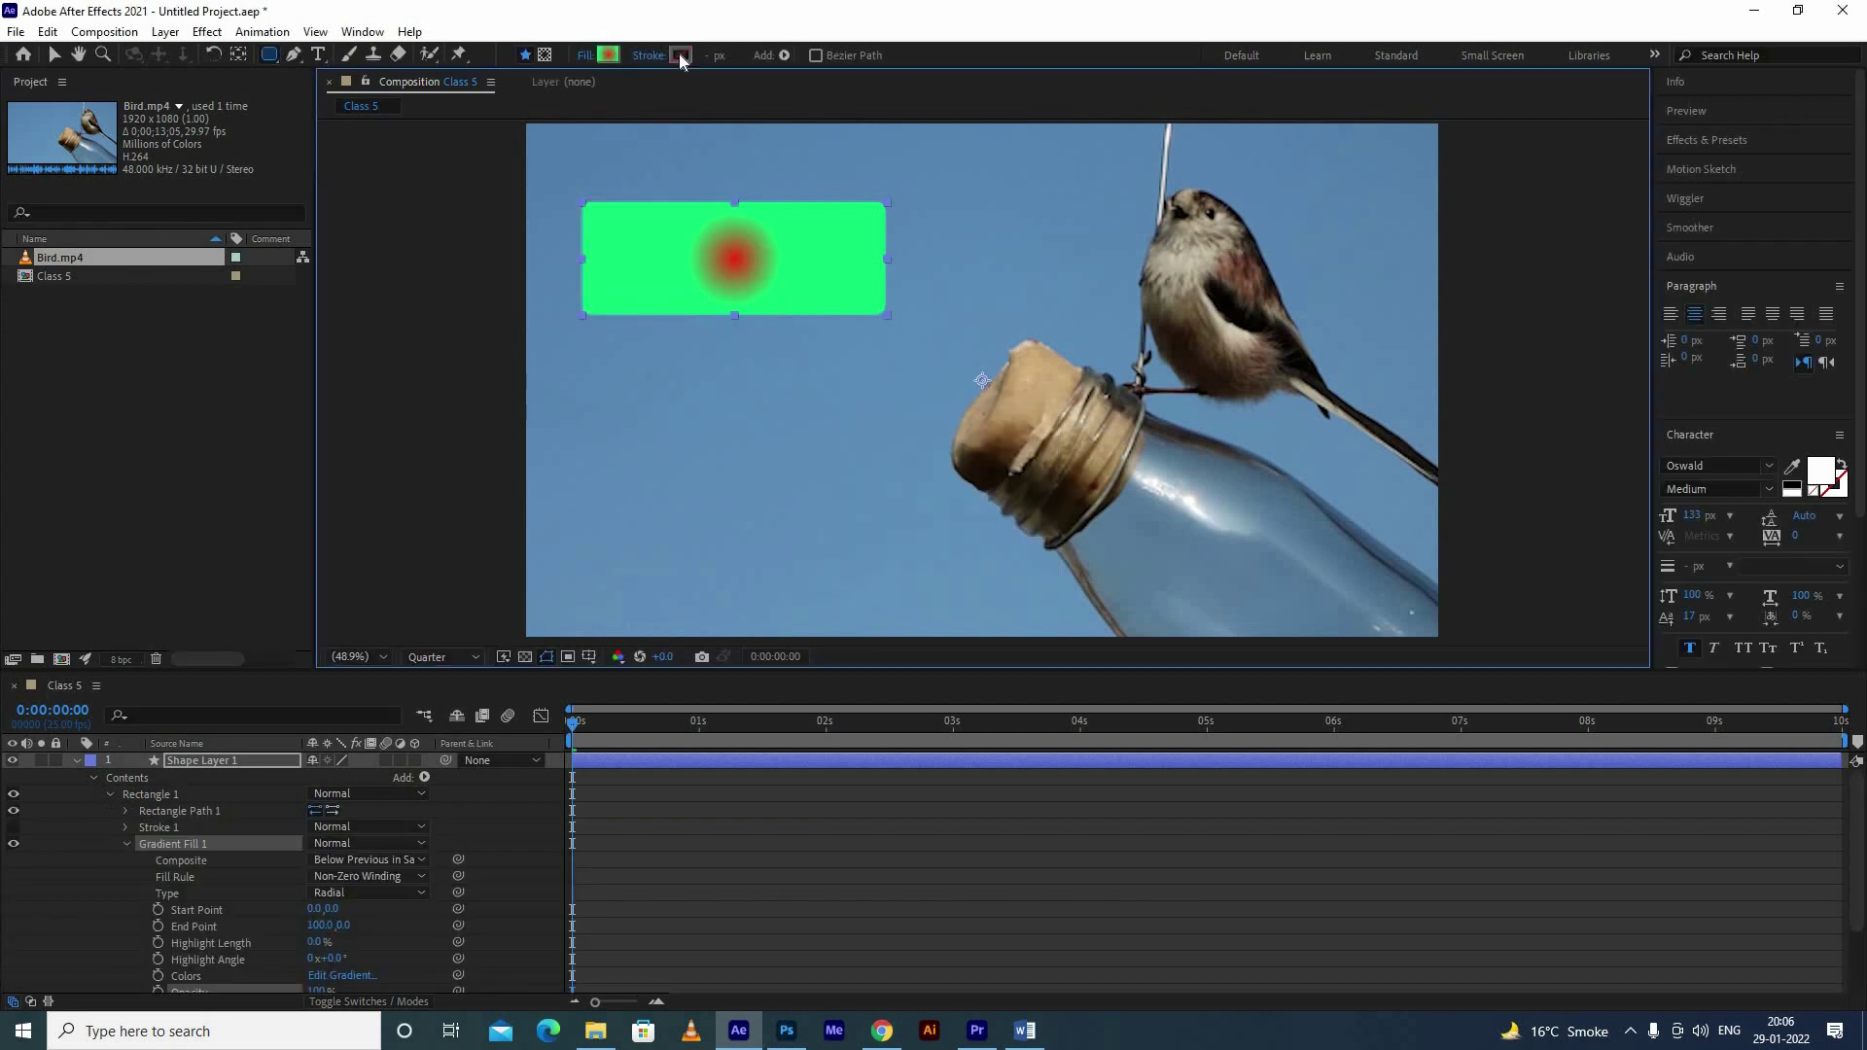
left_click(649, 55)
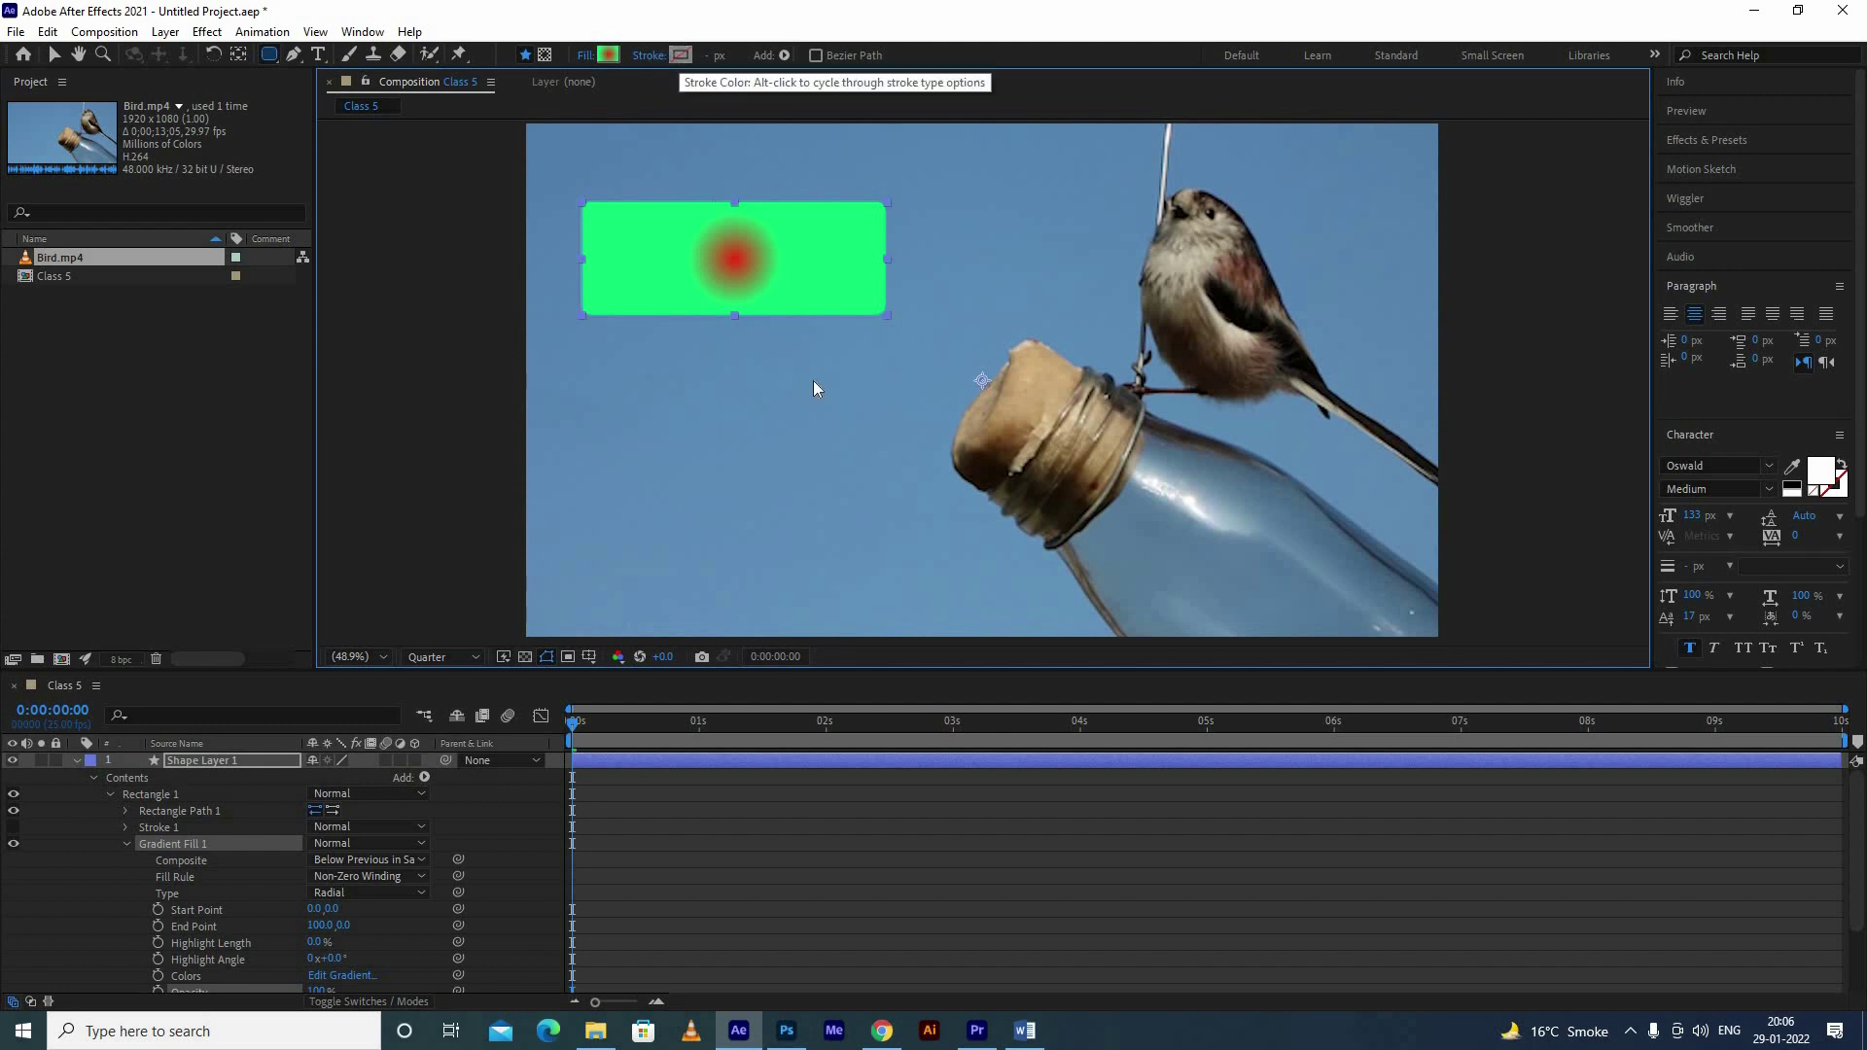
left_click(858, 459)
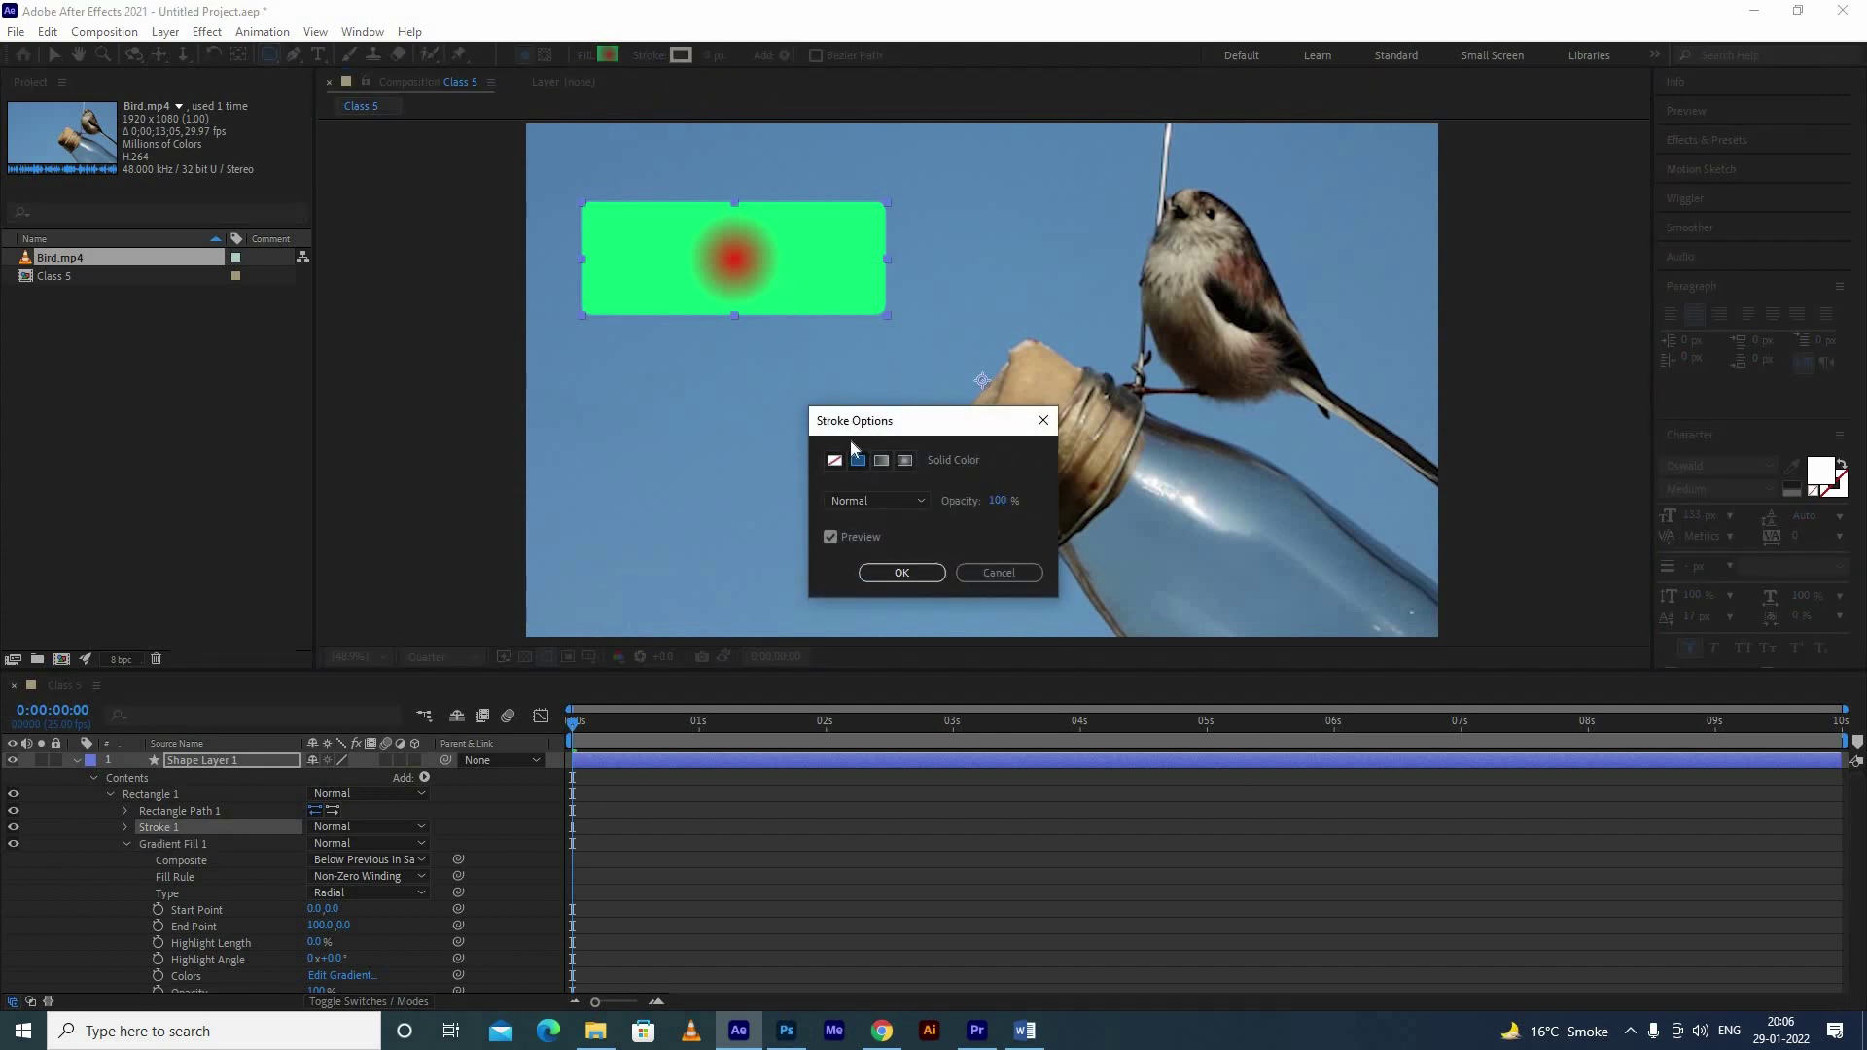
Step: Make the outline solid at 26 px and set the fill to None, leaving a hollow frame
left_click(904, 573)
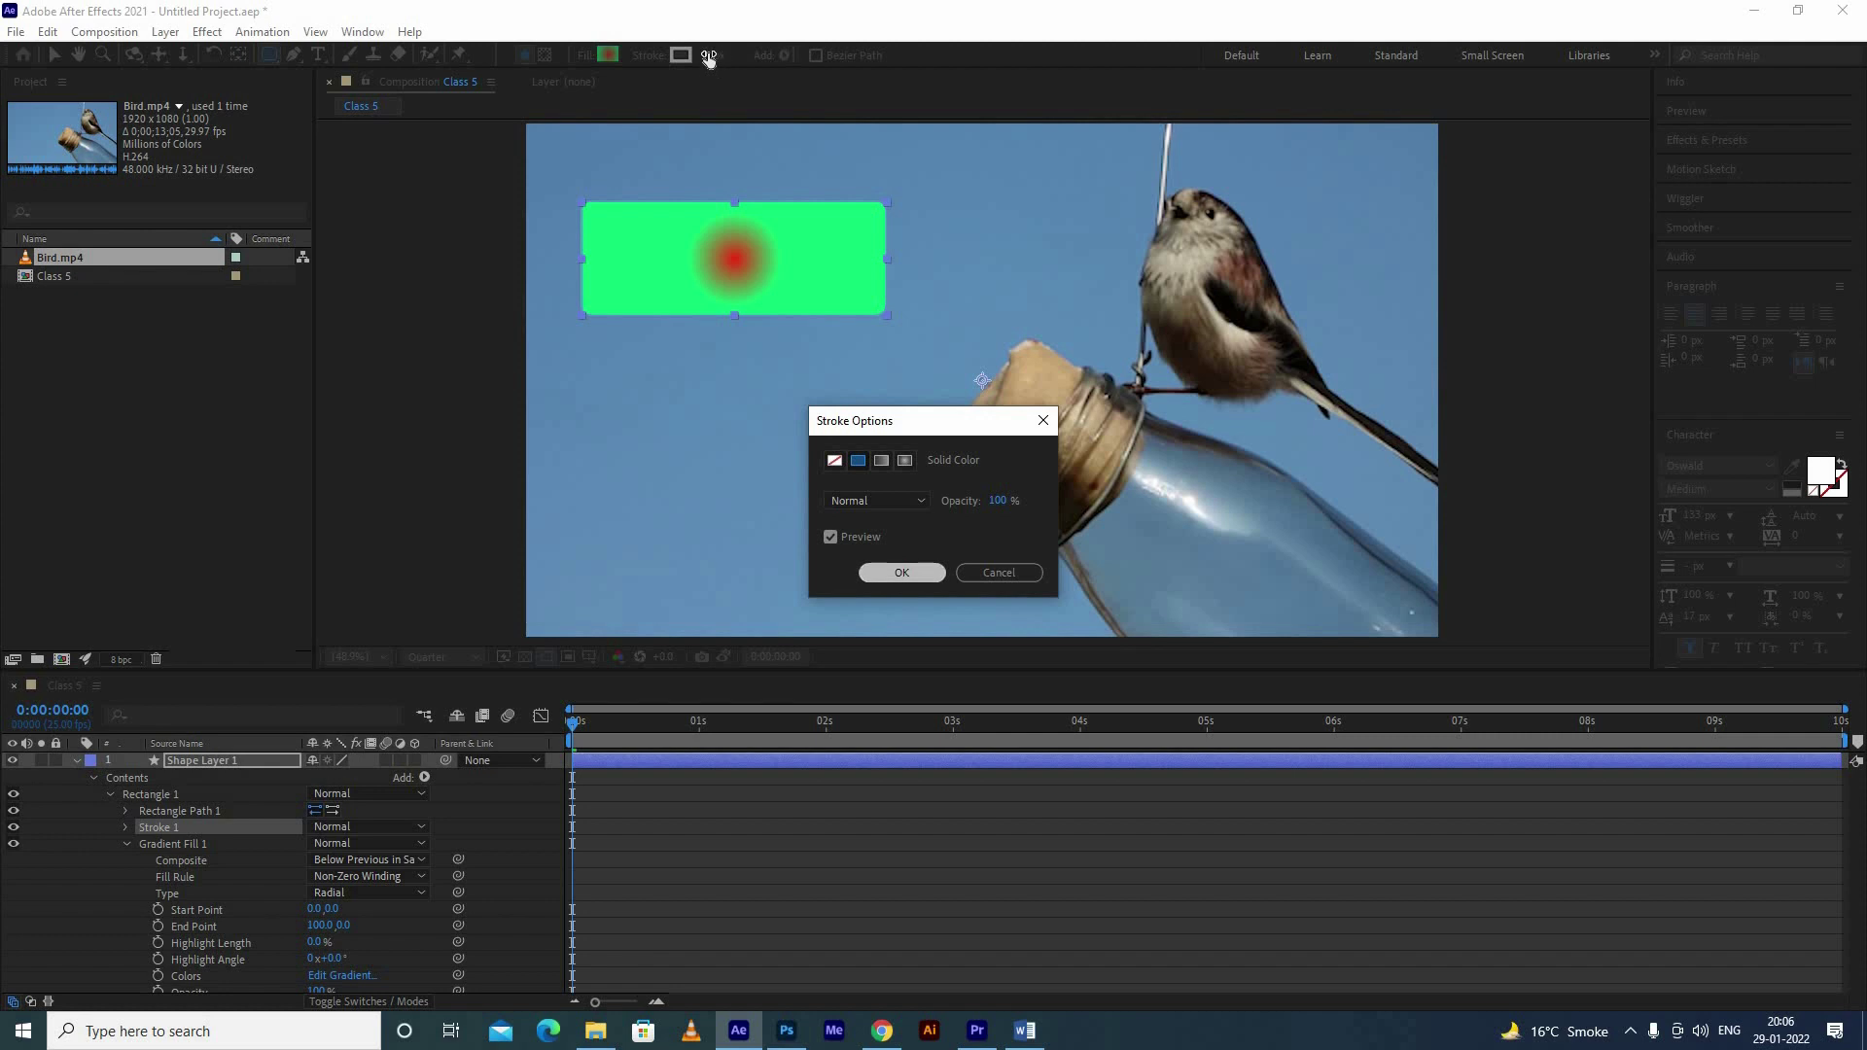
left_click_drag(734, 56, 741, 60)
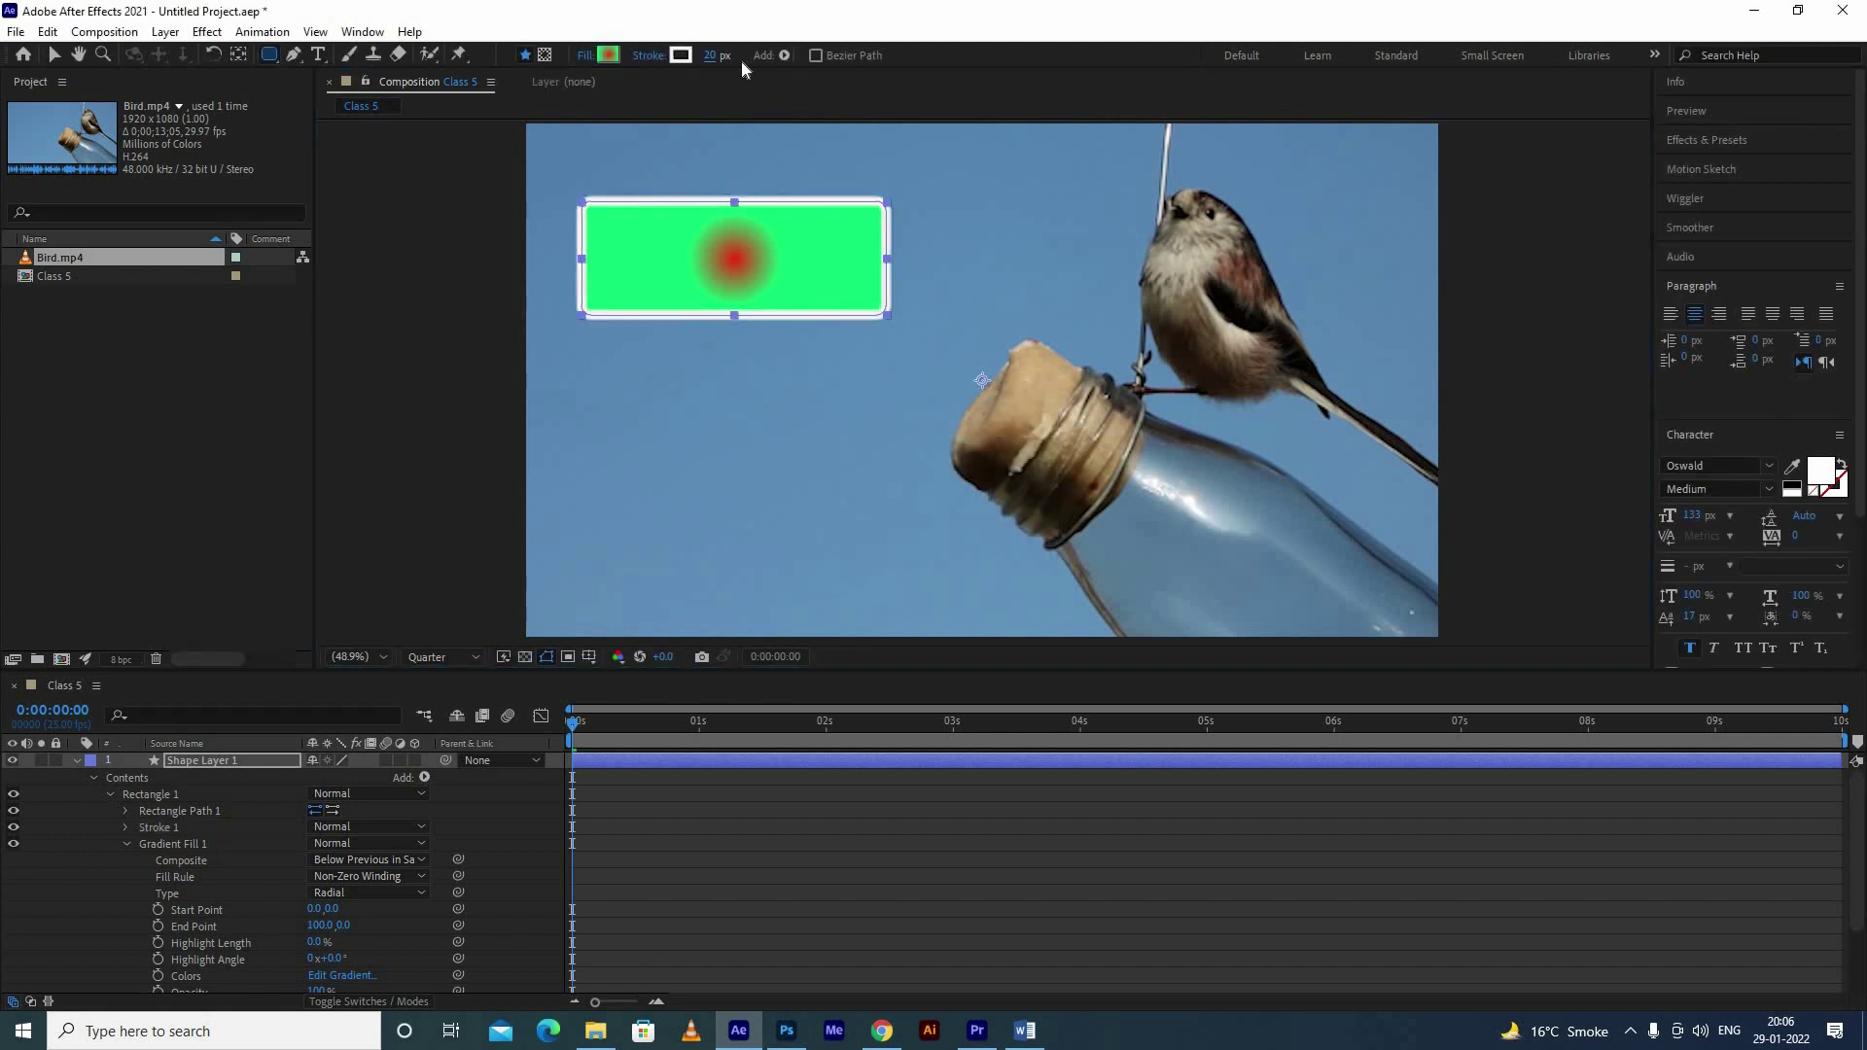
left_click(585, 55)
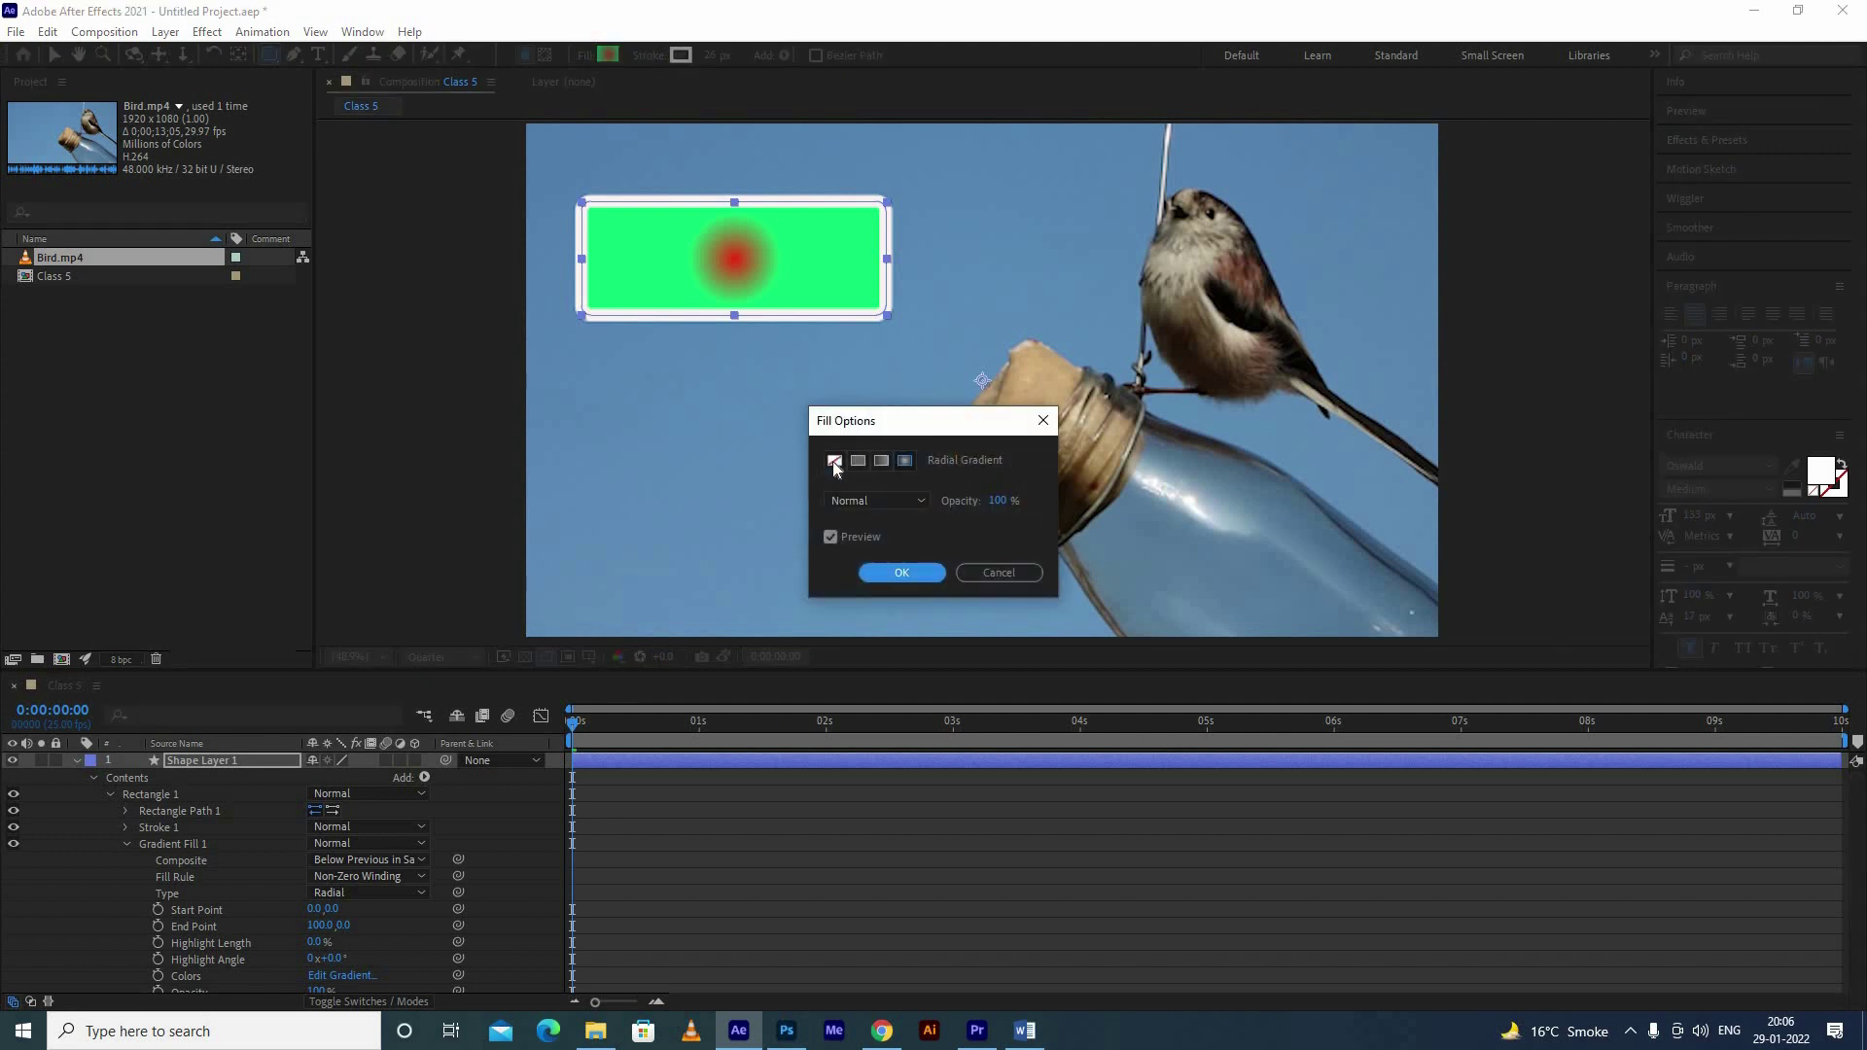
left_click(834, 461)
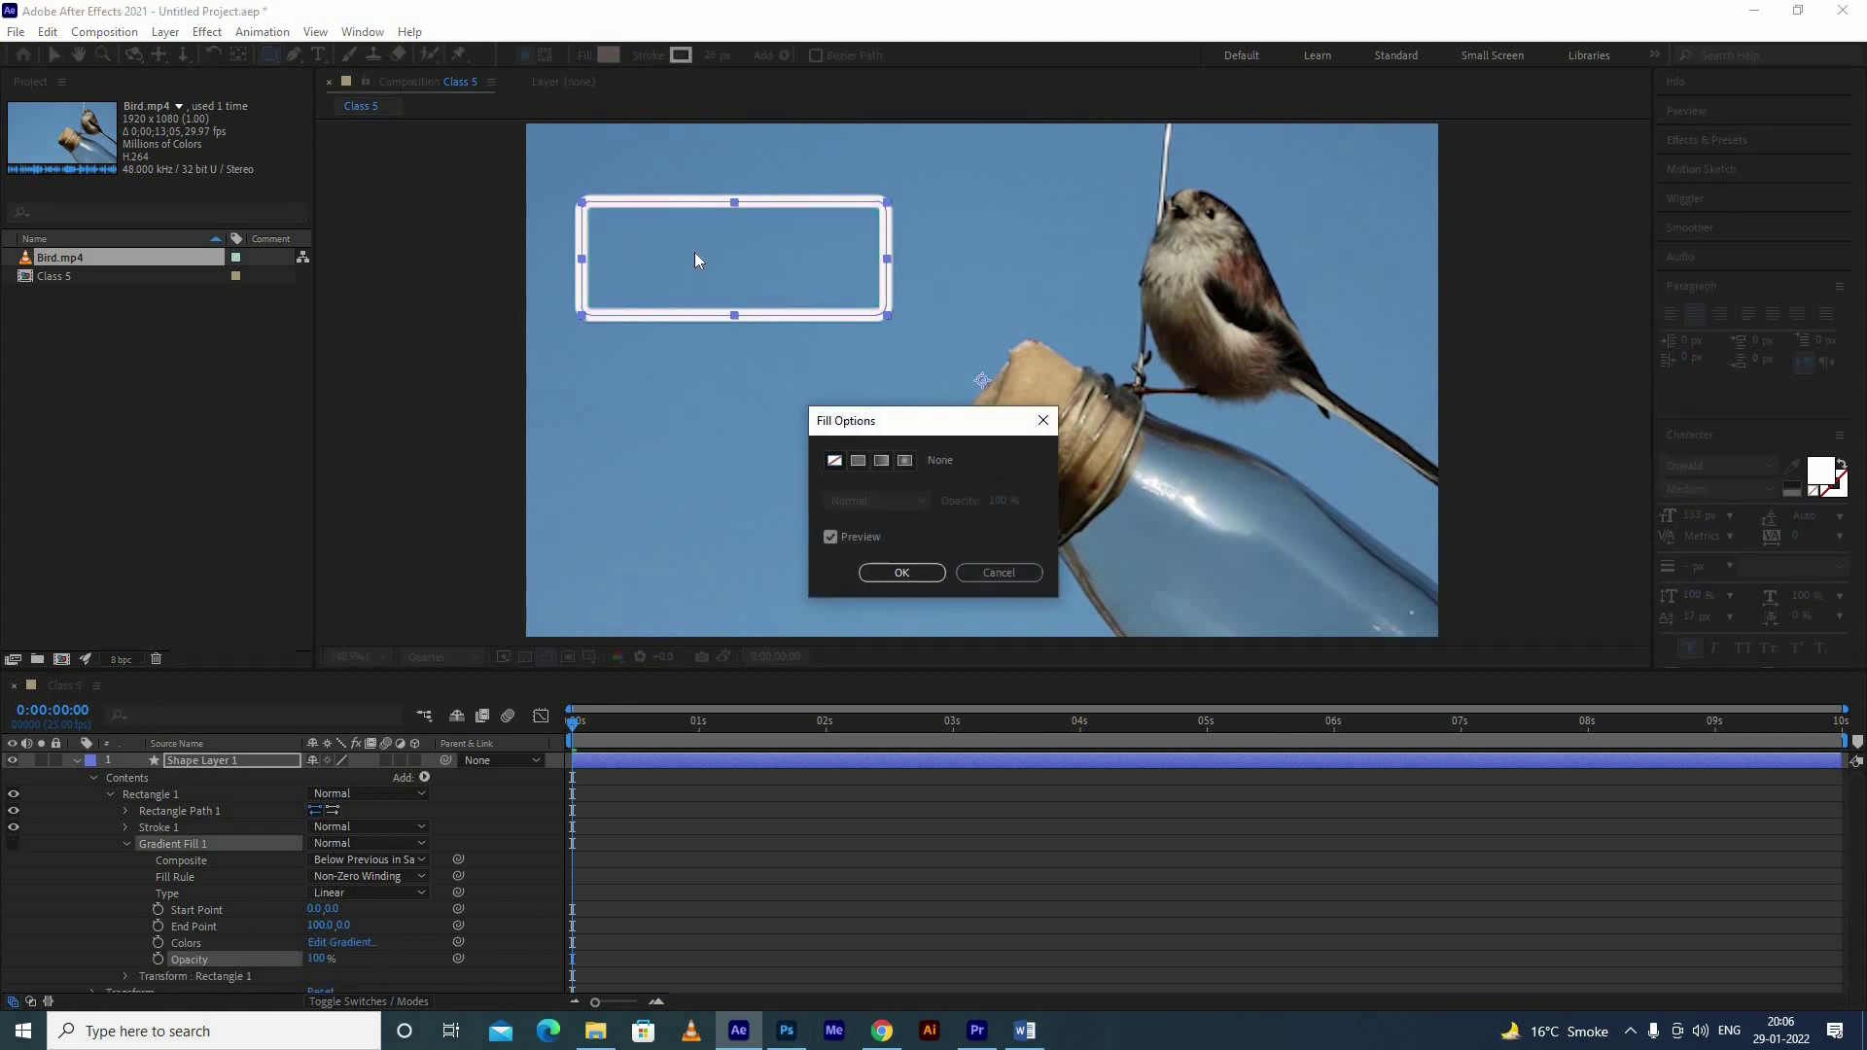
left_click(914, 575)
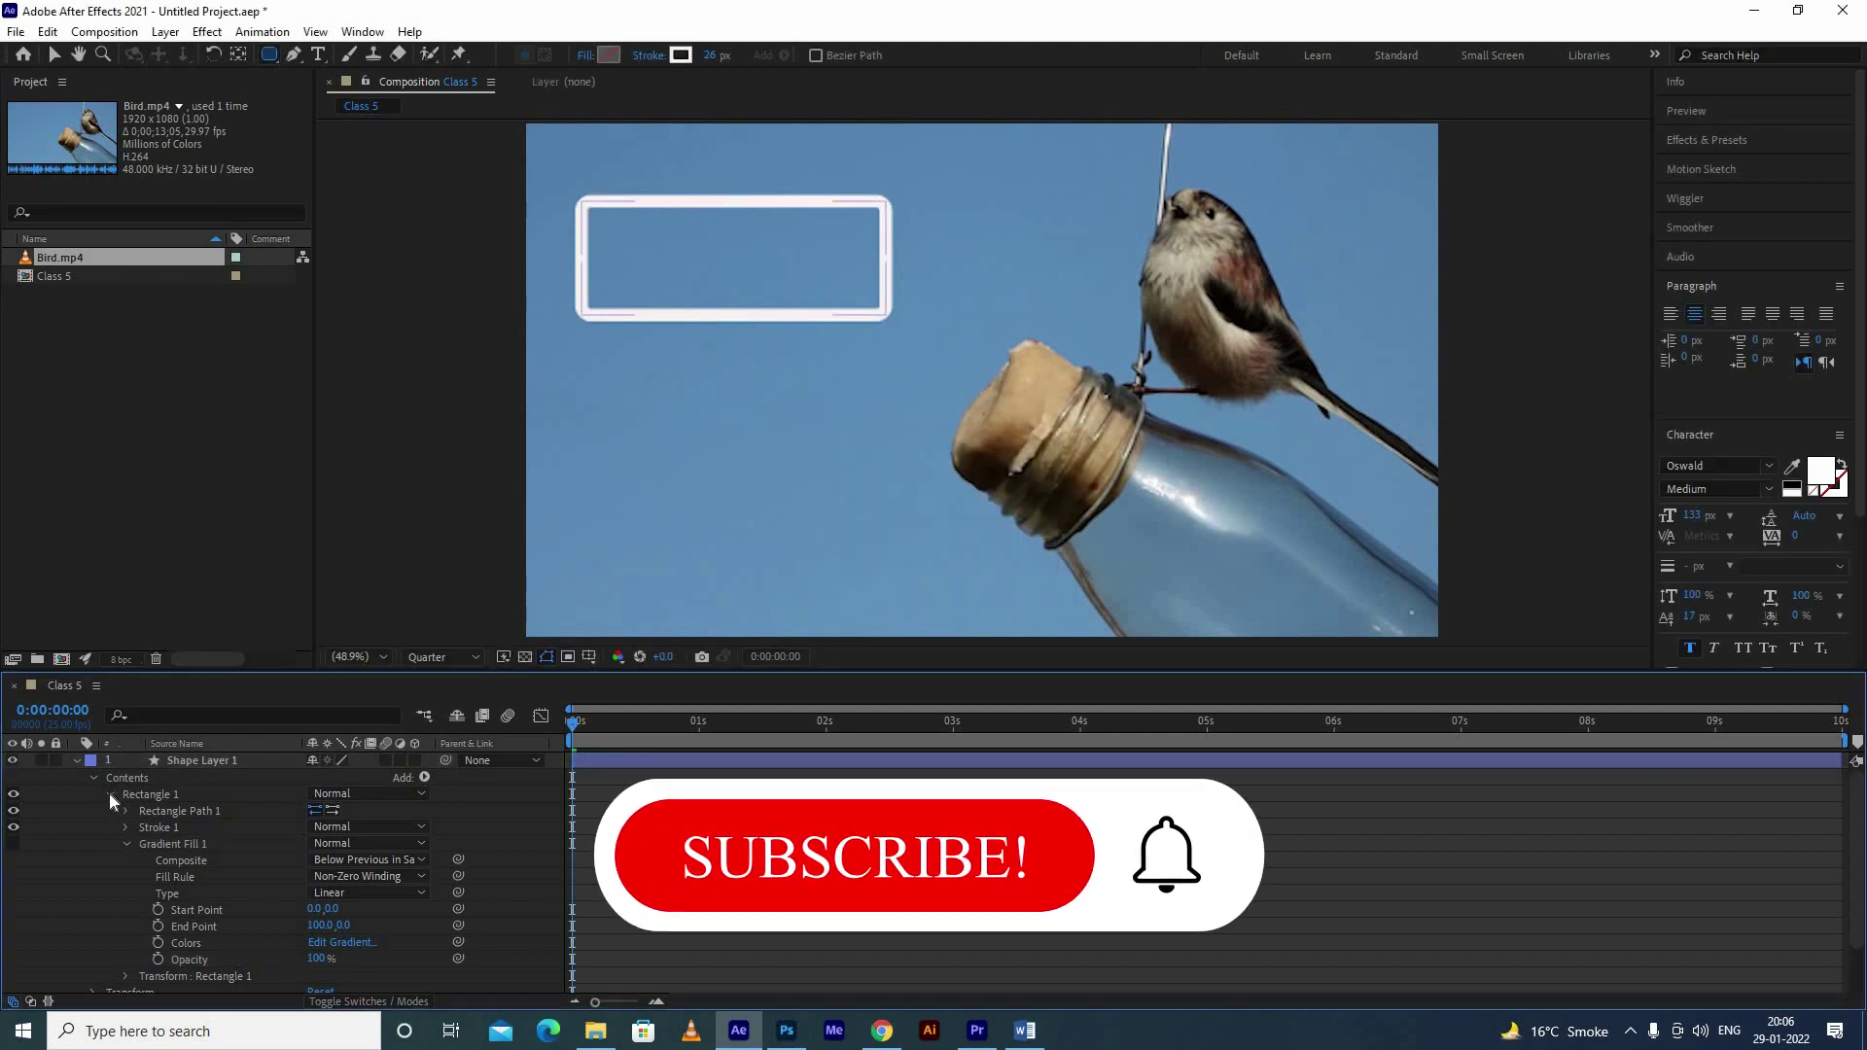
left_click(108, 794)
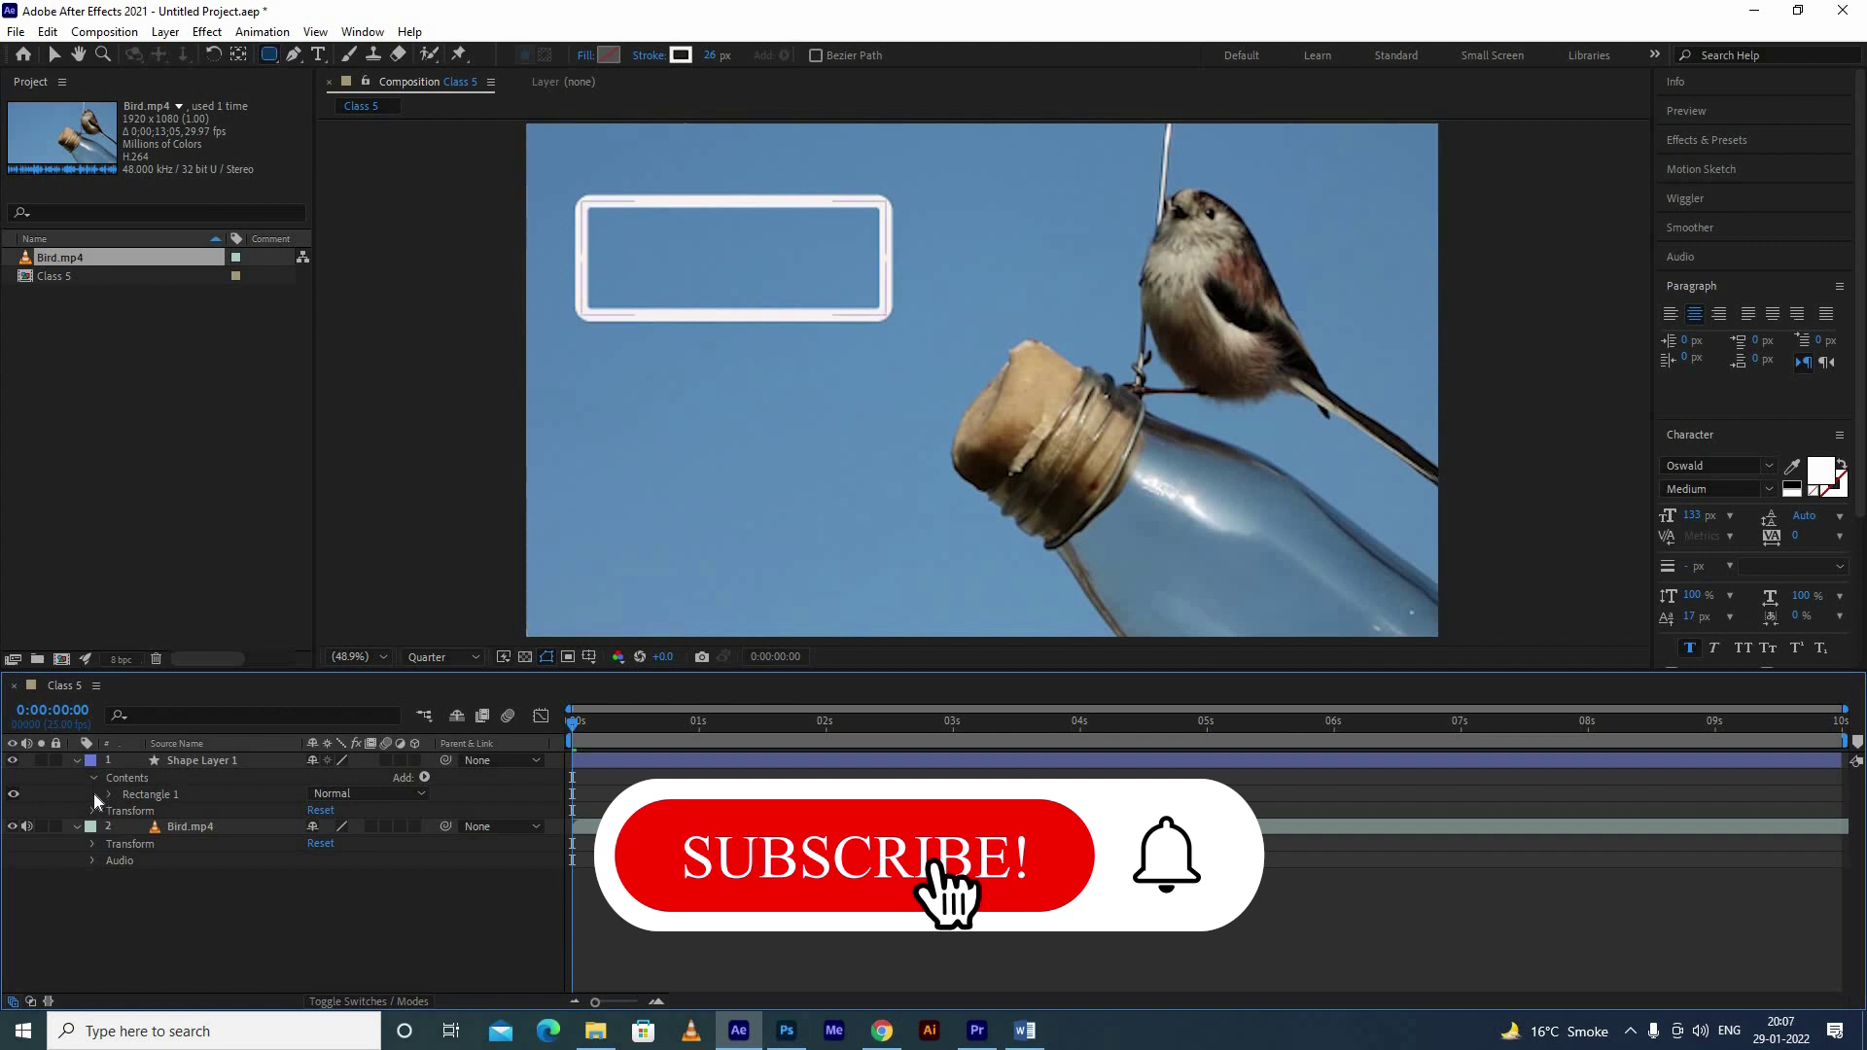
Step: Lower Rectangle 1's Gradient Fill 1 opacity from 100% to 62%
left_click(93, 777)
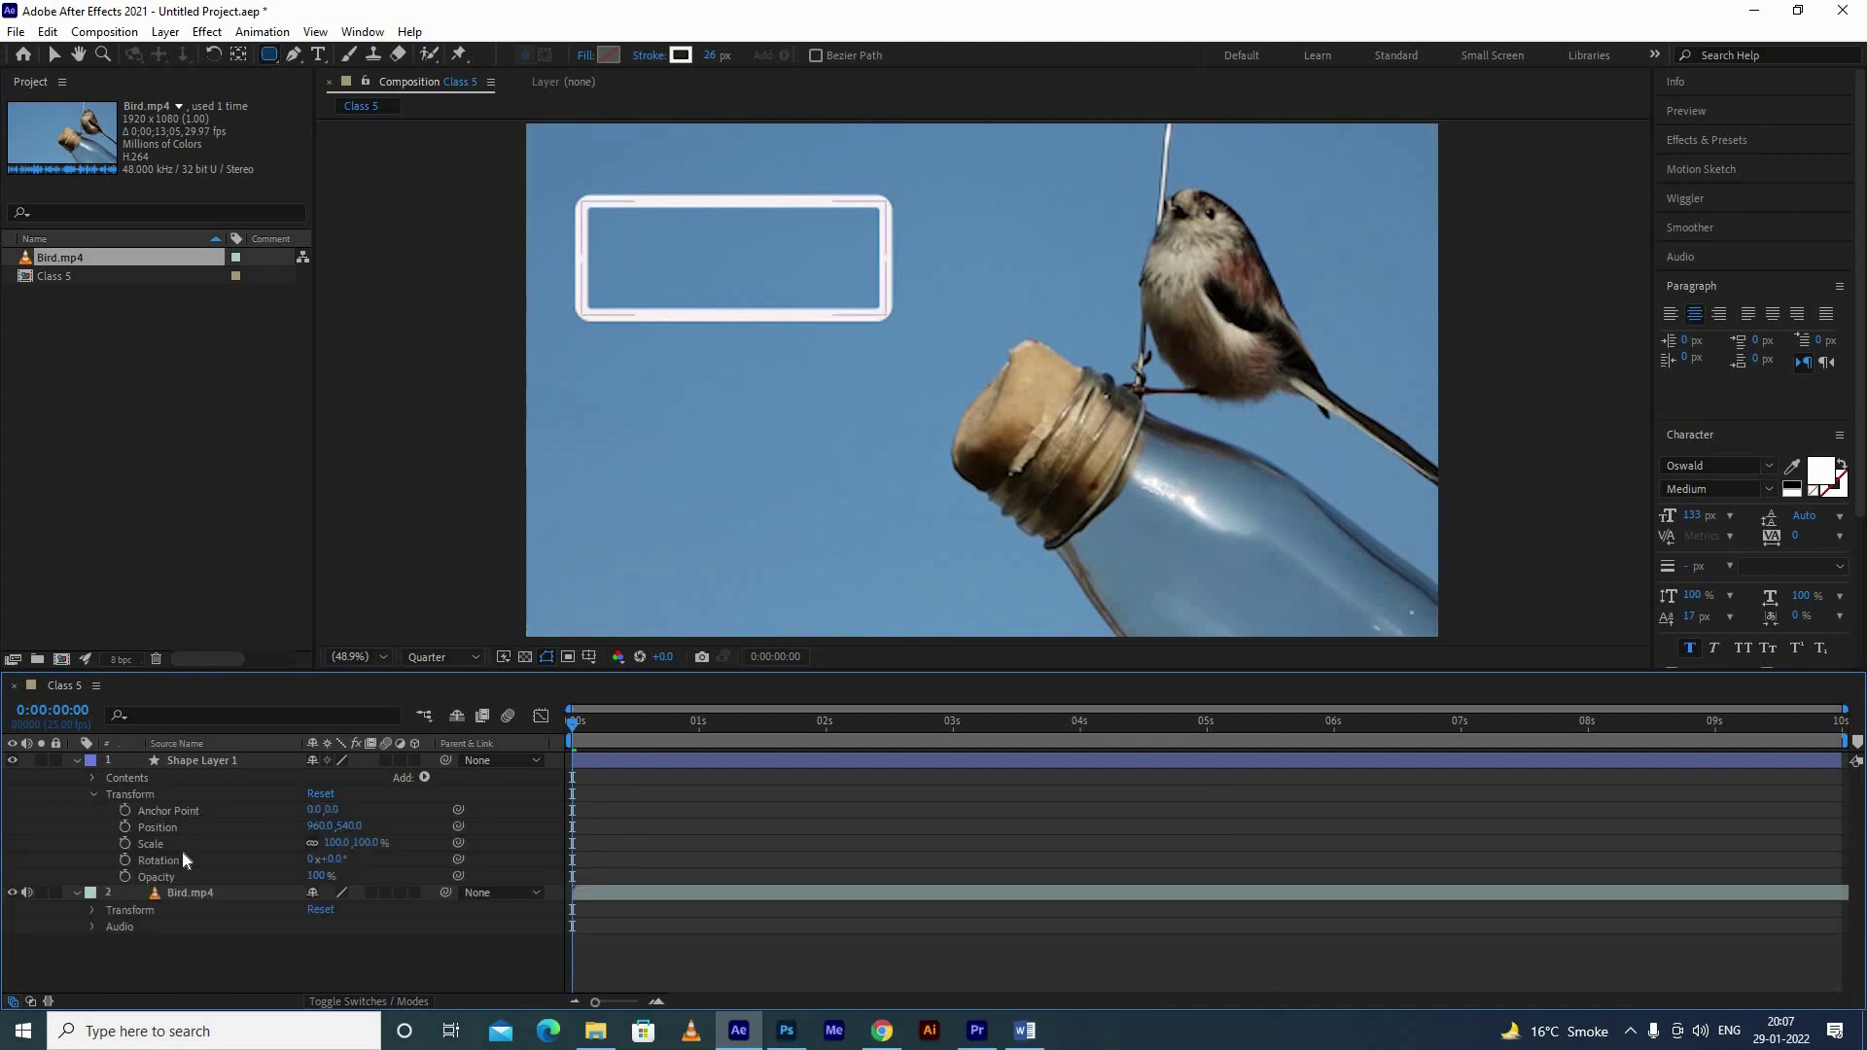
left_click(93, 778)
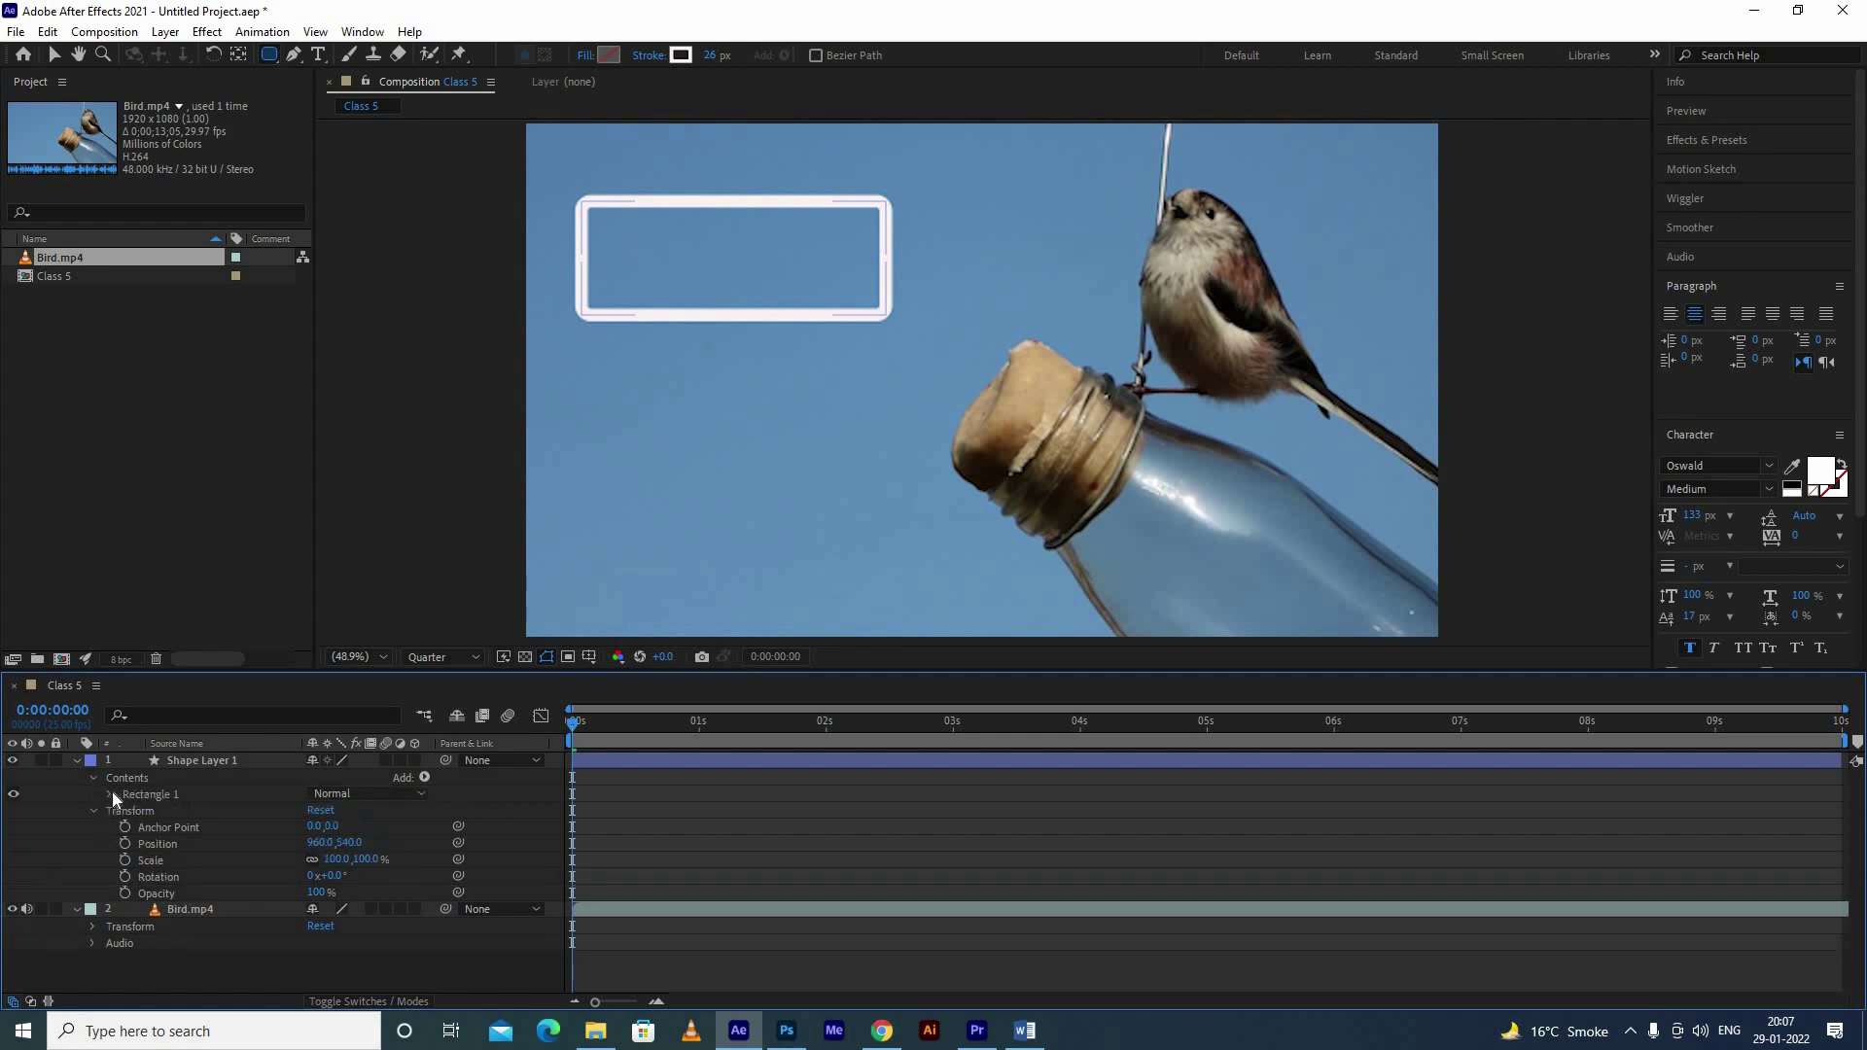
left_click(109, 795)
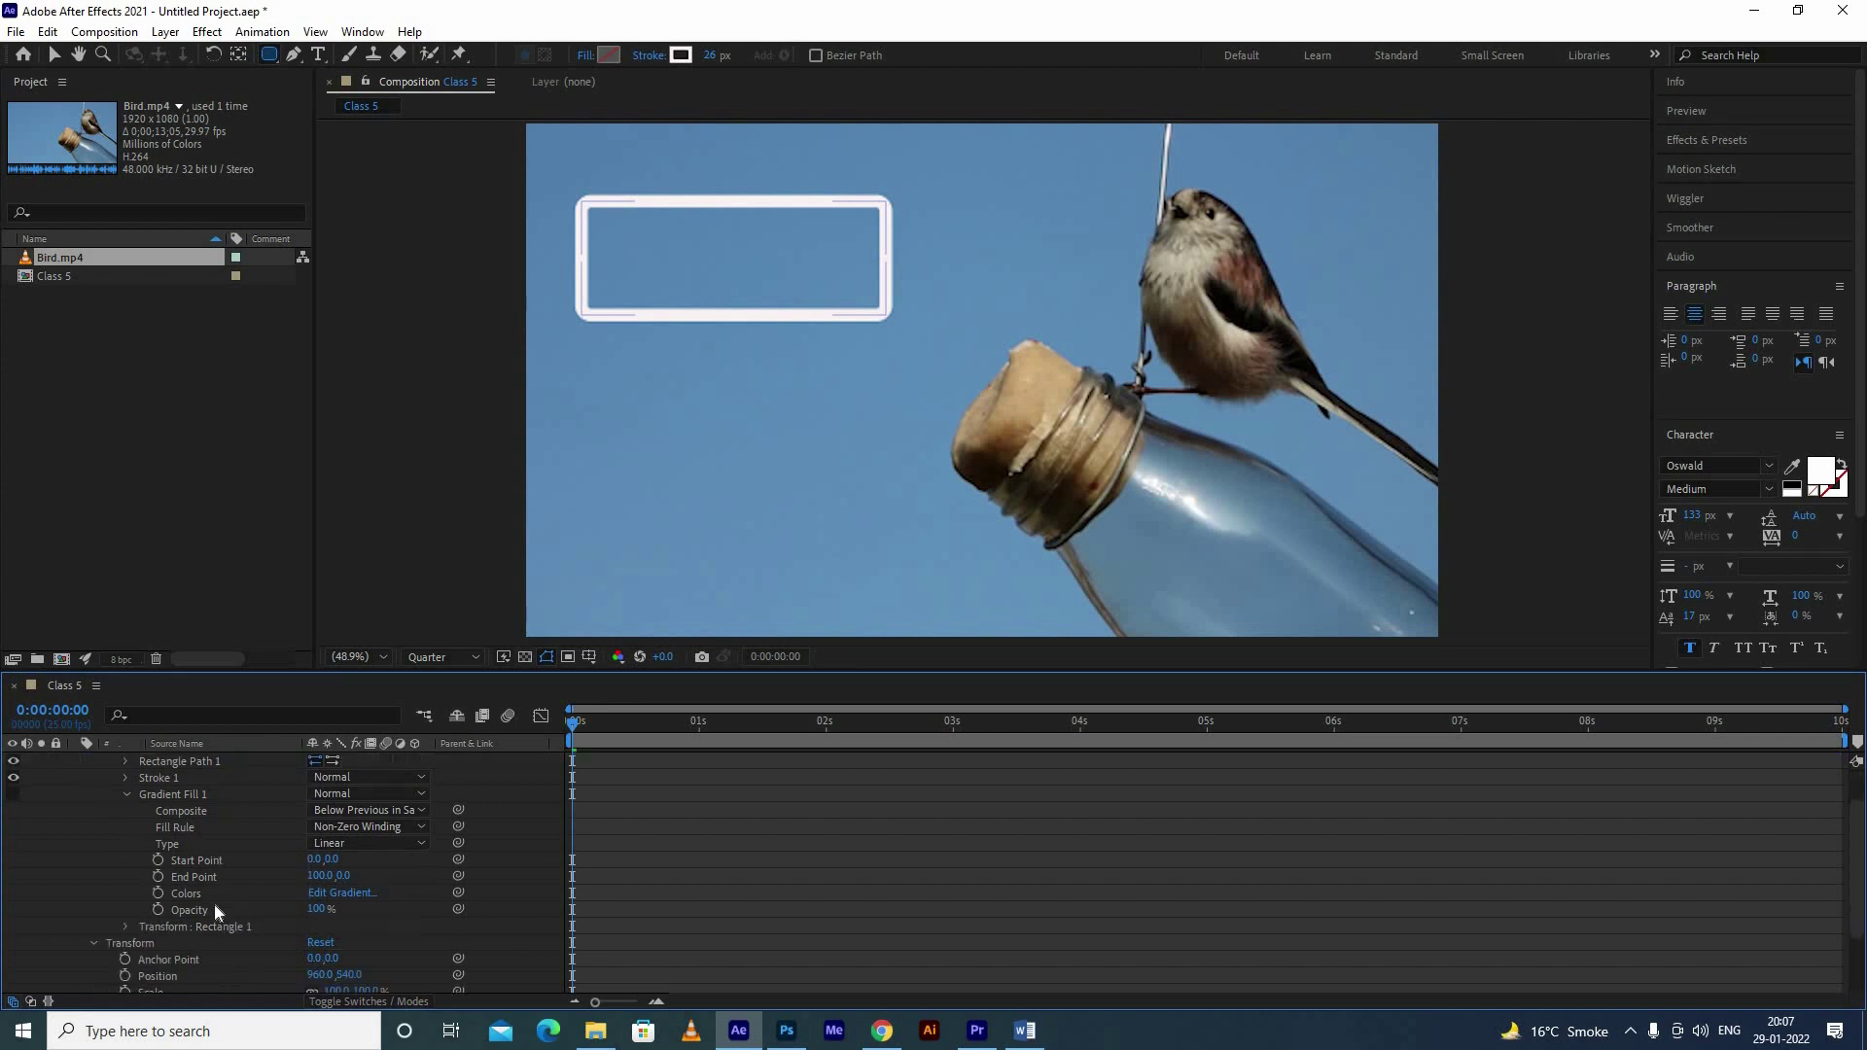
left_click_drag(214, 902, 350, 802)
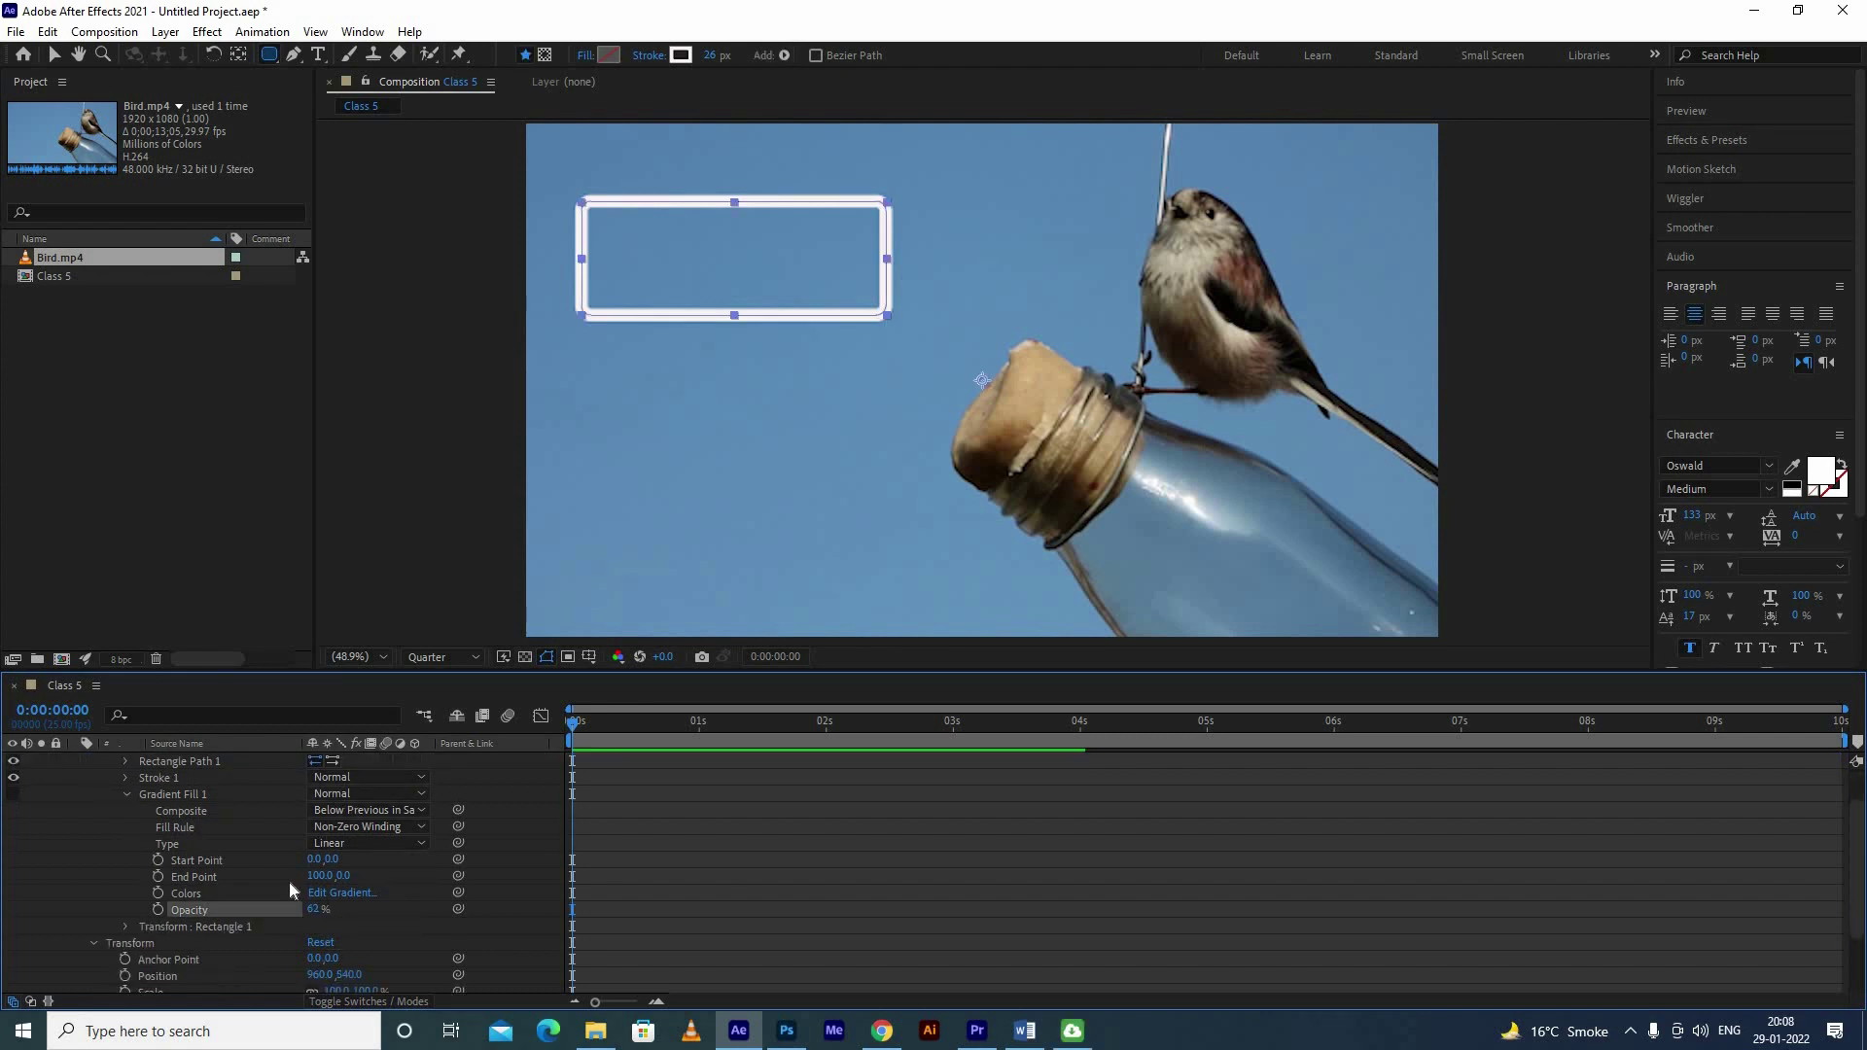
scroll(318, 830, "up", 2)
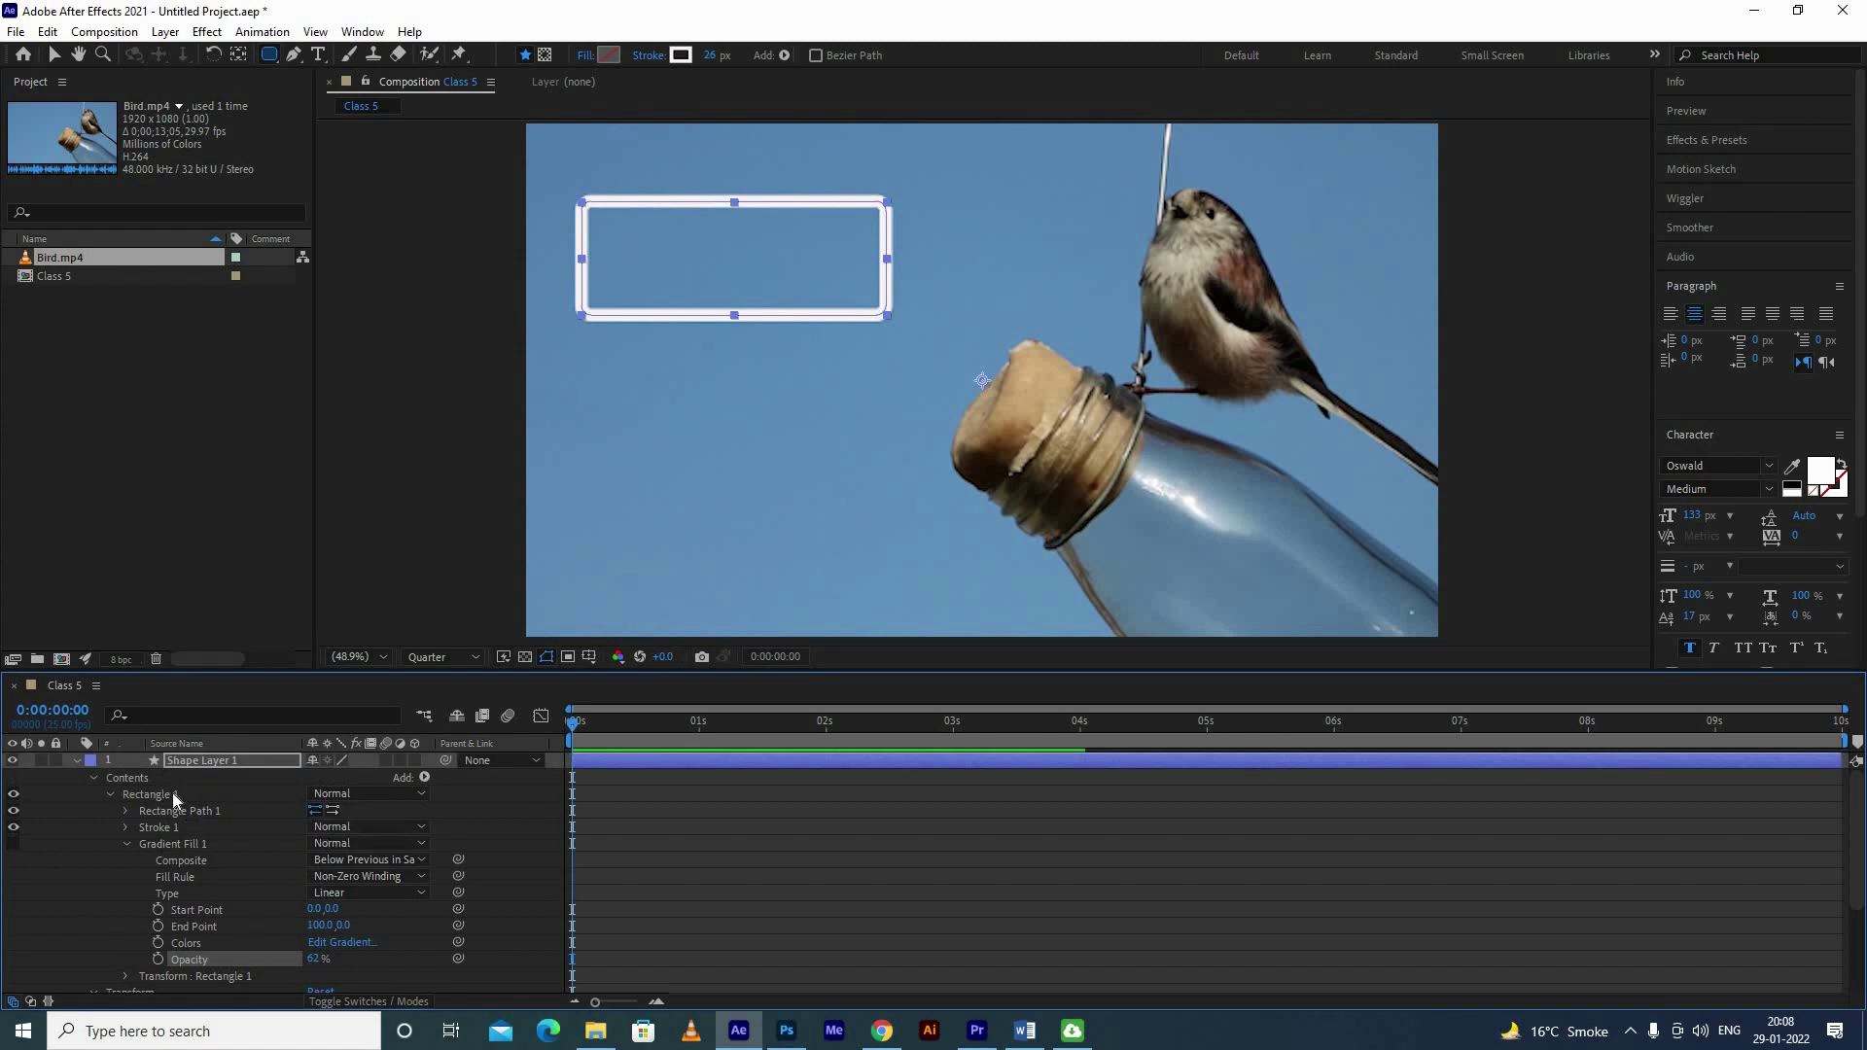
left_click(204, 797)
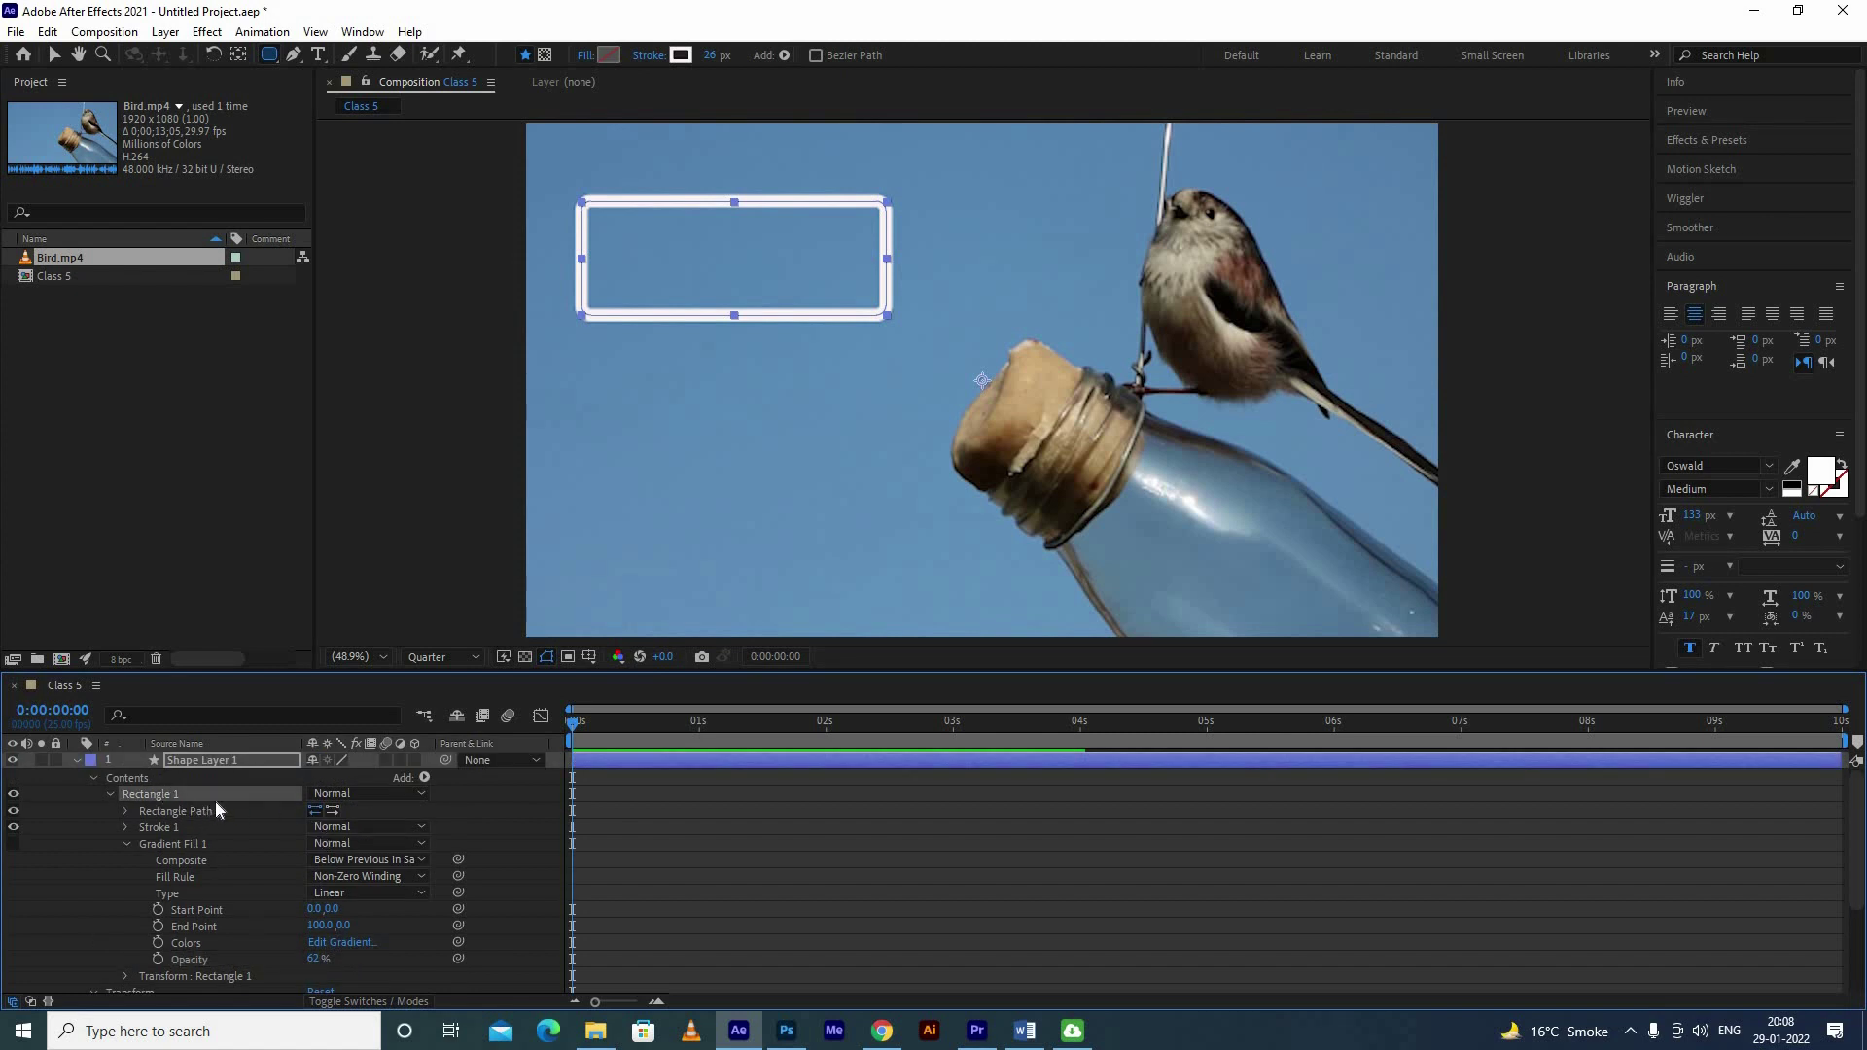
Step: Add a Fill to Rectangle 1, making the rectangle solid red inside its outline
left_click(424, 777)
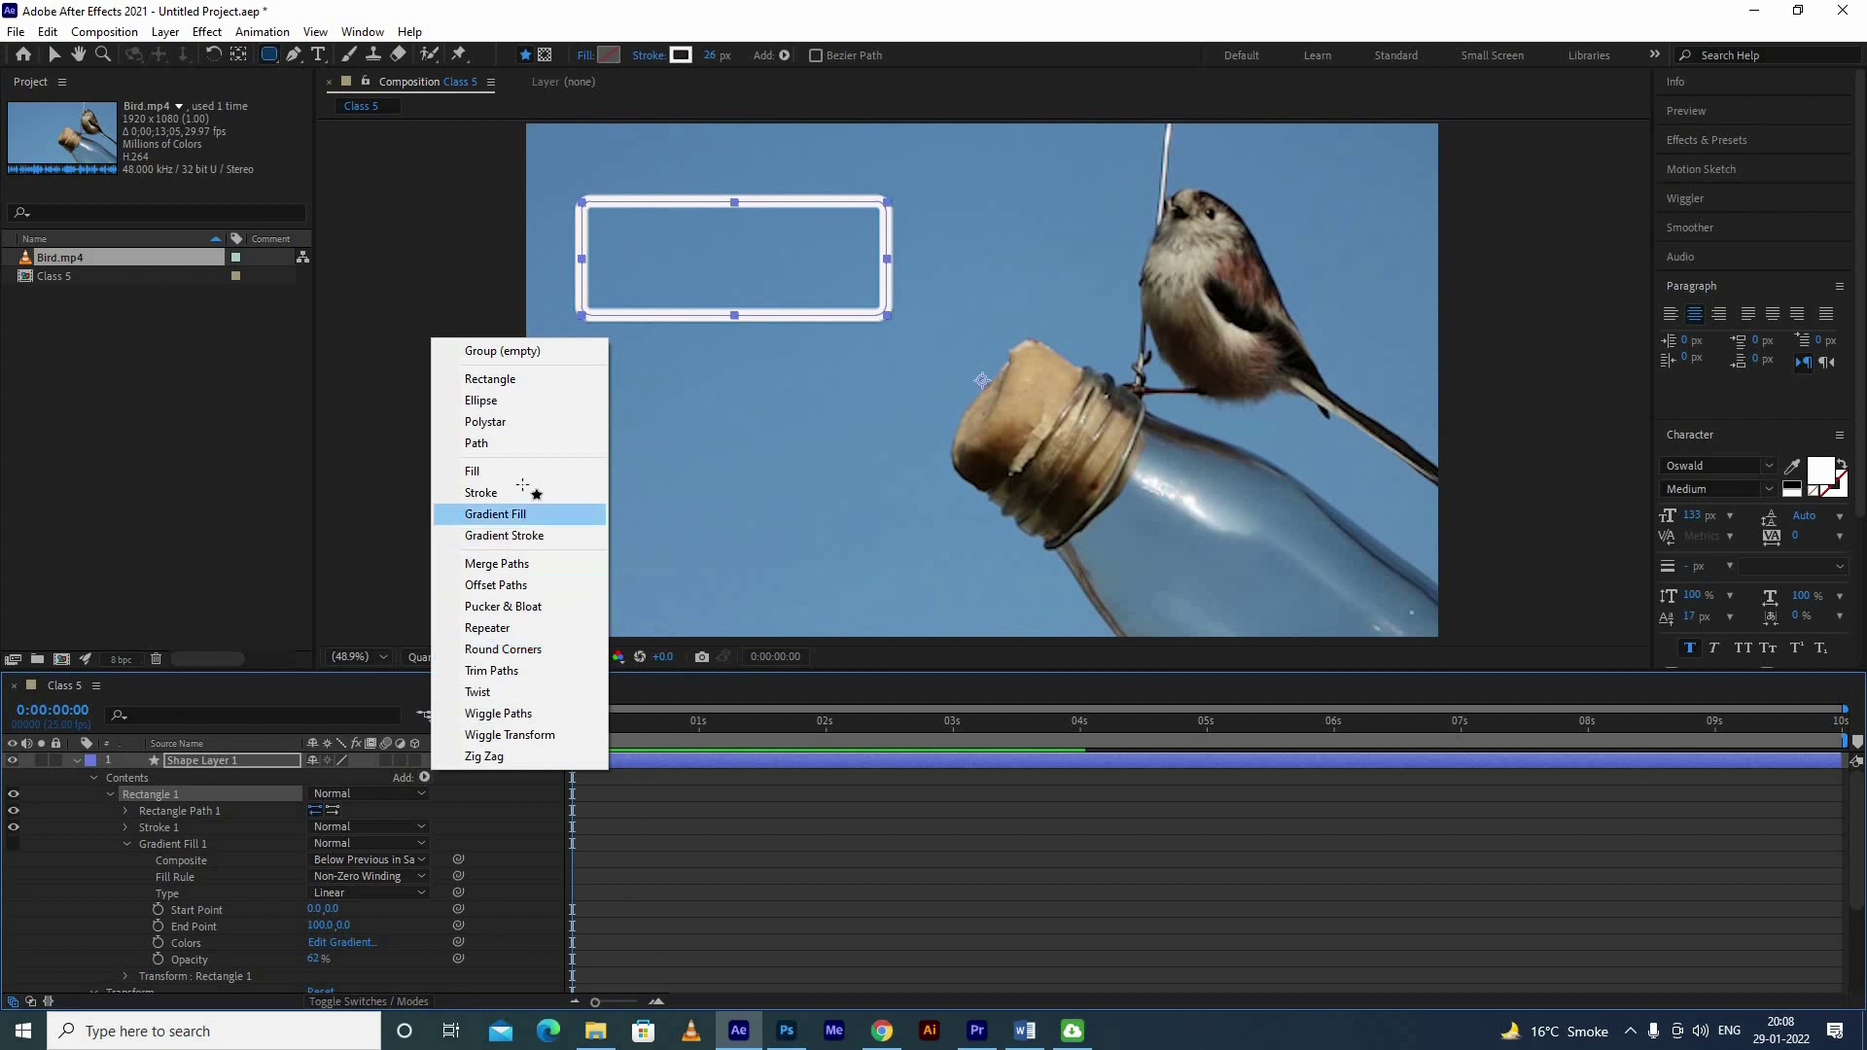
left_click(486, 471)
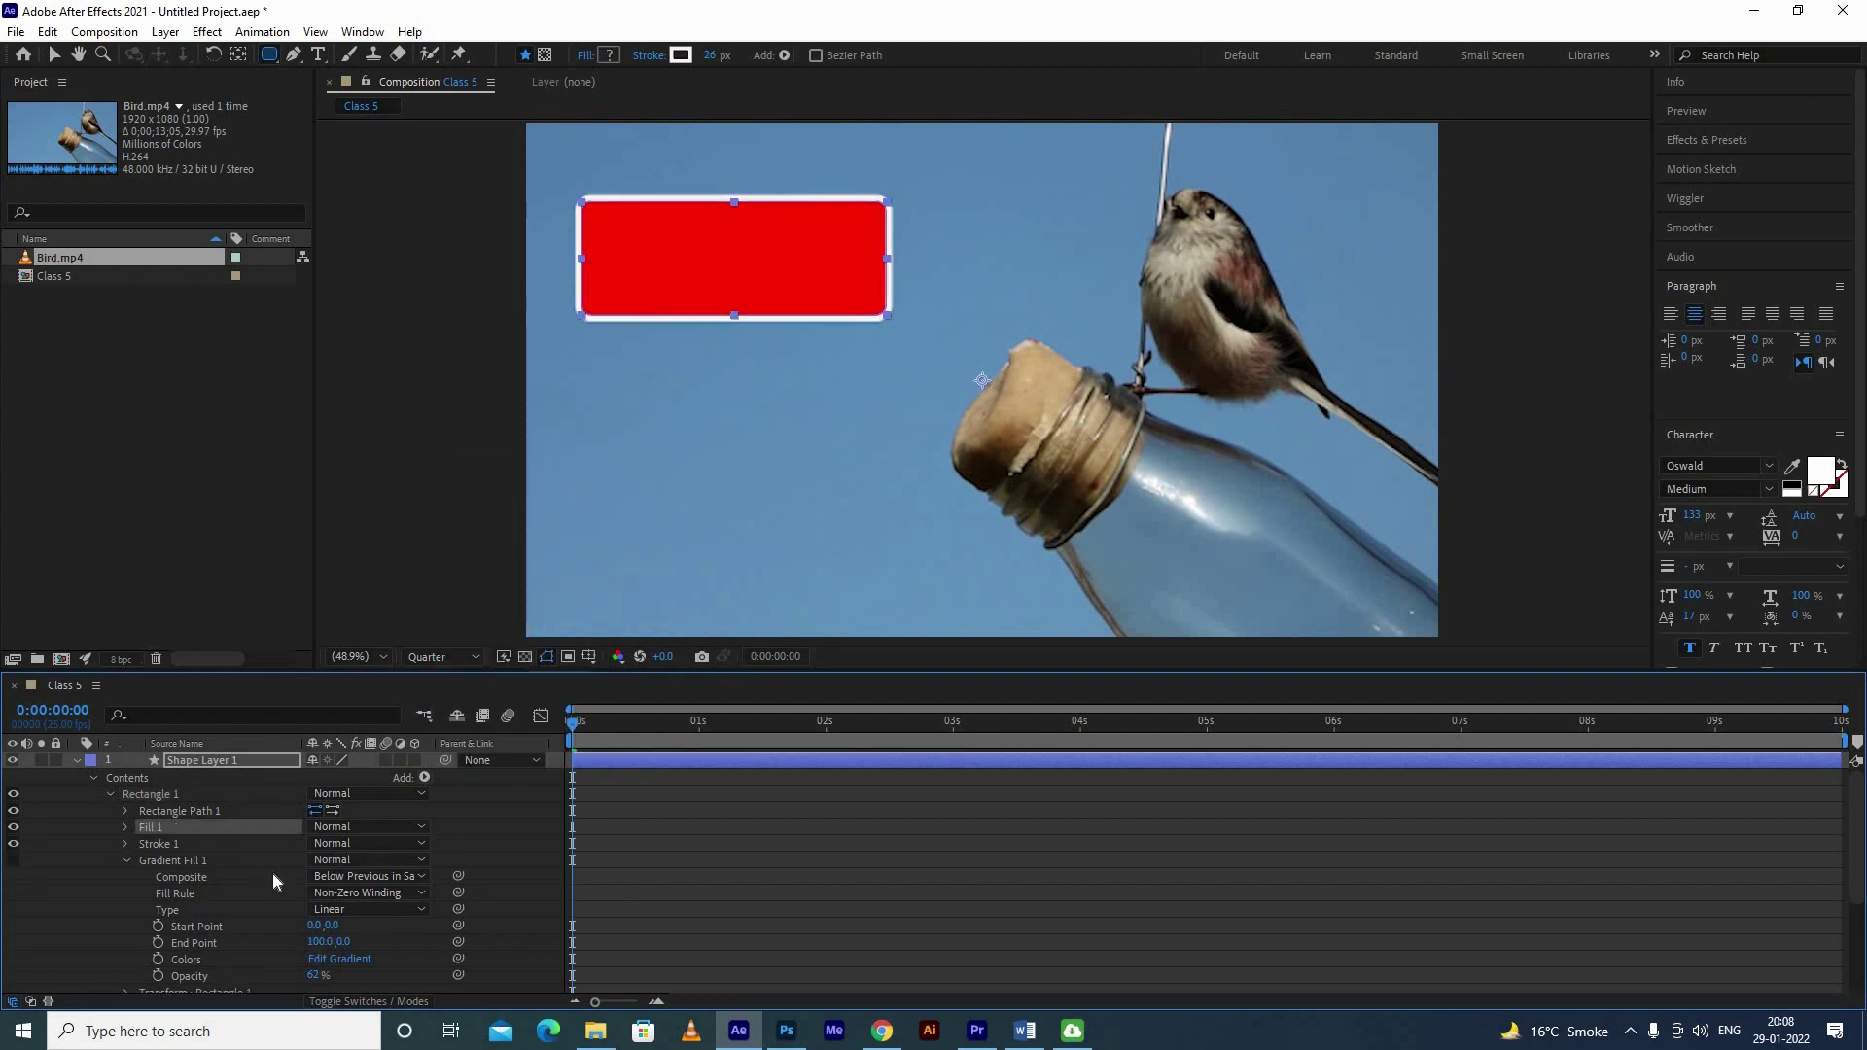
right_click(429, 783)
left_click(505, 516)
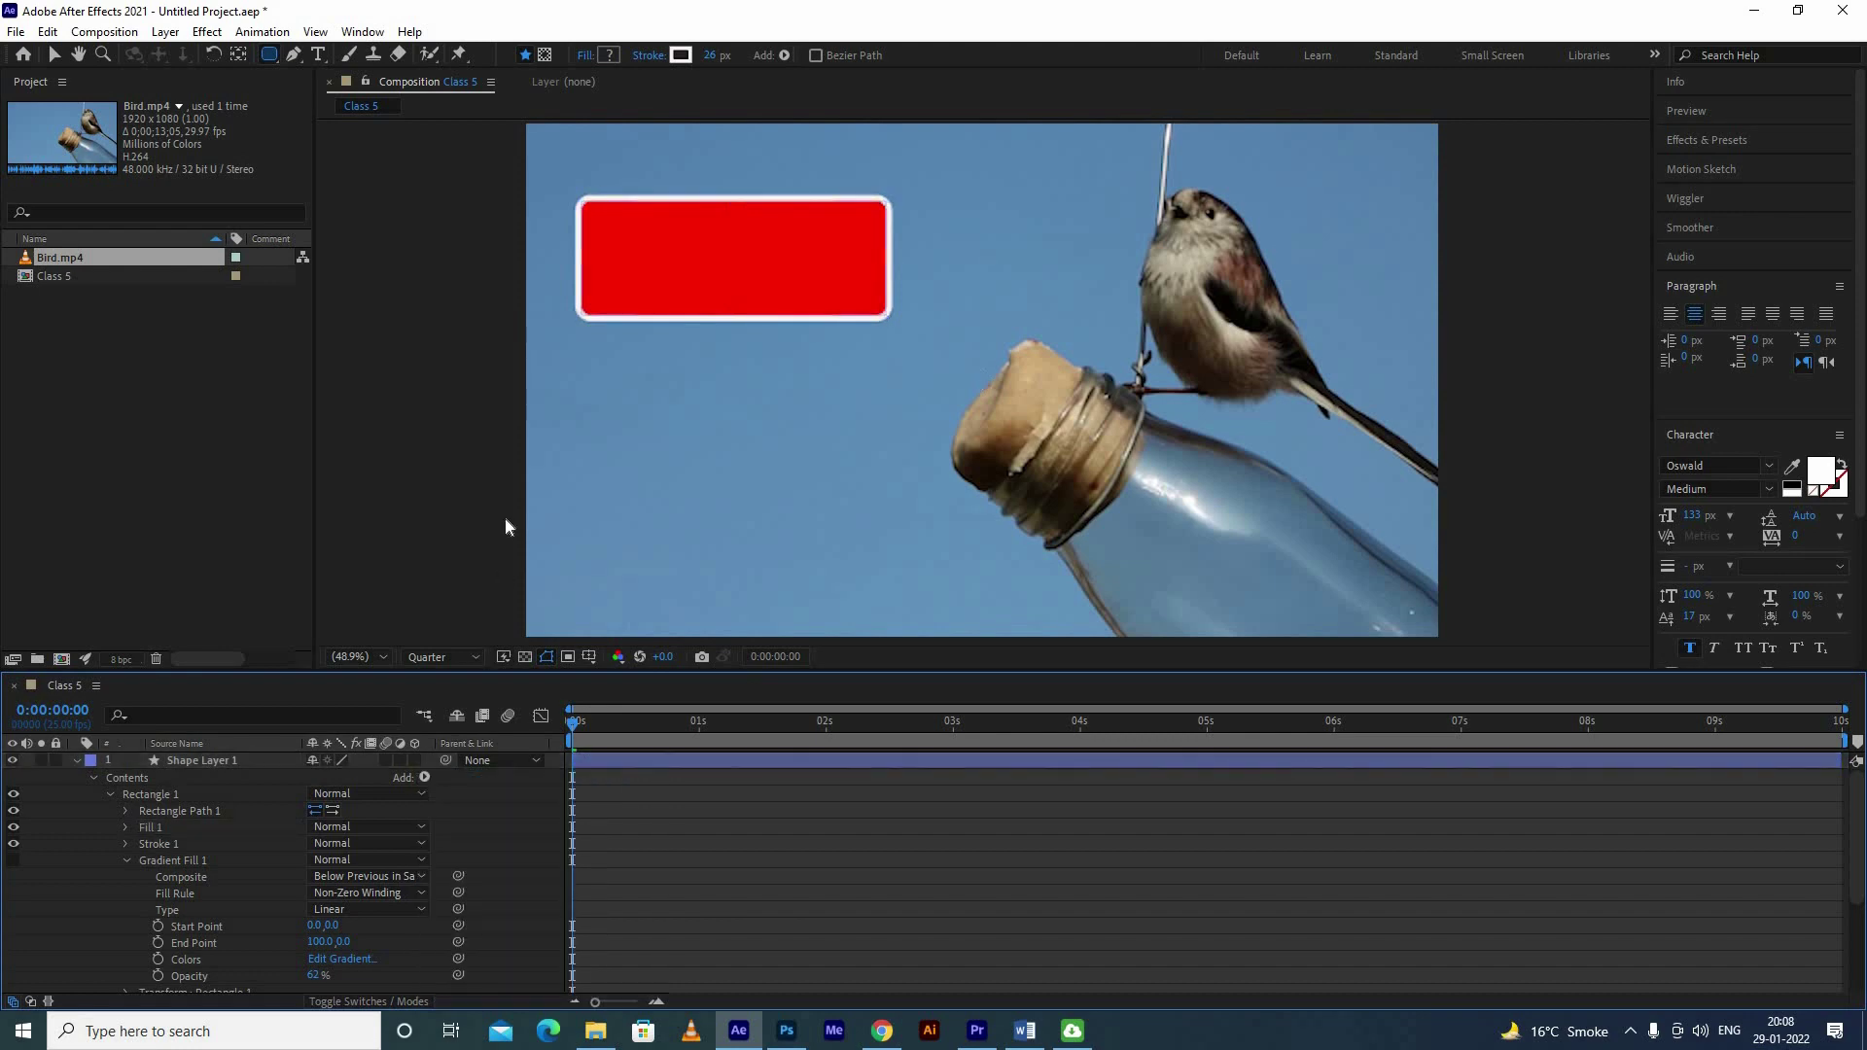
Step: Add a Gradient Fill to Shape Layer 1 and collapse its contents
left_click(424, 776)
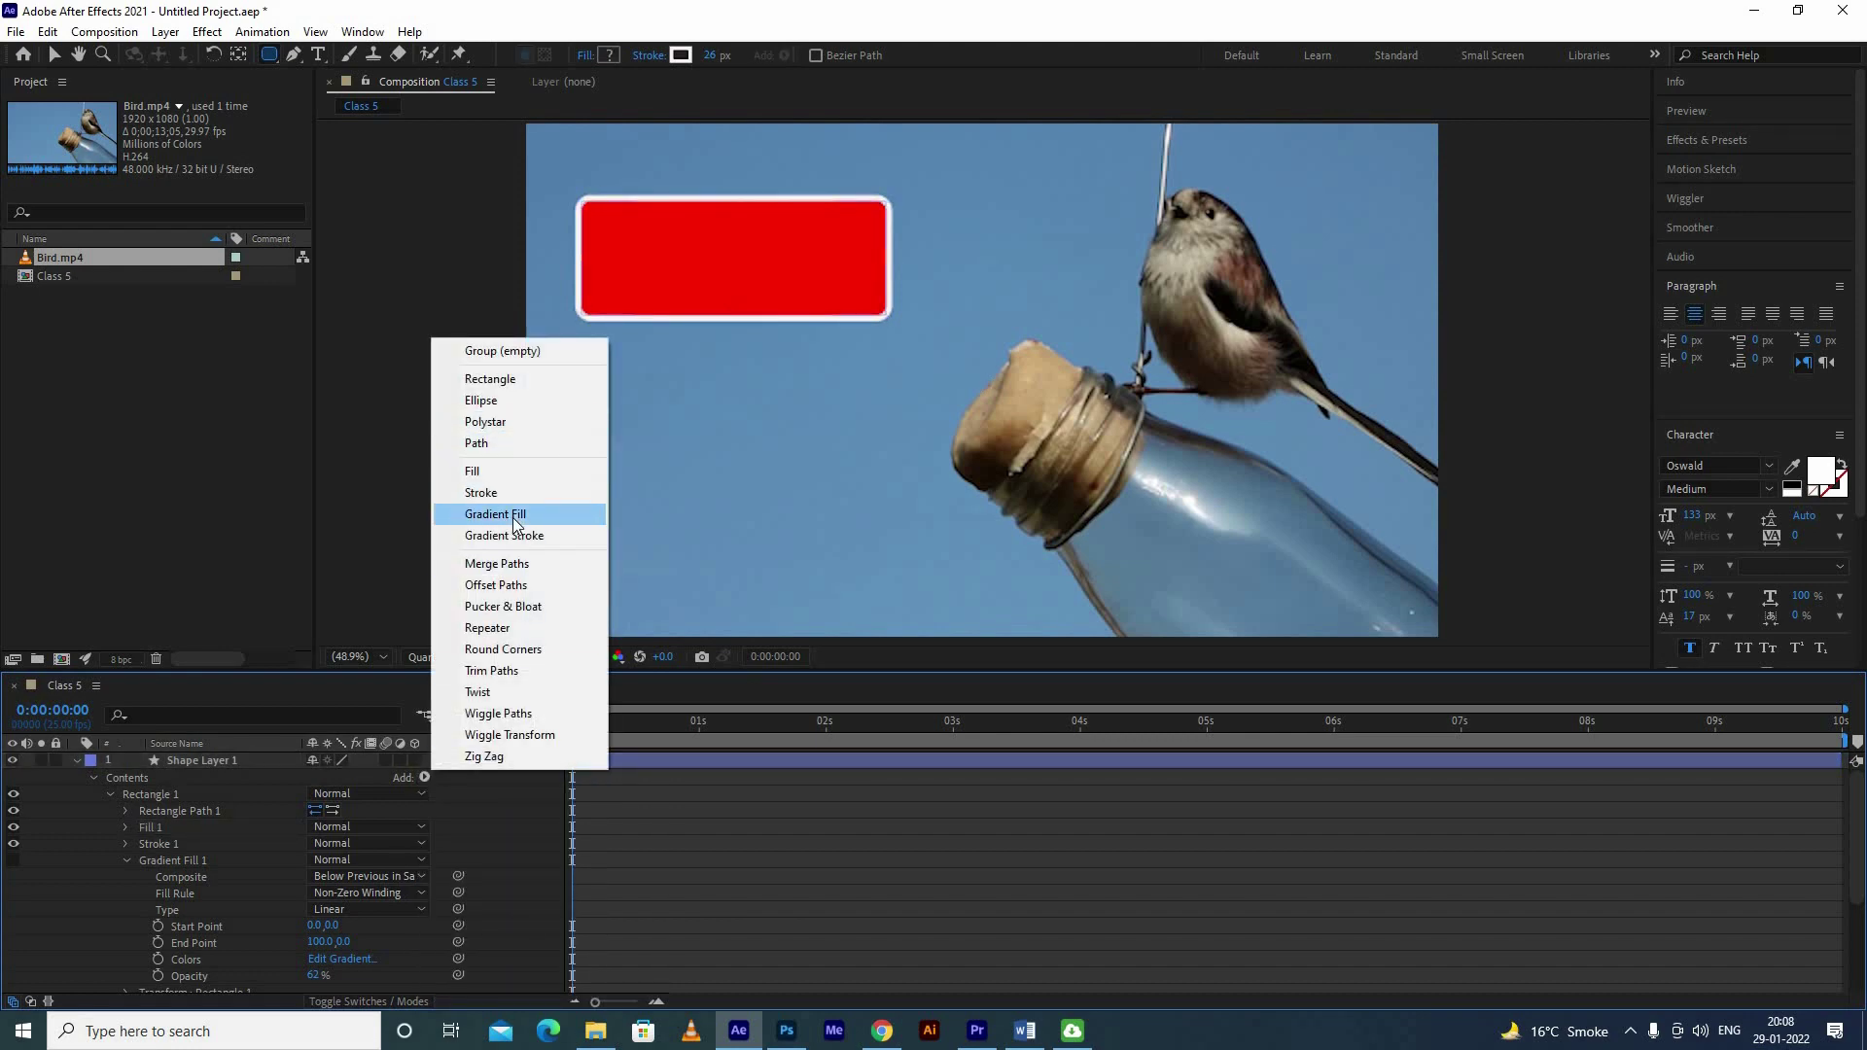
left_click(524, 516)
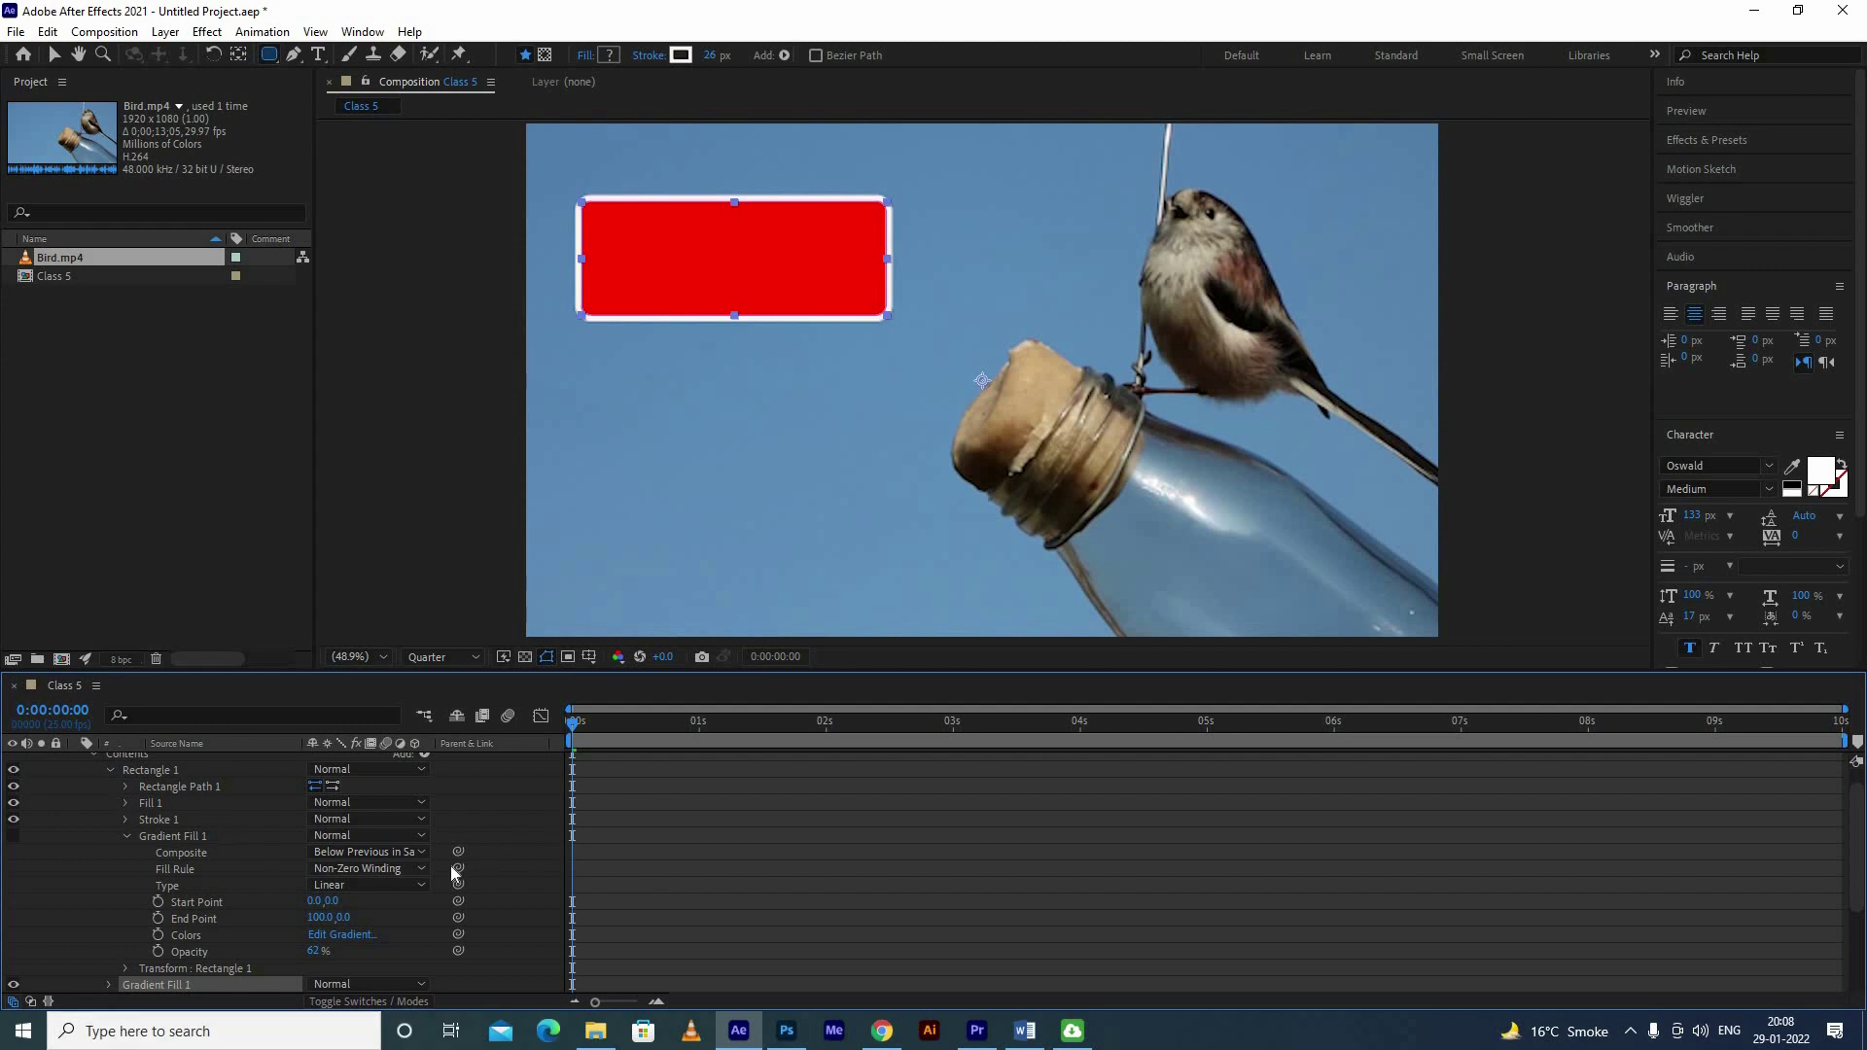
scroll(126, 817, "up", 1)
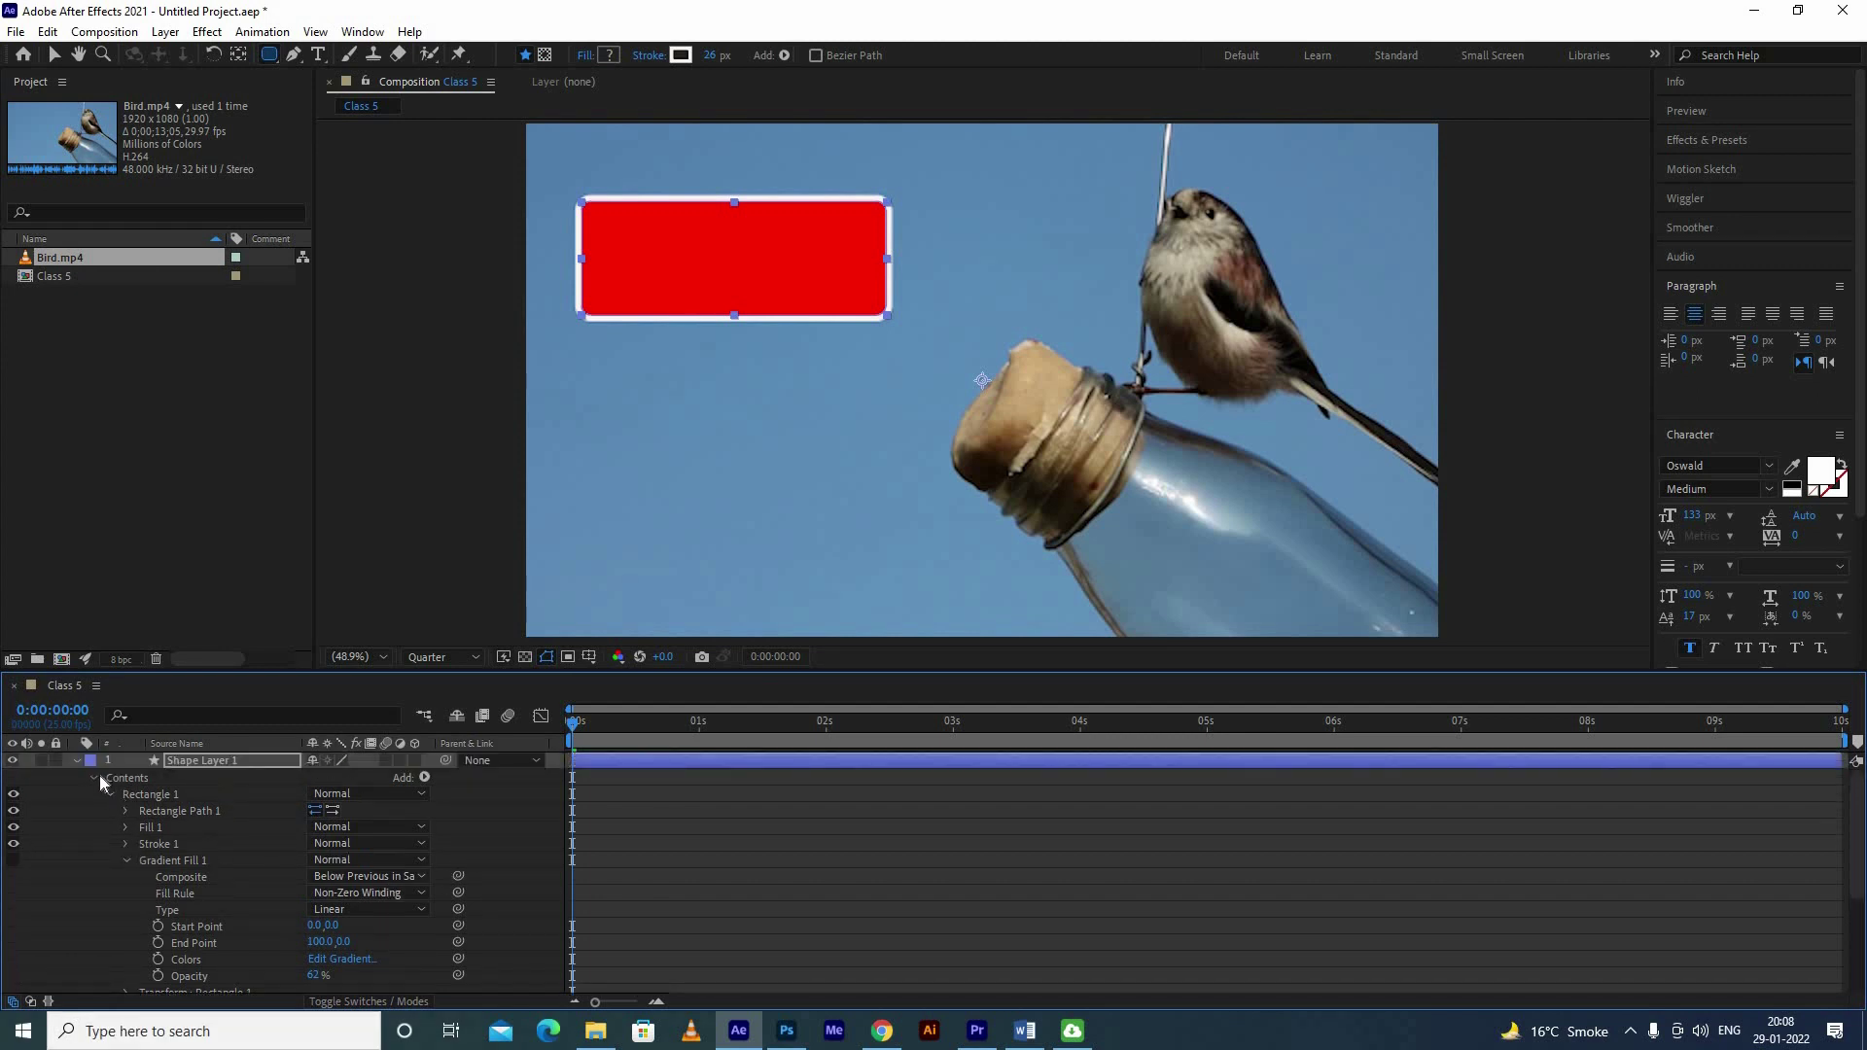
left_click(143, 795)
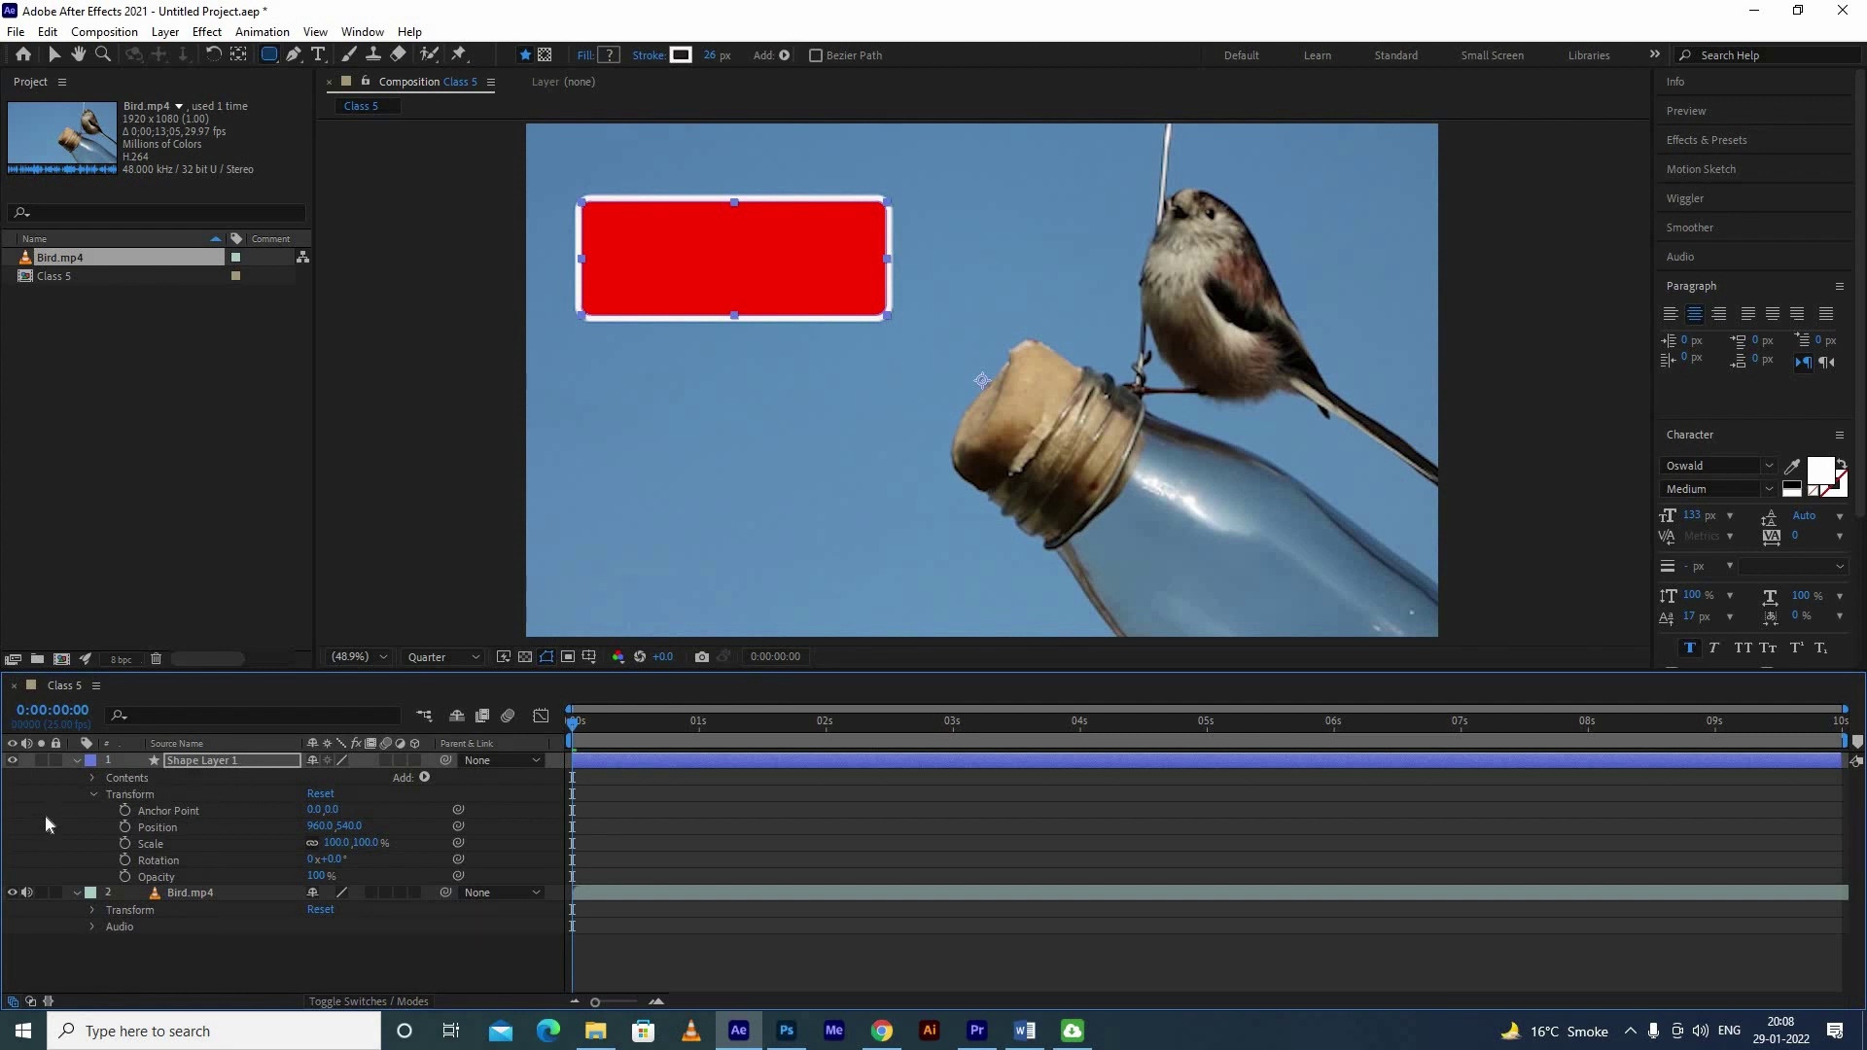
left_click(132, 737)
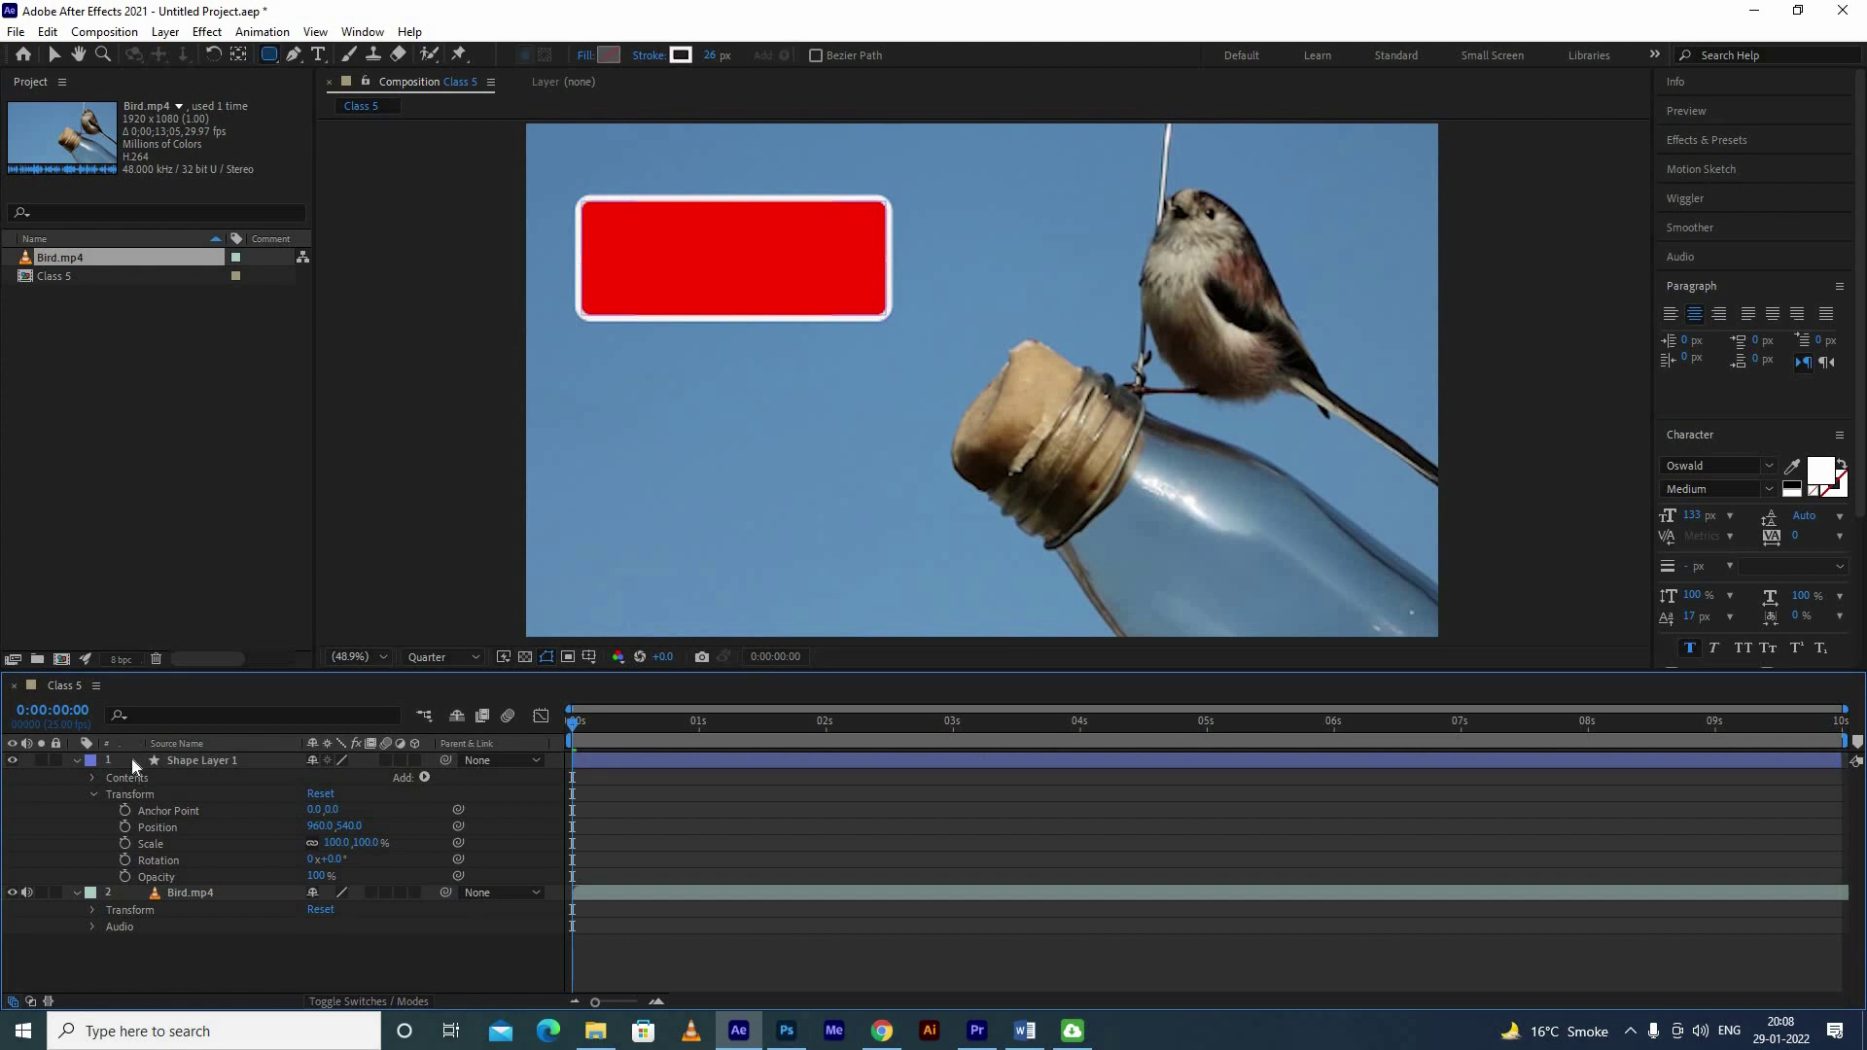
left_click(214, 760)
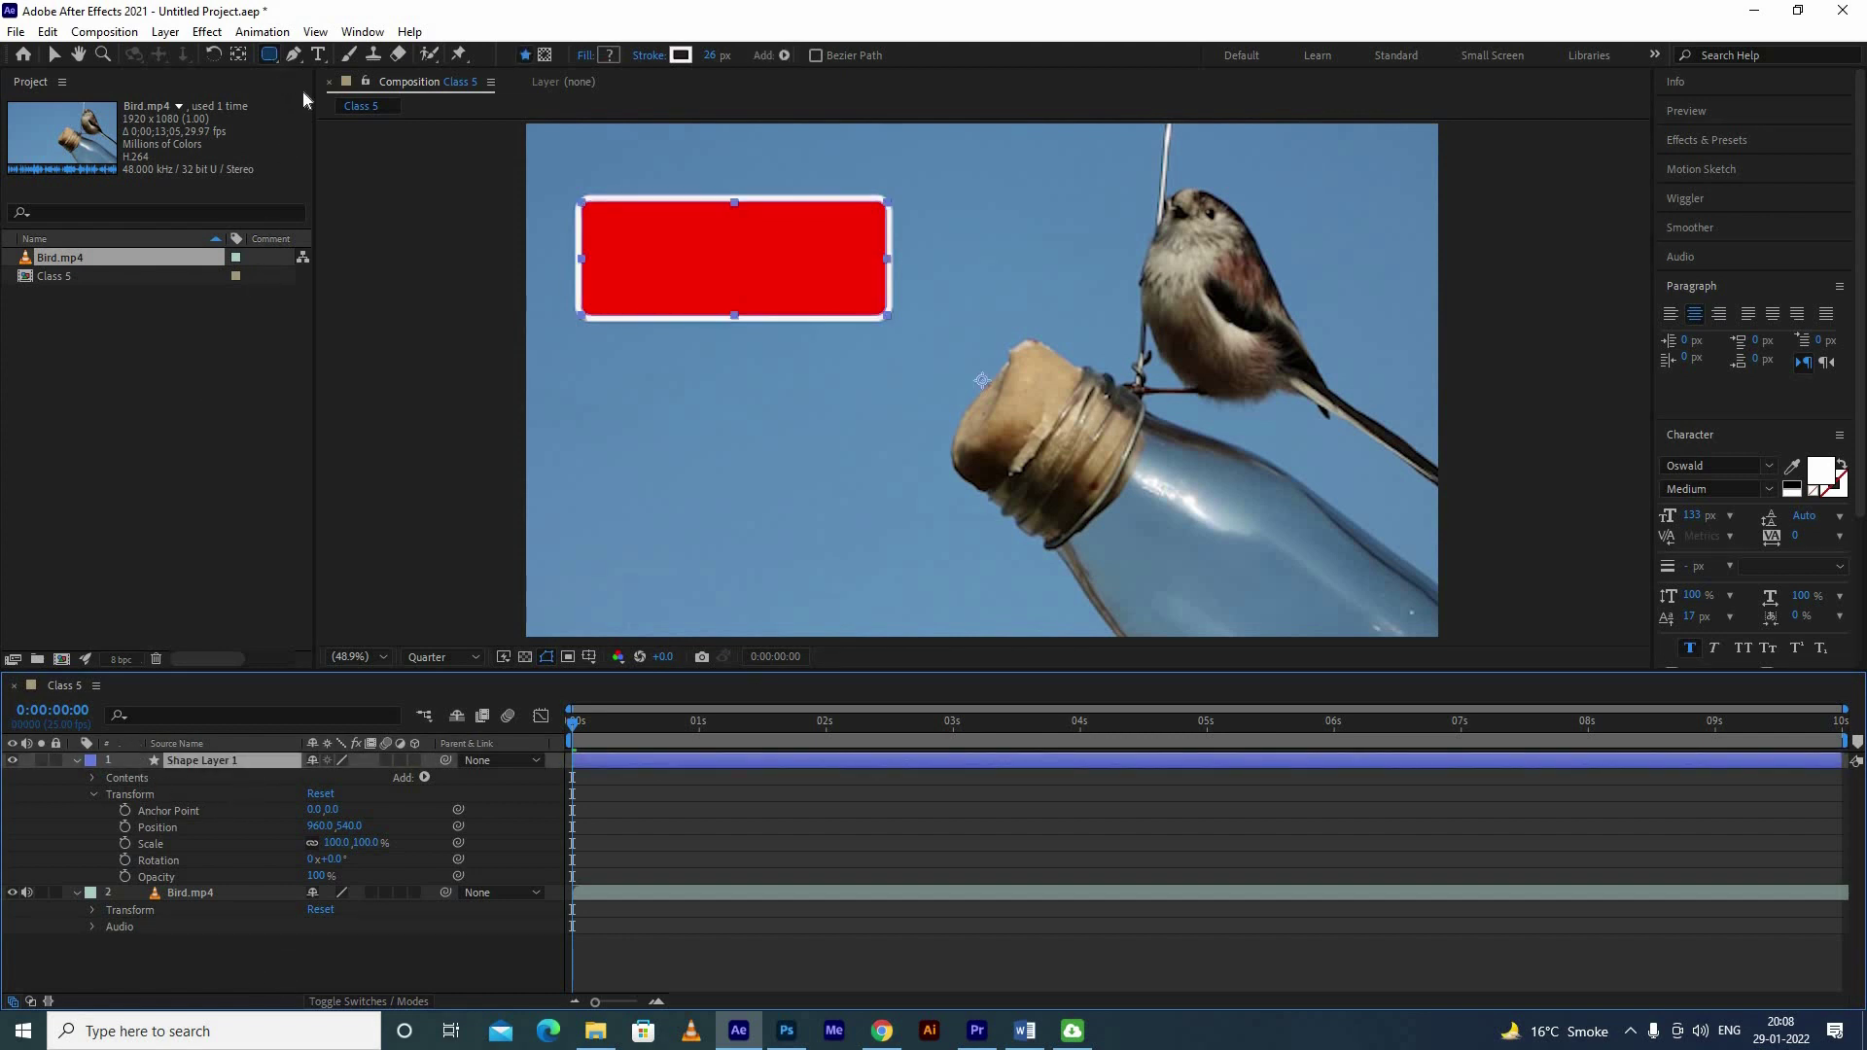
Step: Draw a circle with the Ellipse tool inside the left end of the red rectangle
left_click_drag(269, 55, 321, 115)
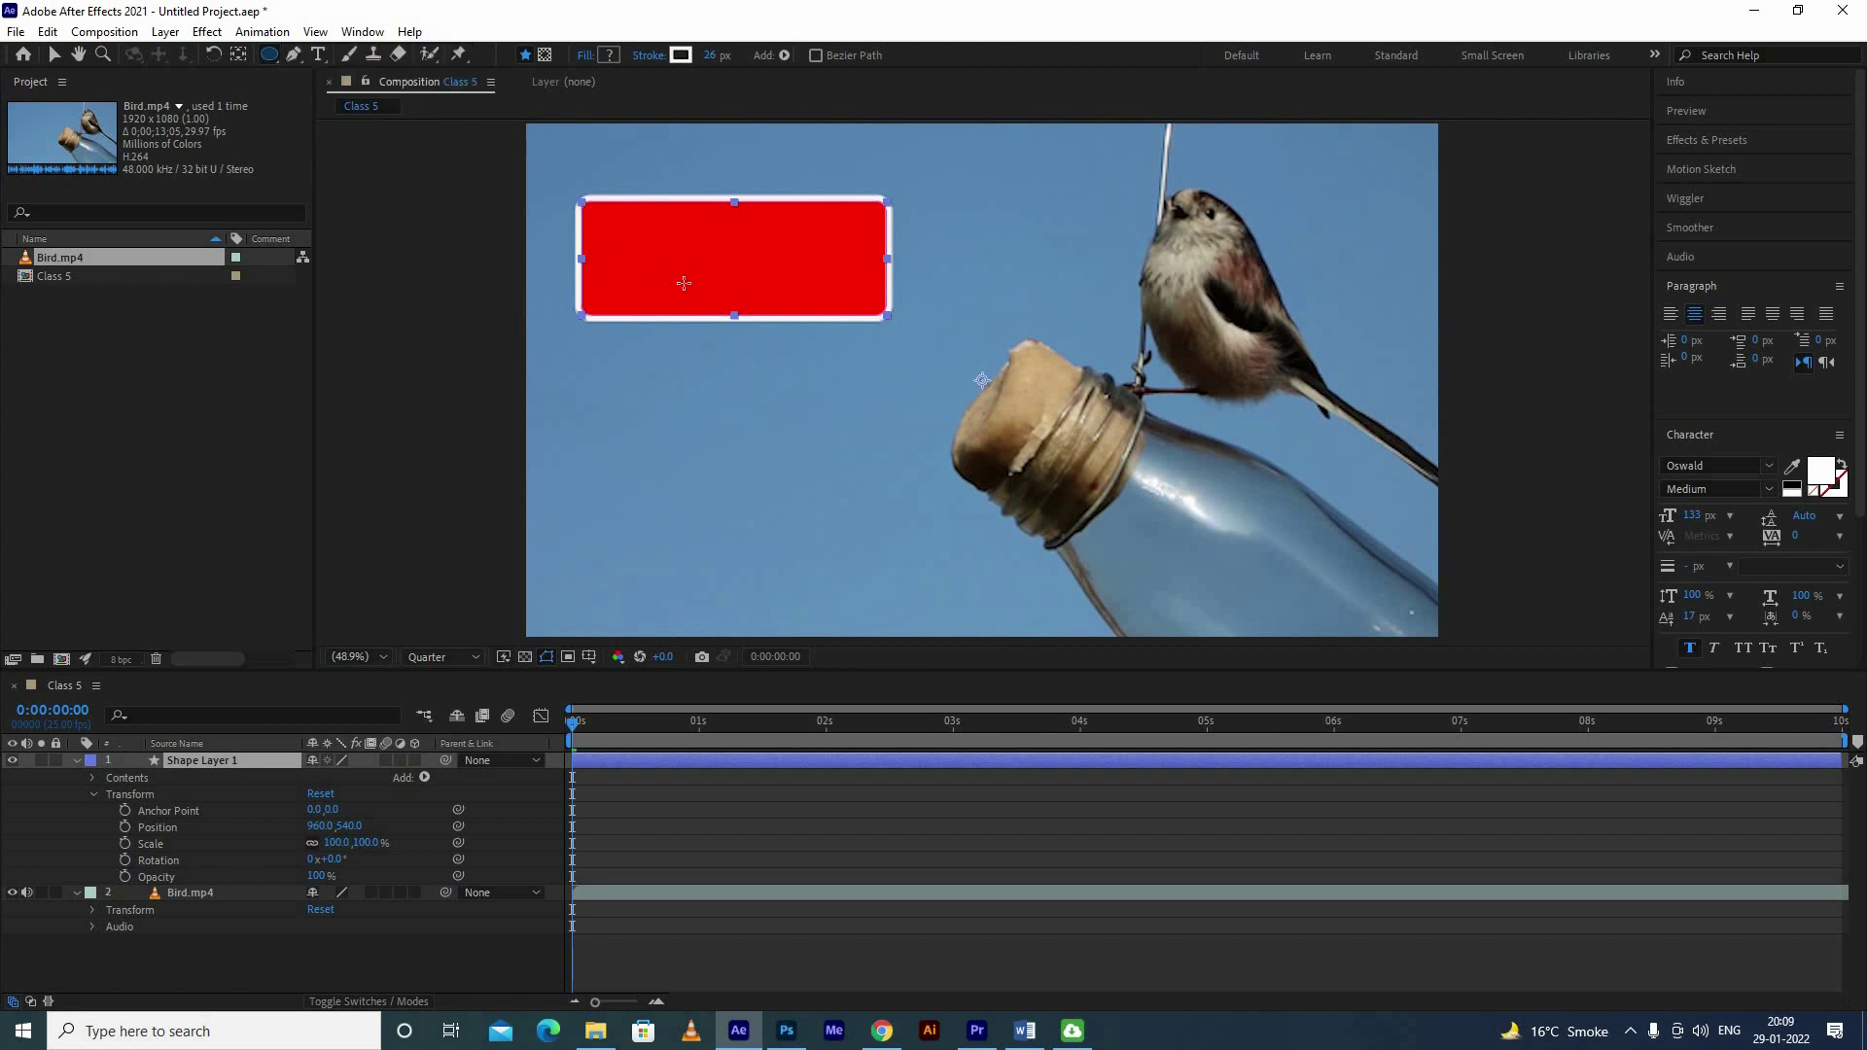
left_click_drag(615, 226, 713, 309)
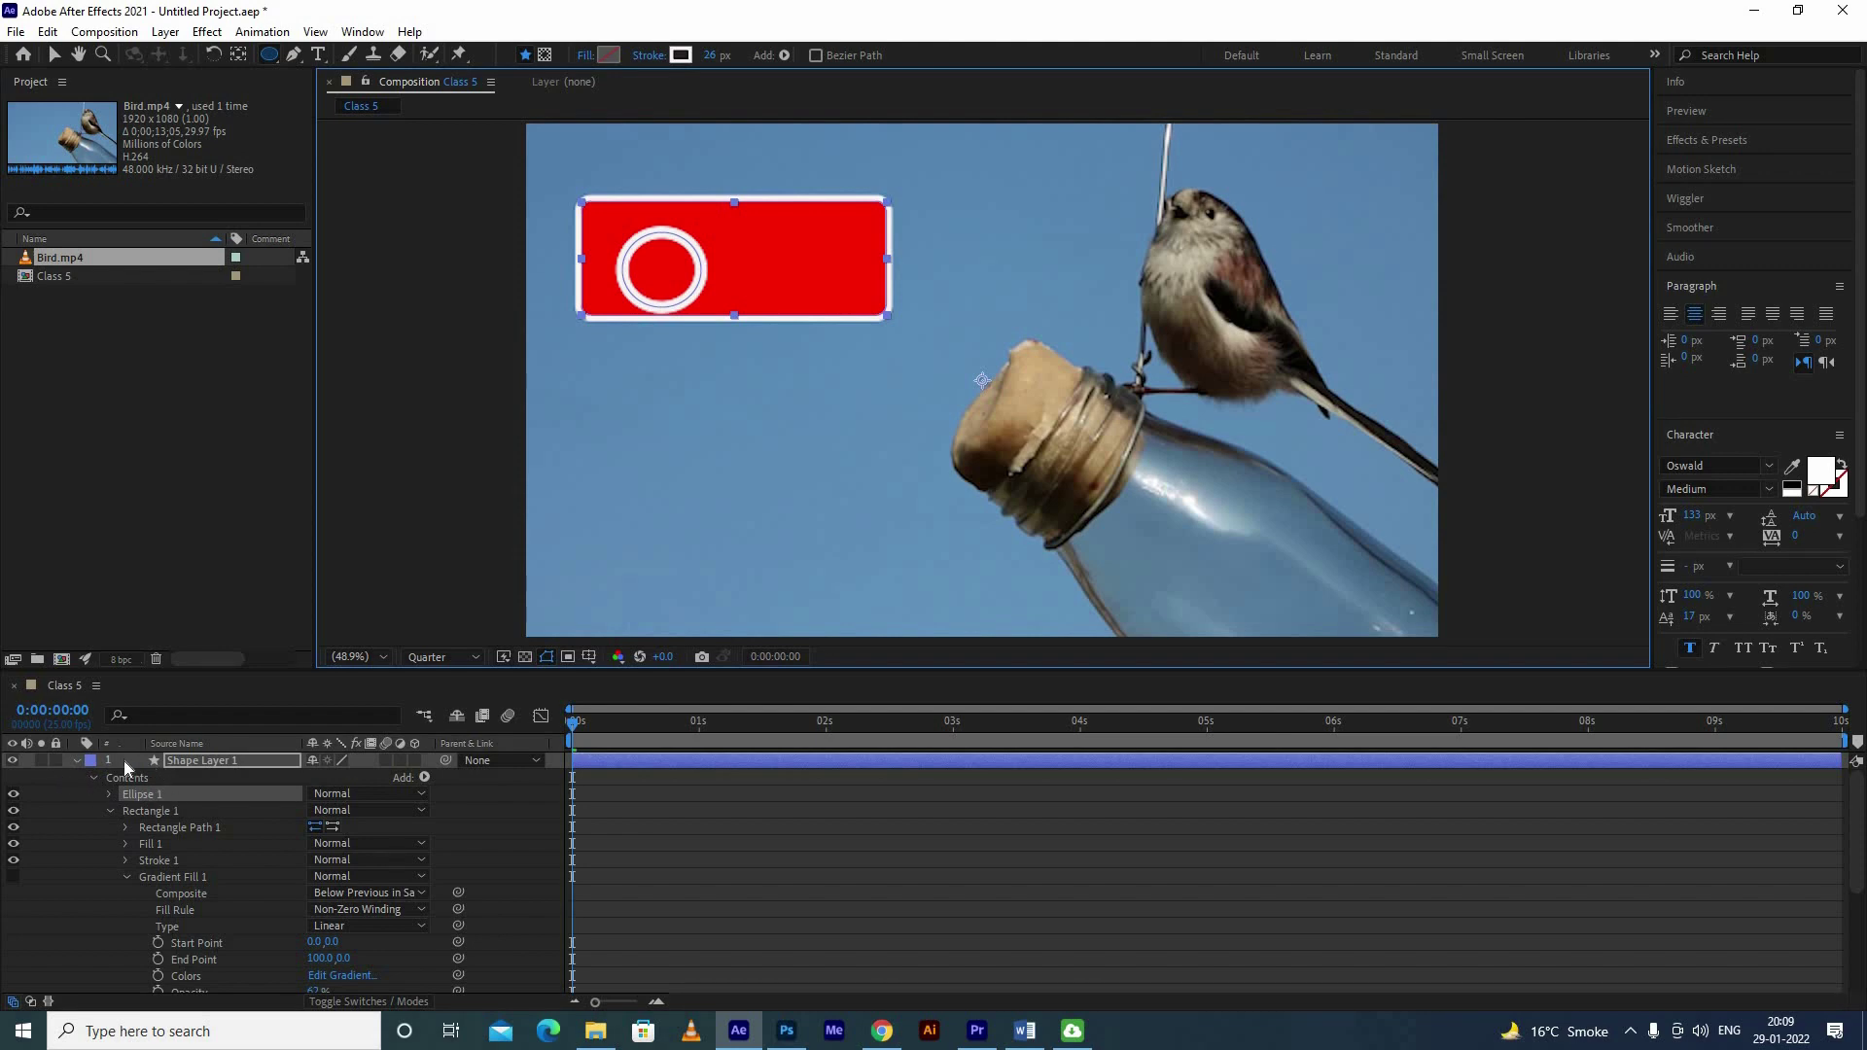
left_click(77, 760)
left_click(94, 796)
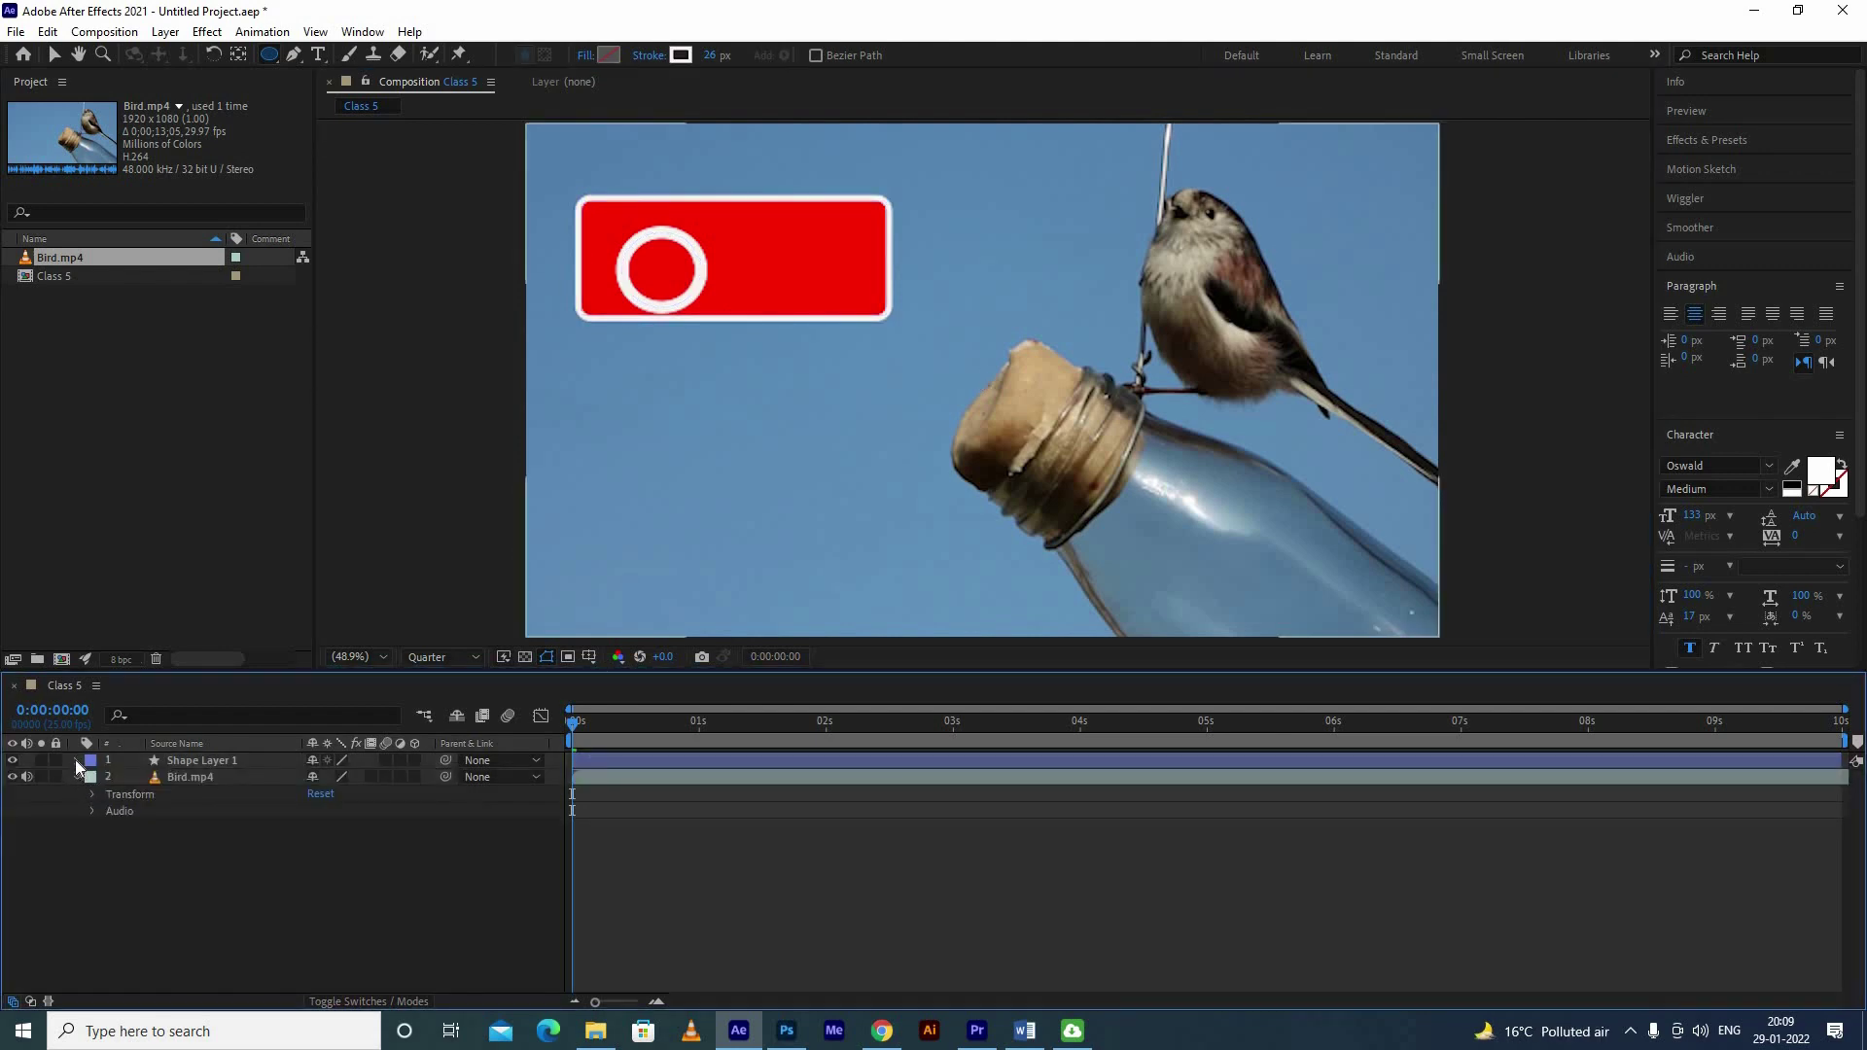
left_click(77, 760)
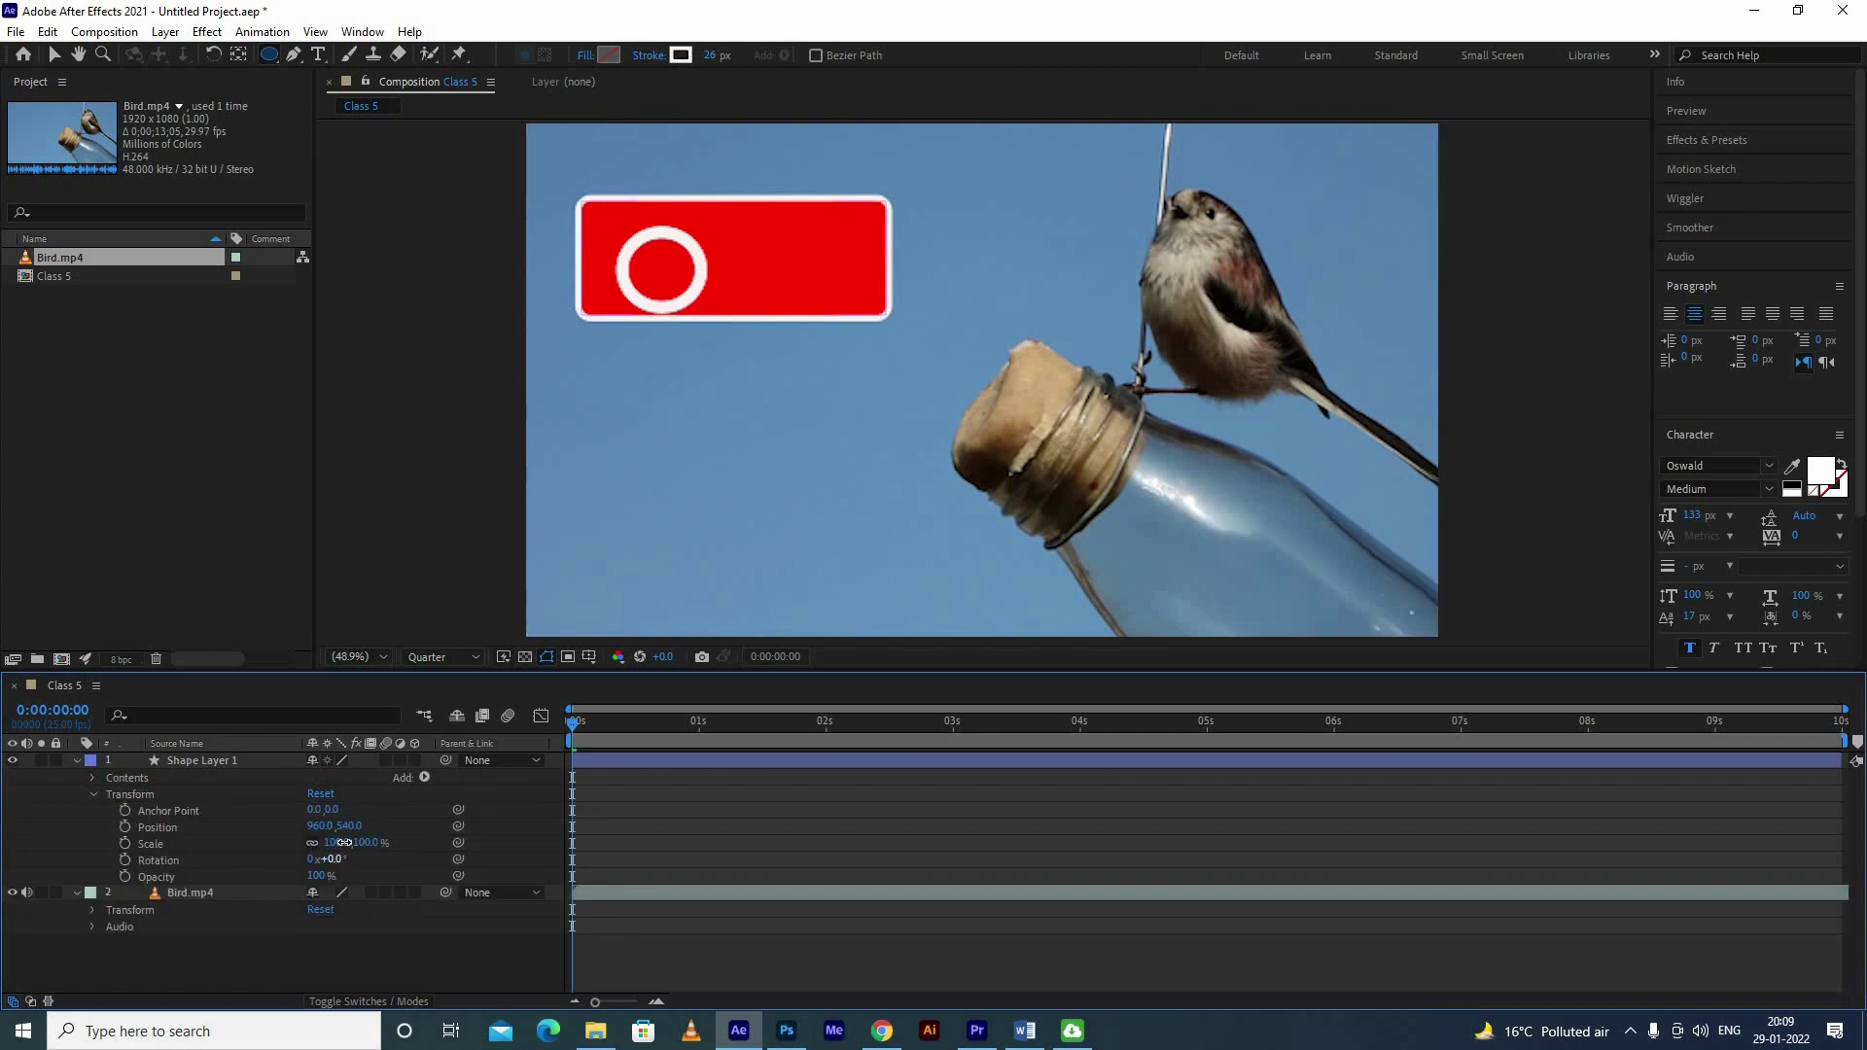
Step: Scale Shape Layer 1 to 113% and select Ellipse 1's fill in its contents
left_click_drag(343, 843, 130, 826)
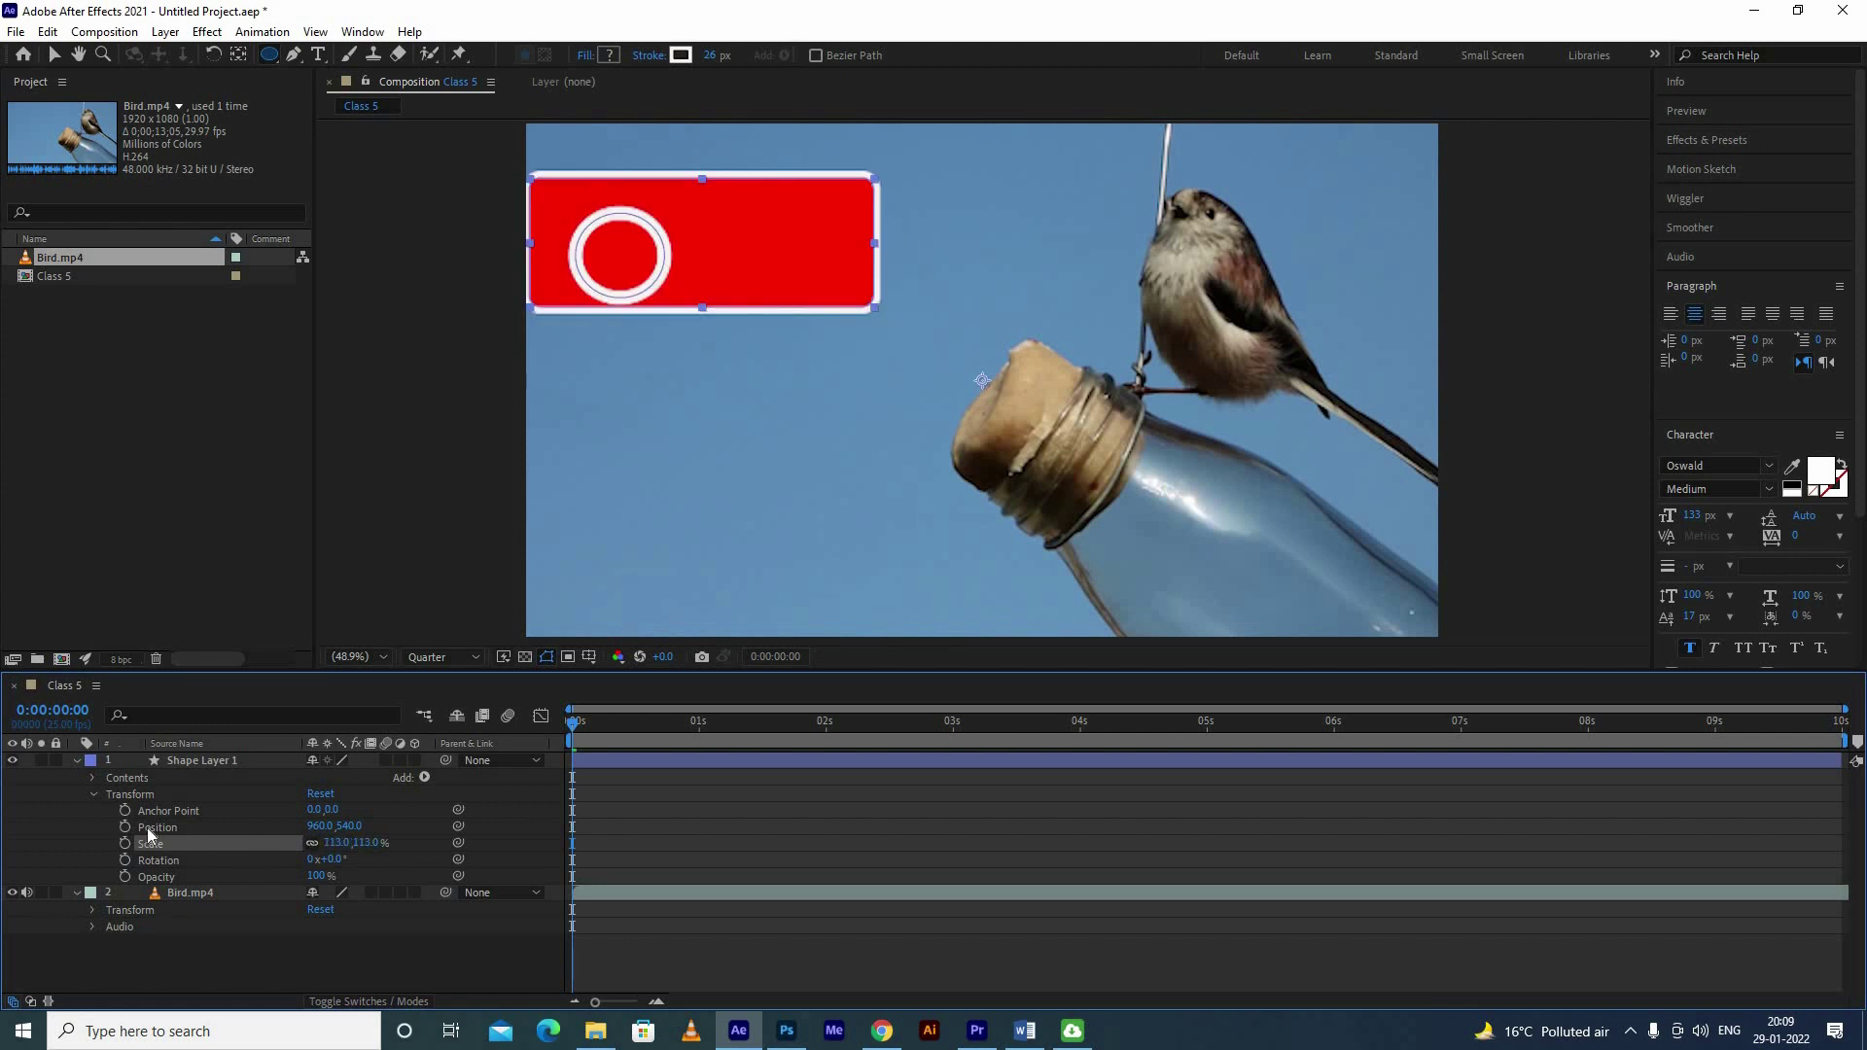
left_click(93, 778)
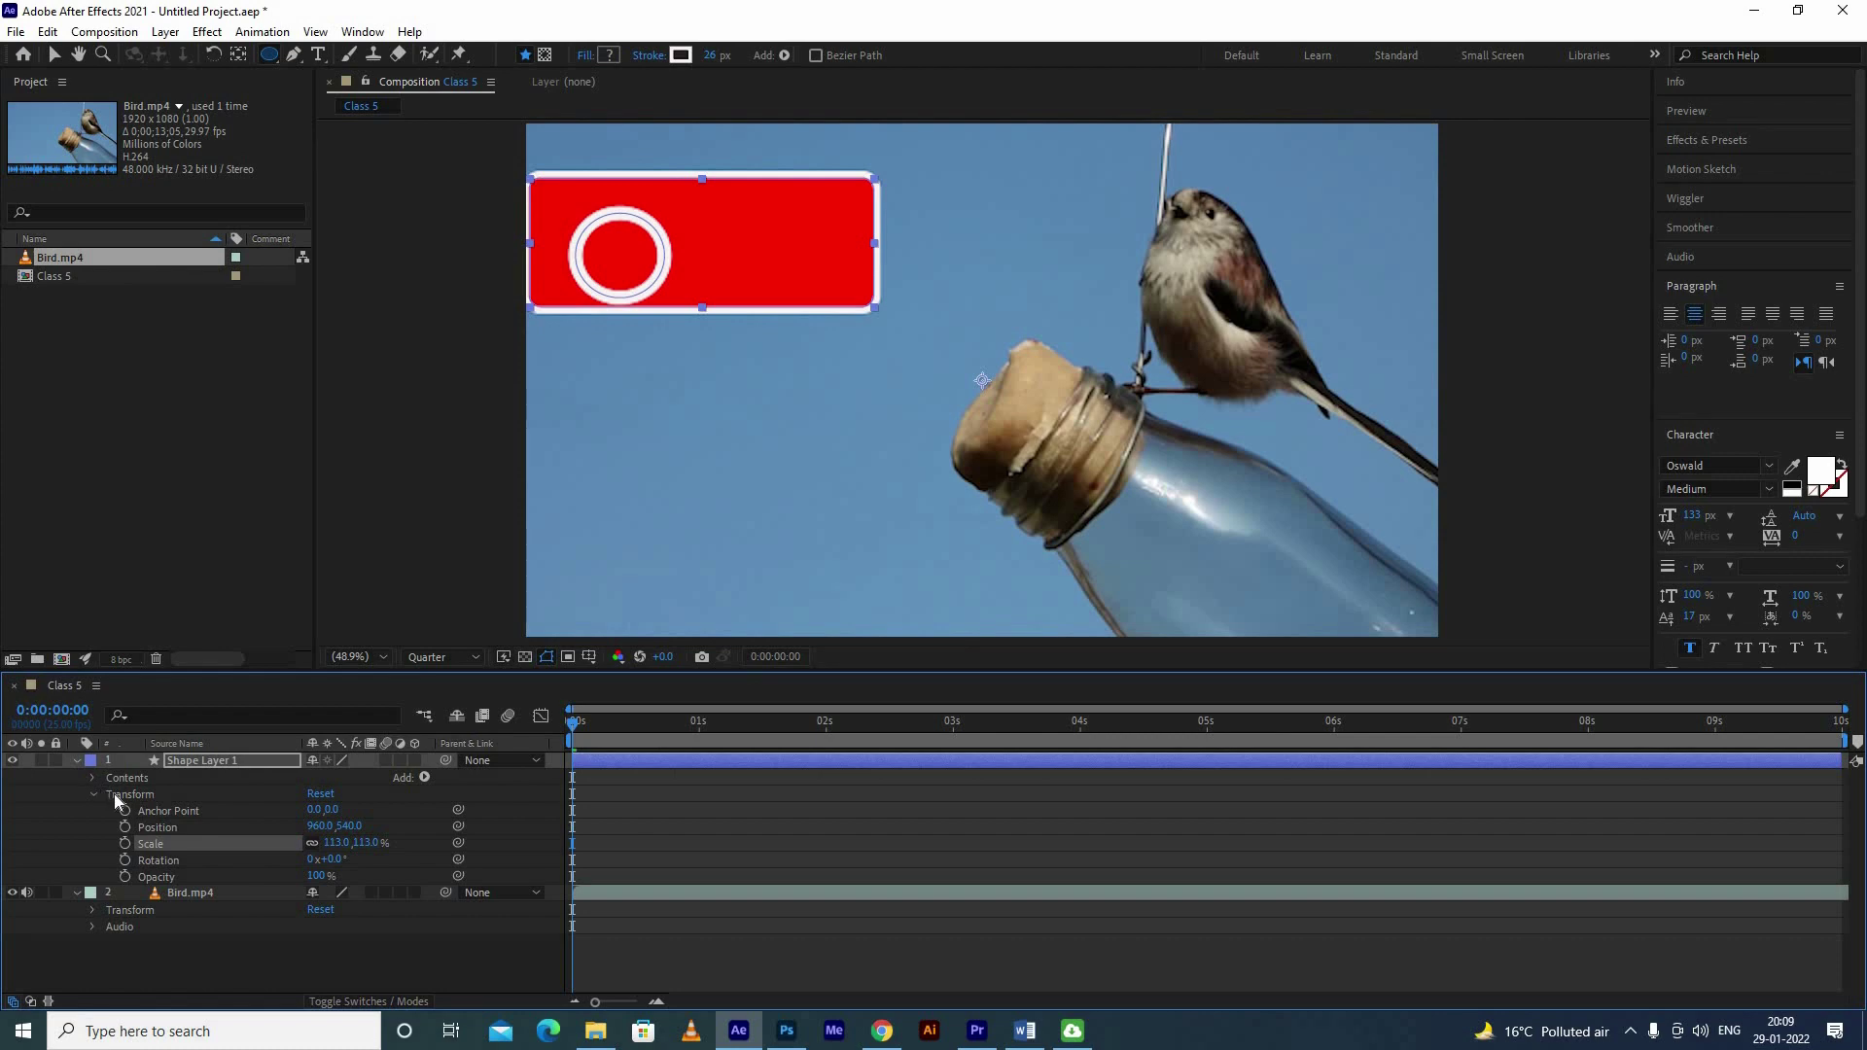
scroll(114, 794, "down", 1)
left_click(110, 778)
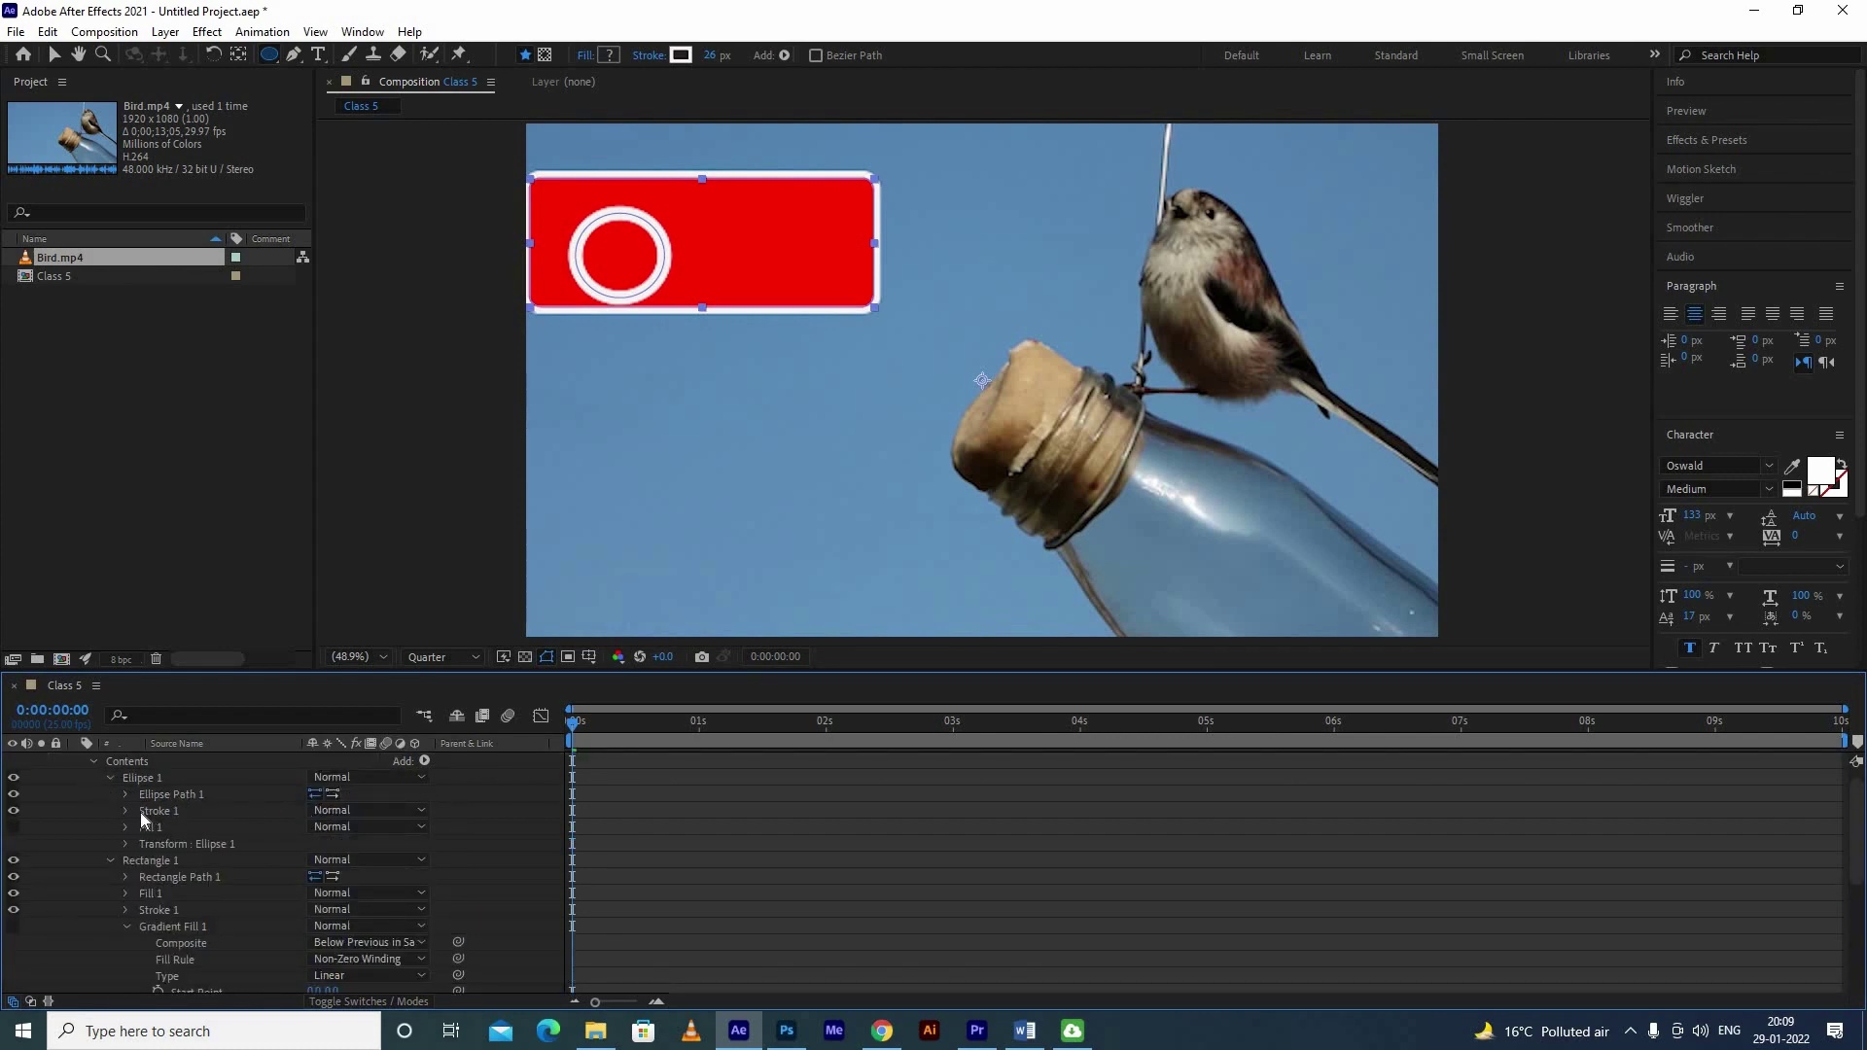
left_click(148, 826)
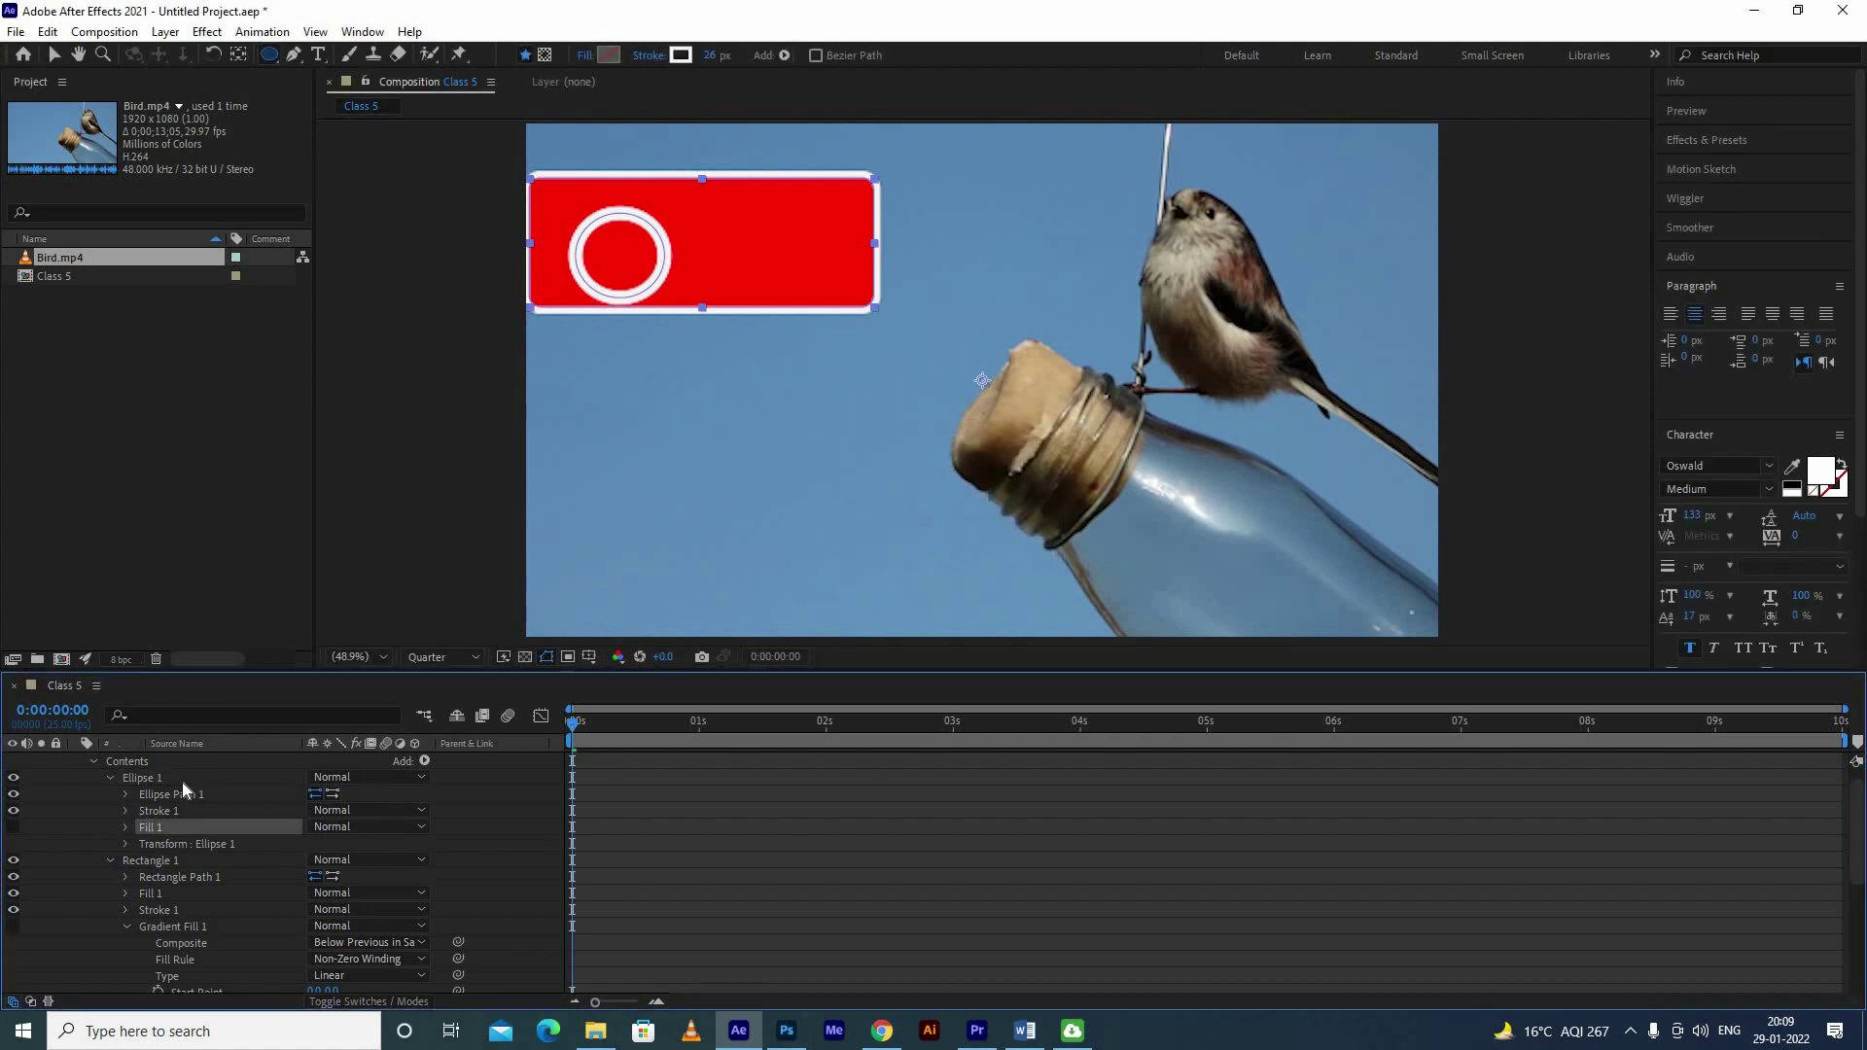
left_click(196, 877)
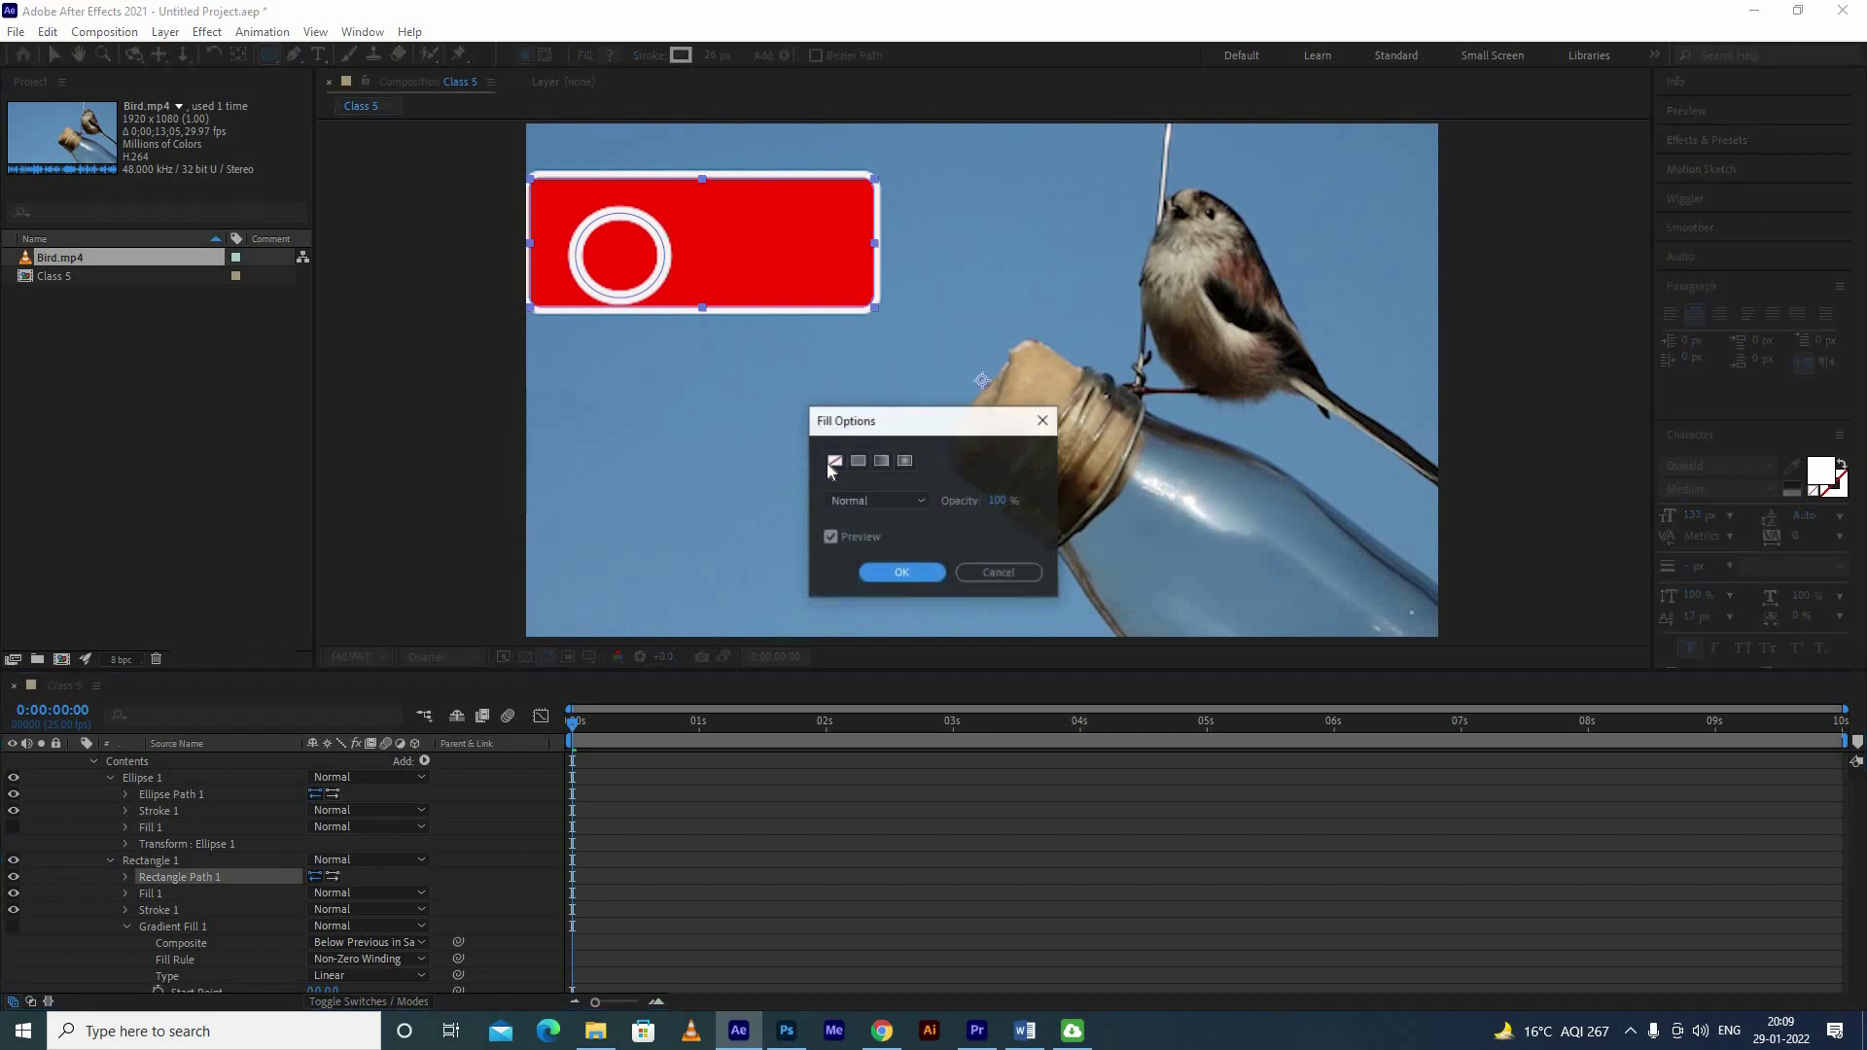
Step: Set the fill to None, then add a solid red Fill to the Ellipse 1 circle
left_click(834, 460)
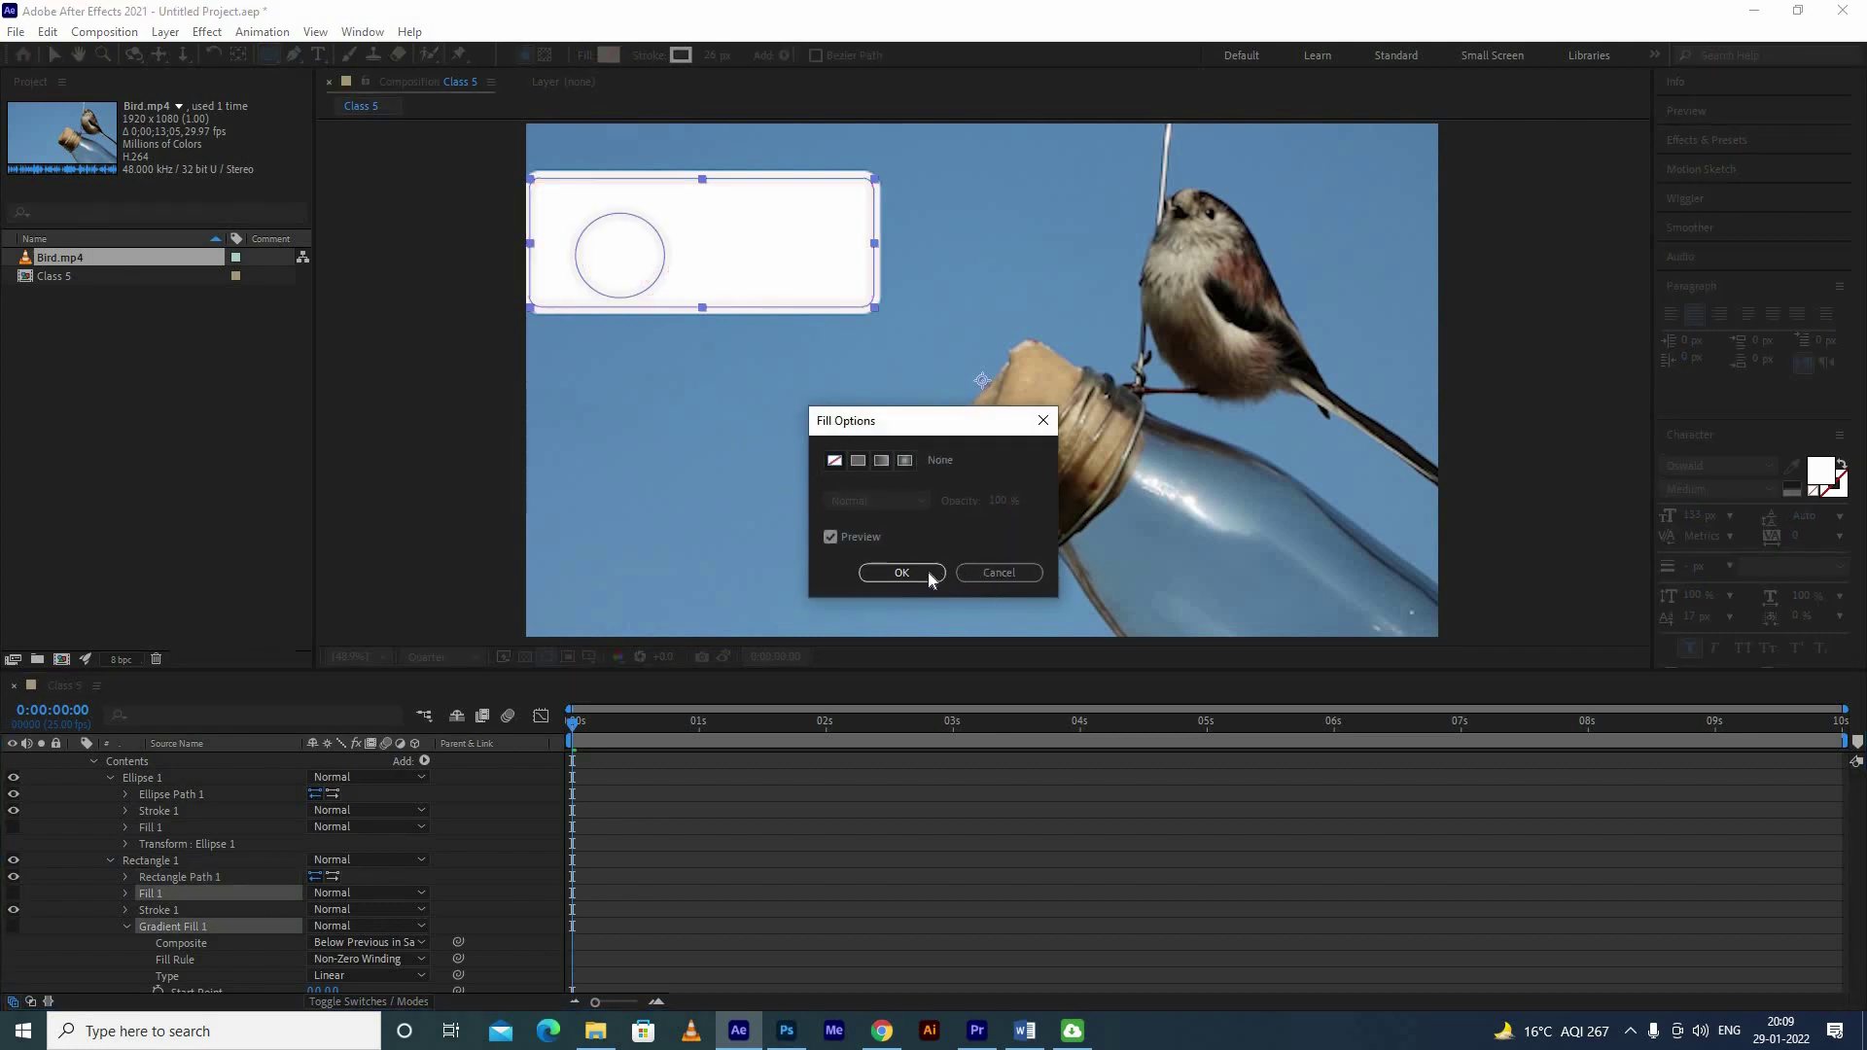
key("Return")
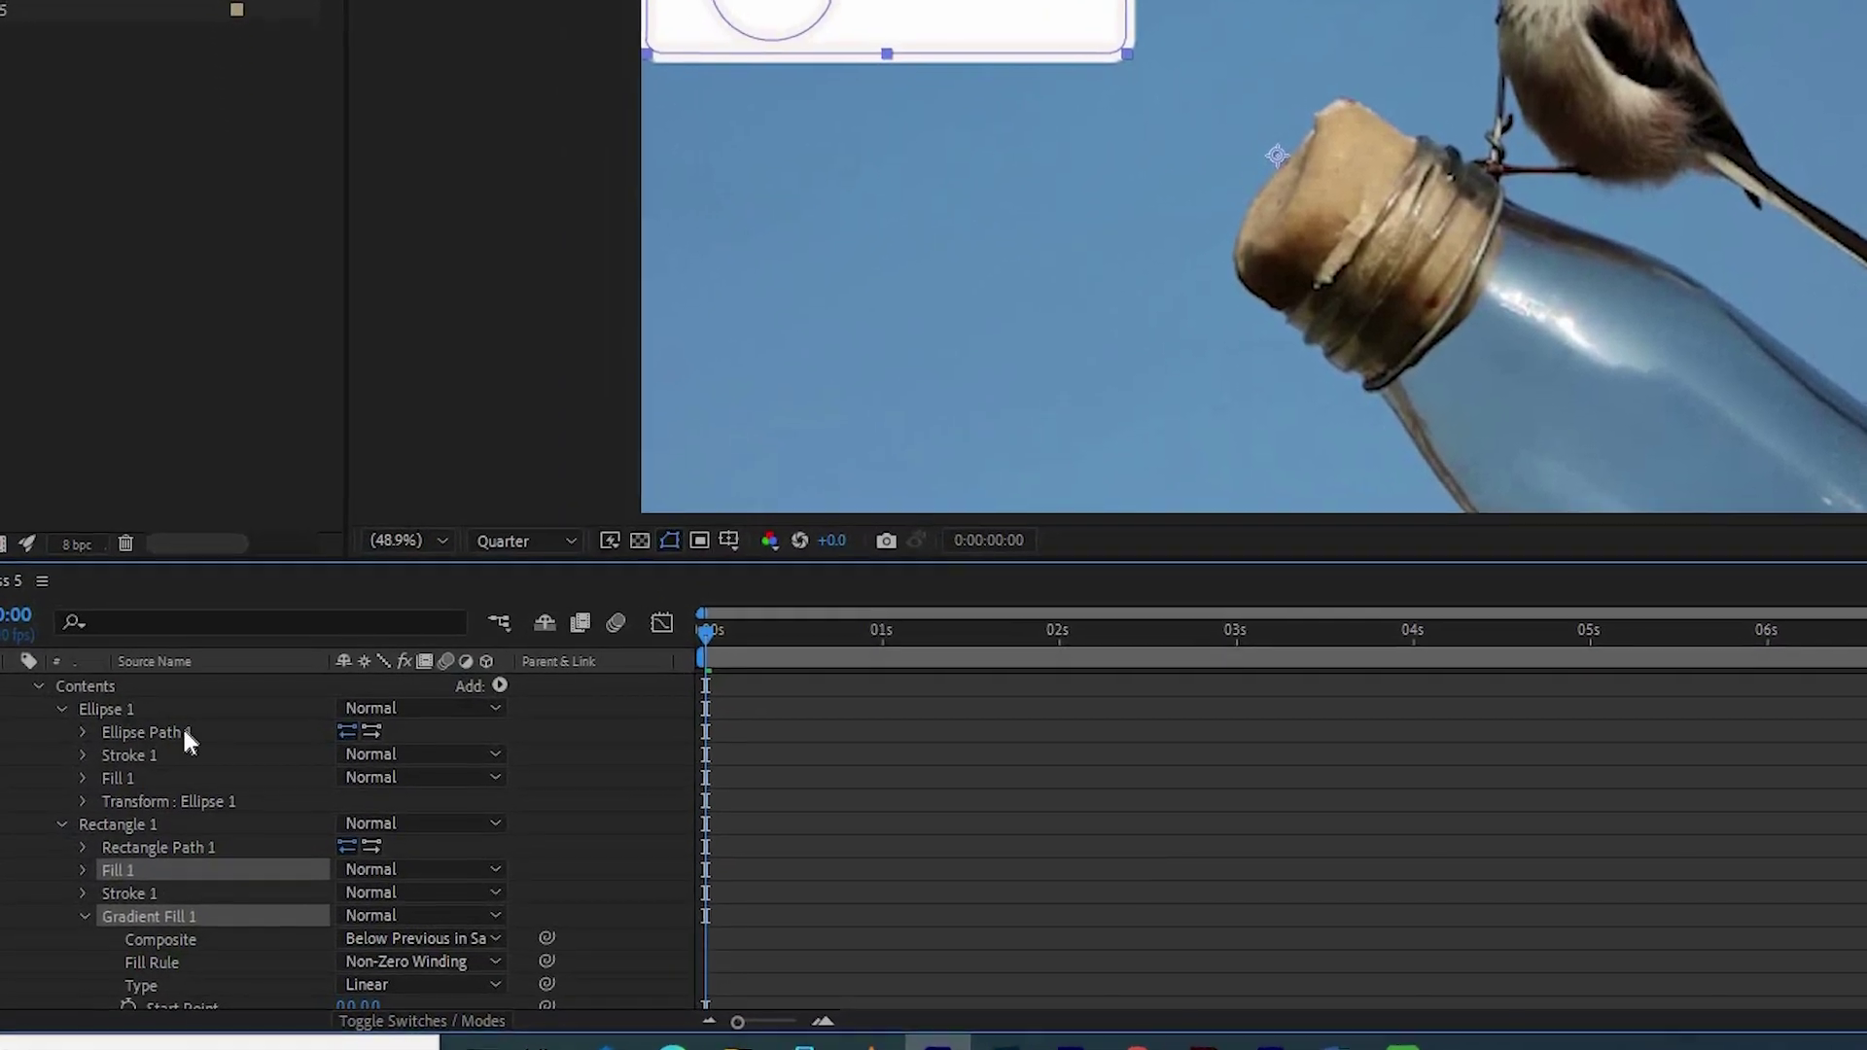
left_click(418, 701)
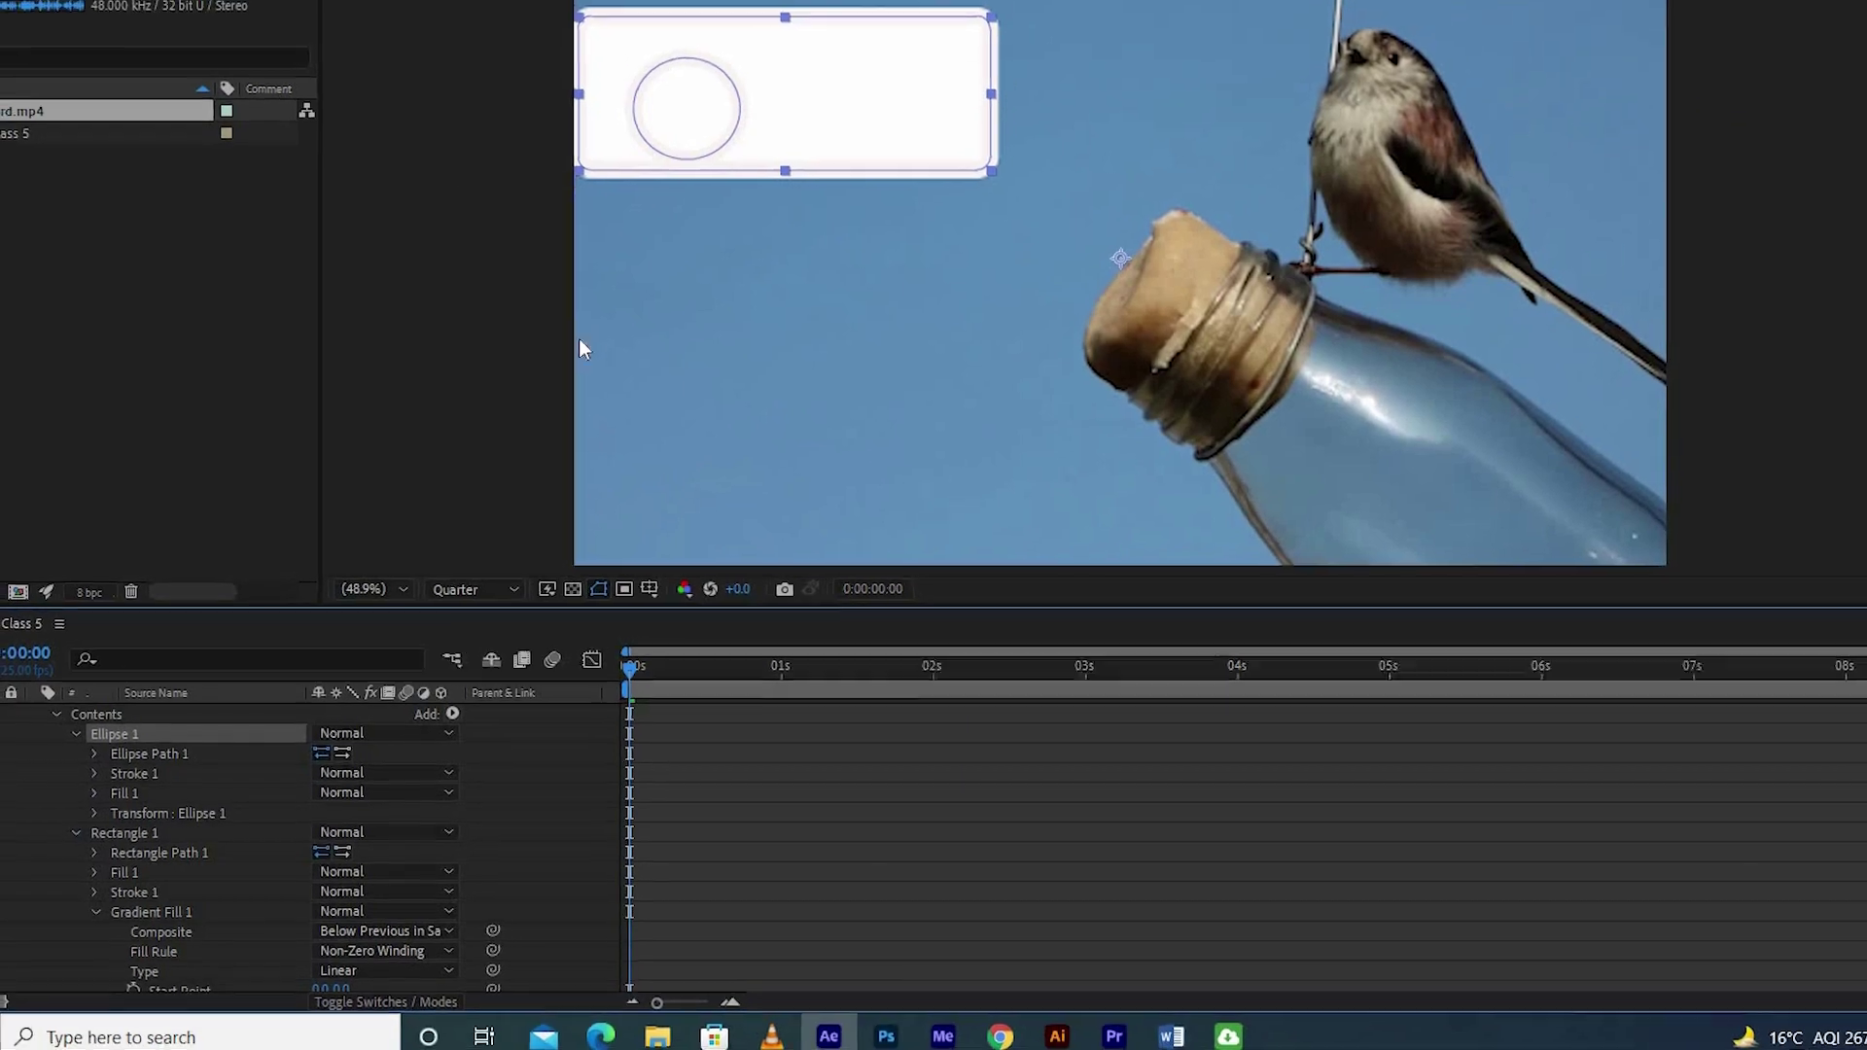
left_click(452, 713)
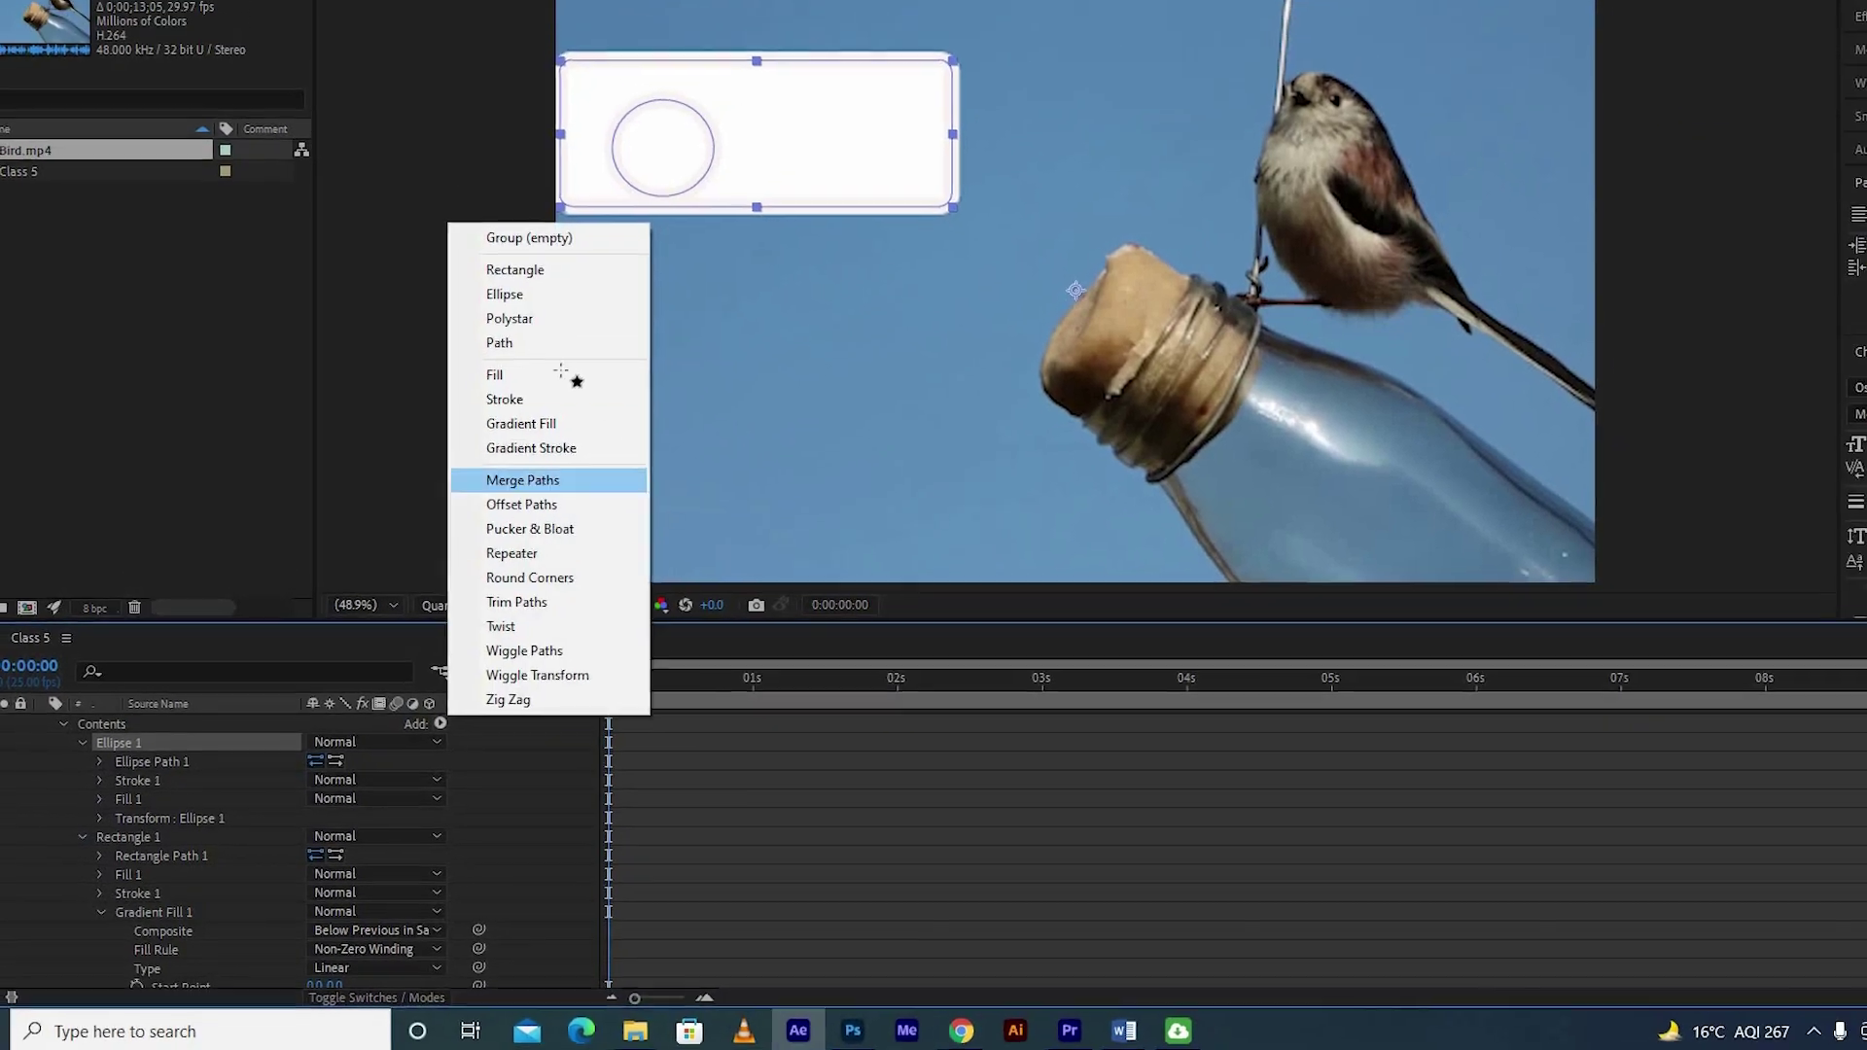
left_click(525, 340)
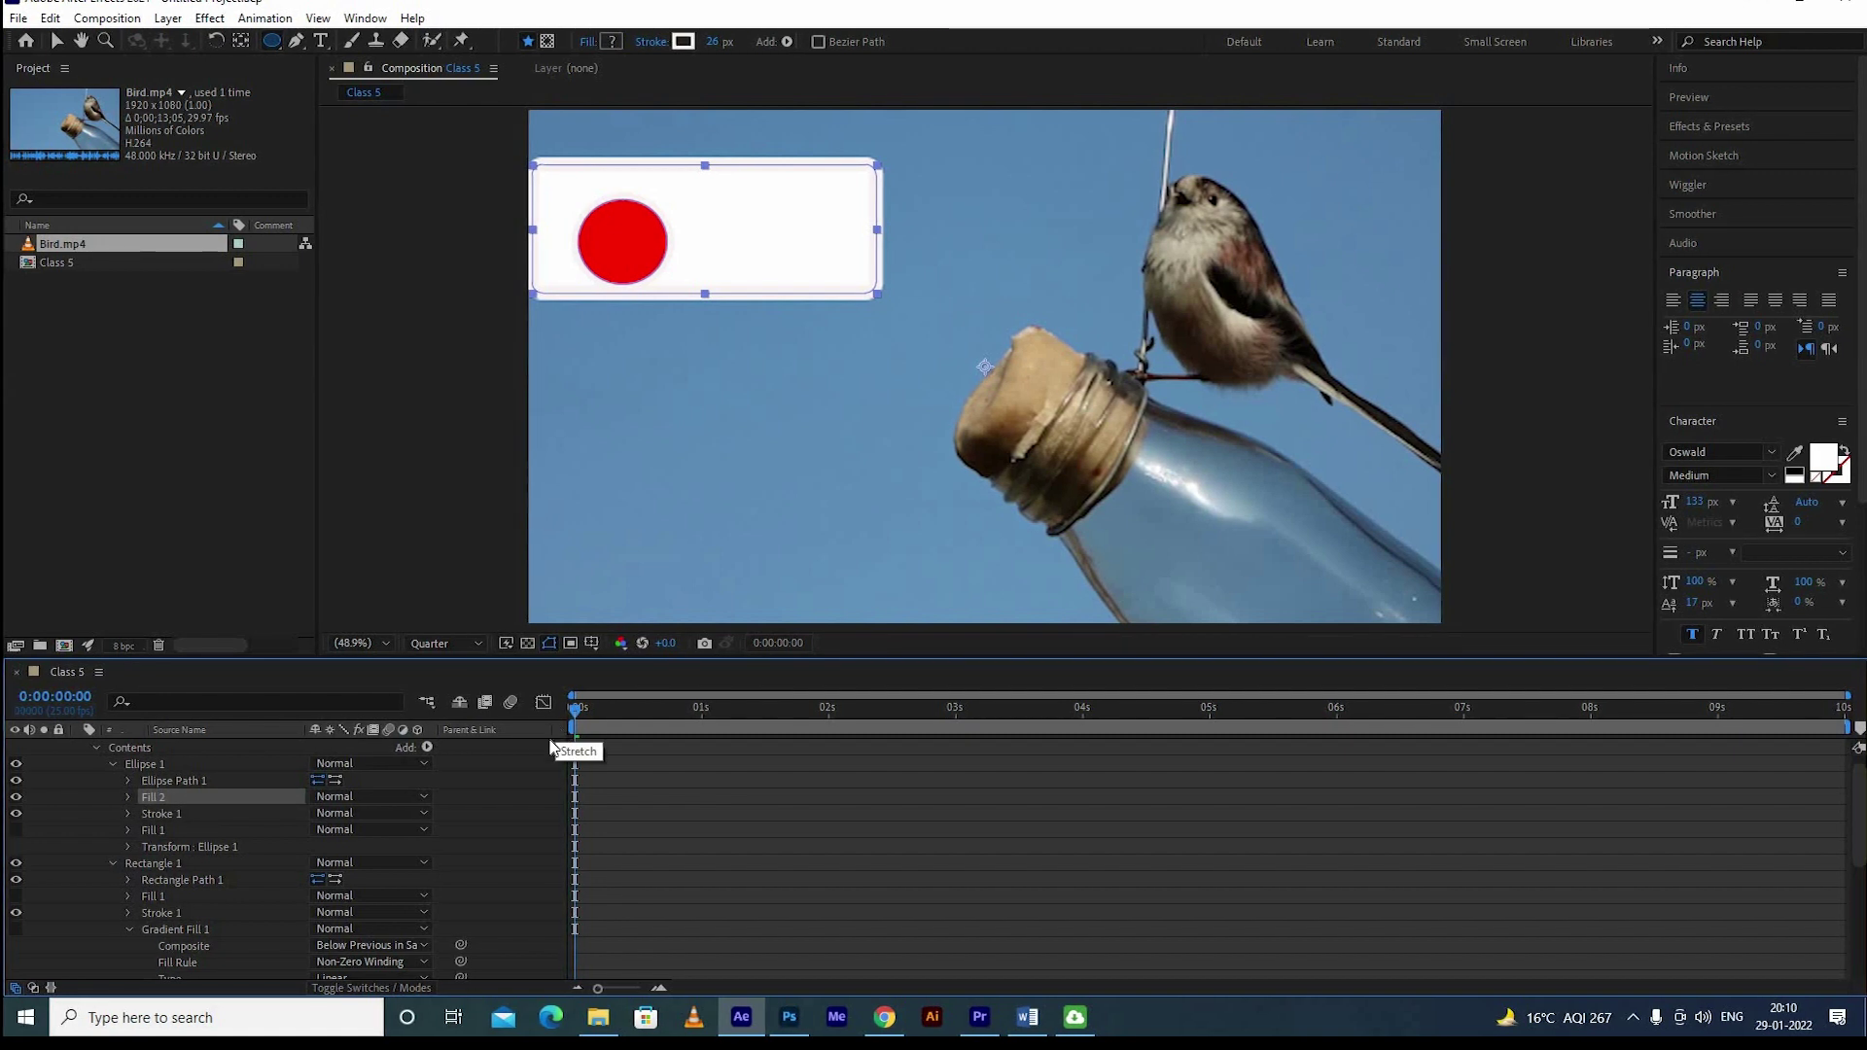
Step: Go to frame 7 and reset Shape Layer 1's scale to 100%
left_click(609, 717)
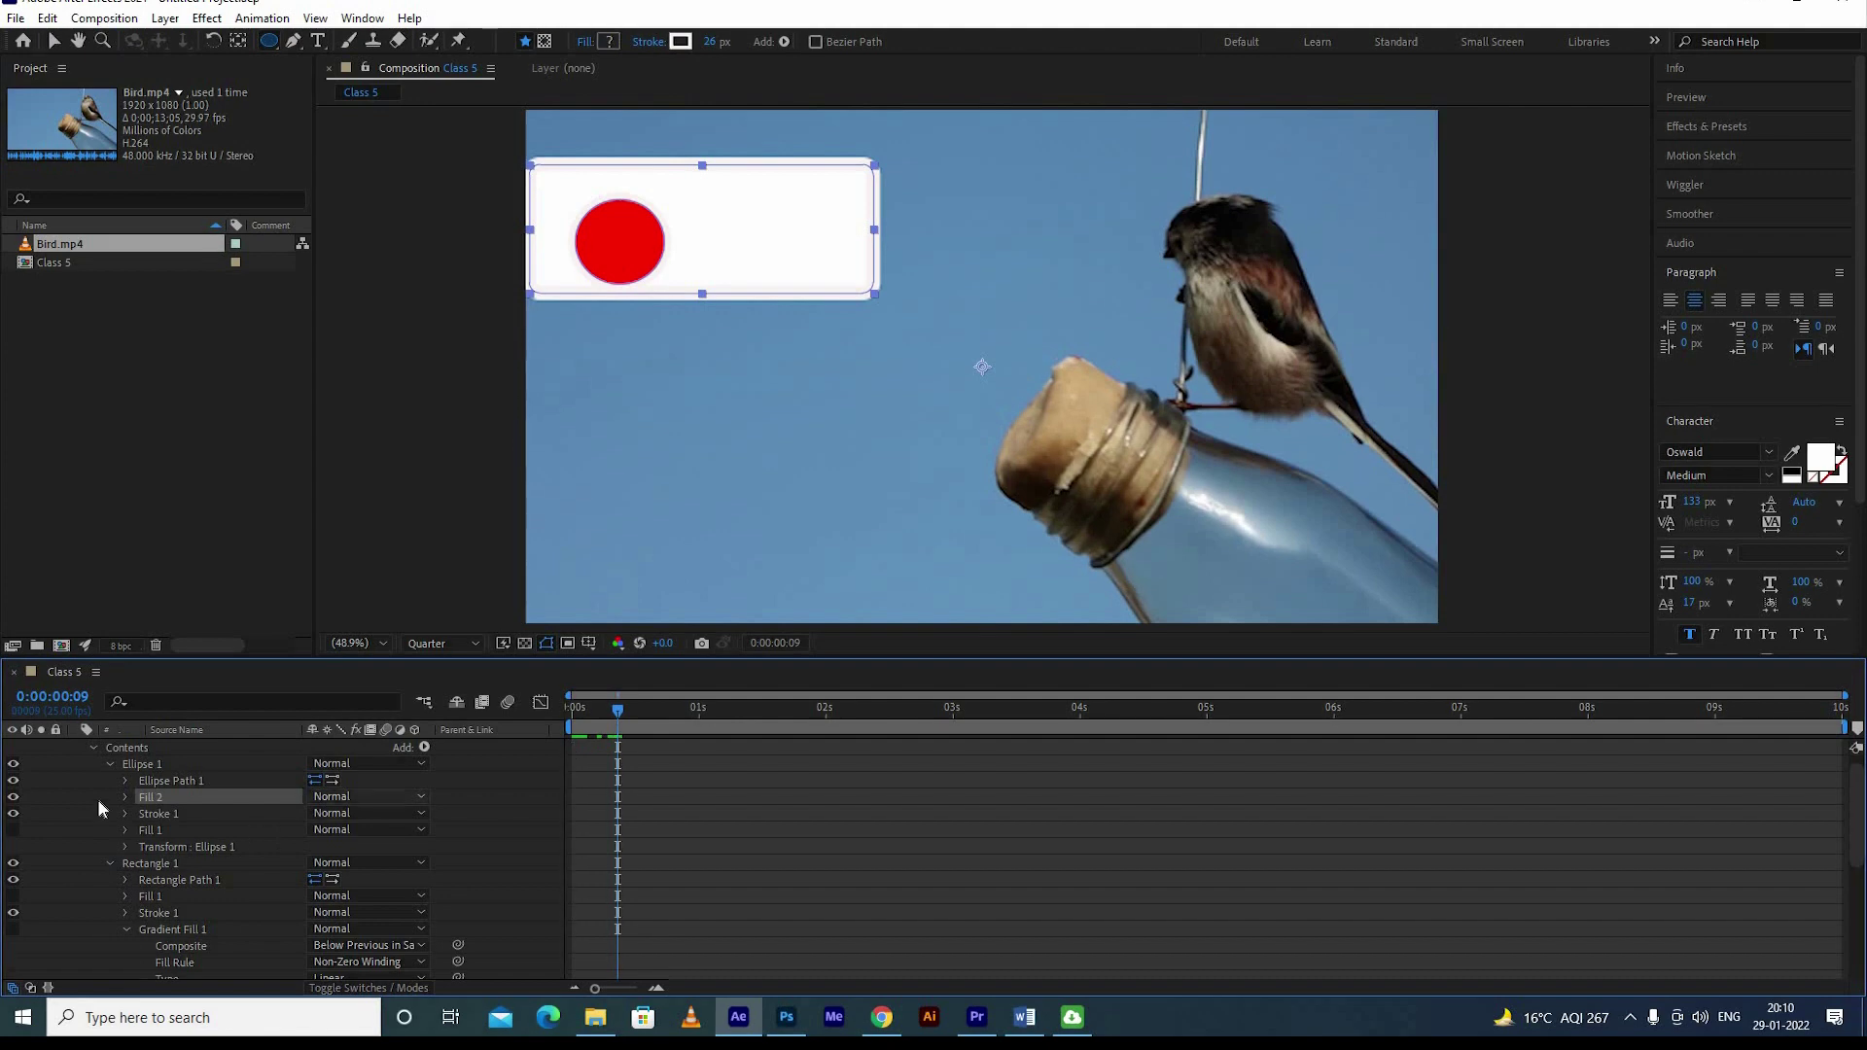
scroll(98, 799, "up", 1)
left_click(90, 763)
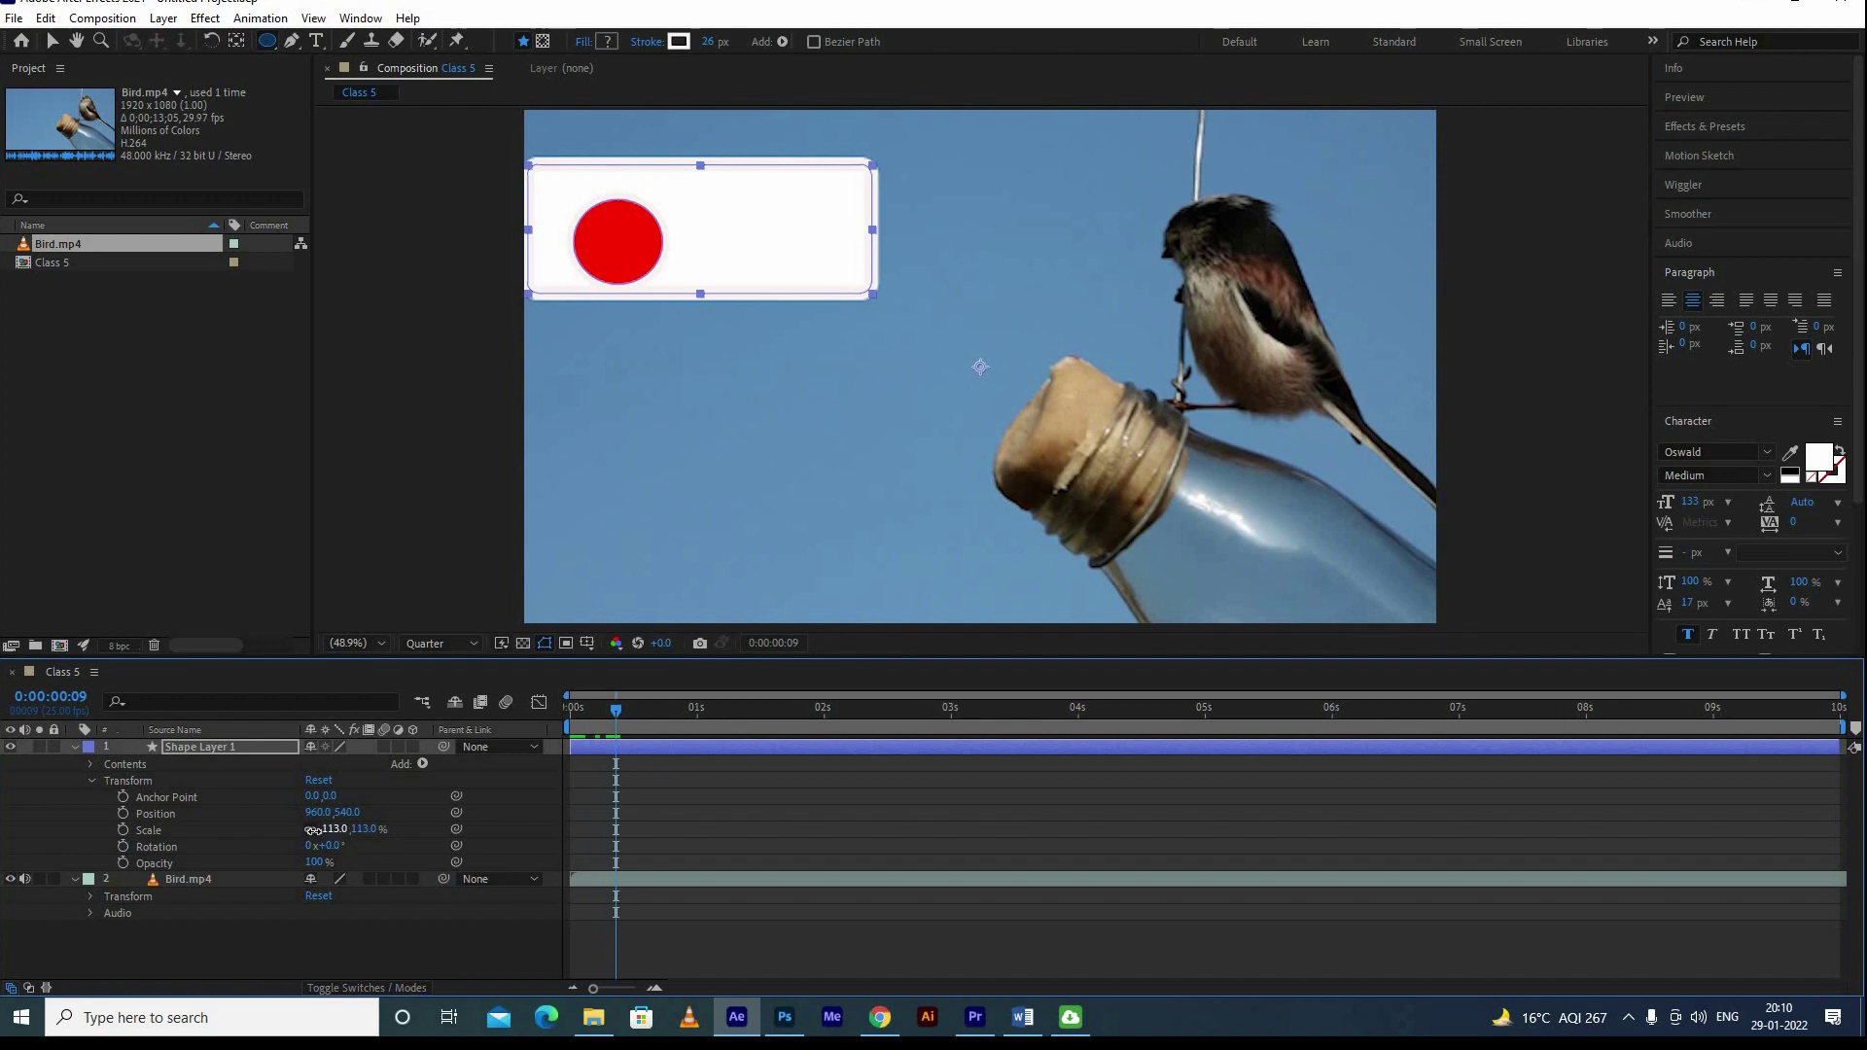
left_click_drag(306, 830, 341, 823)
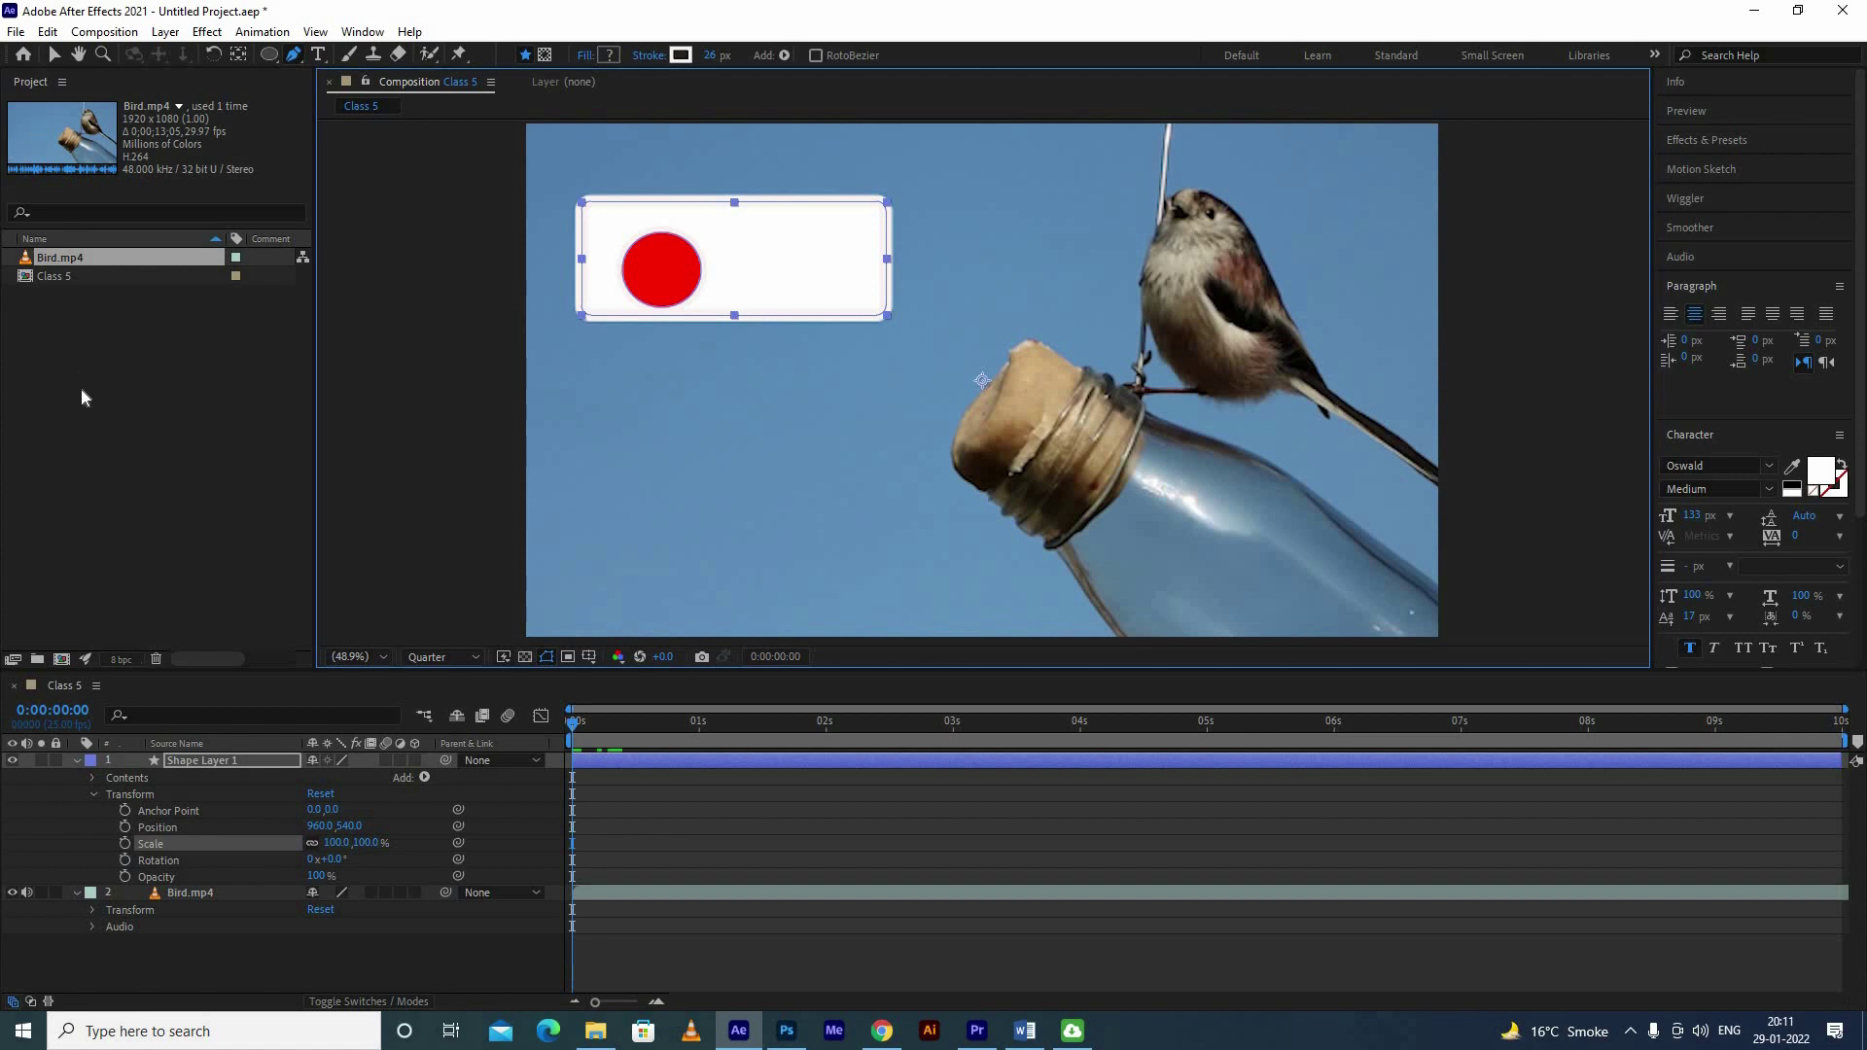
Step: Open the File menu to reach the export commands
left_click(16, 31)
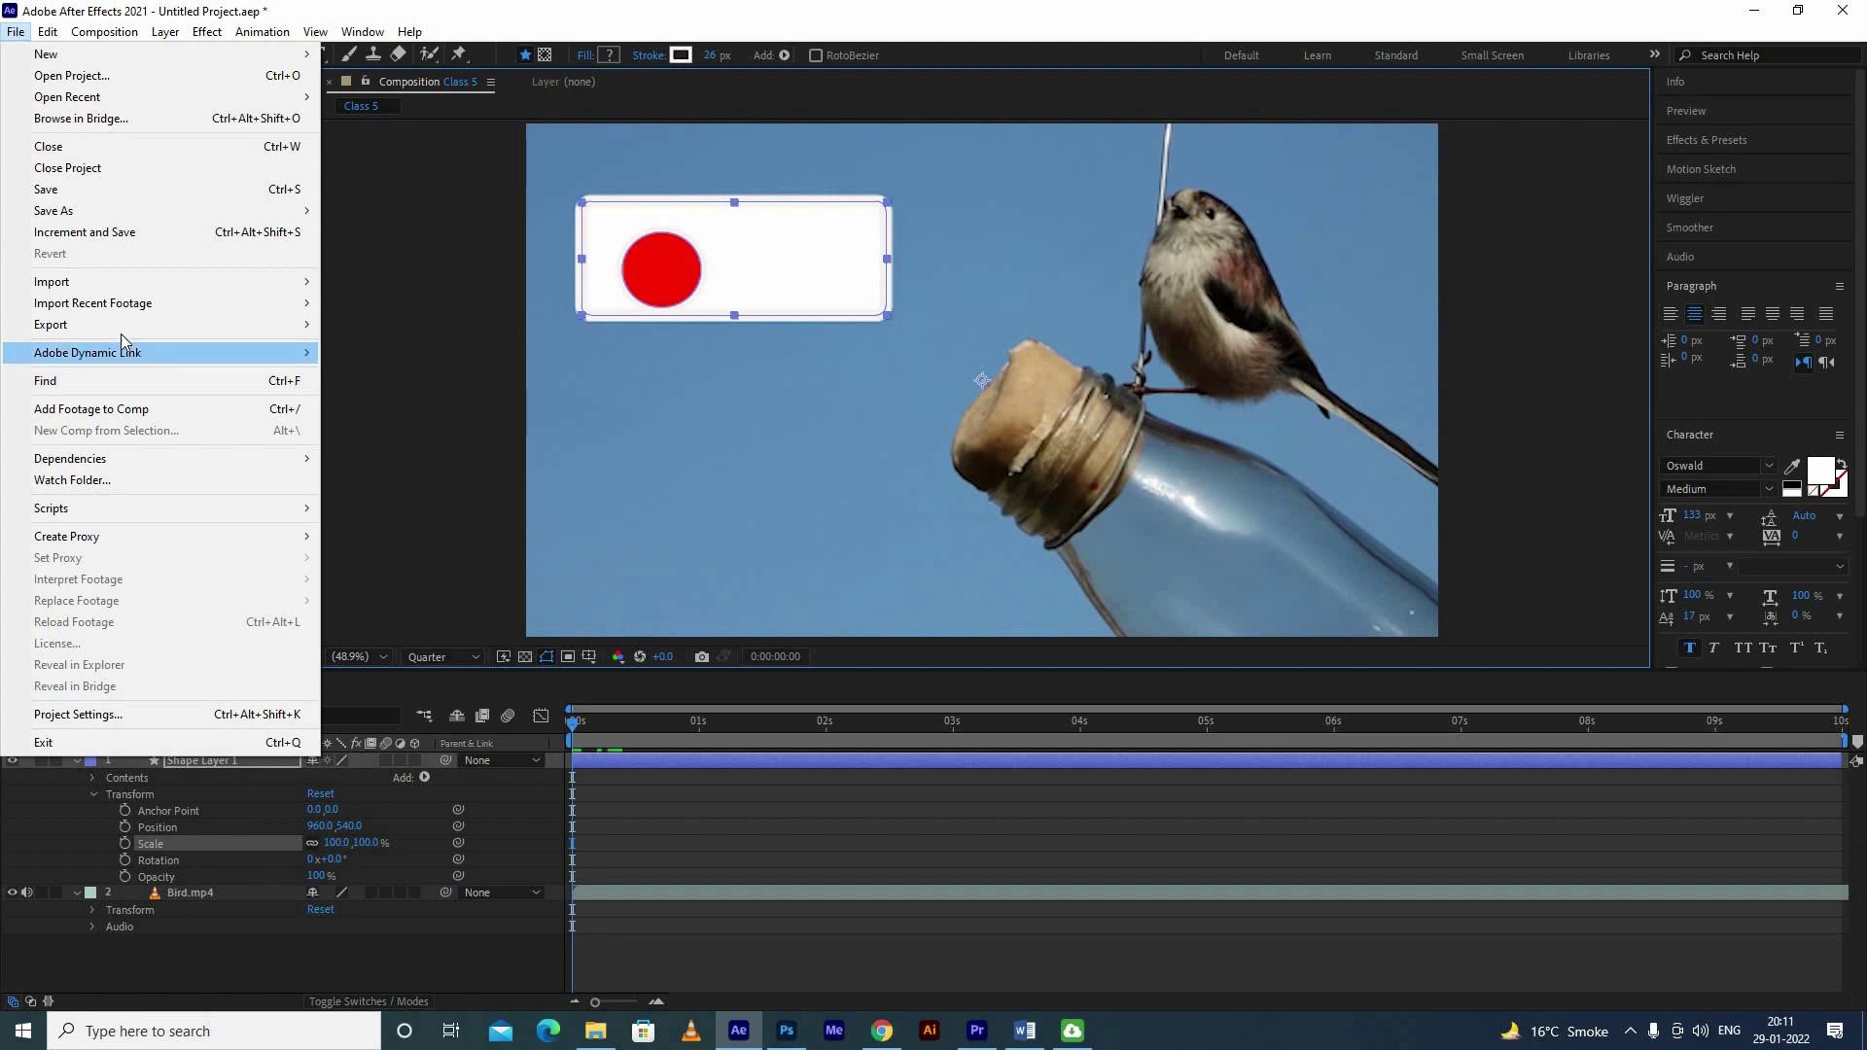
Step: Add the Class 5 composition to the Render Queue and display the queue
mouse_move(127, 325)
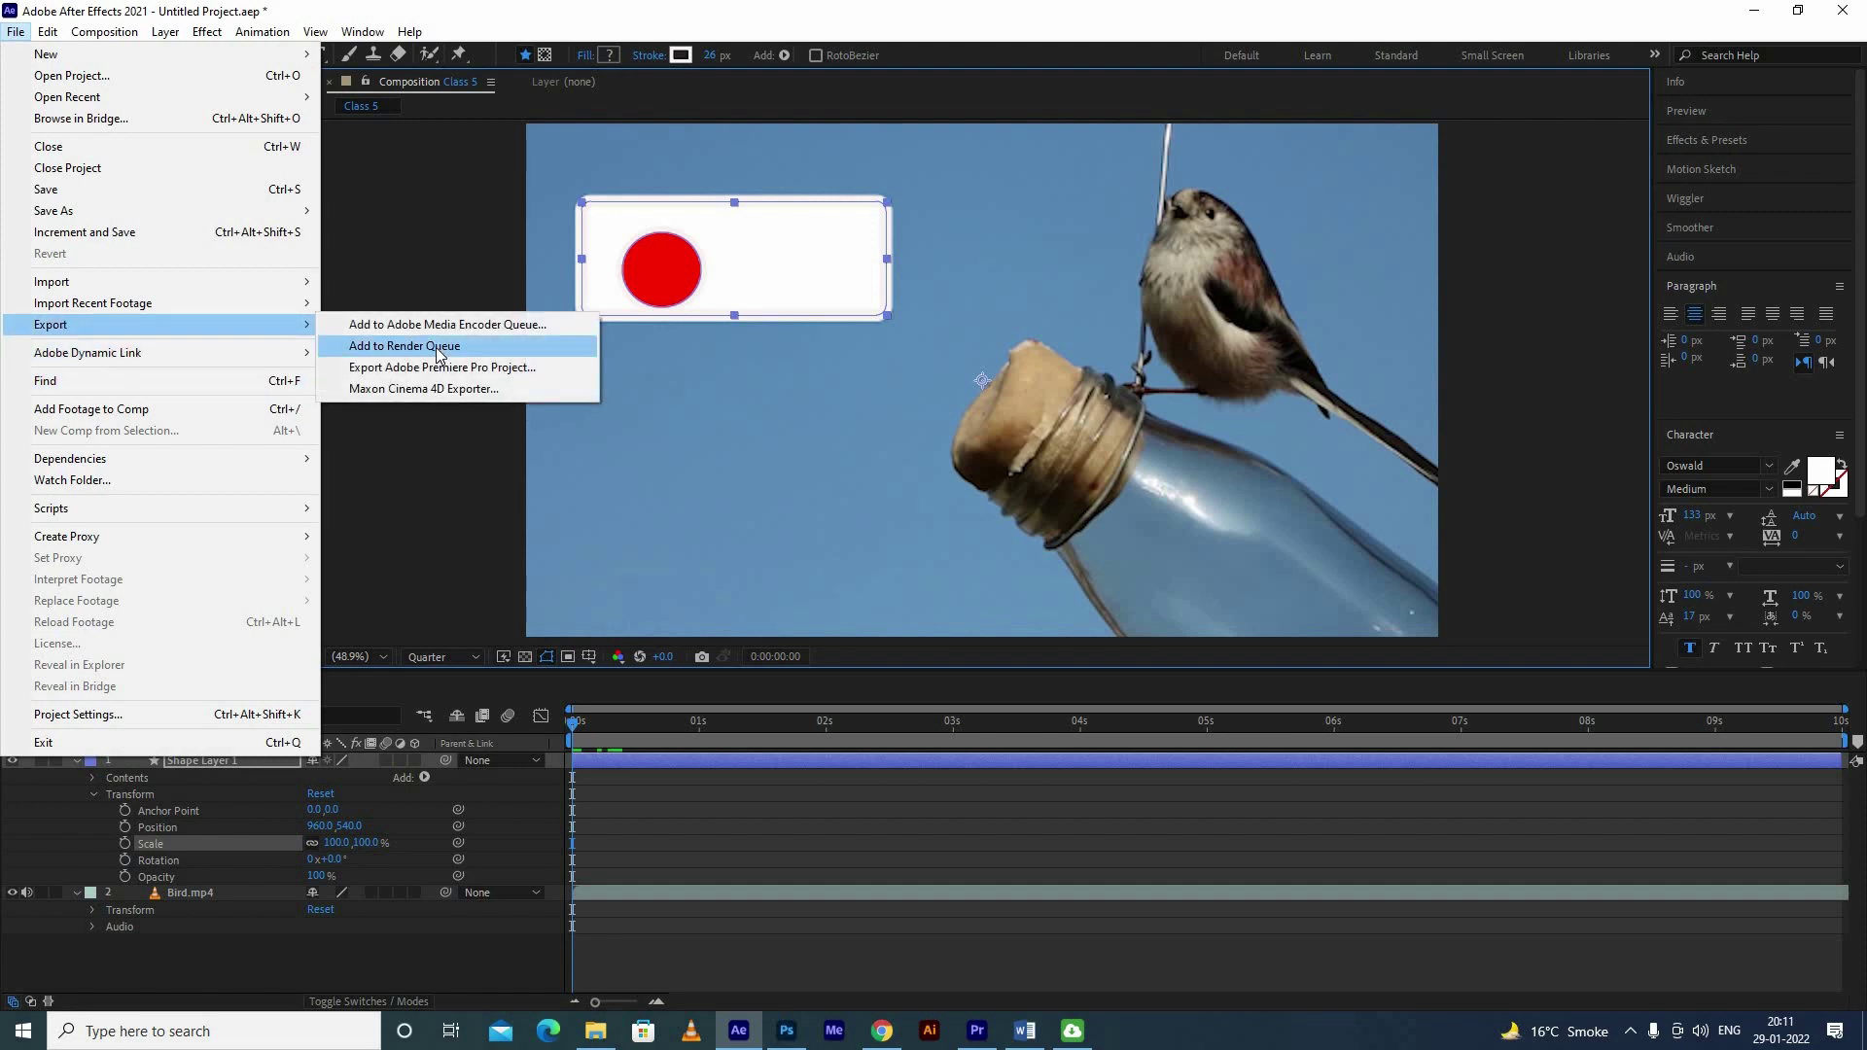
left_click(678, 730)
key("ctrl+m")
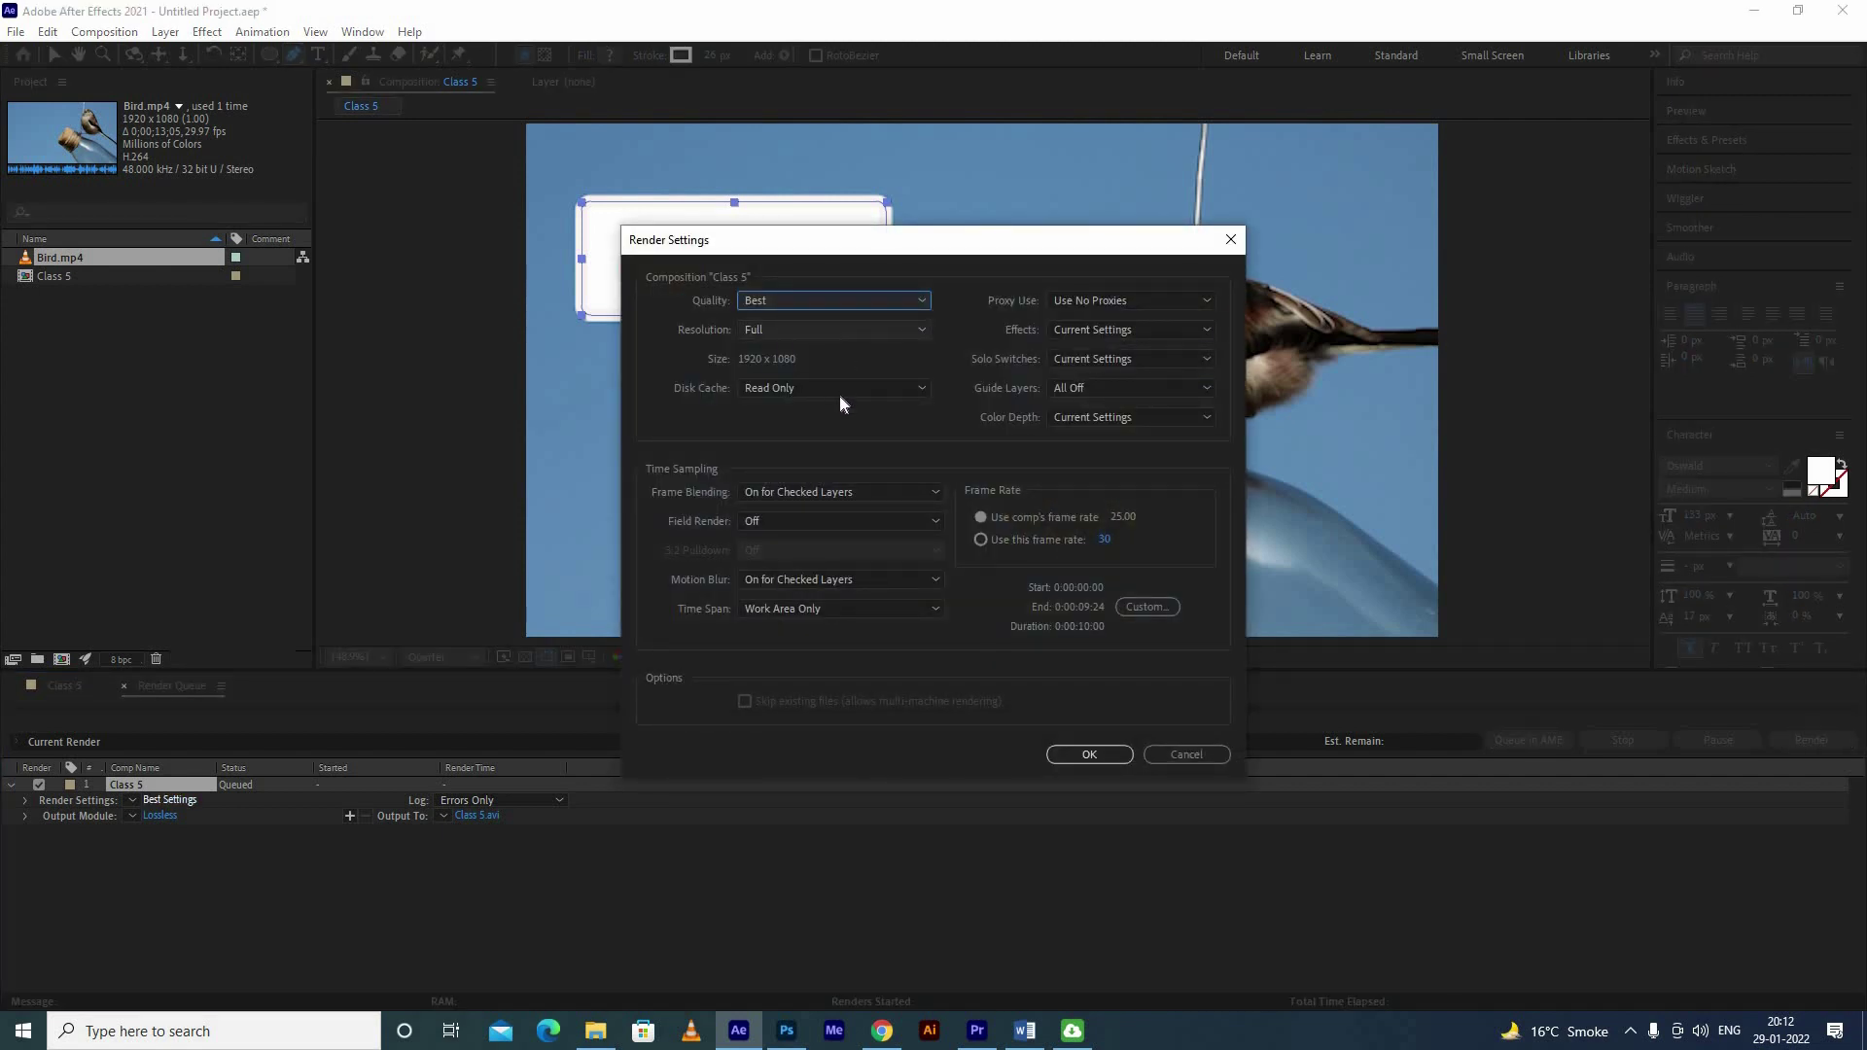
Step: Keep Class 5's Best Settings at Full resolution and confirm the AVI output module
key("Tab")
key("alt+Down")
key("Return")
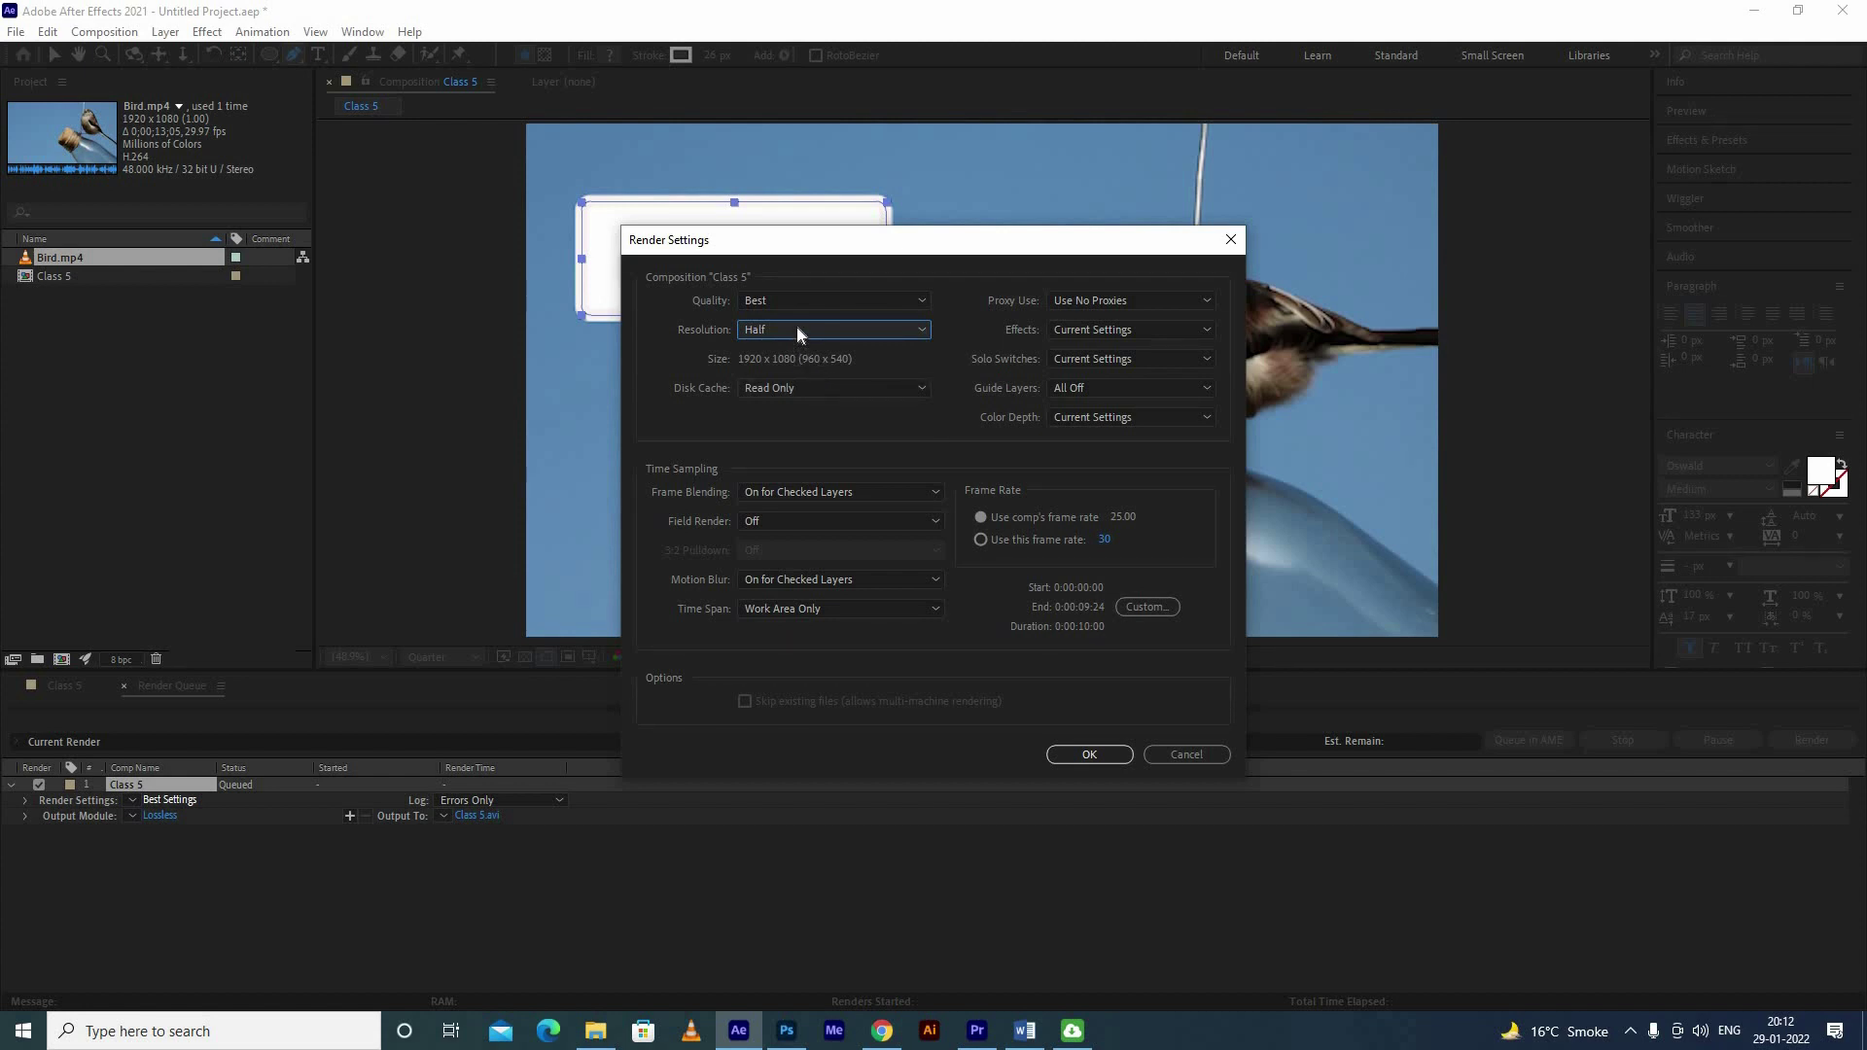
key("alt+Down")
left_click(801, 378)
left_click(1083, 756)
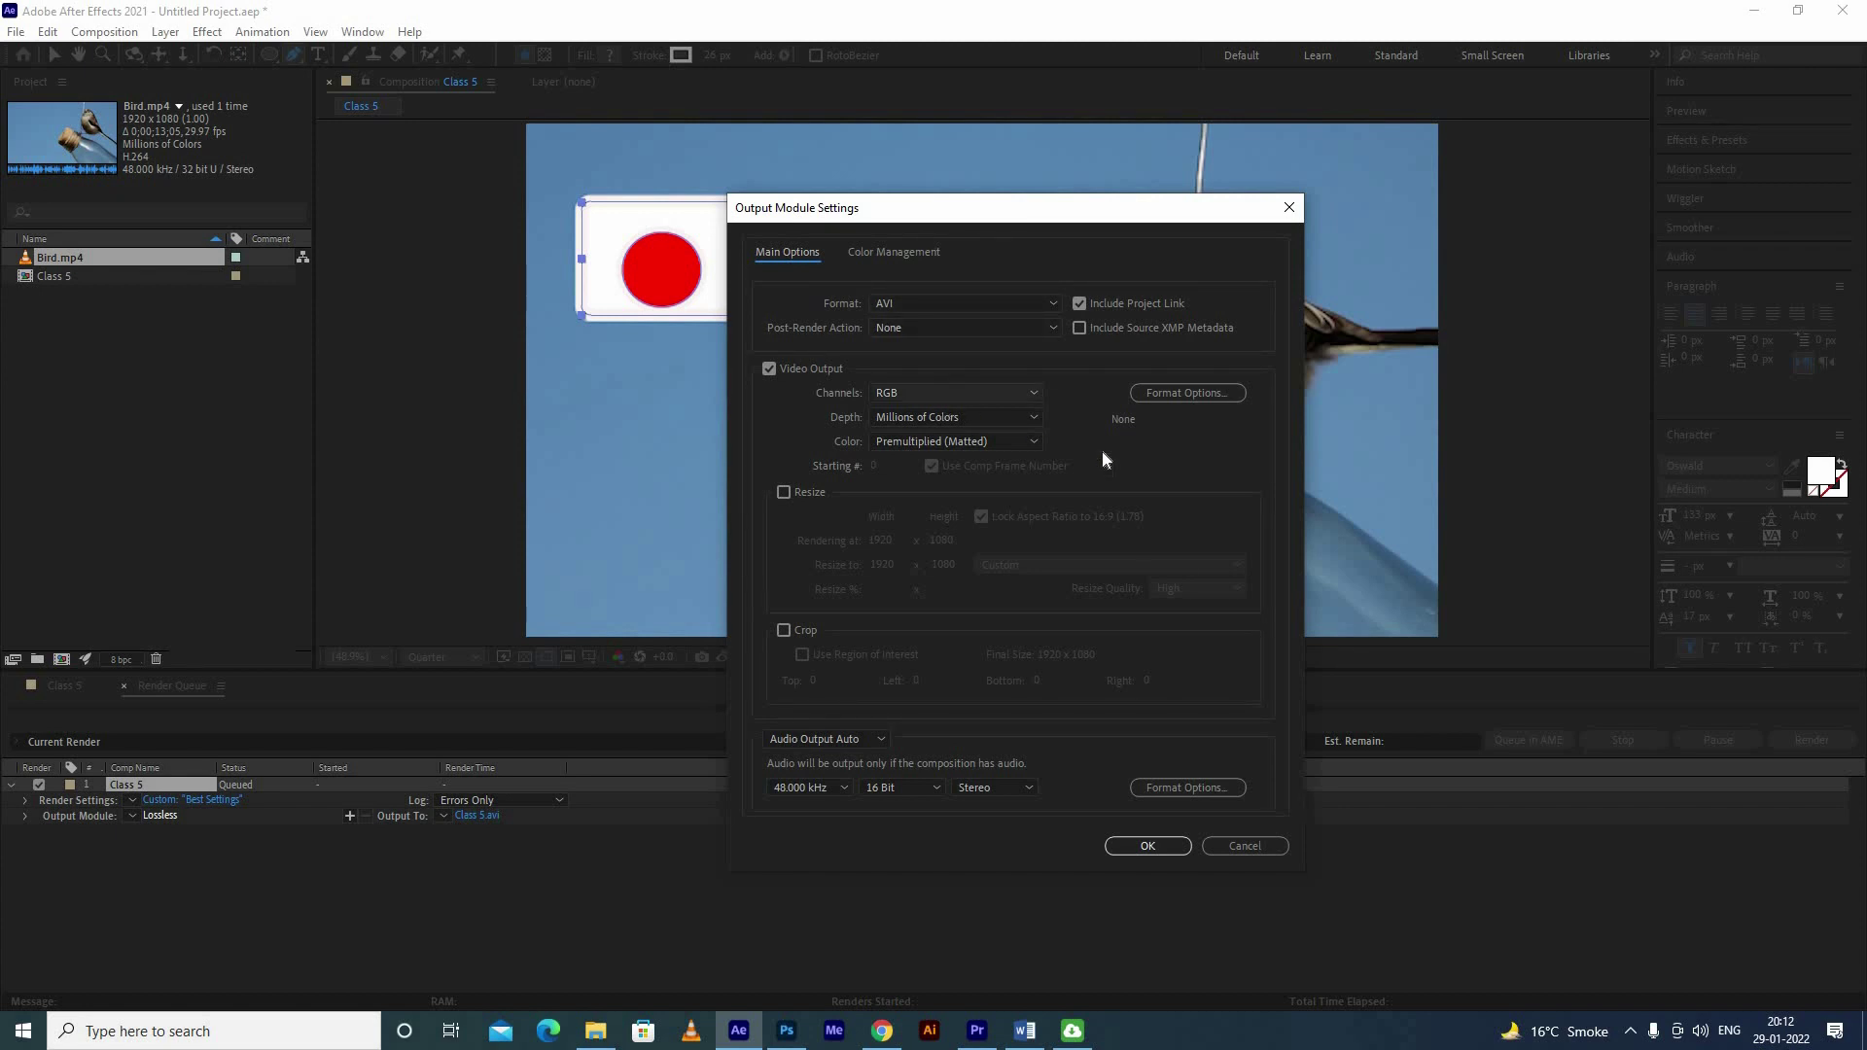
left_click(1124, 846)
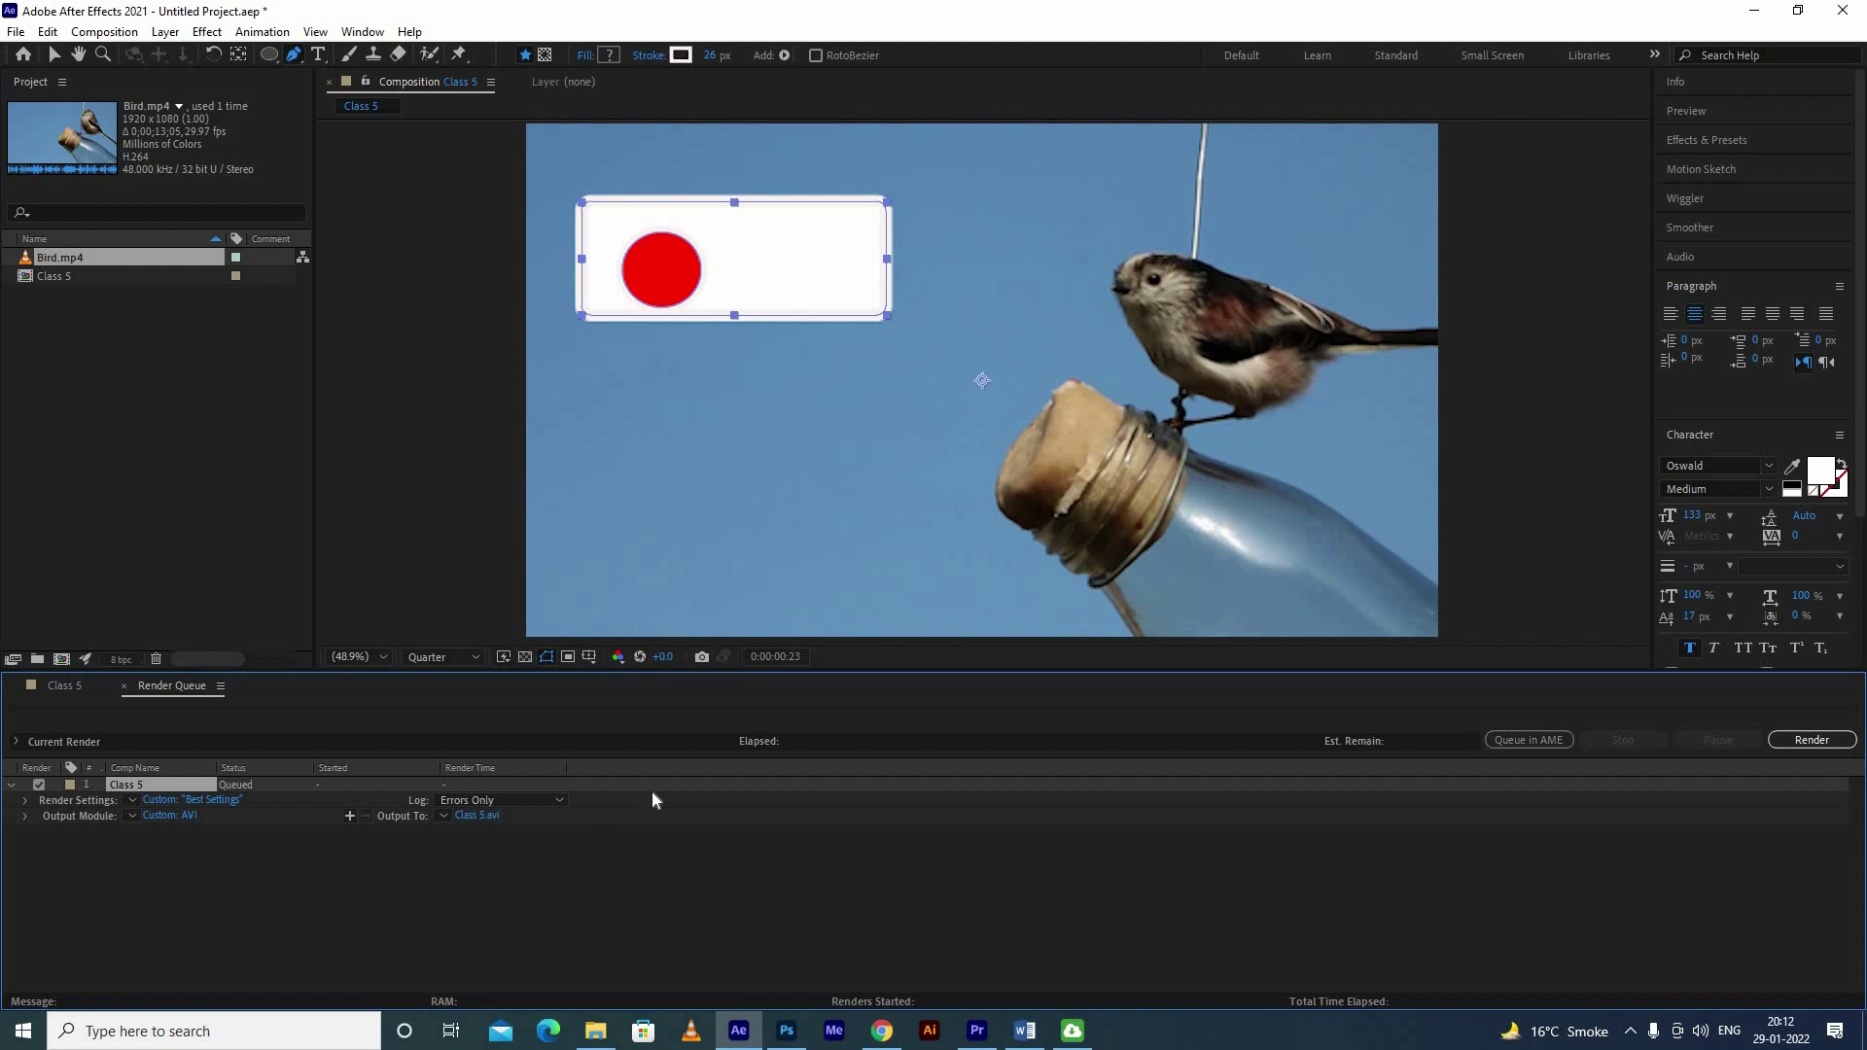
Step: Render Class 5 to Class 5.avi and wait until it is marked Done
left_click(1782, 739)
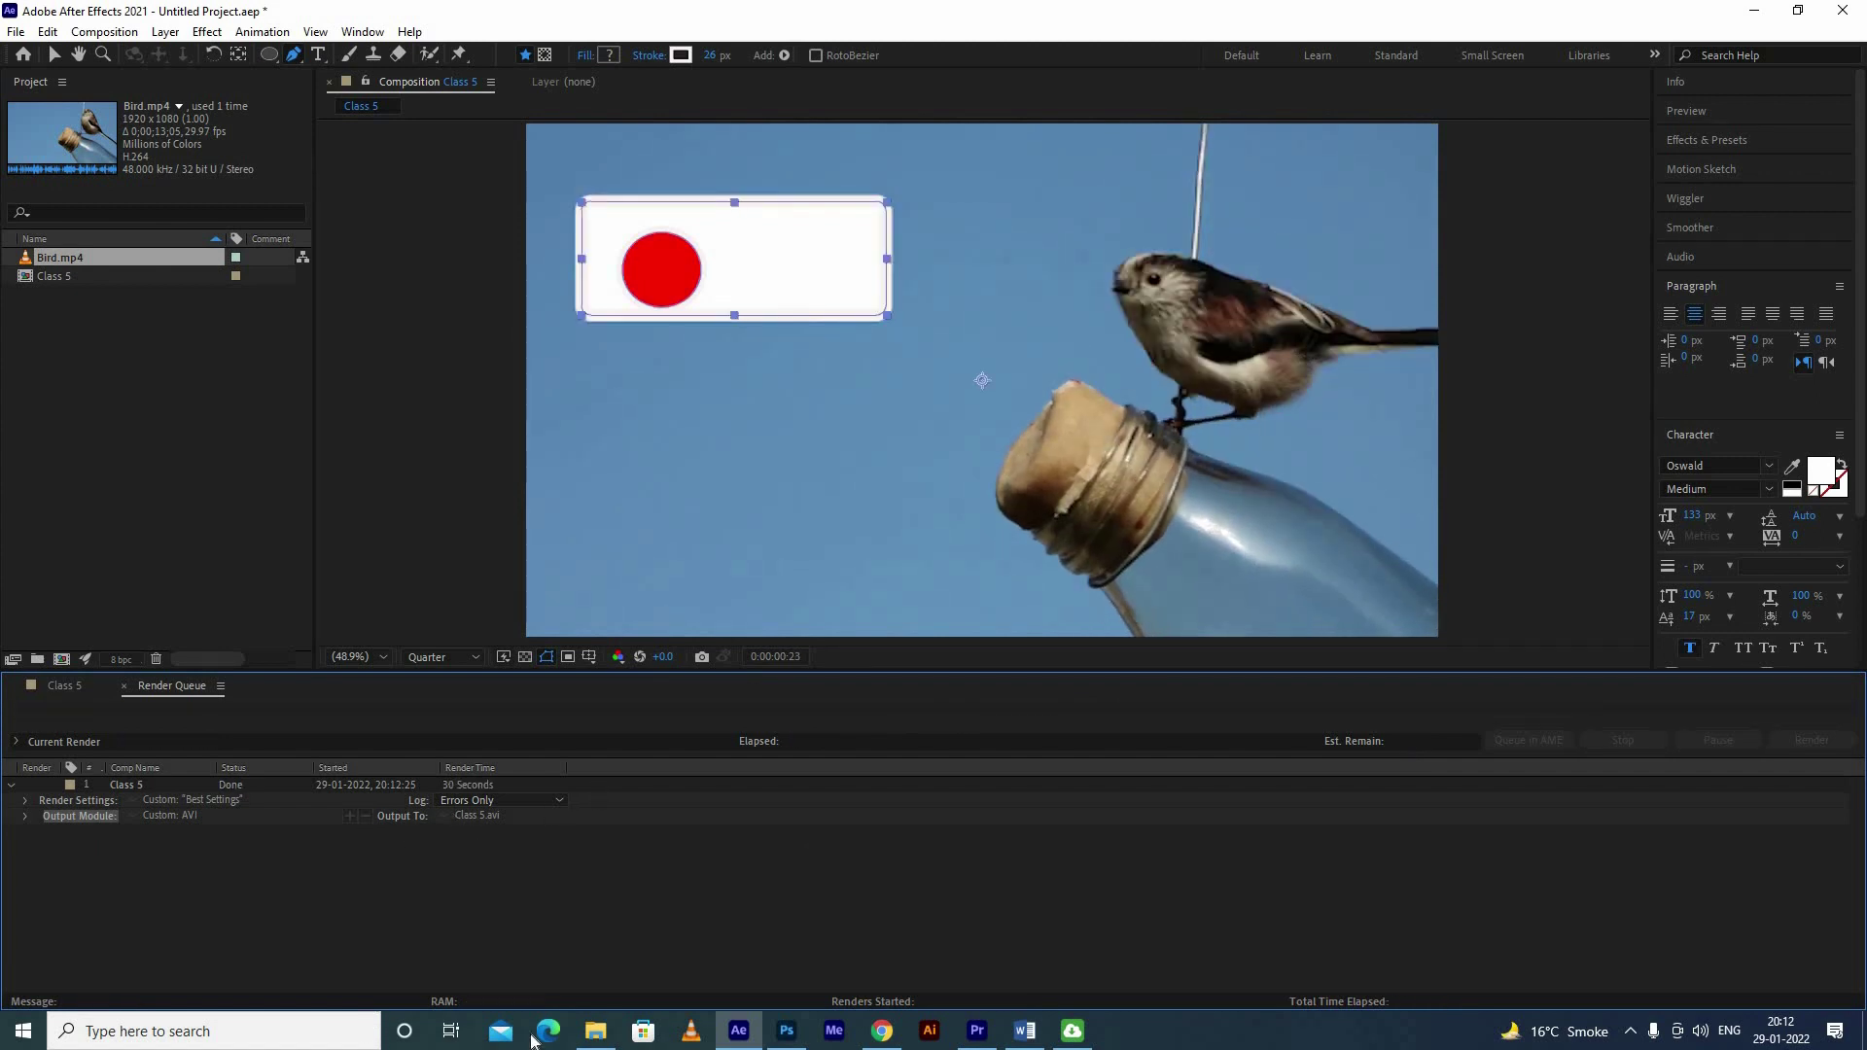
Step: Queue a second Class 5 render and open its Output To location
key("ctrl+alt+0")
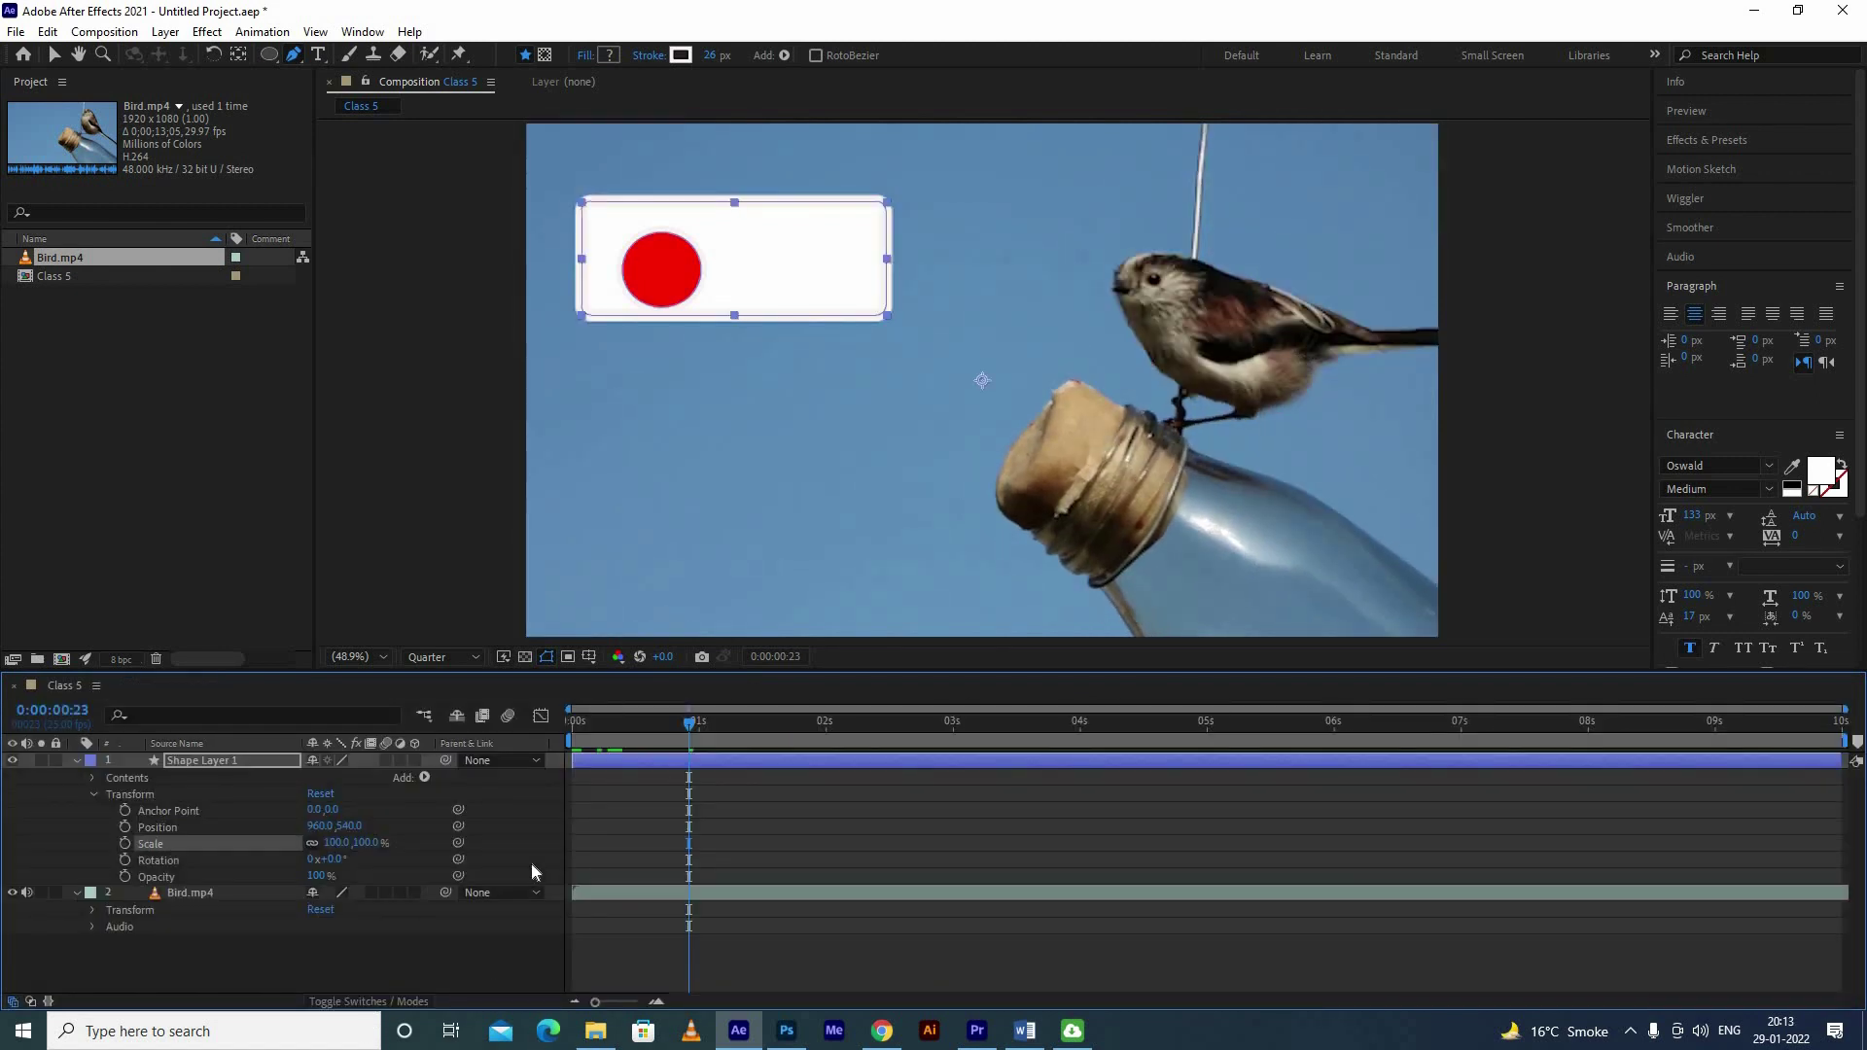
key("ctrl+m")
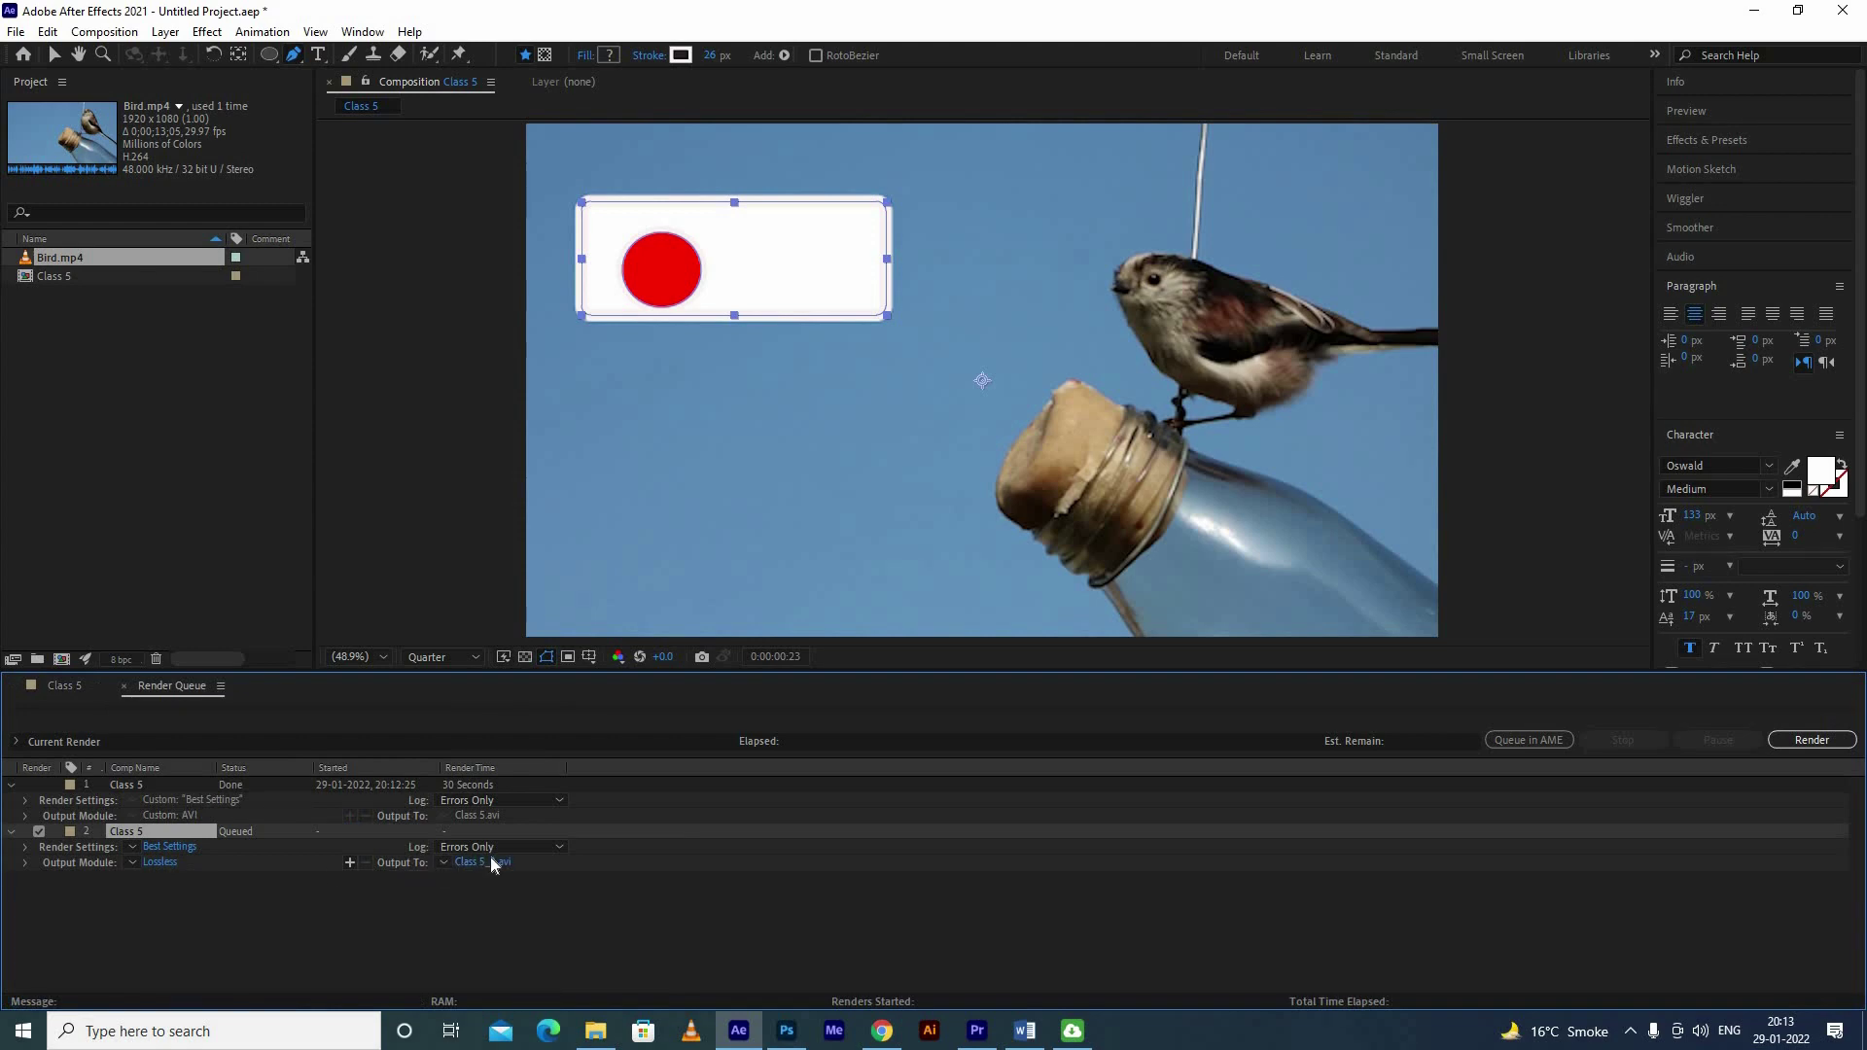
left_click(492, 864)
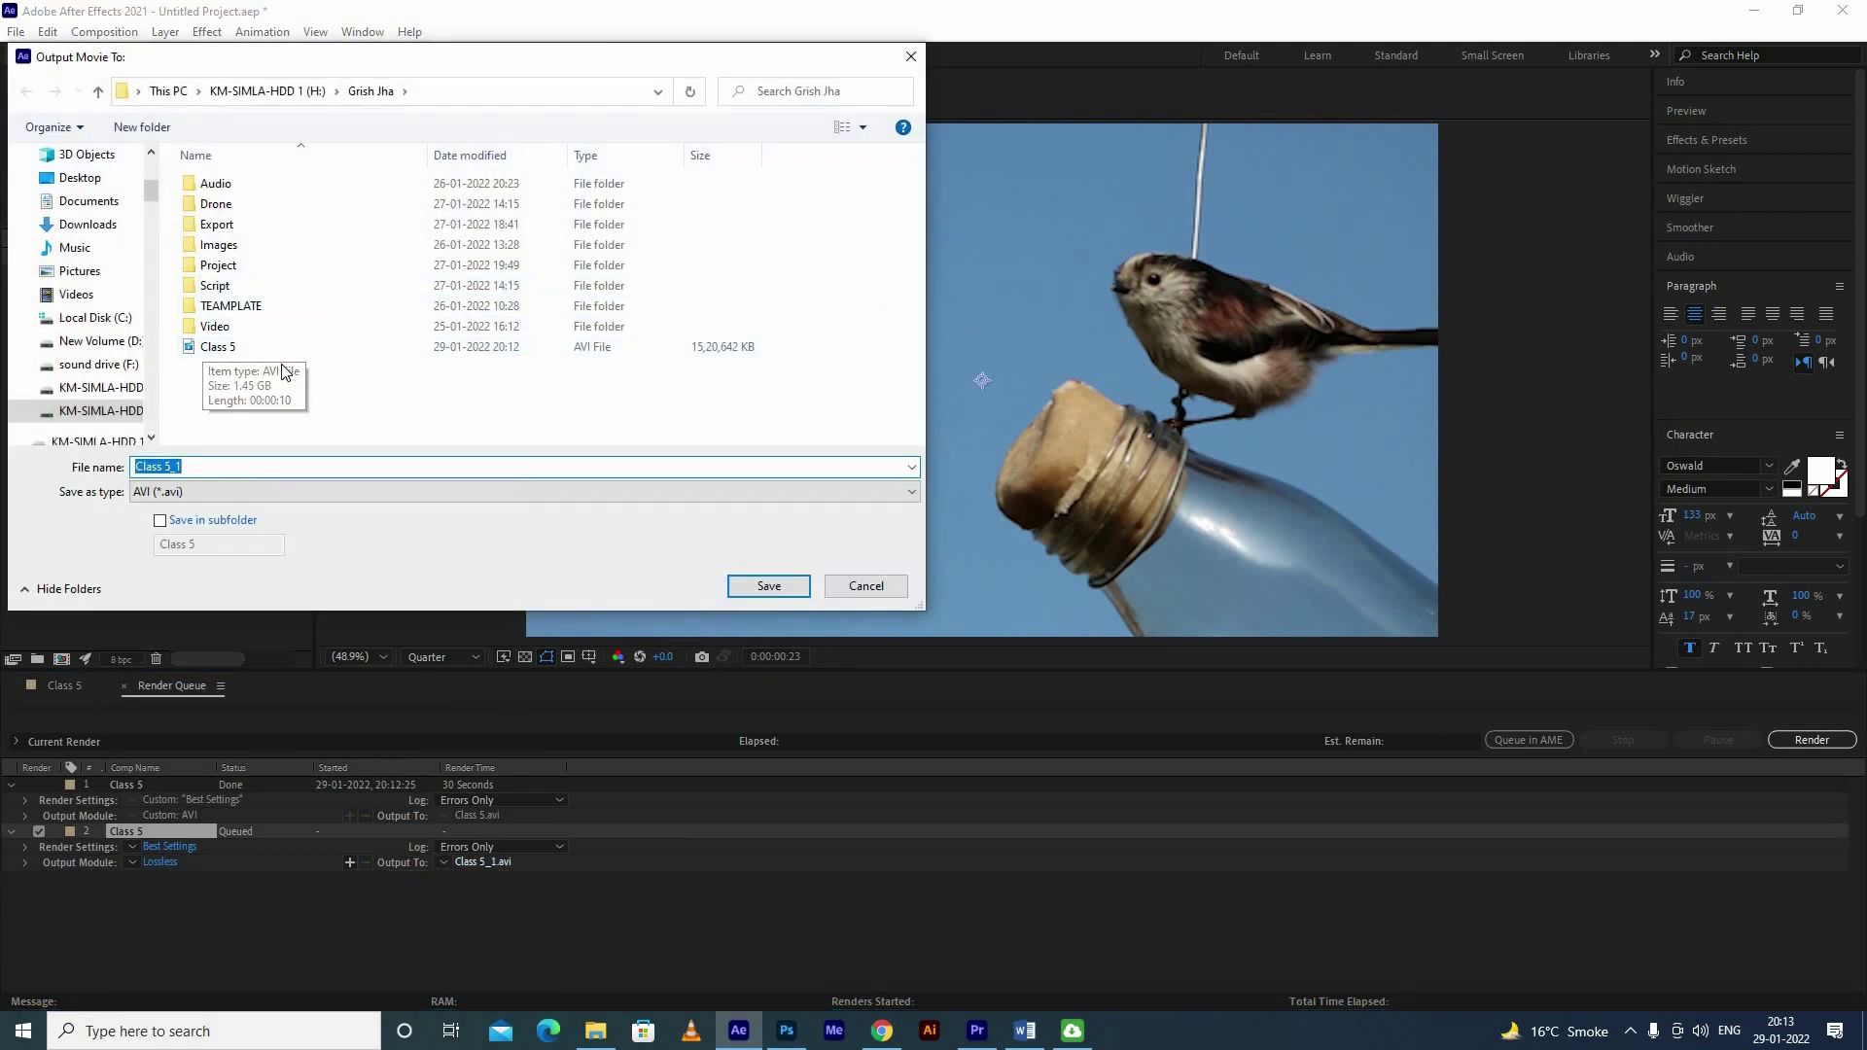
Step: Copy the output folder path and go to that folder in File Explorer
left_click(474, 94)
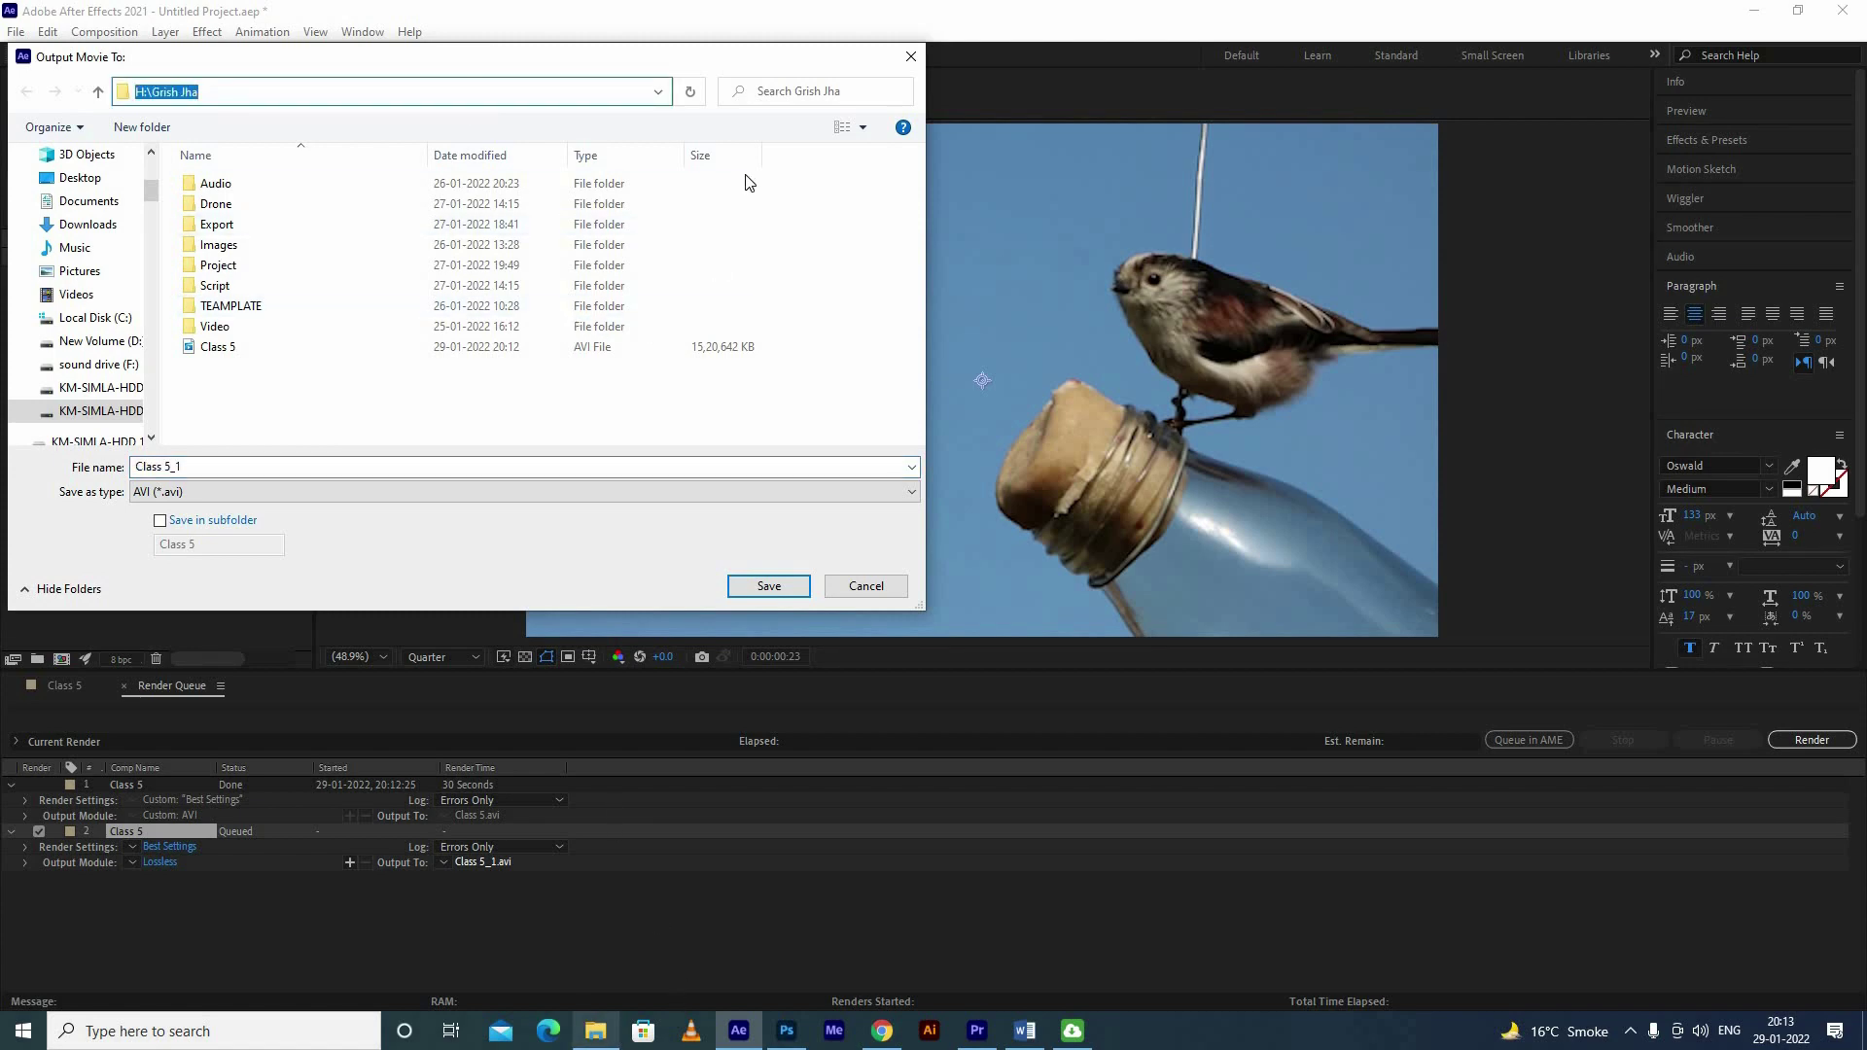
left_click(595, 1031)
left_click(733, 153)
type("H:\\Grish Jha")
key("Return")
Step: Play the rendered Class 5 video in Movies & TV, then close the player
double_click(1276, 247)
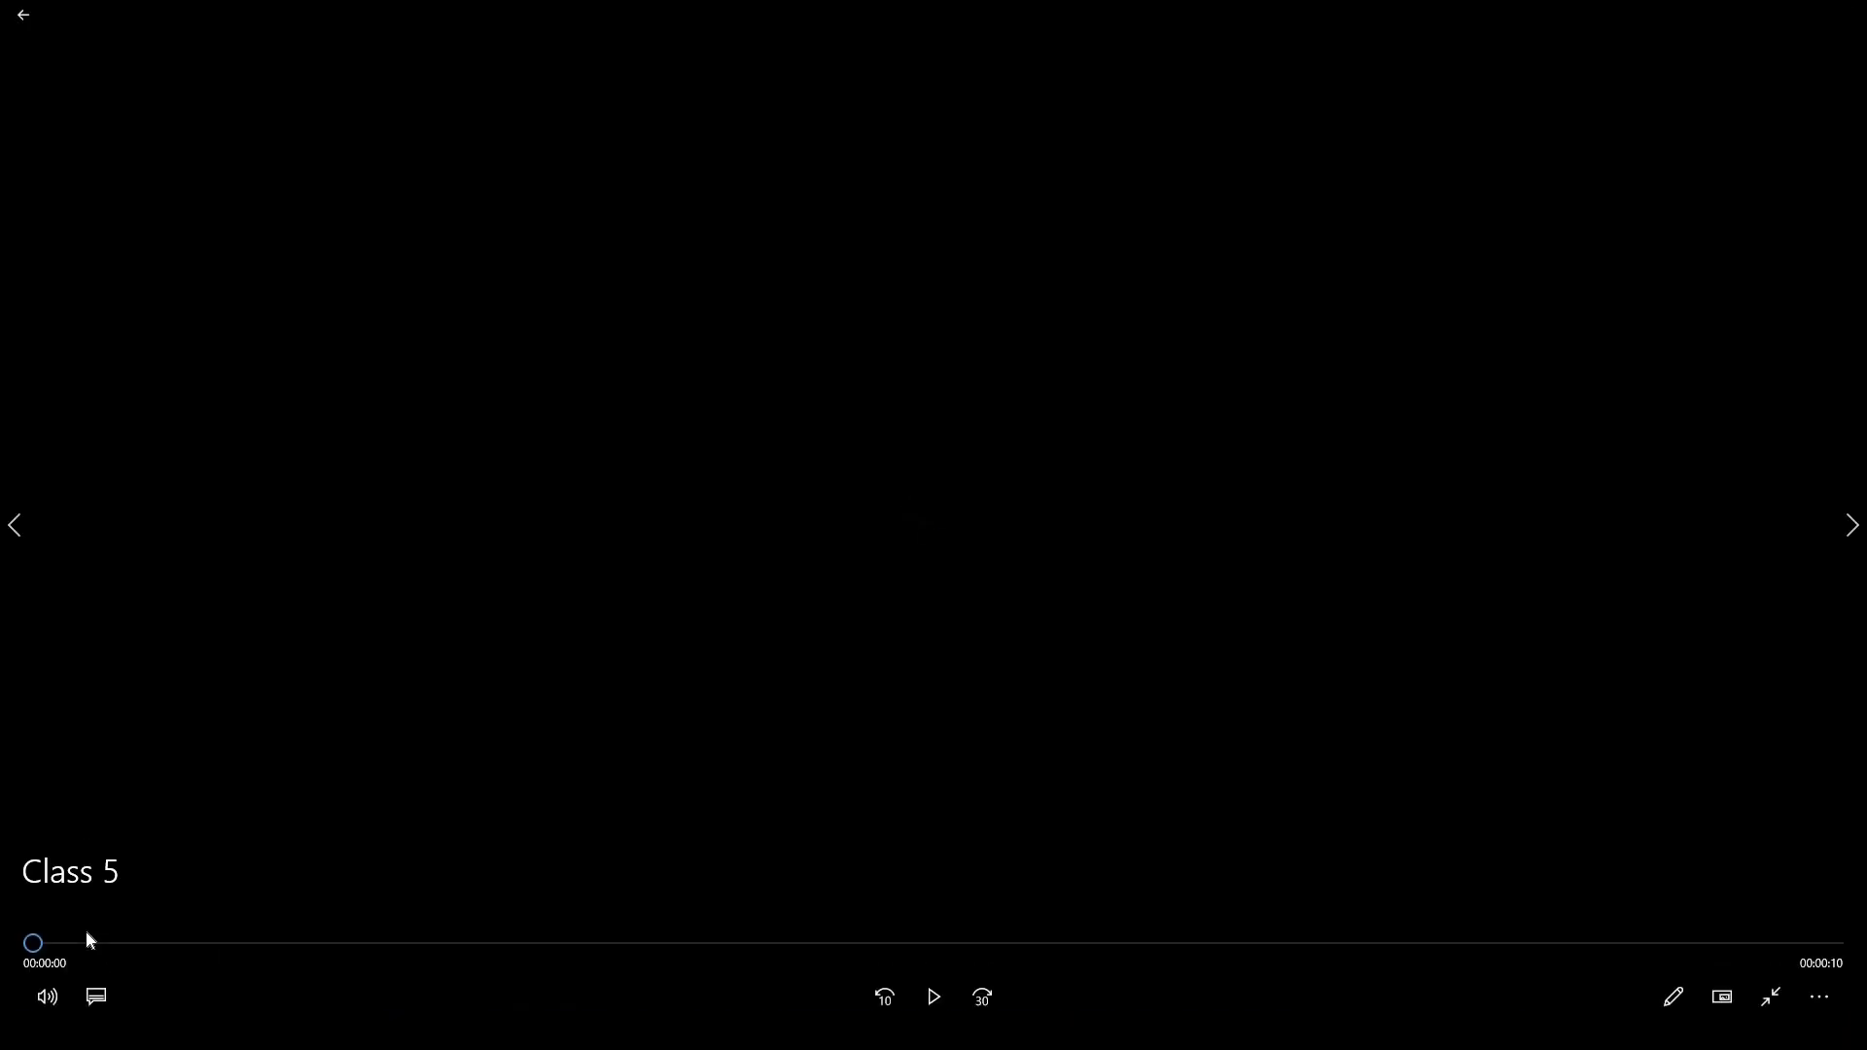
left_click(932, 999)
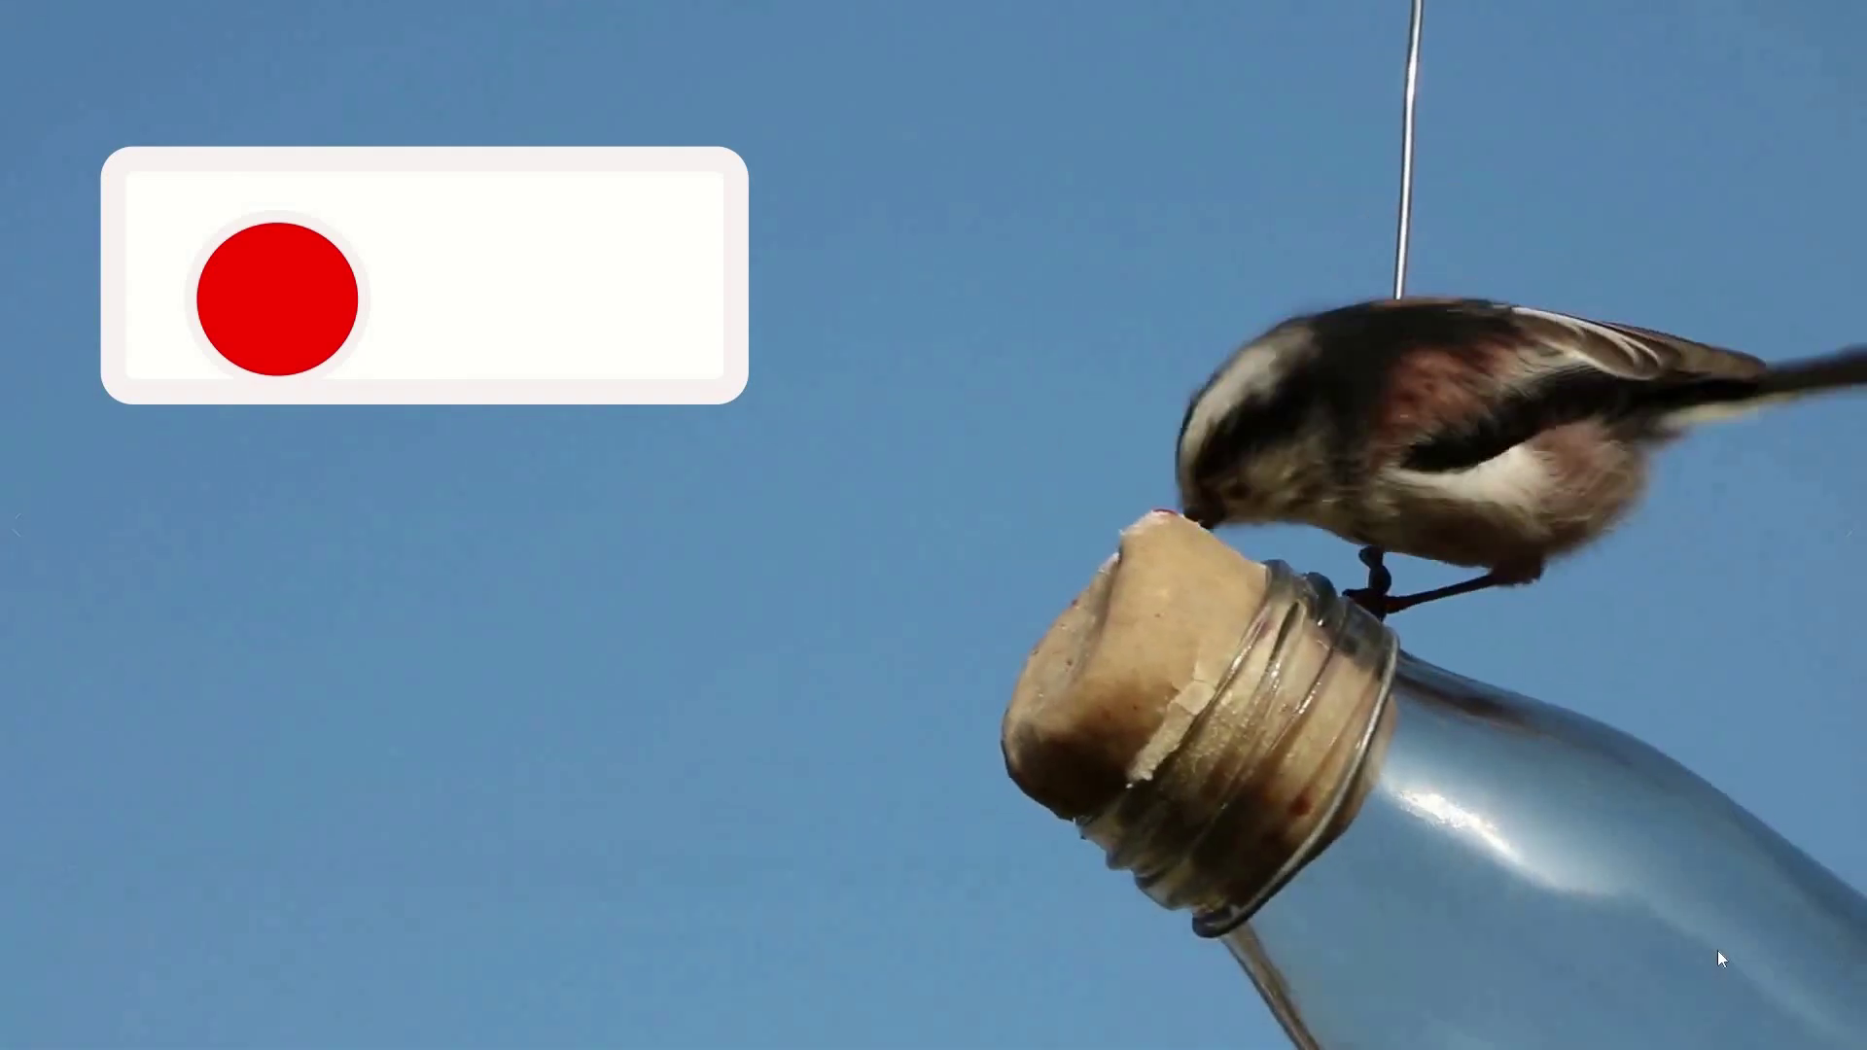
mouse_move(1779, 992)
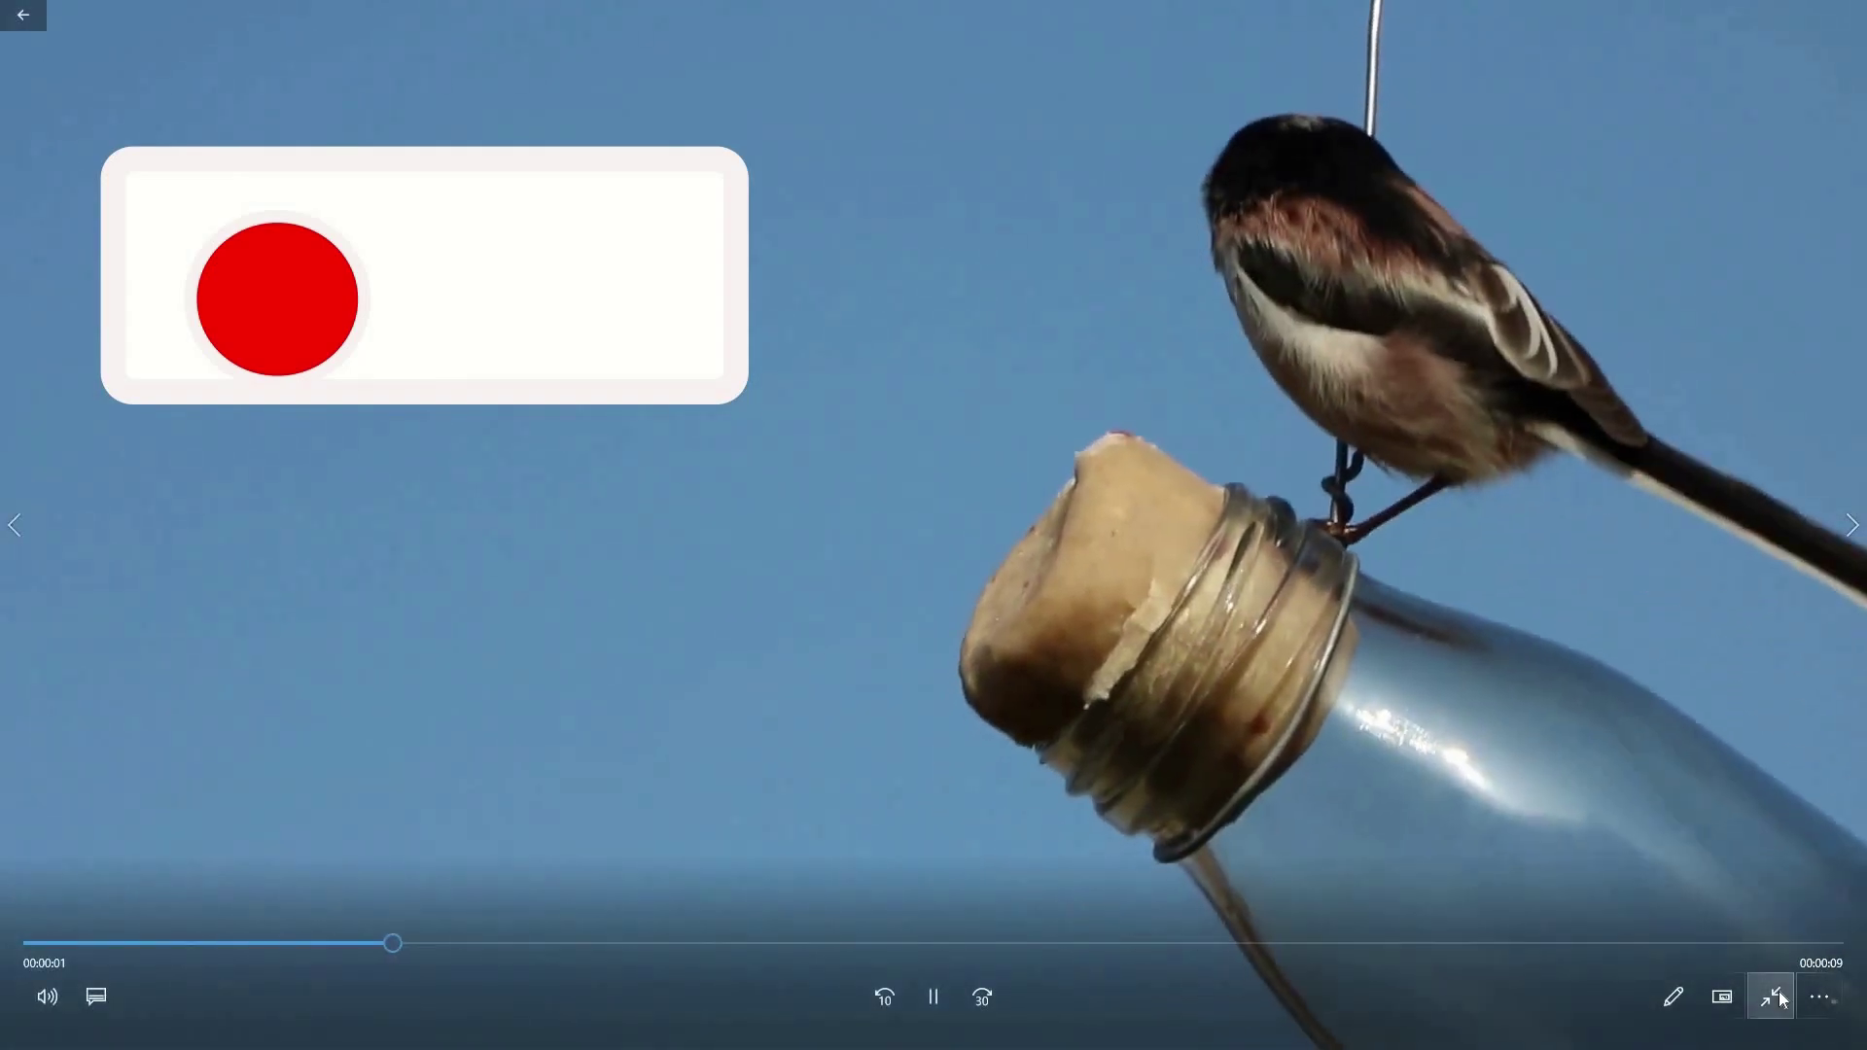
left_click(1780, 996)
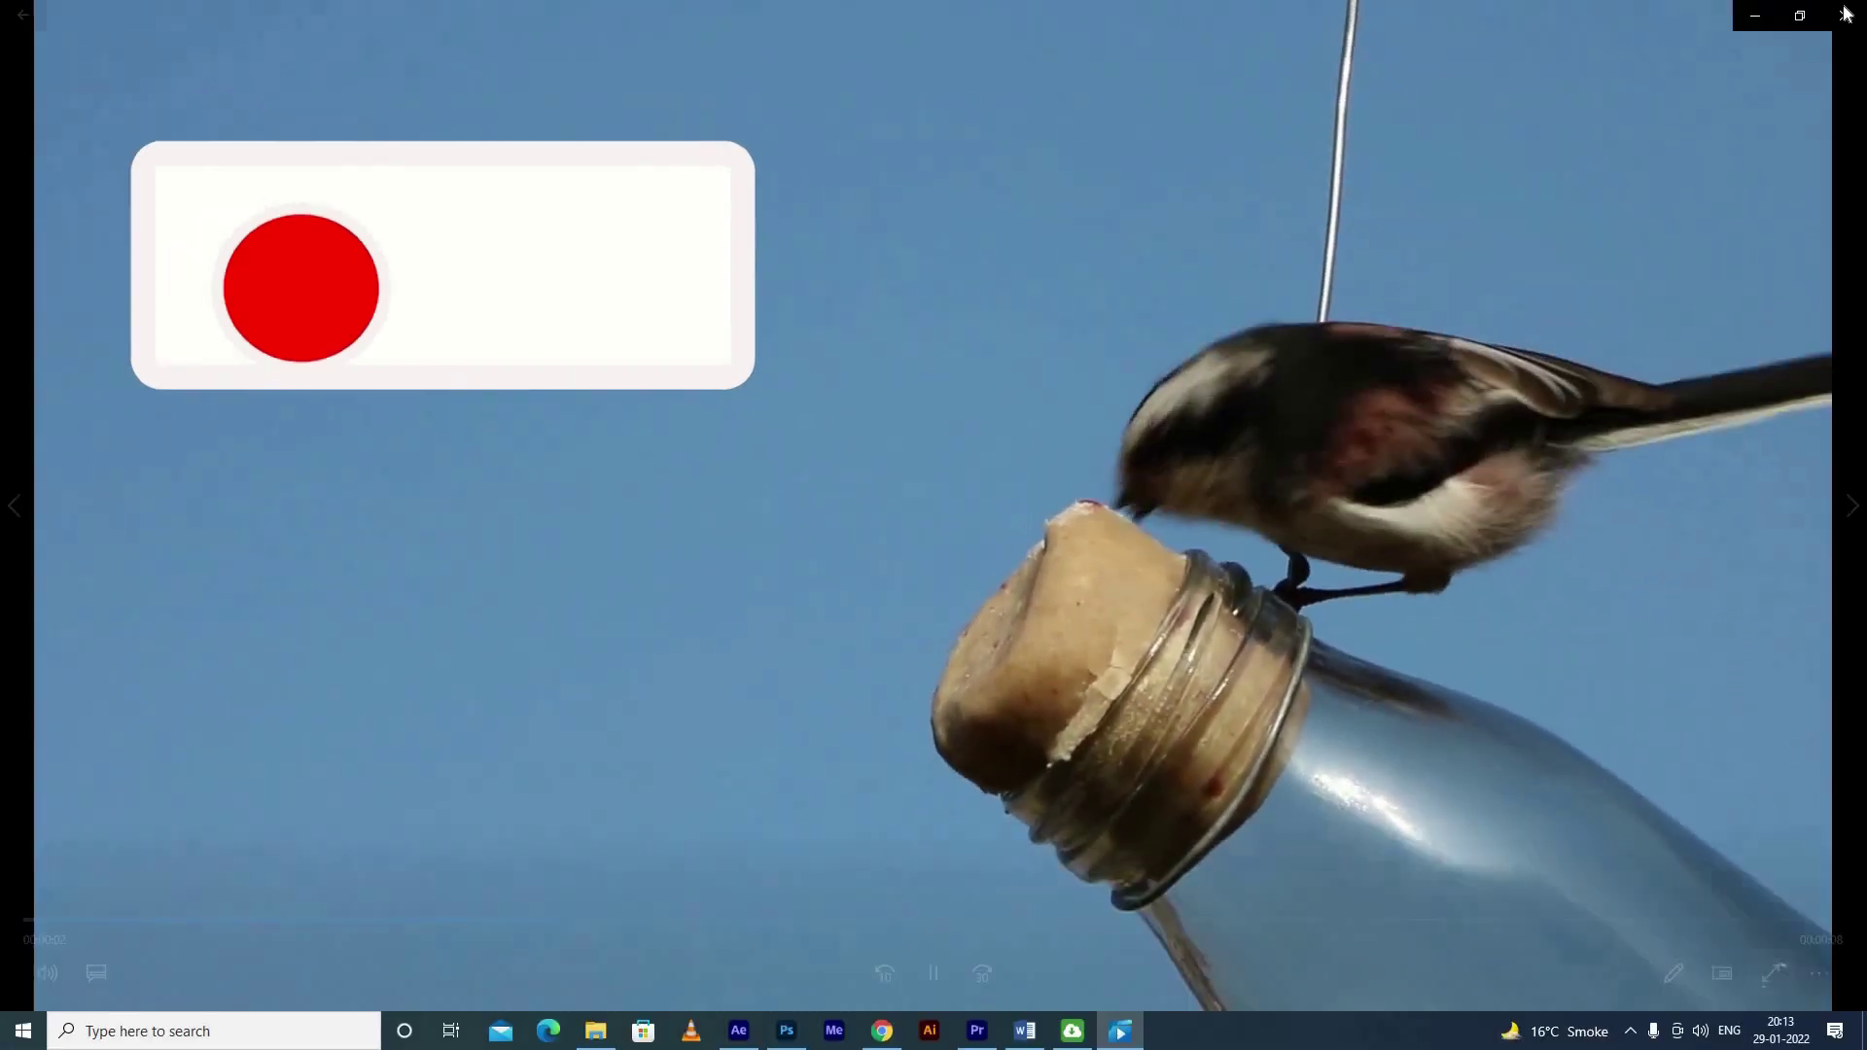
key("alt+F4")
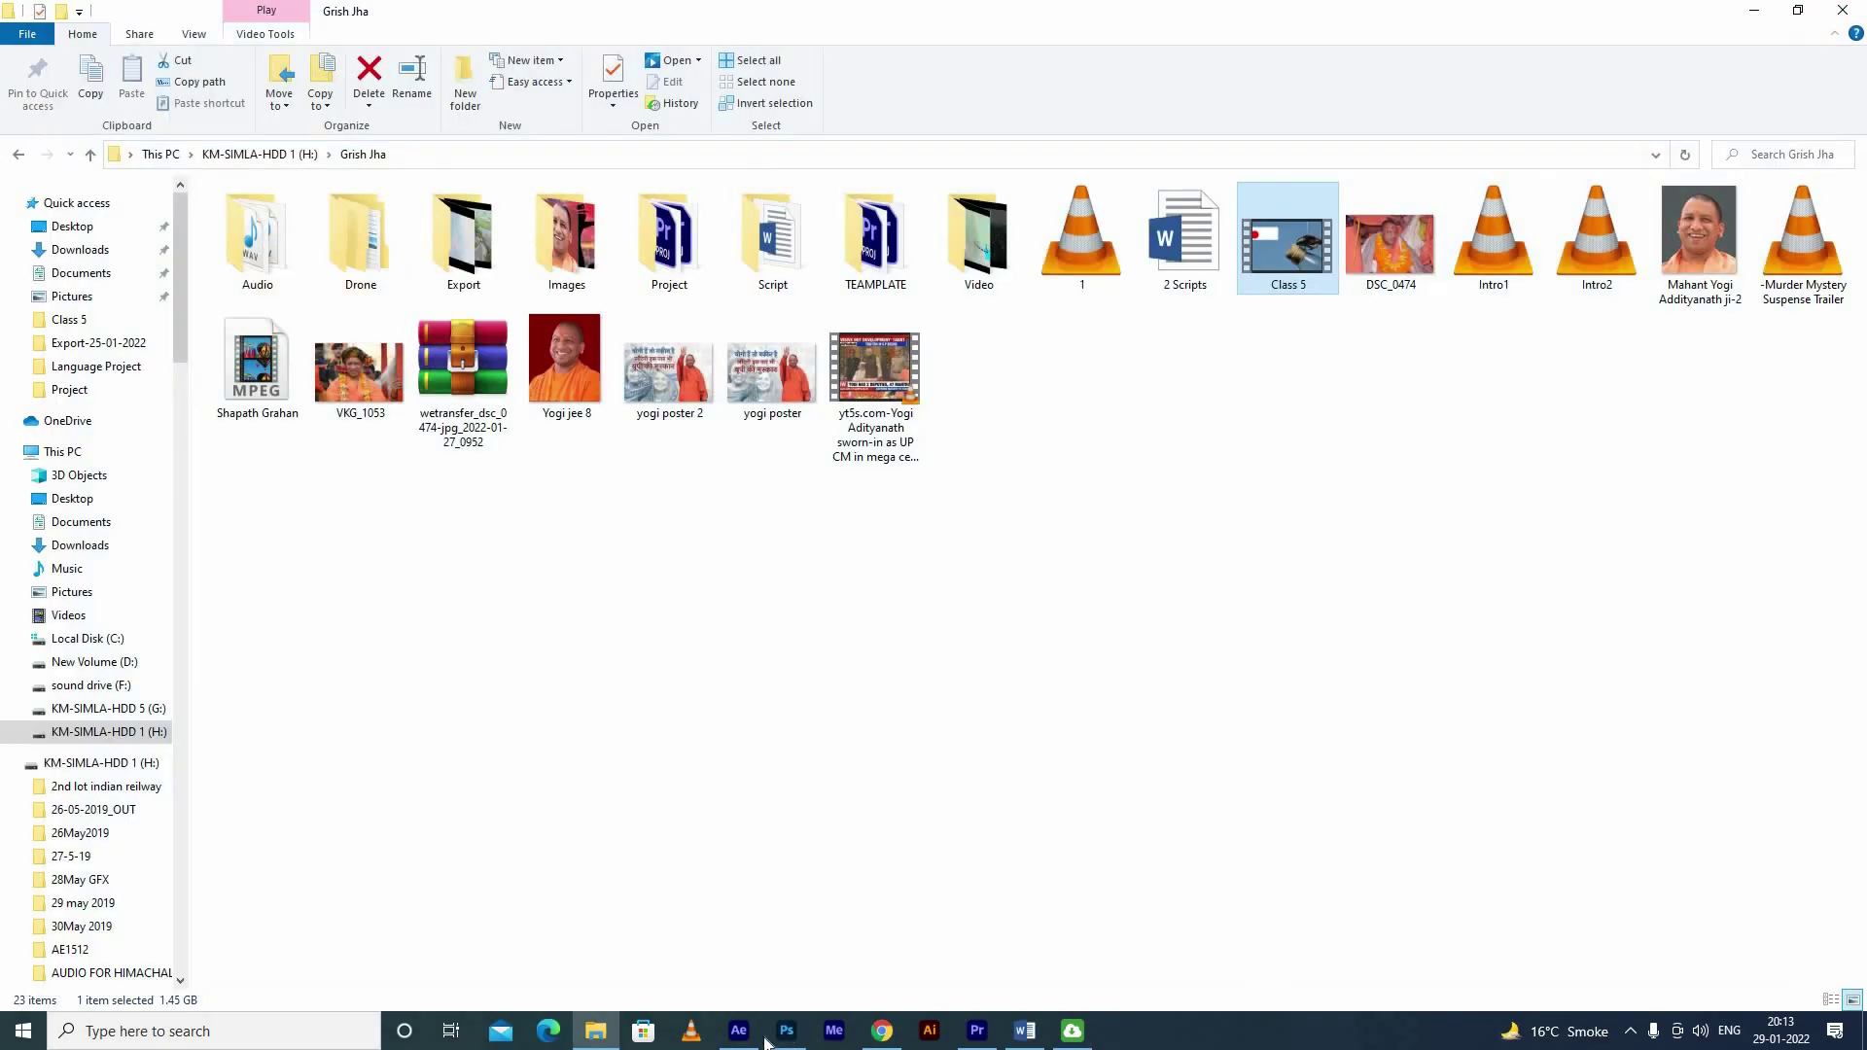
left_click(741, 1035)
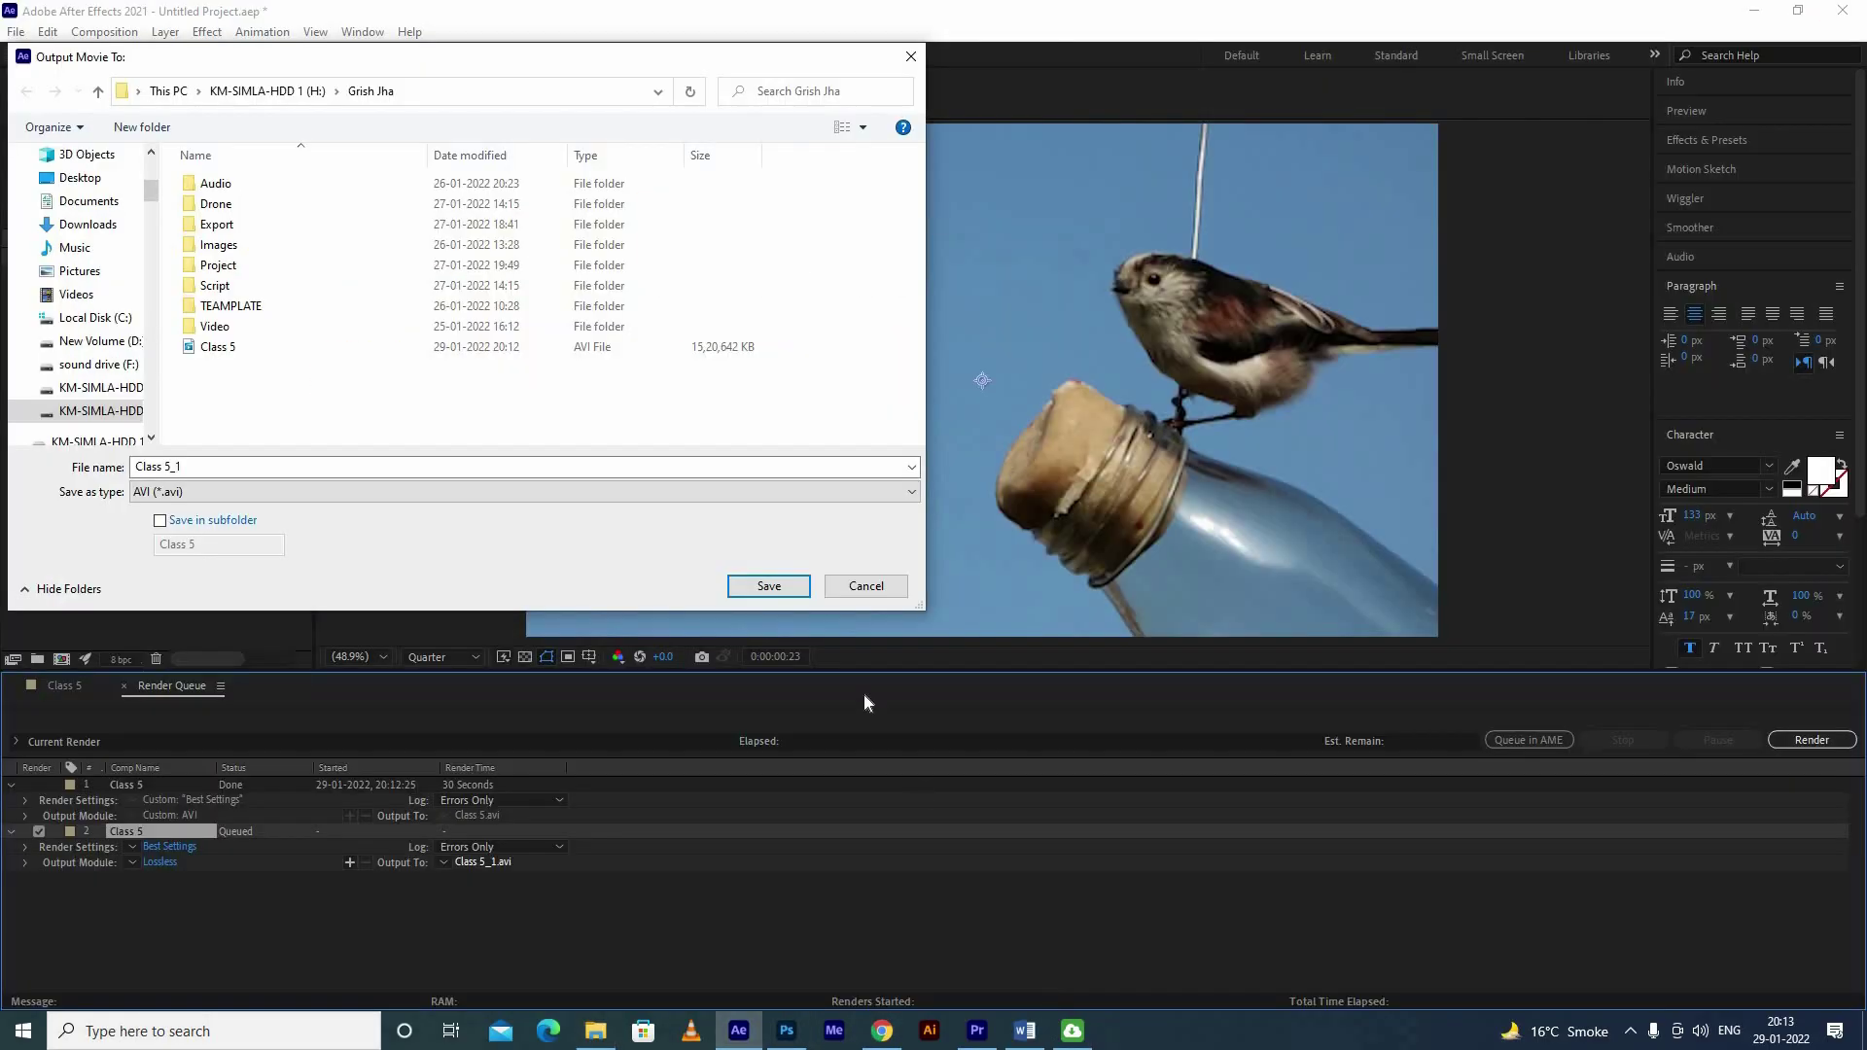
Step: Dismiss the Output Movie To dialog unchanged and the antivirus pop-up
mouse_move(1120, 1044)
key("Return")
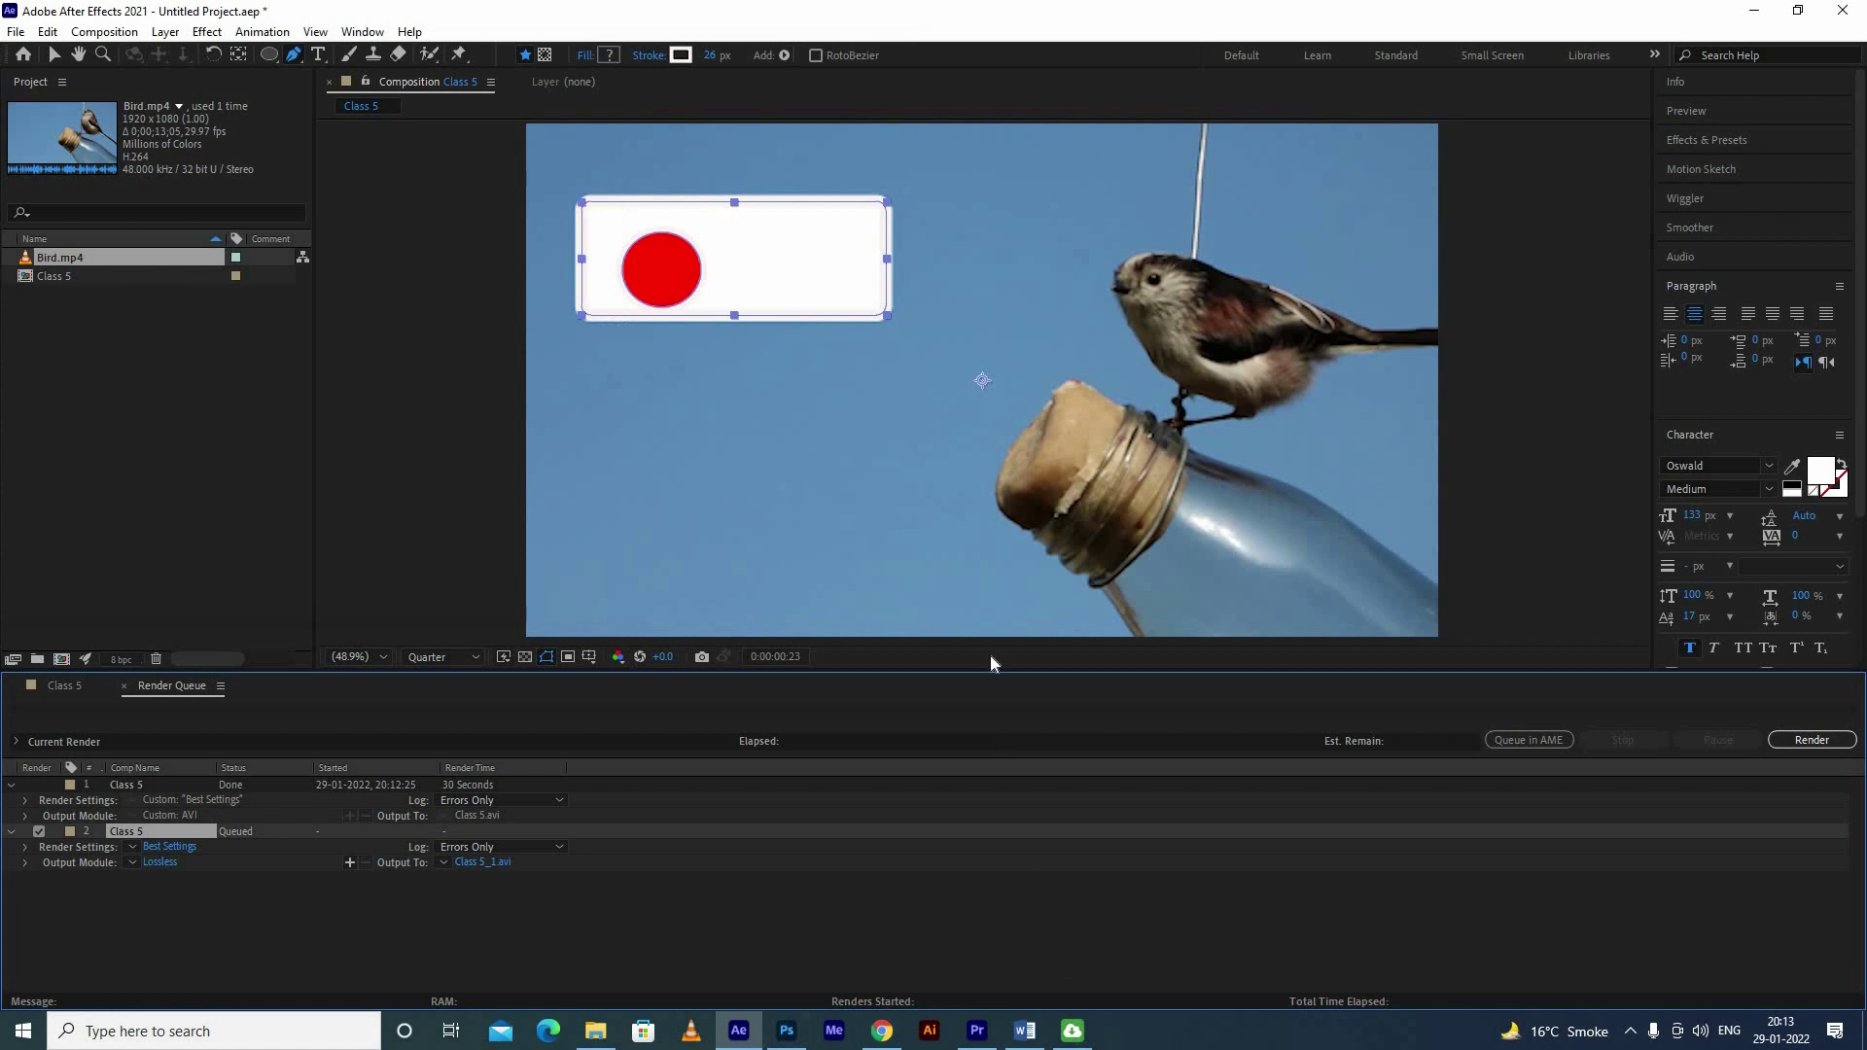
key("Escape")
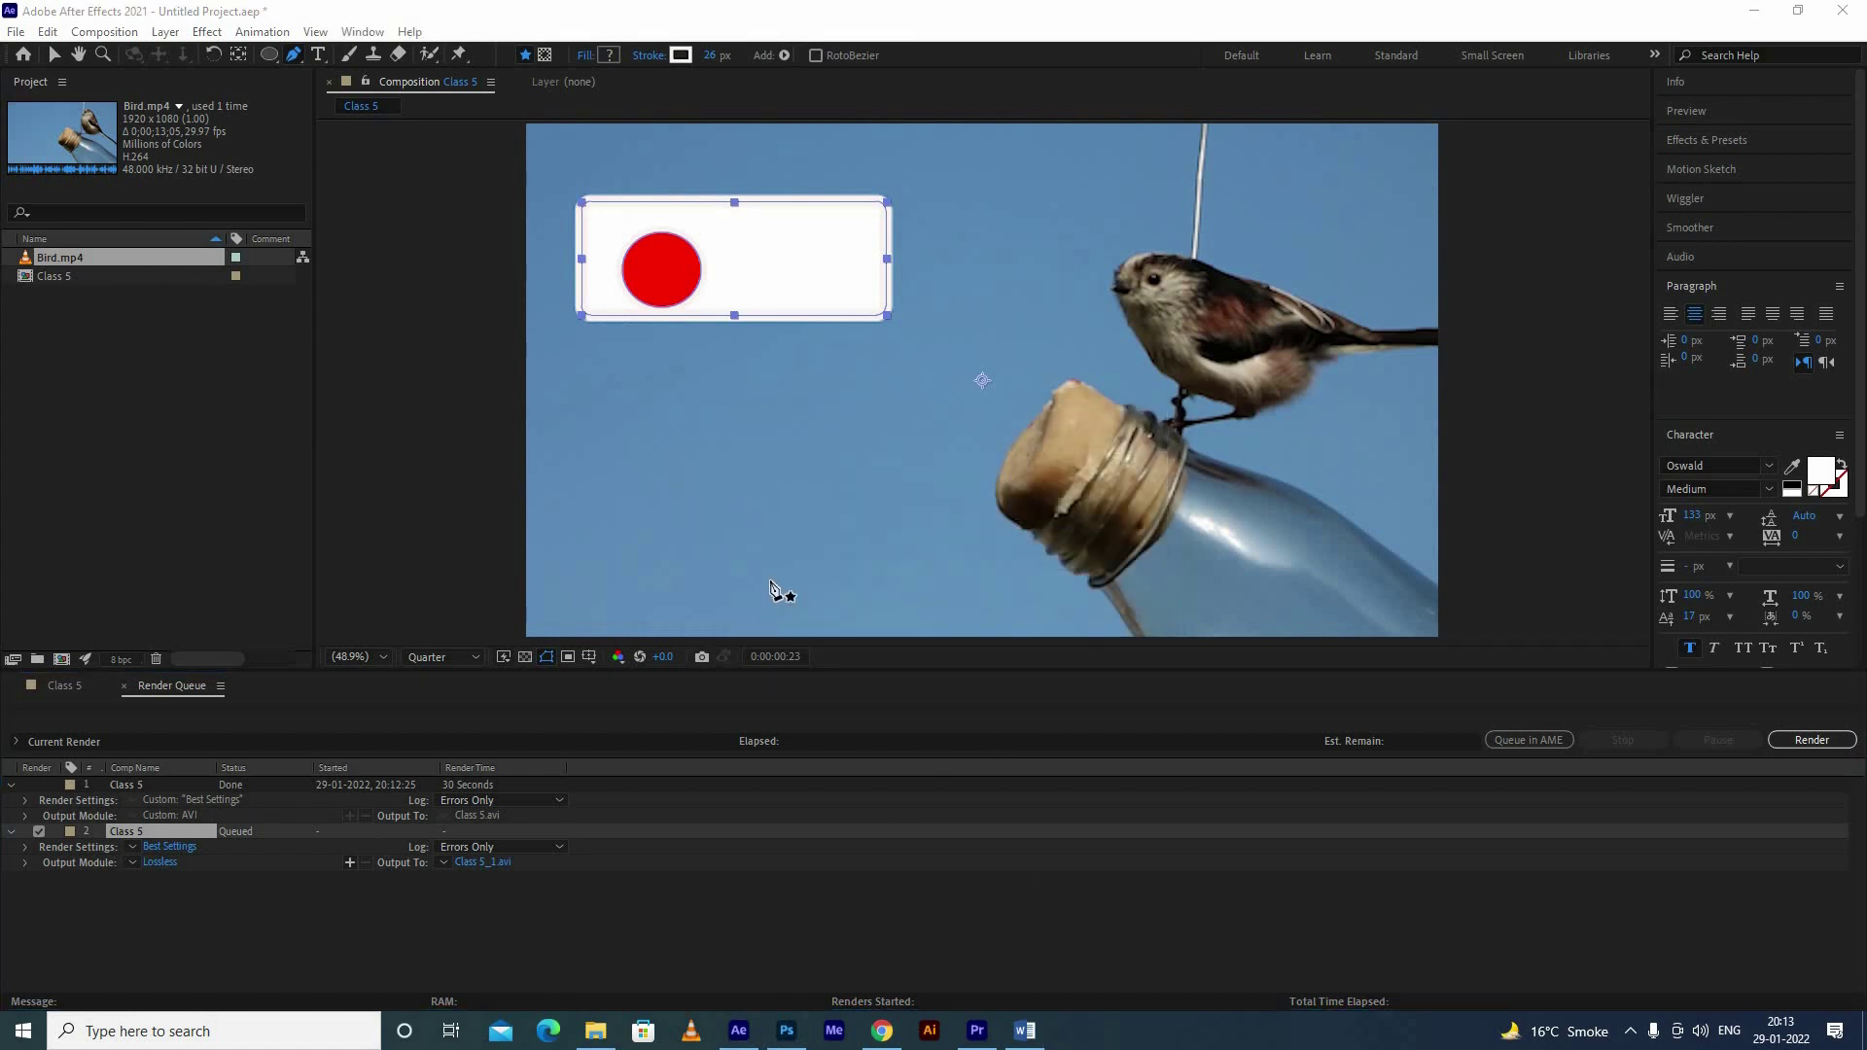
Step: Pick the Selection tool, deselect the queued render, and switch to Downloads in File Explorer
left_click(53, 55)
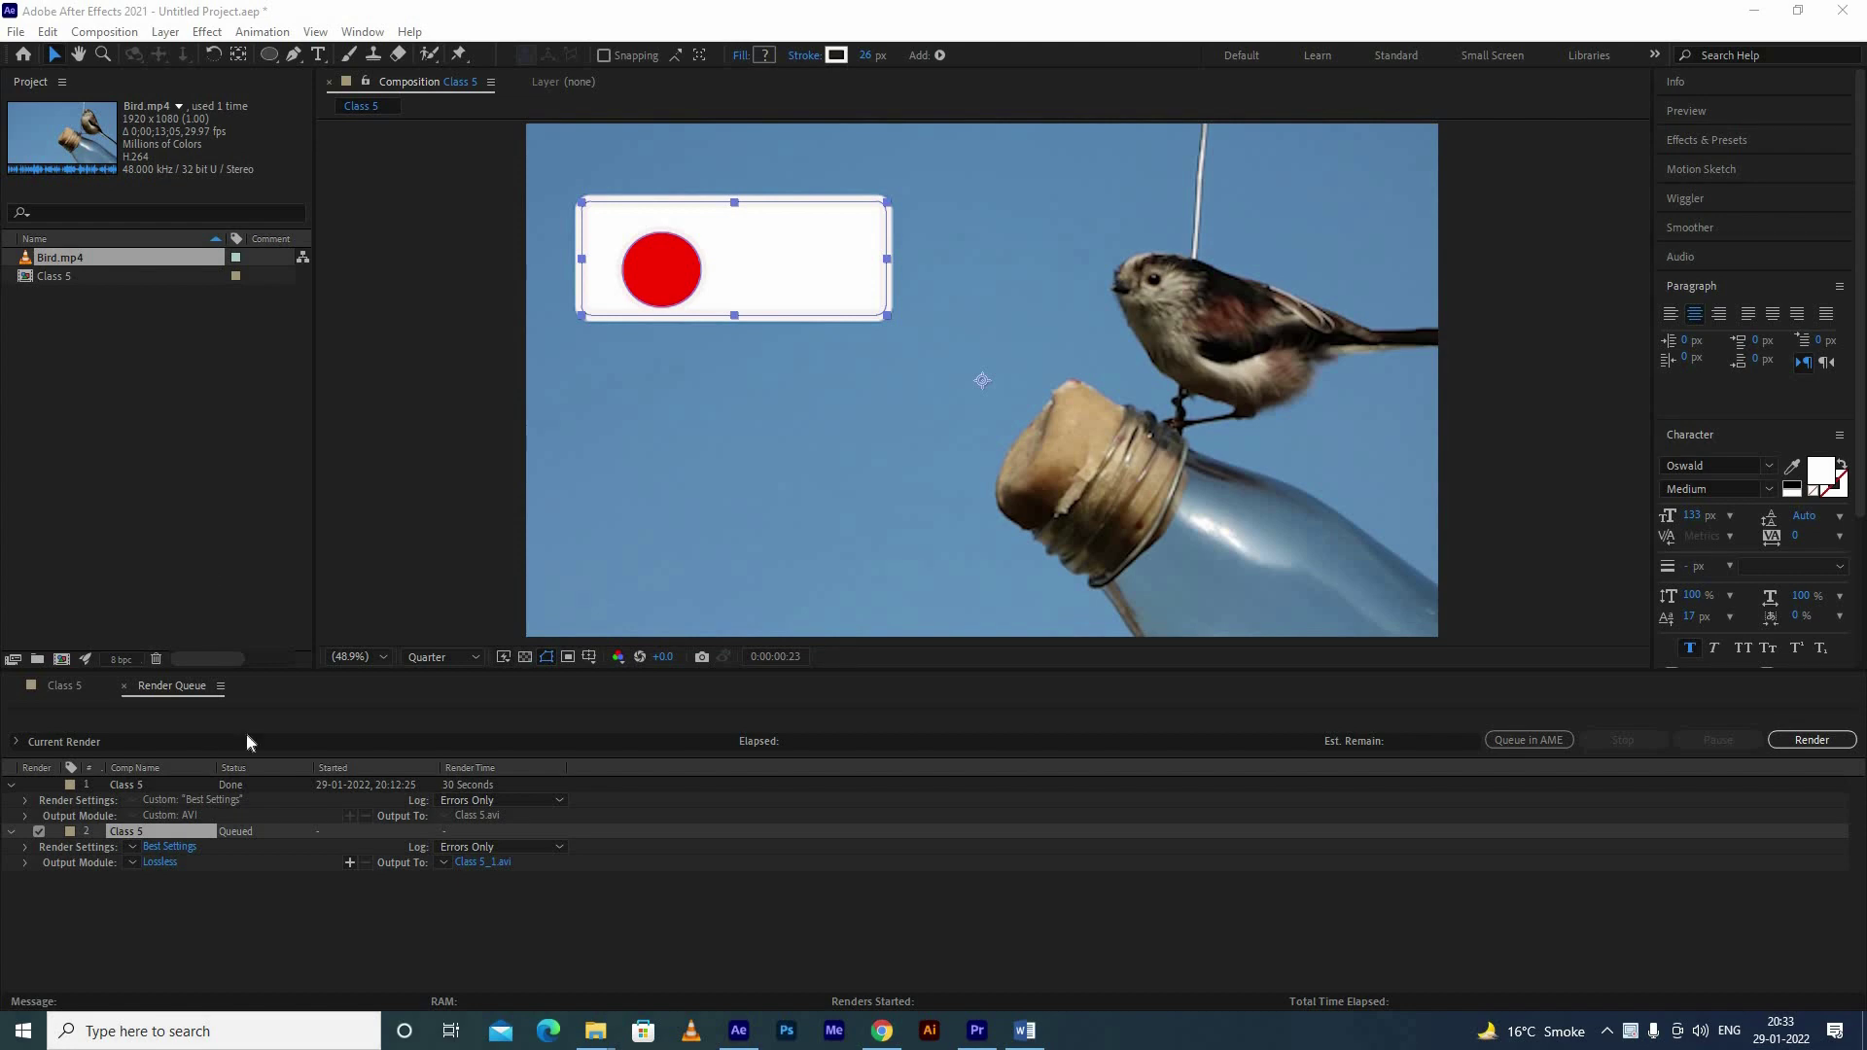
left_click(251, 801)
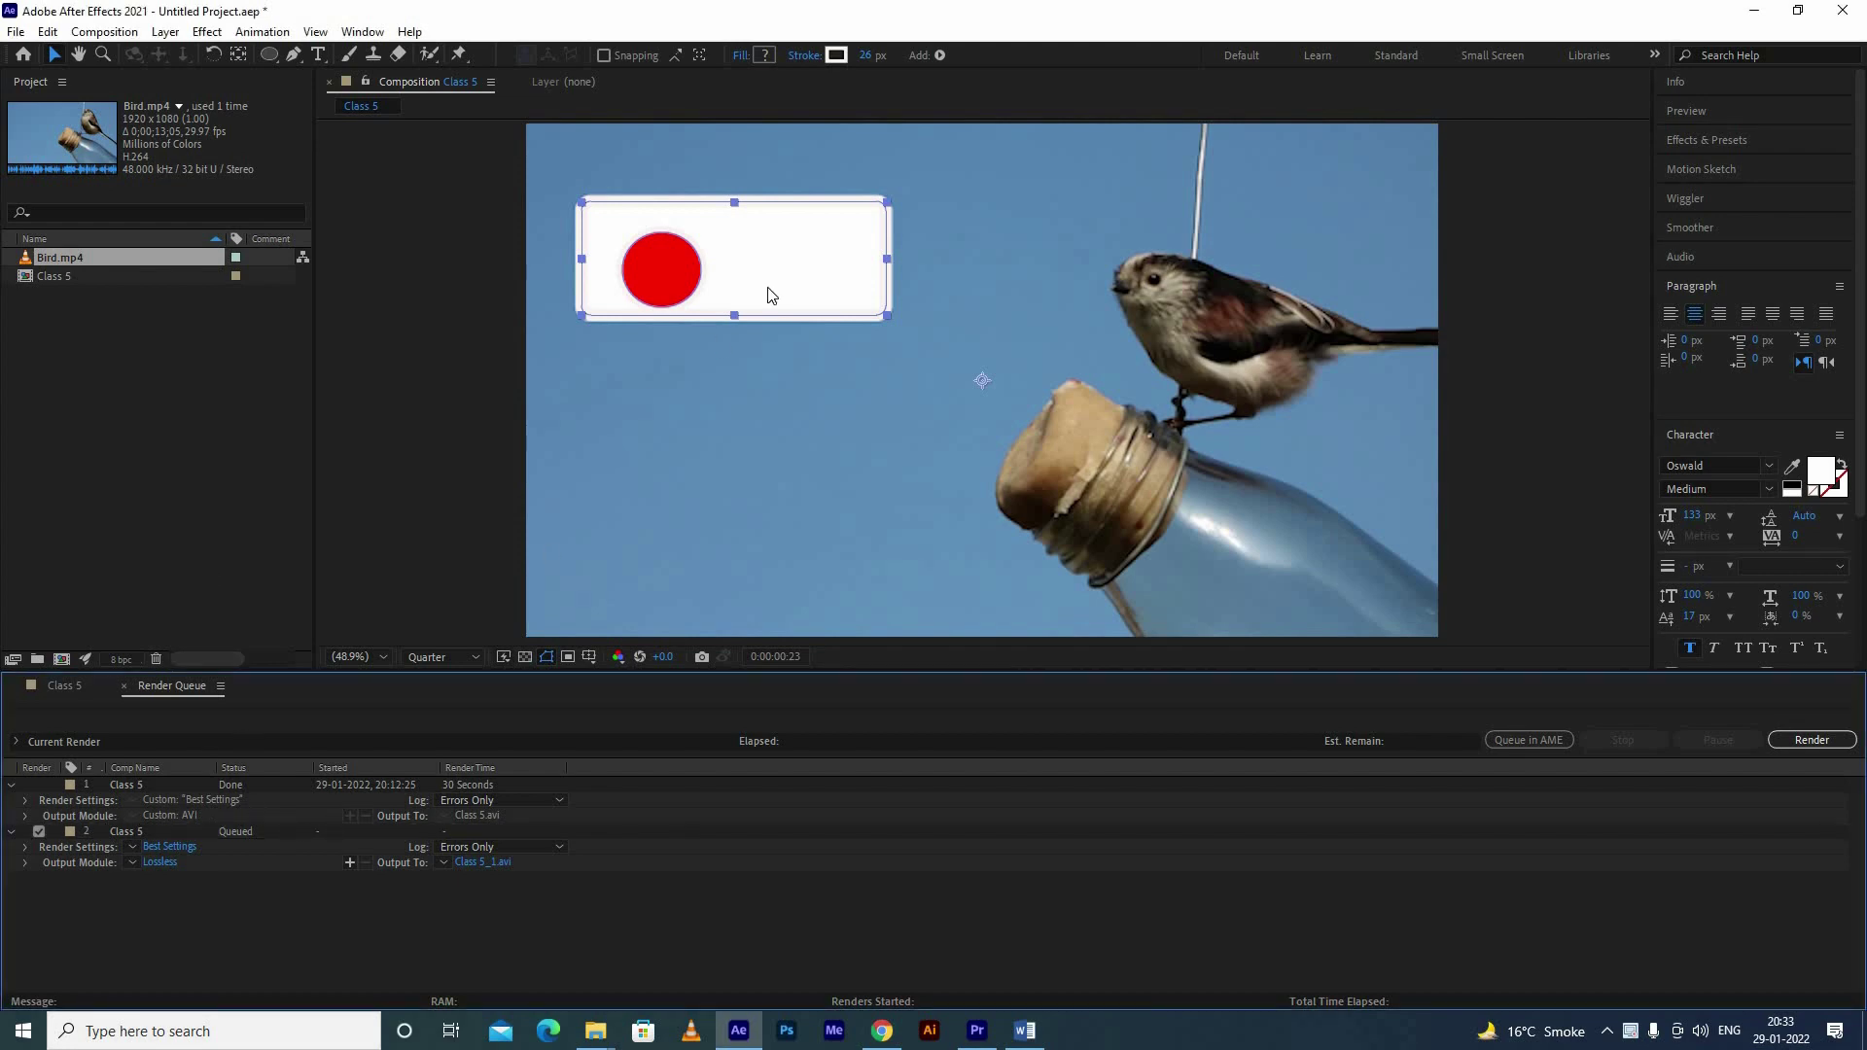
left_click(530, 958)
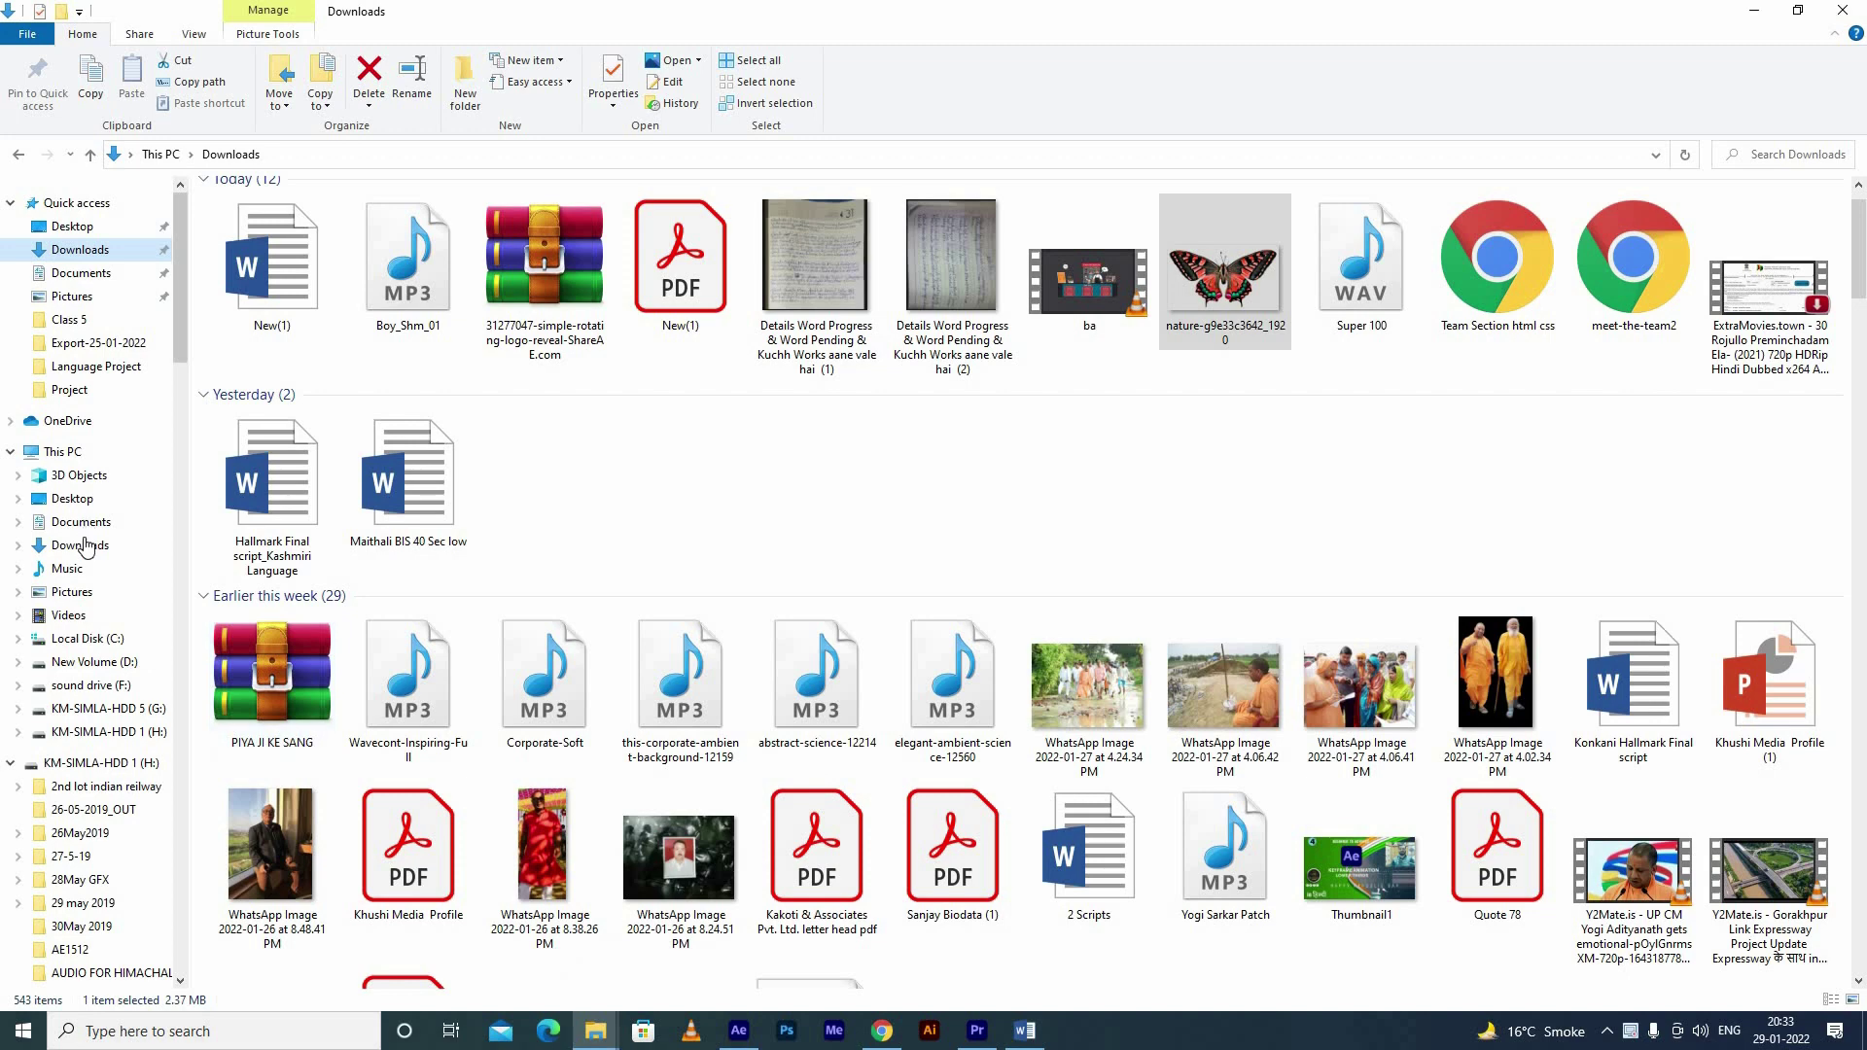
Step: Navigate through Music, After Effect and Data into the Graphics folder
left_click(66, 568)
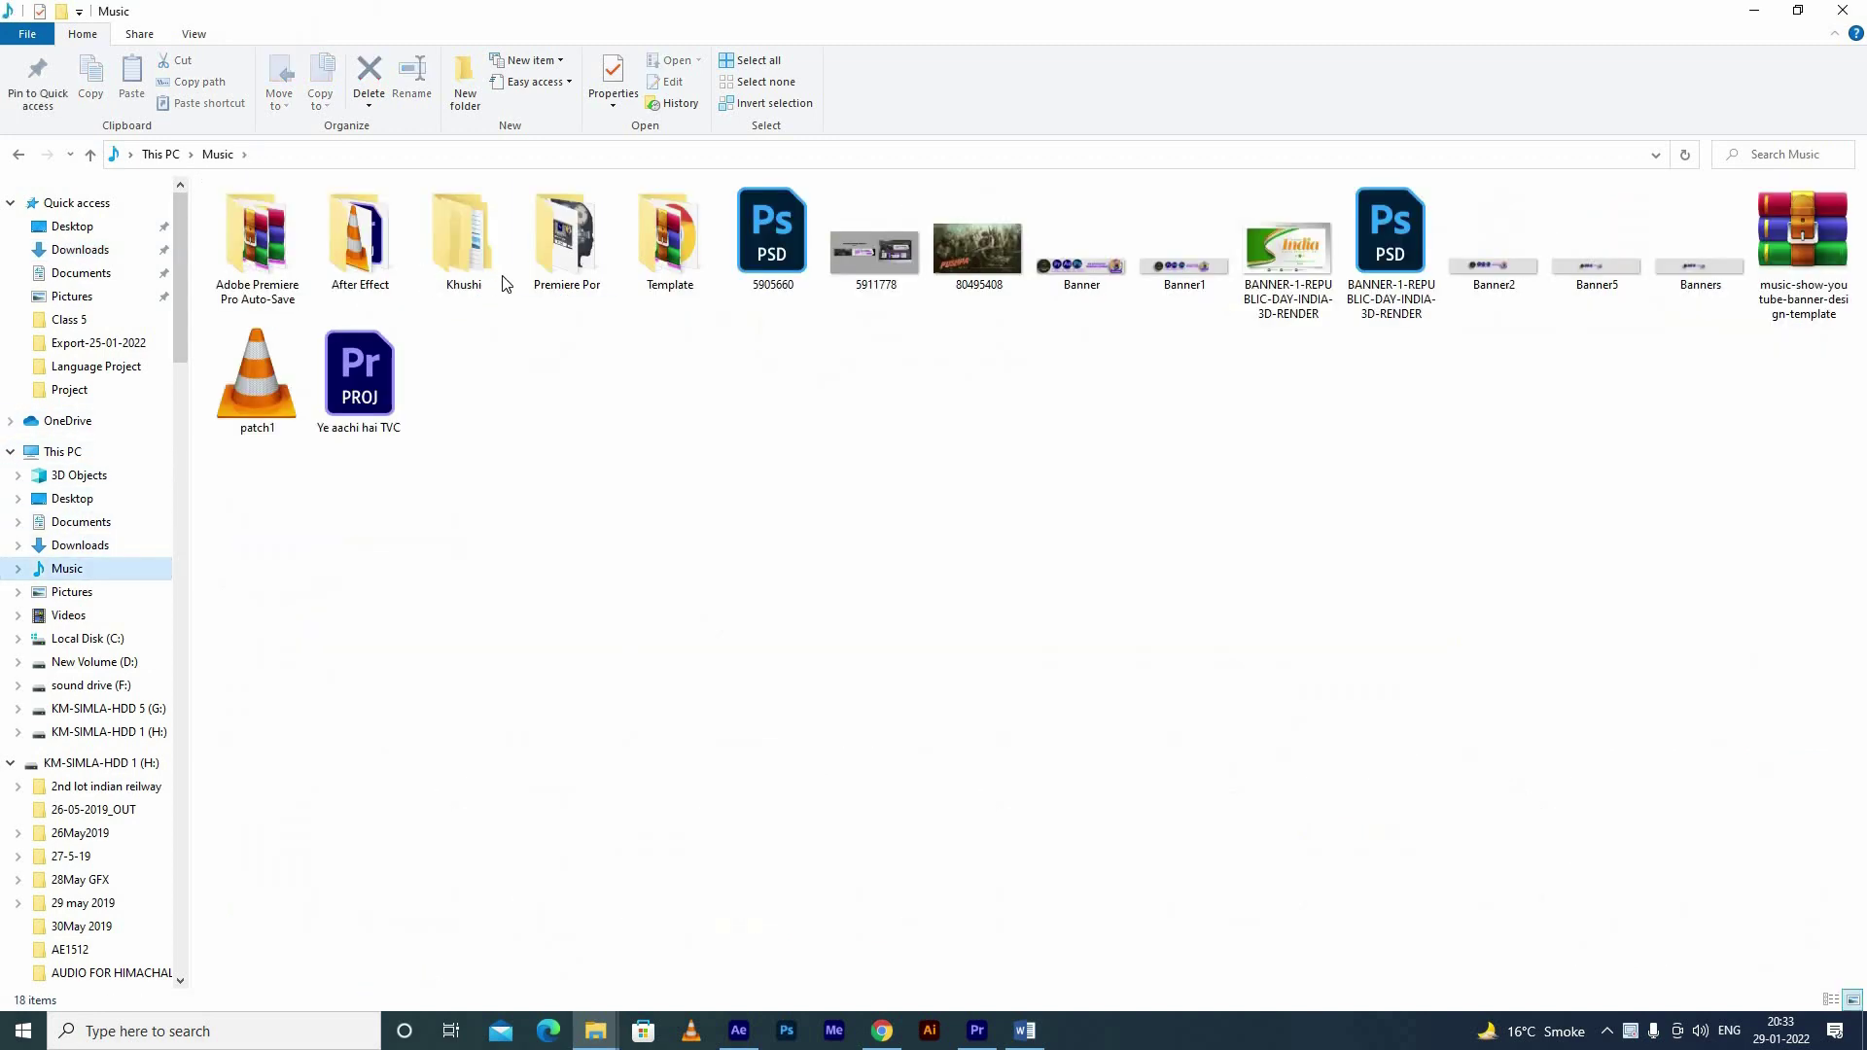
double_click(360, 241)
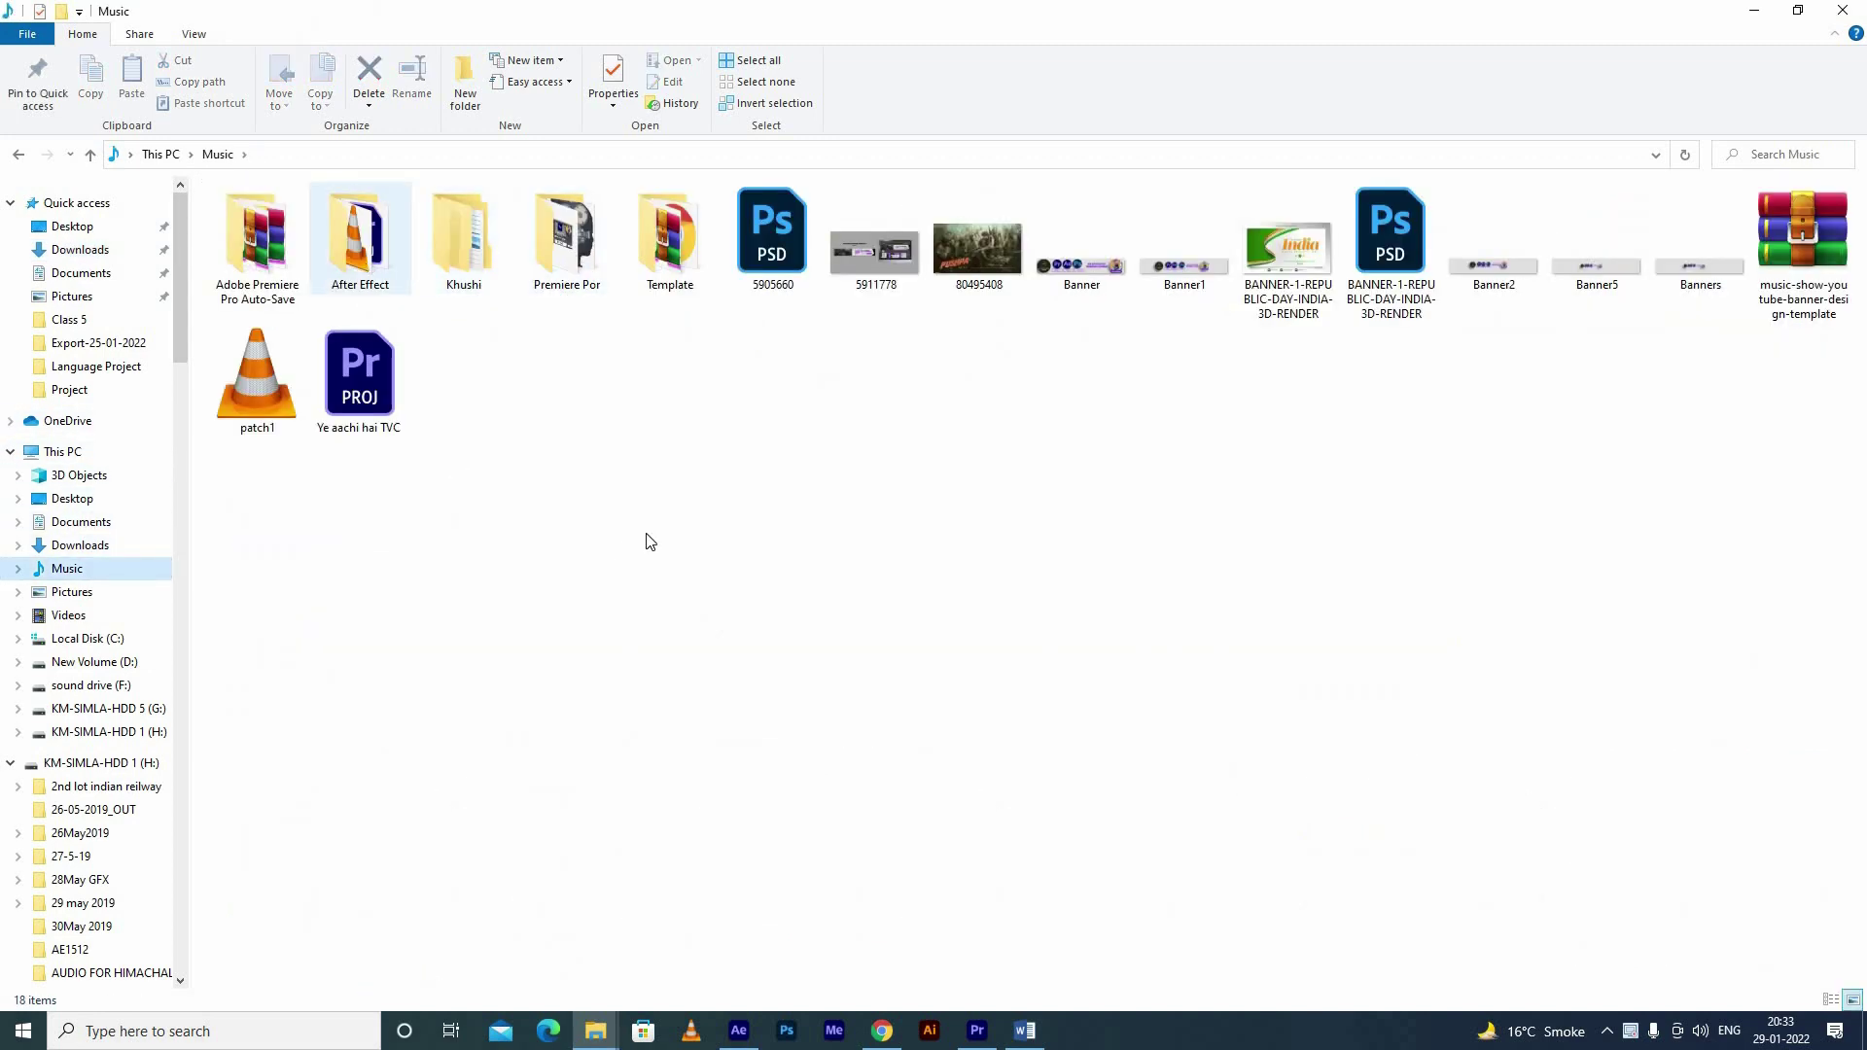
key("d")
key("Return")
key("g")
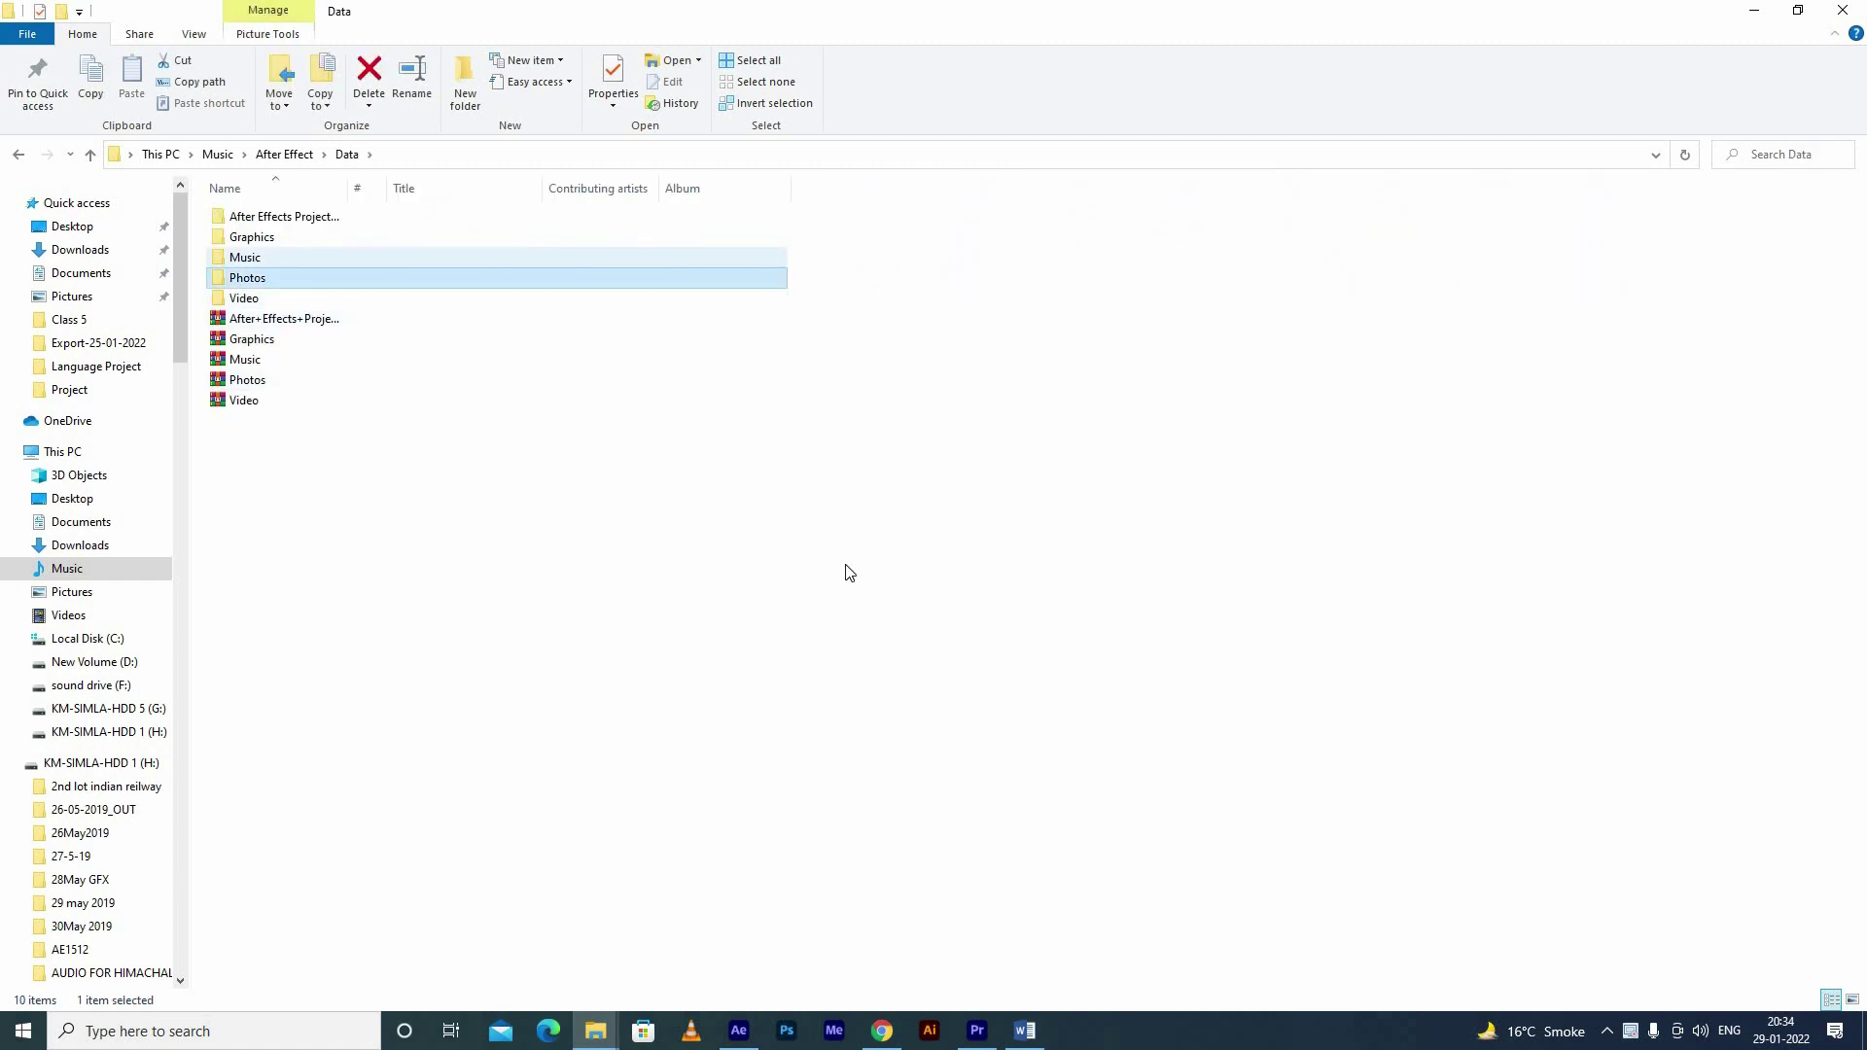
key("Return")
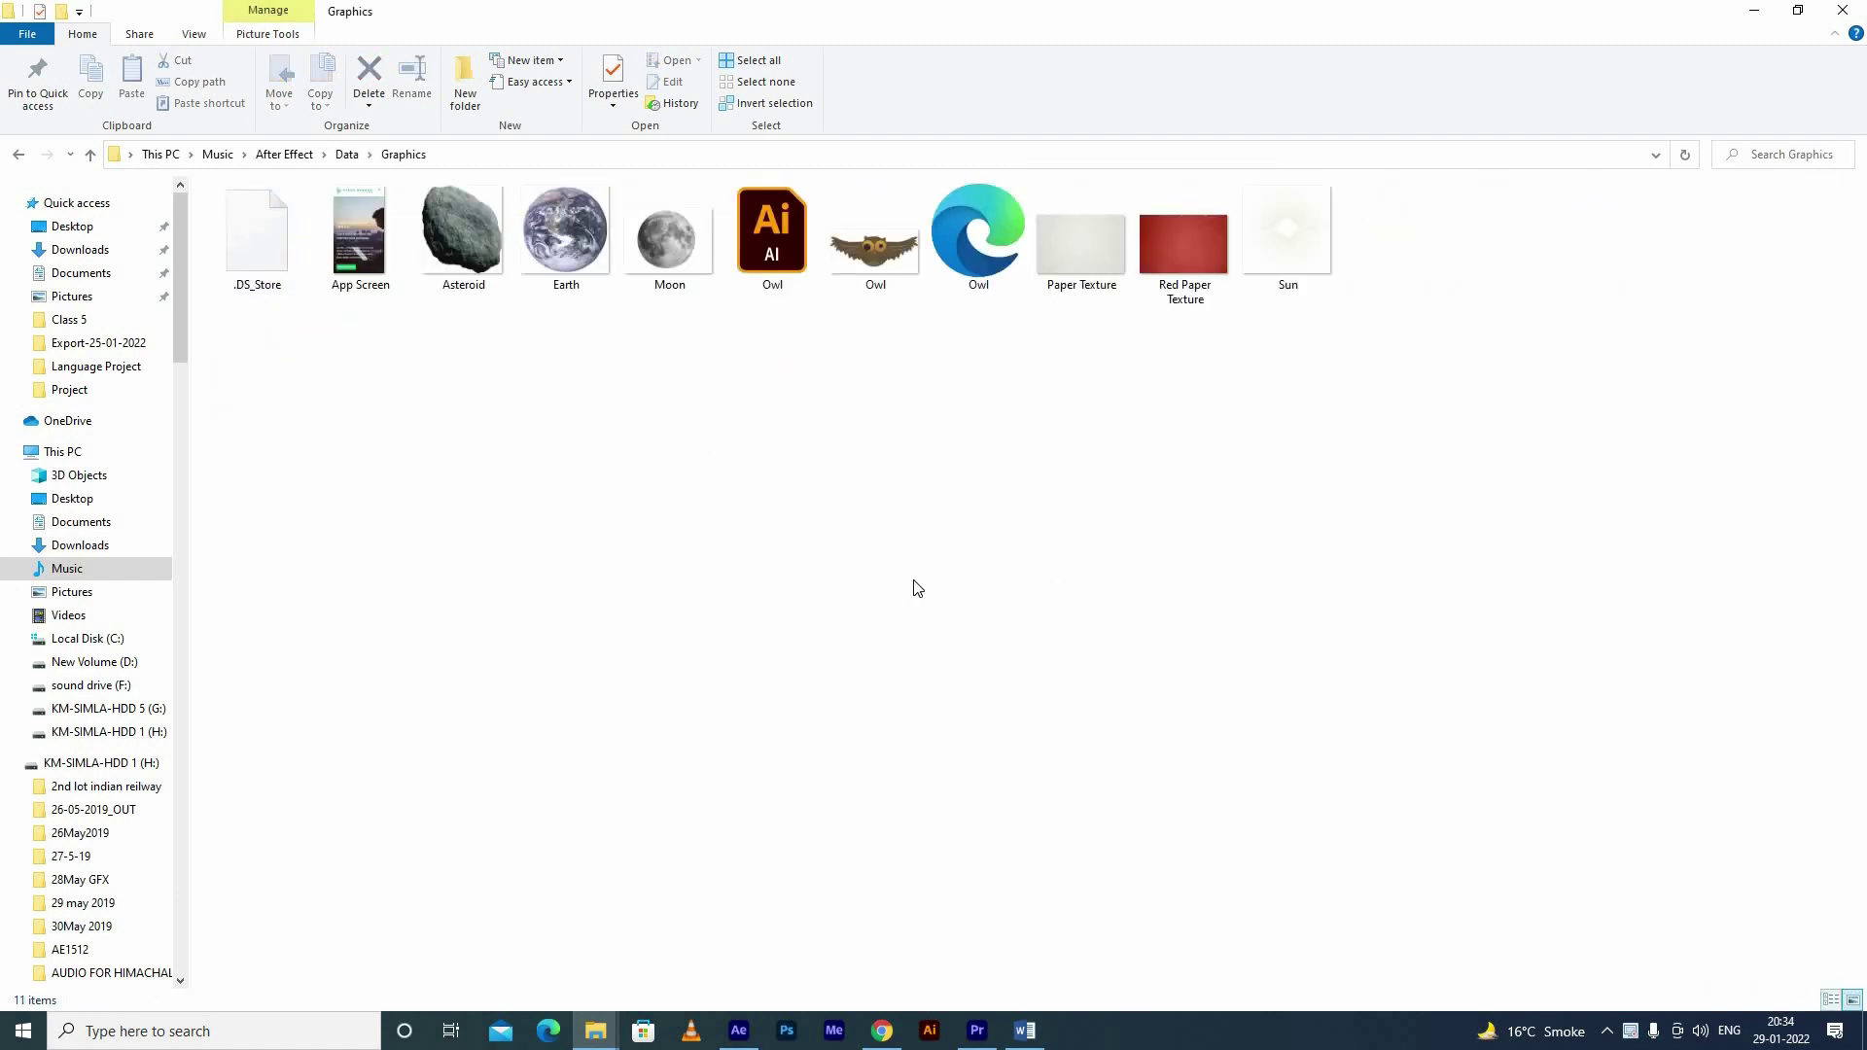
Step: Show the Graphics folder as large icons and drag Earth and Moon to After Effects
key("ctrl+shift+6")
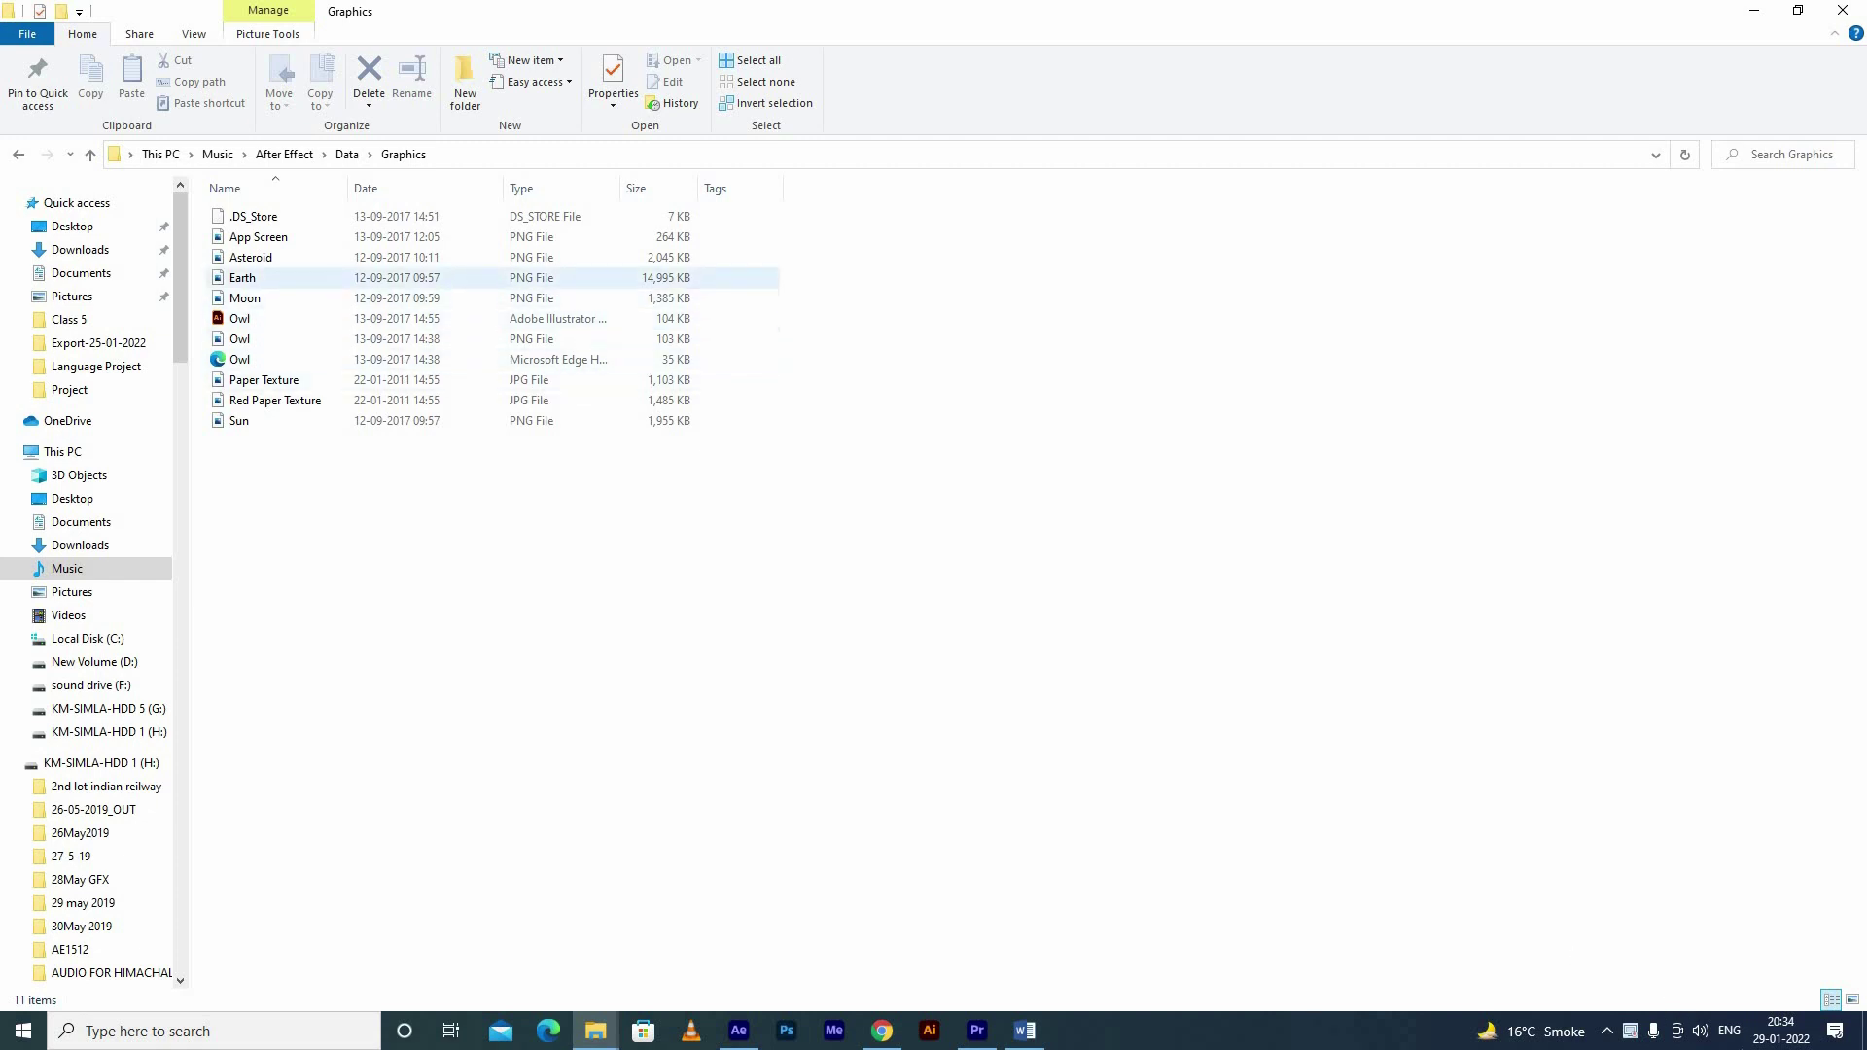
left_click(1854, 1008)
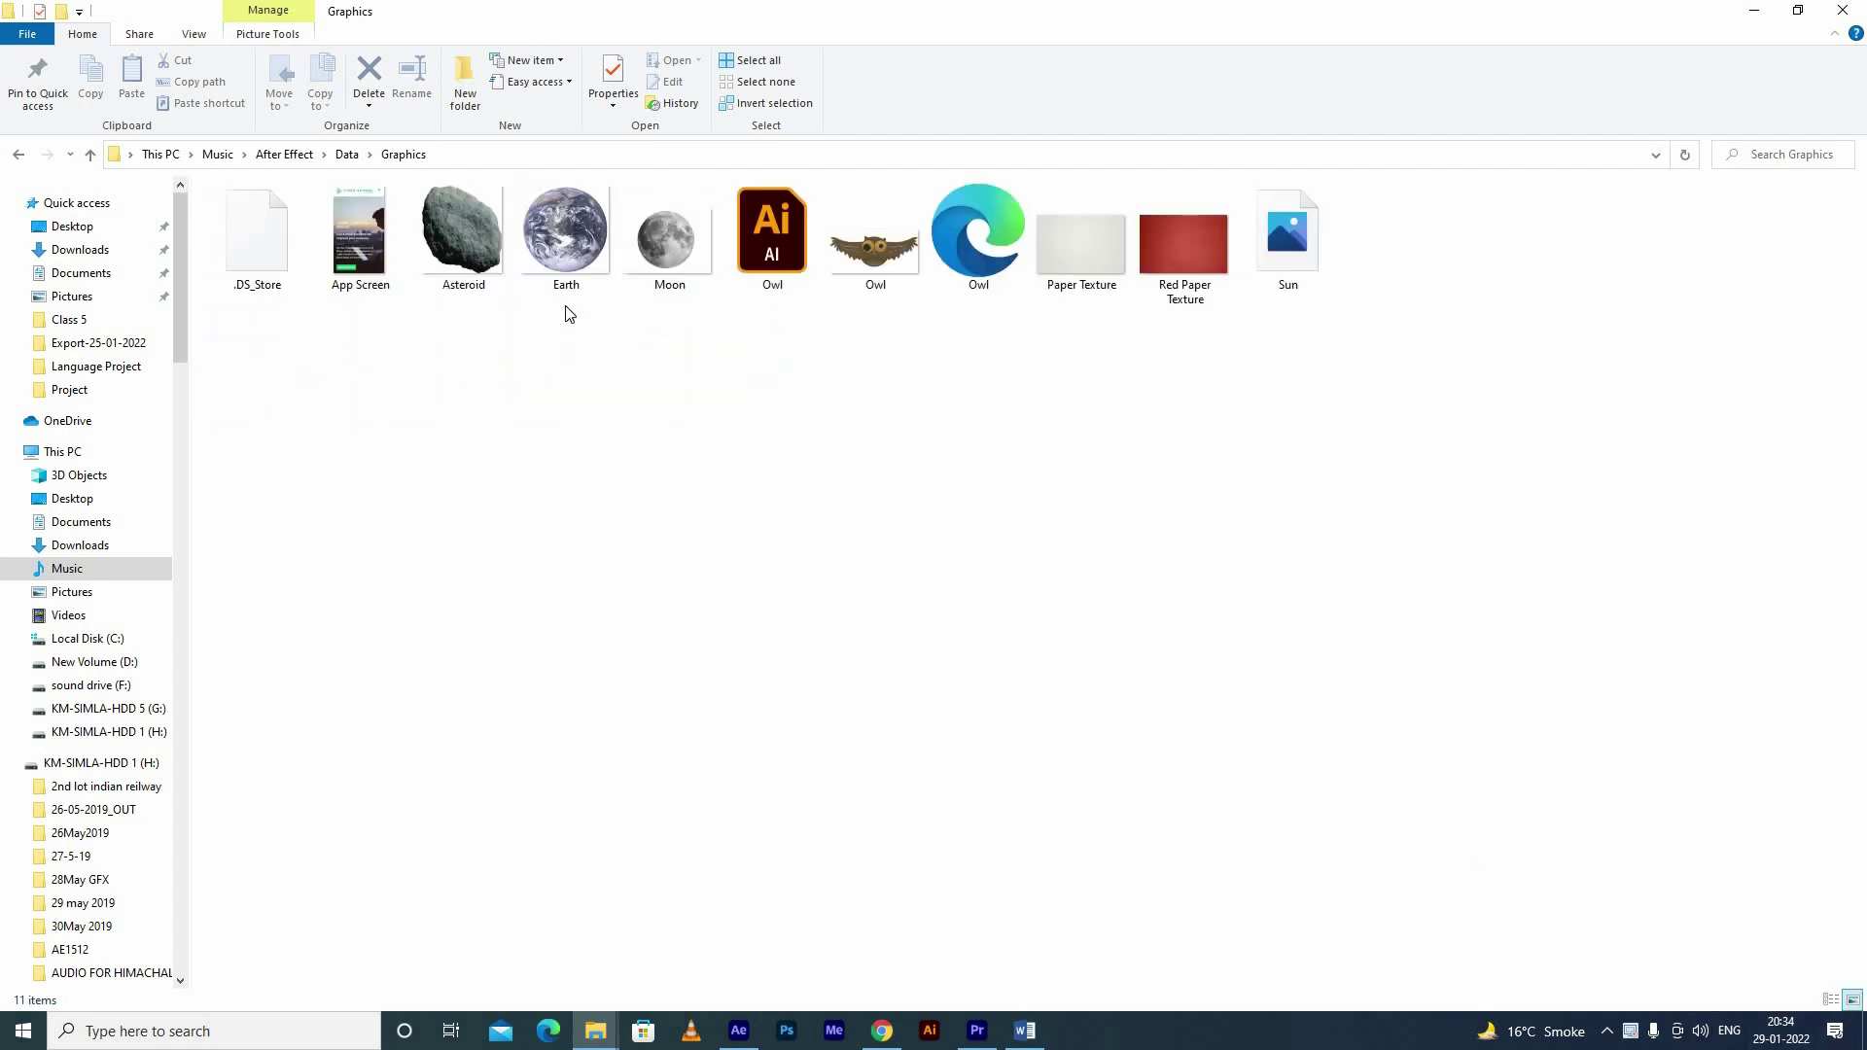
mouse_move(525, 304)
left_mouse_down()
mouse_move(708, 231)
mouse_move(760, 1033)
mouse_move(300, 913)
left_mouse_up()
Step: Add Earth.png and Moon.png as Class 5 layers, make Moon visible, and shrink Earth slightly
scroll(836, 364, "down", 2)
left_click_drag(975, 376, 841, 345)
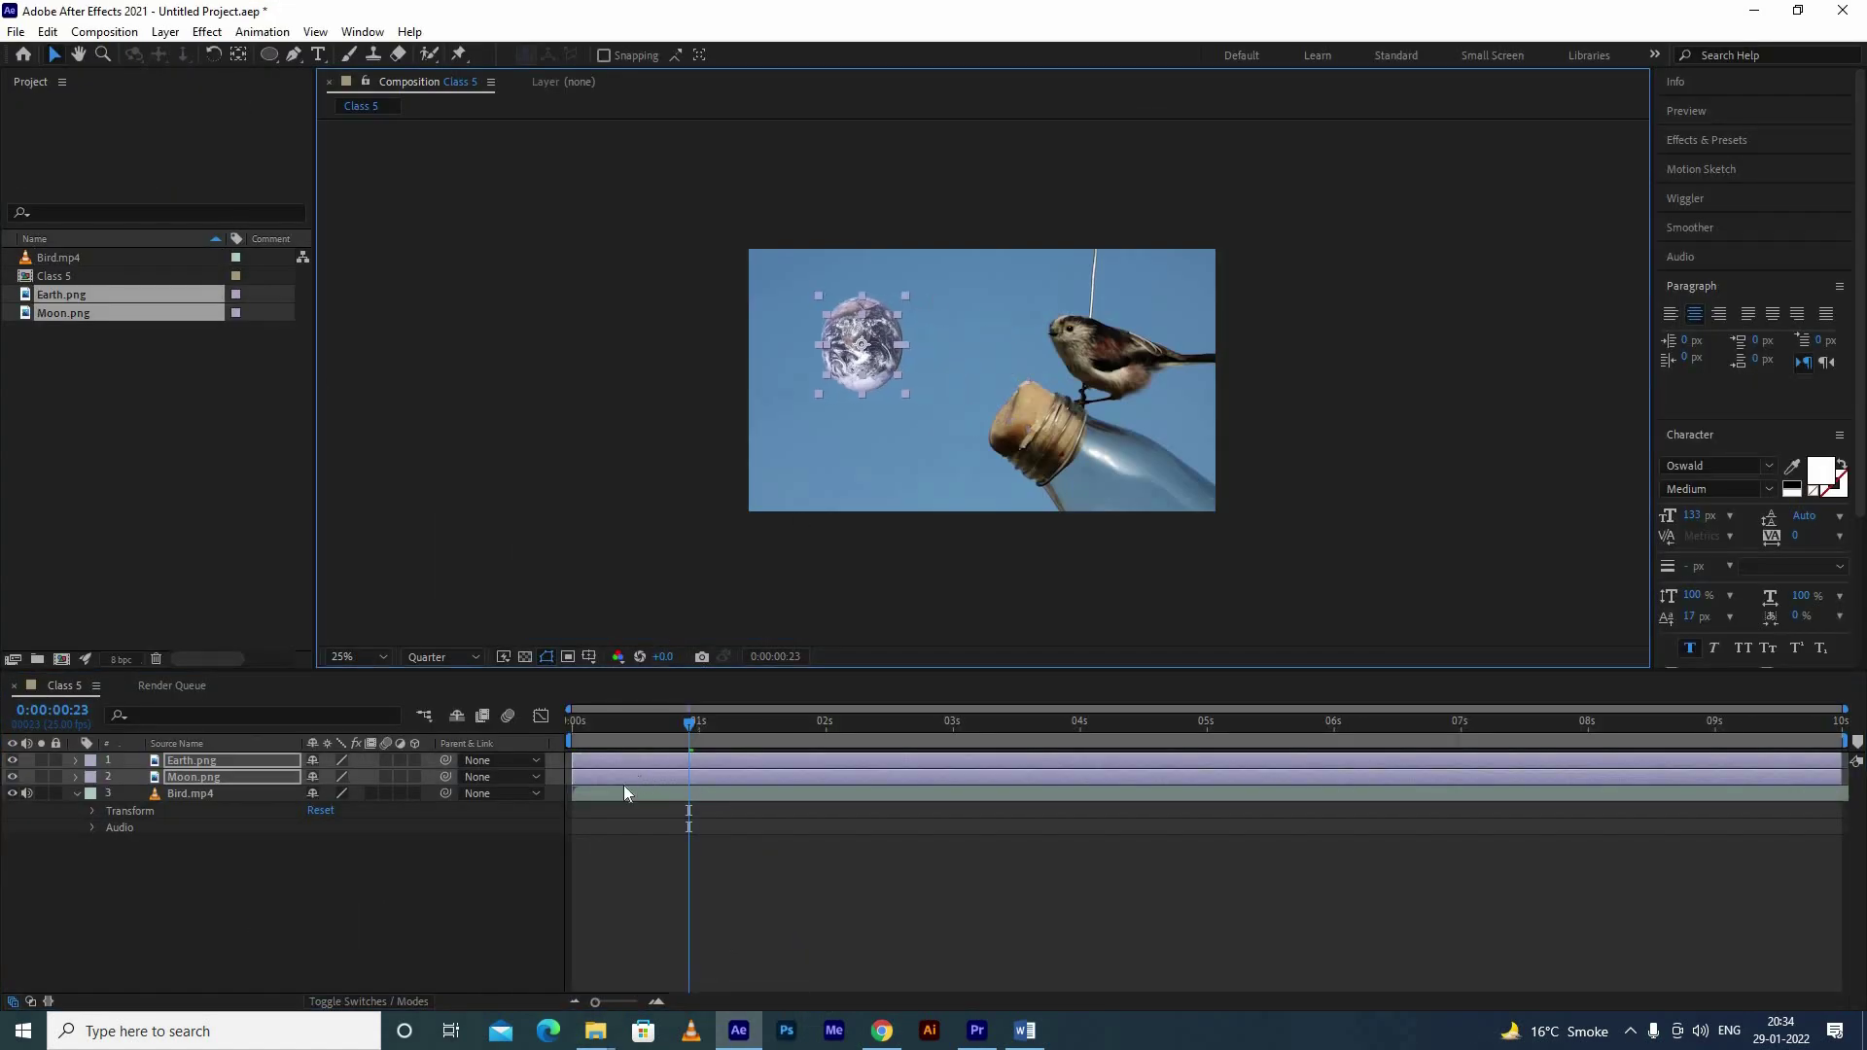
key("F2")
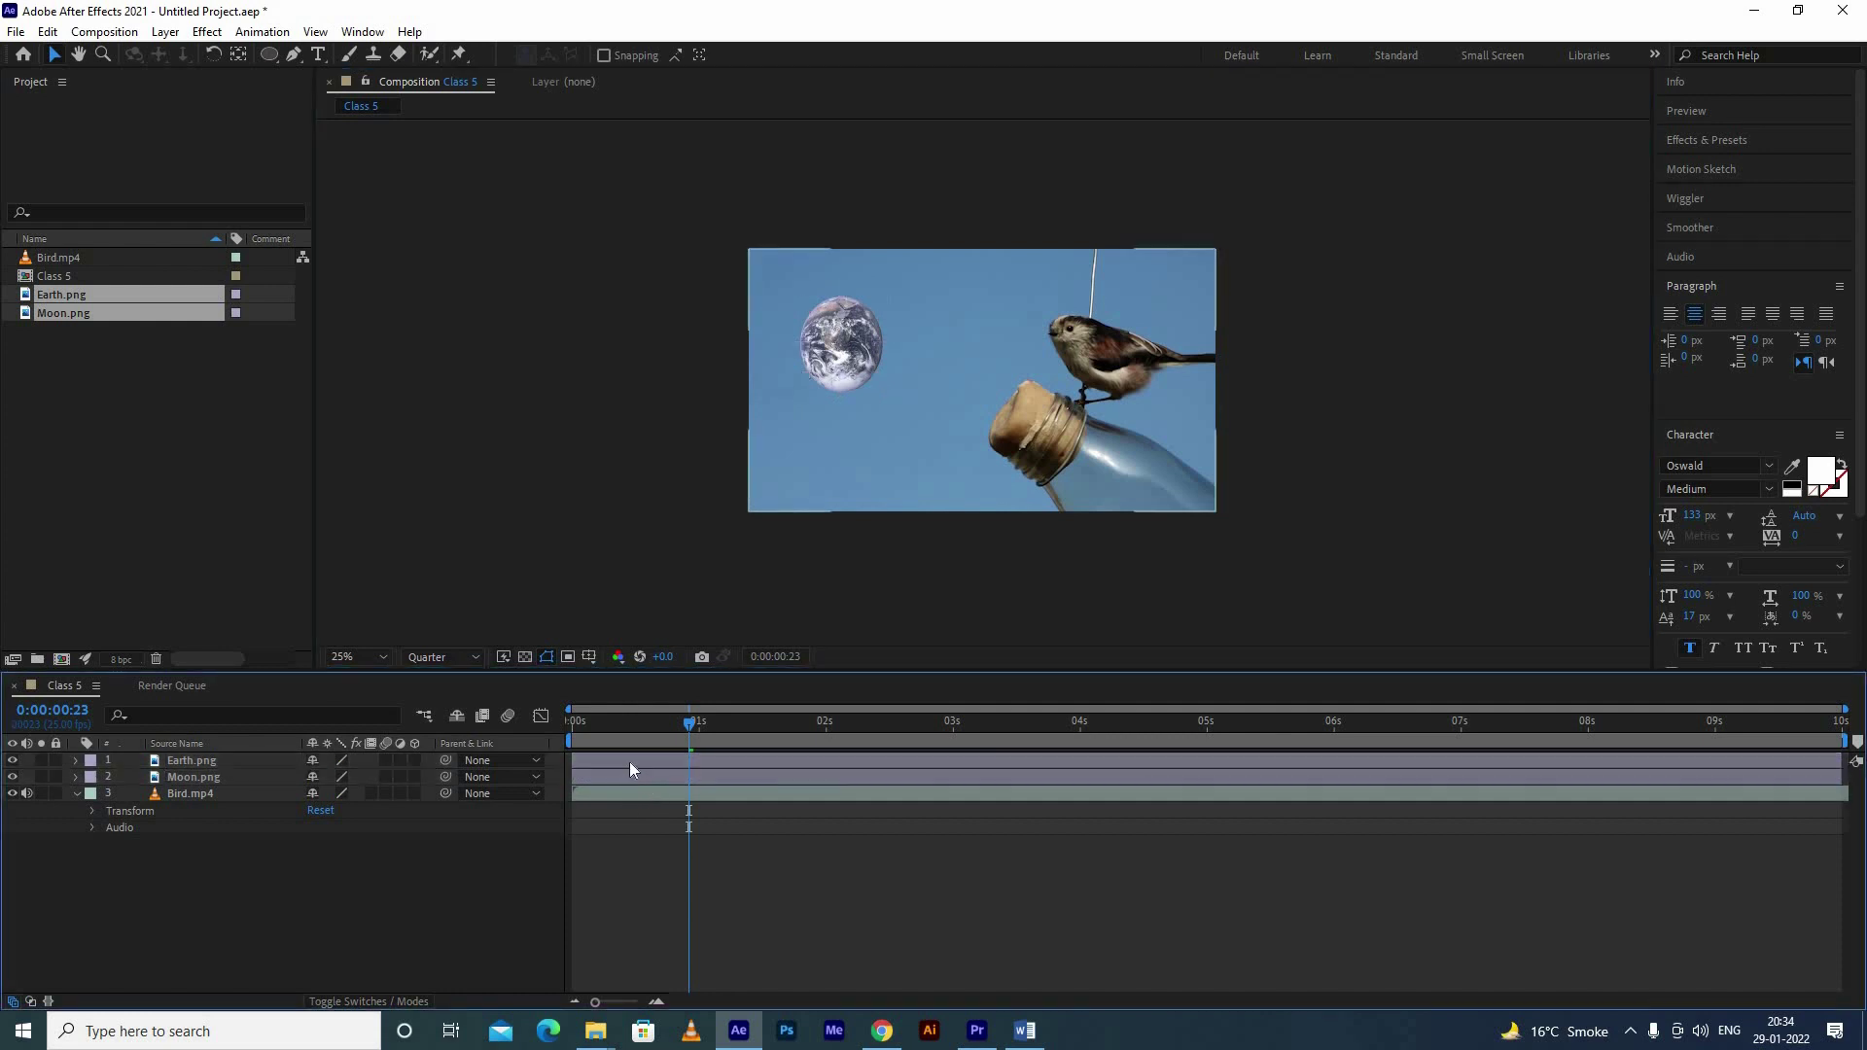
left_click(136, 763)
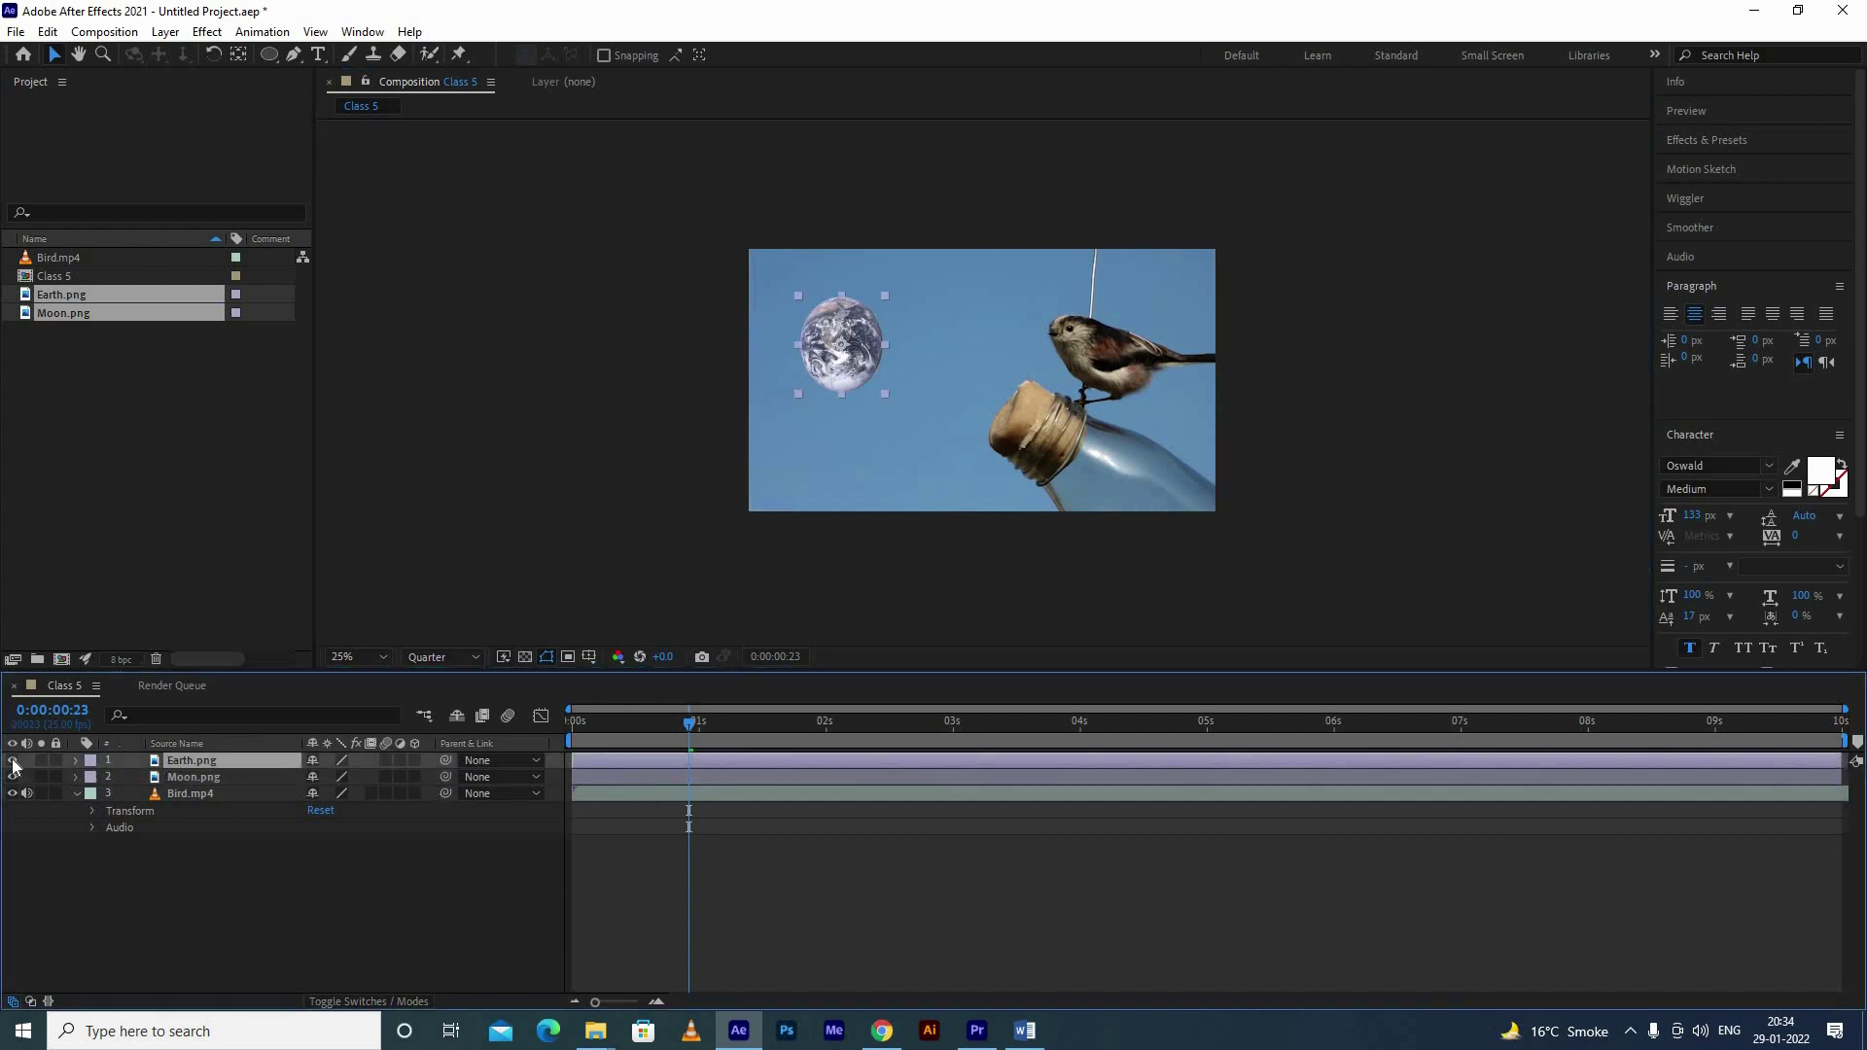
left_click(13, 775)
left_click_drag(798, 394, 803, 386)
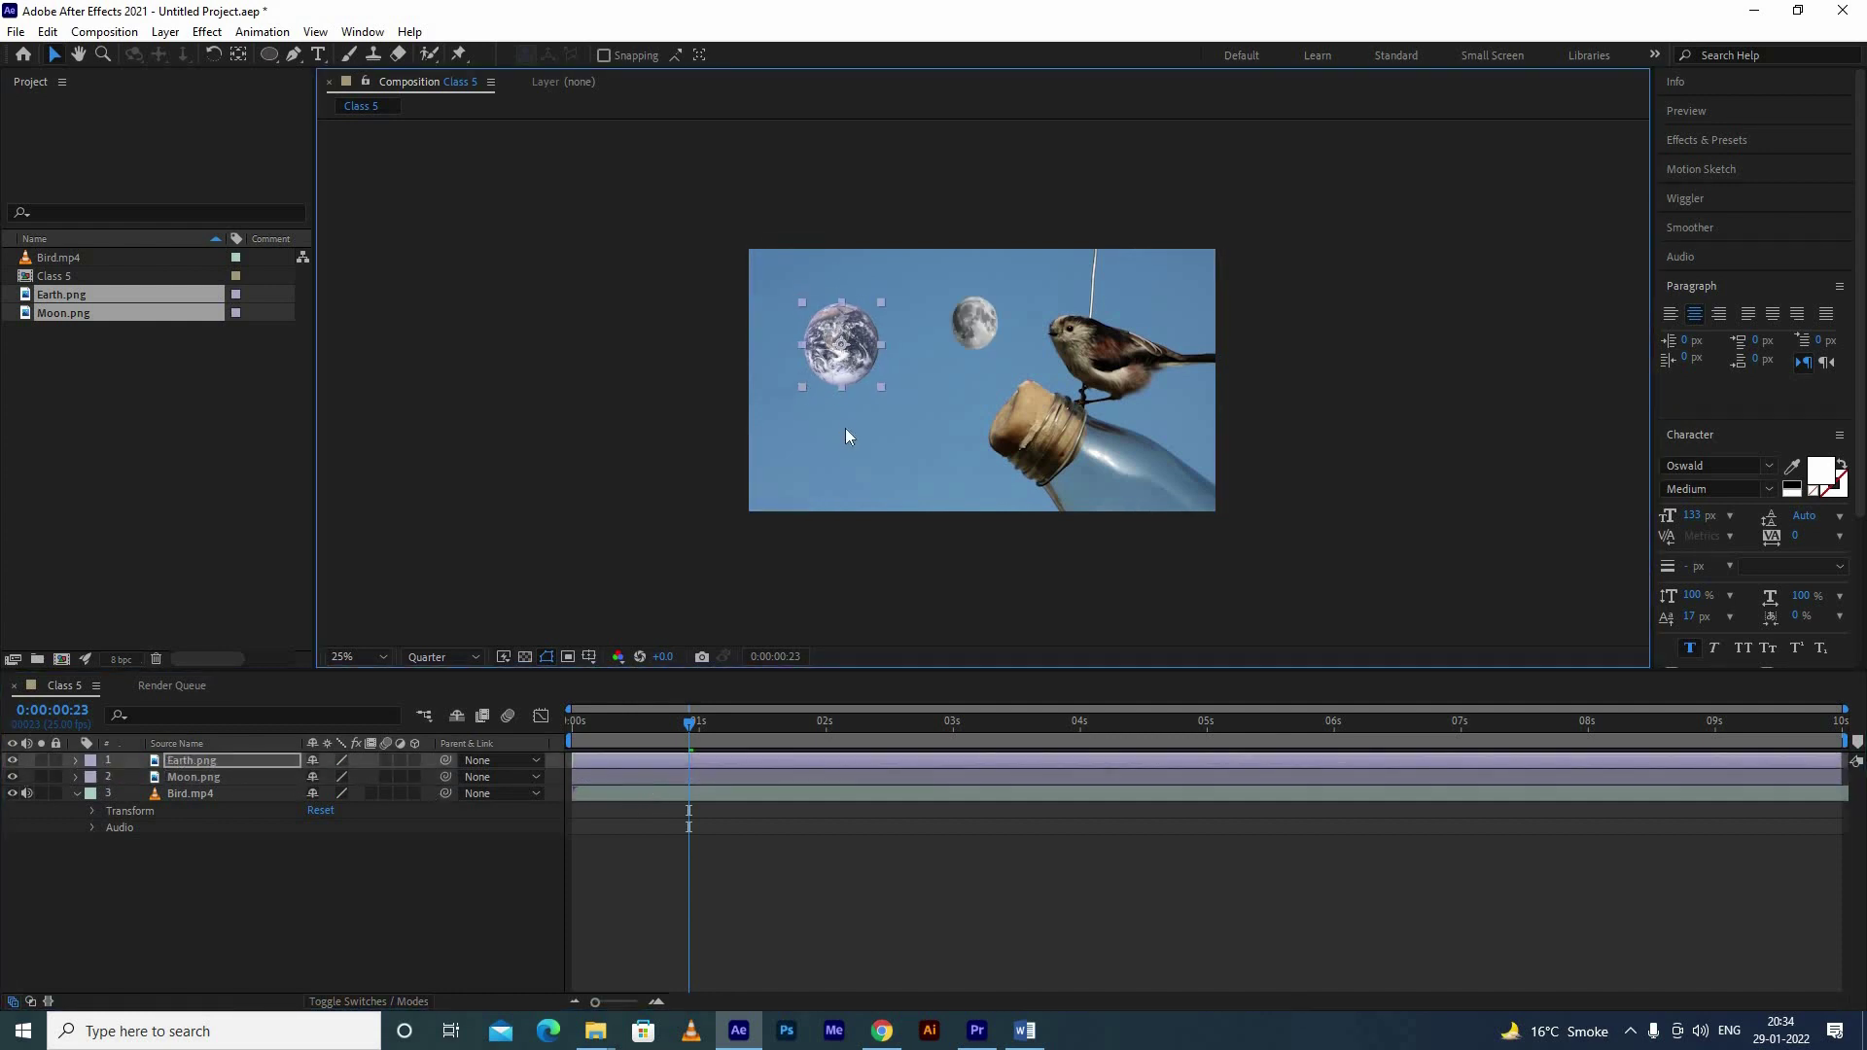
left_click(669, 918)
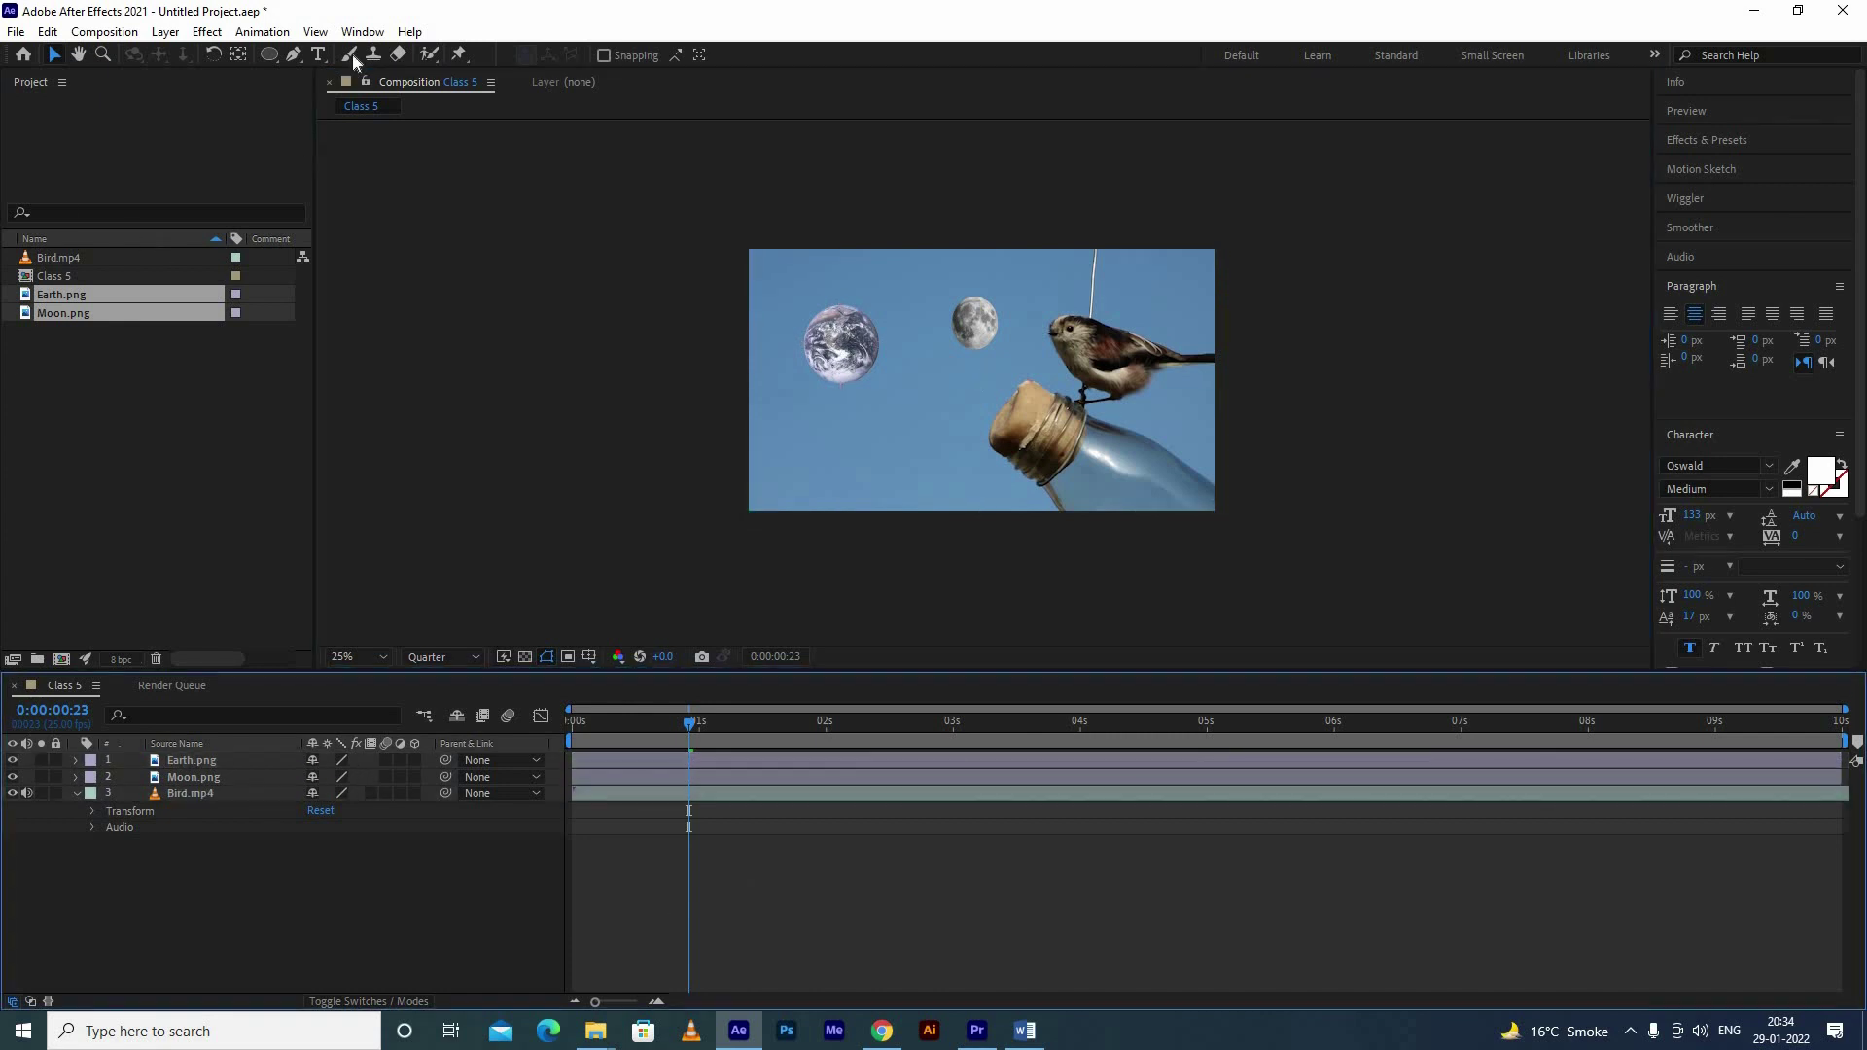
left_click(365, 33)
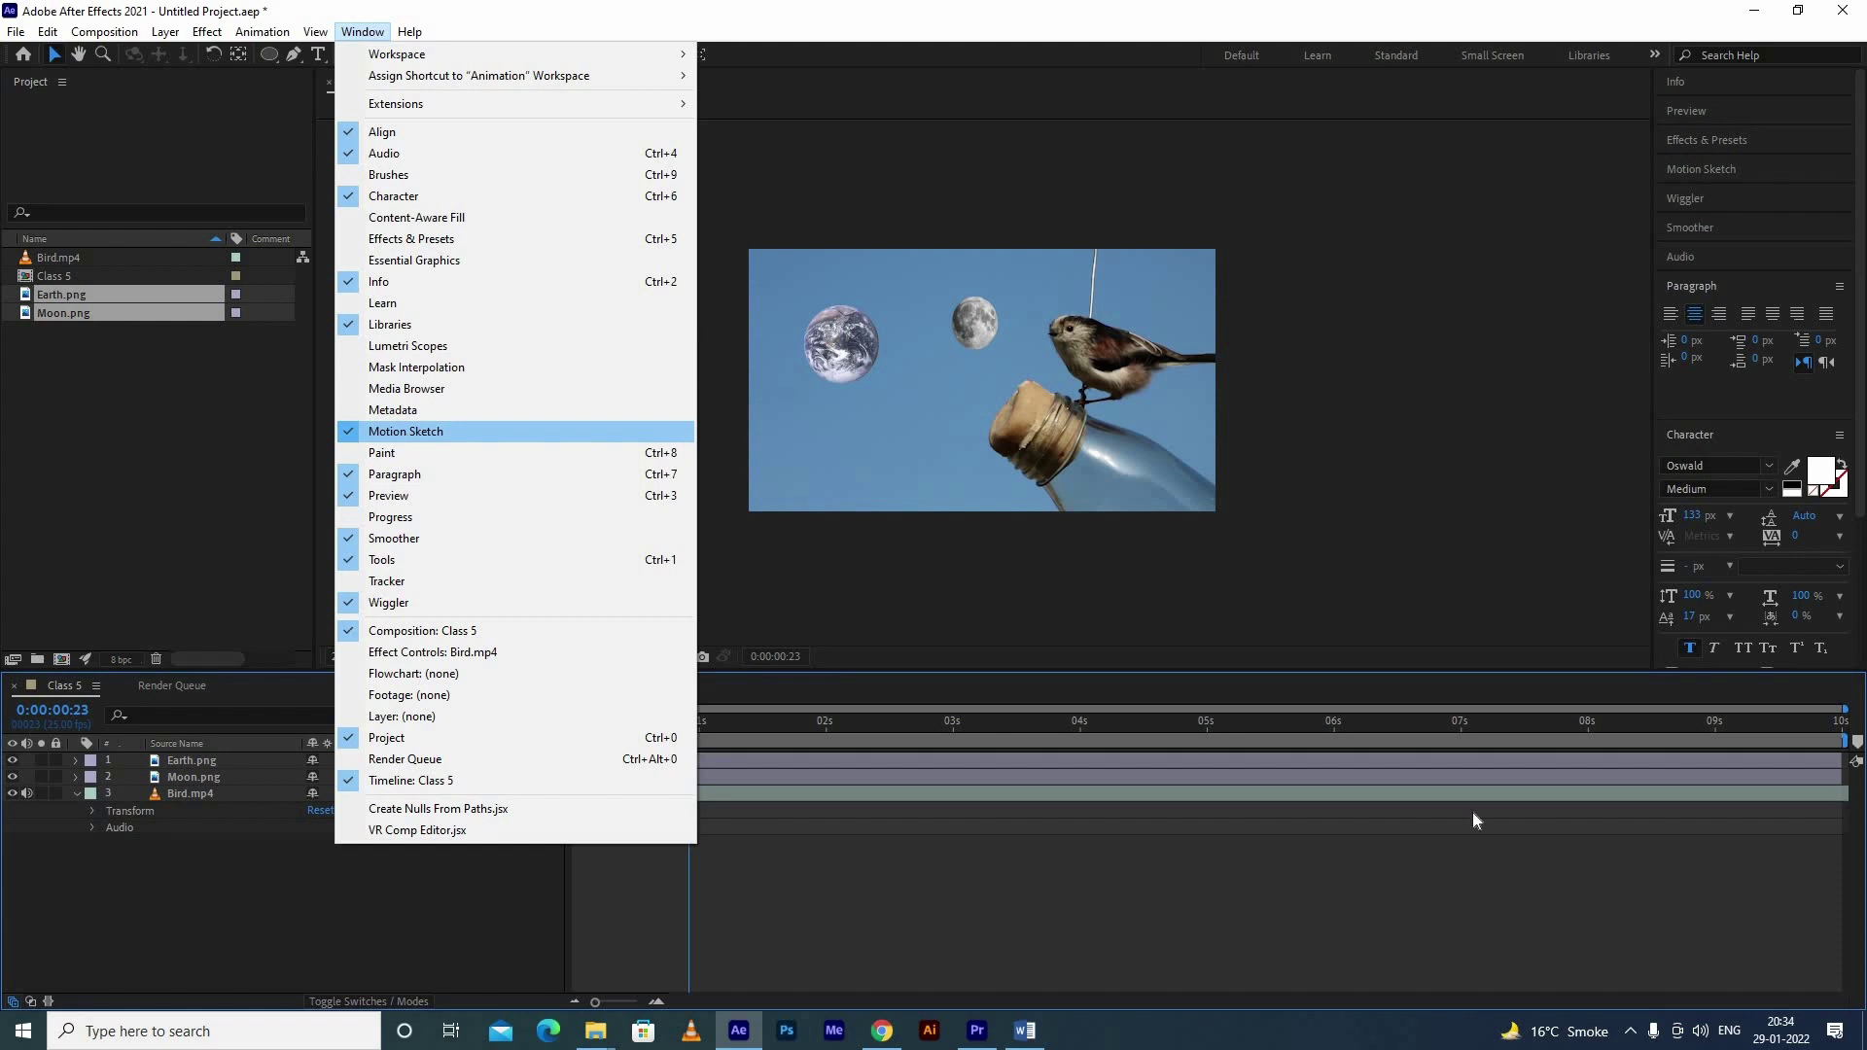
Step: Open the Motion Sketch panel (100% capture, smoothing 1) and select the Earth layer
left_click(407, 434)
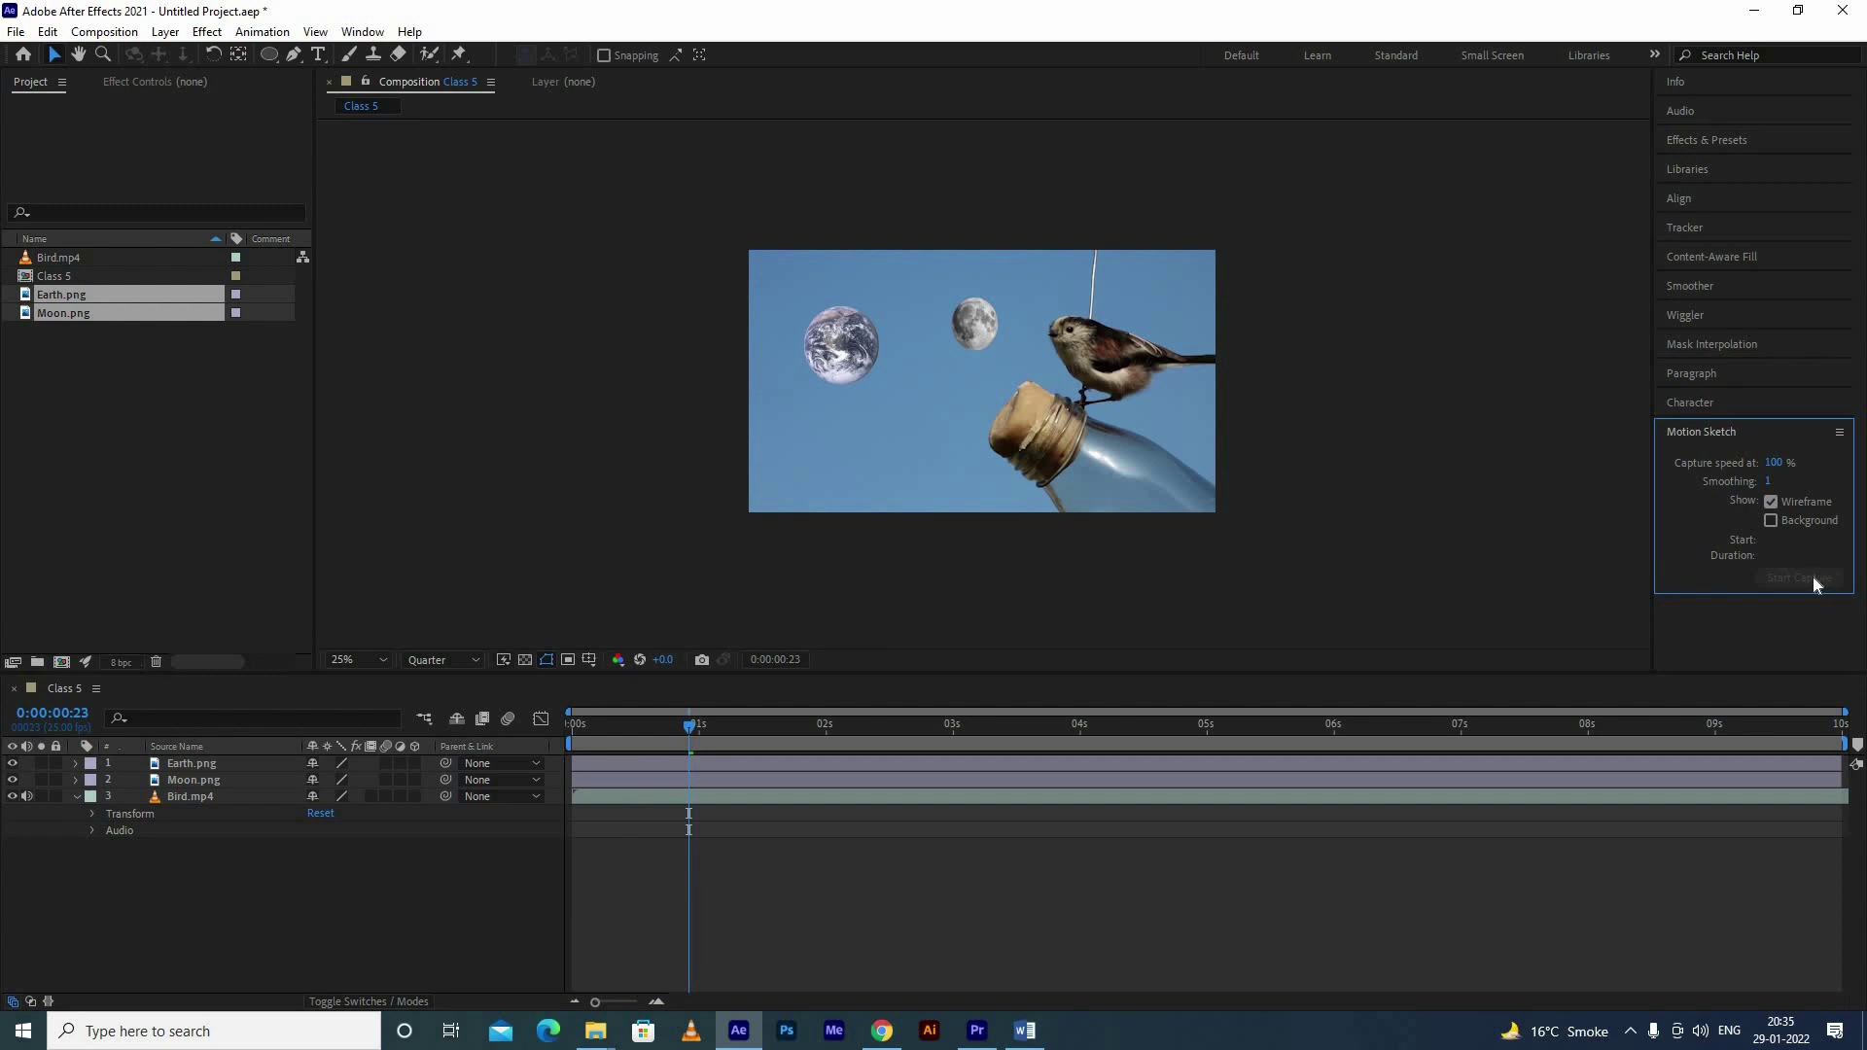
left_click(1065, 418)
left_click(853, 367)
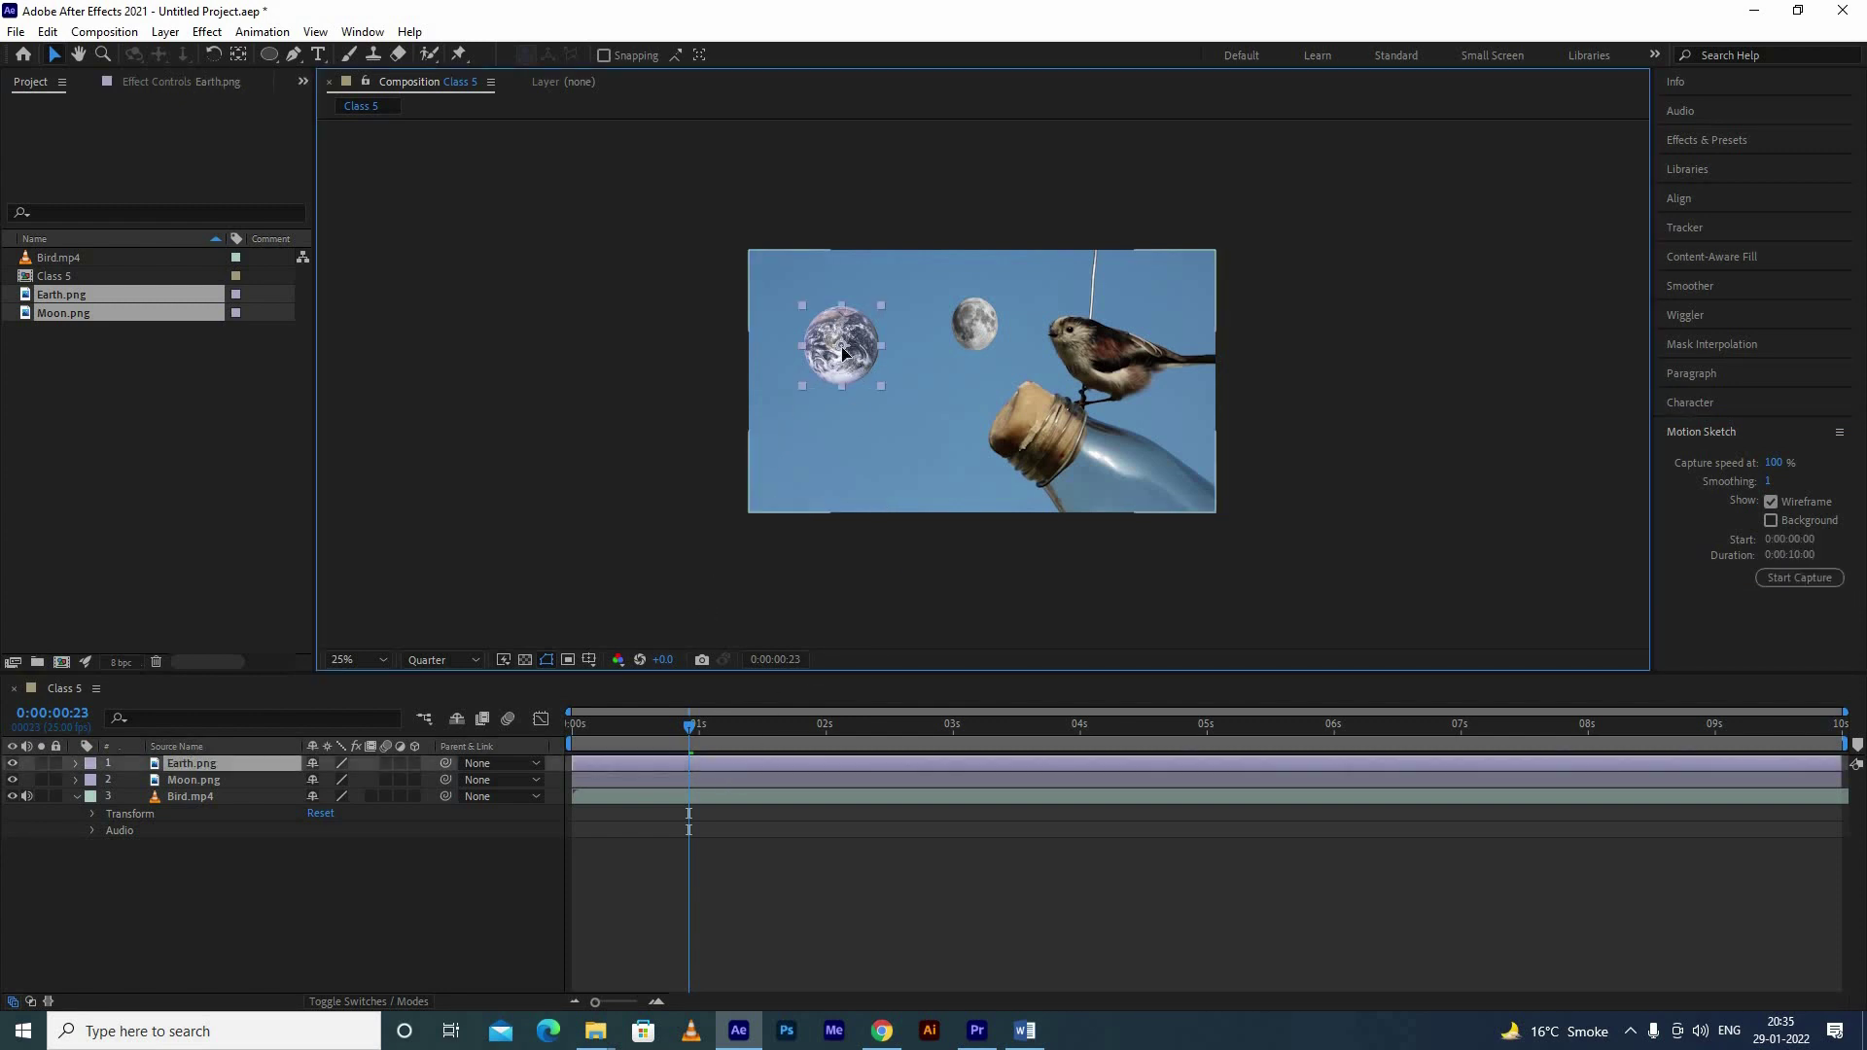
Step: Place Earth just off the left edge and motion-sketch a wavy path past the right edge
left_click_drag(827, 371, 651, 386)
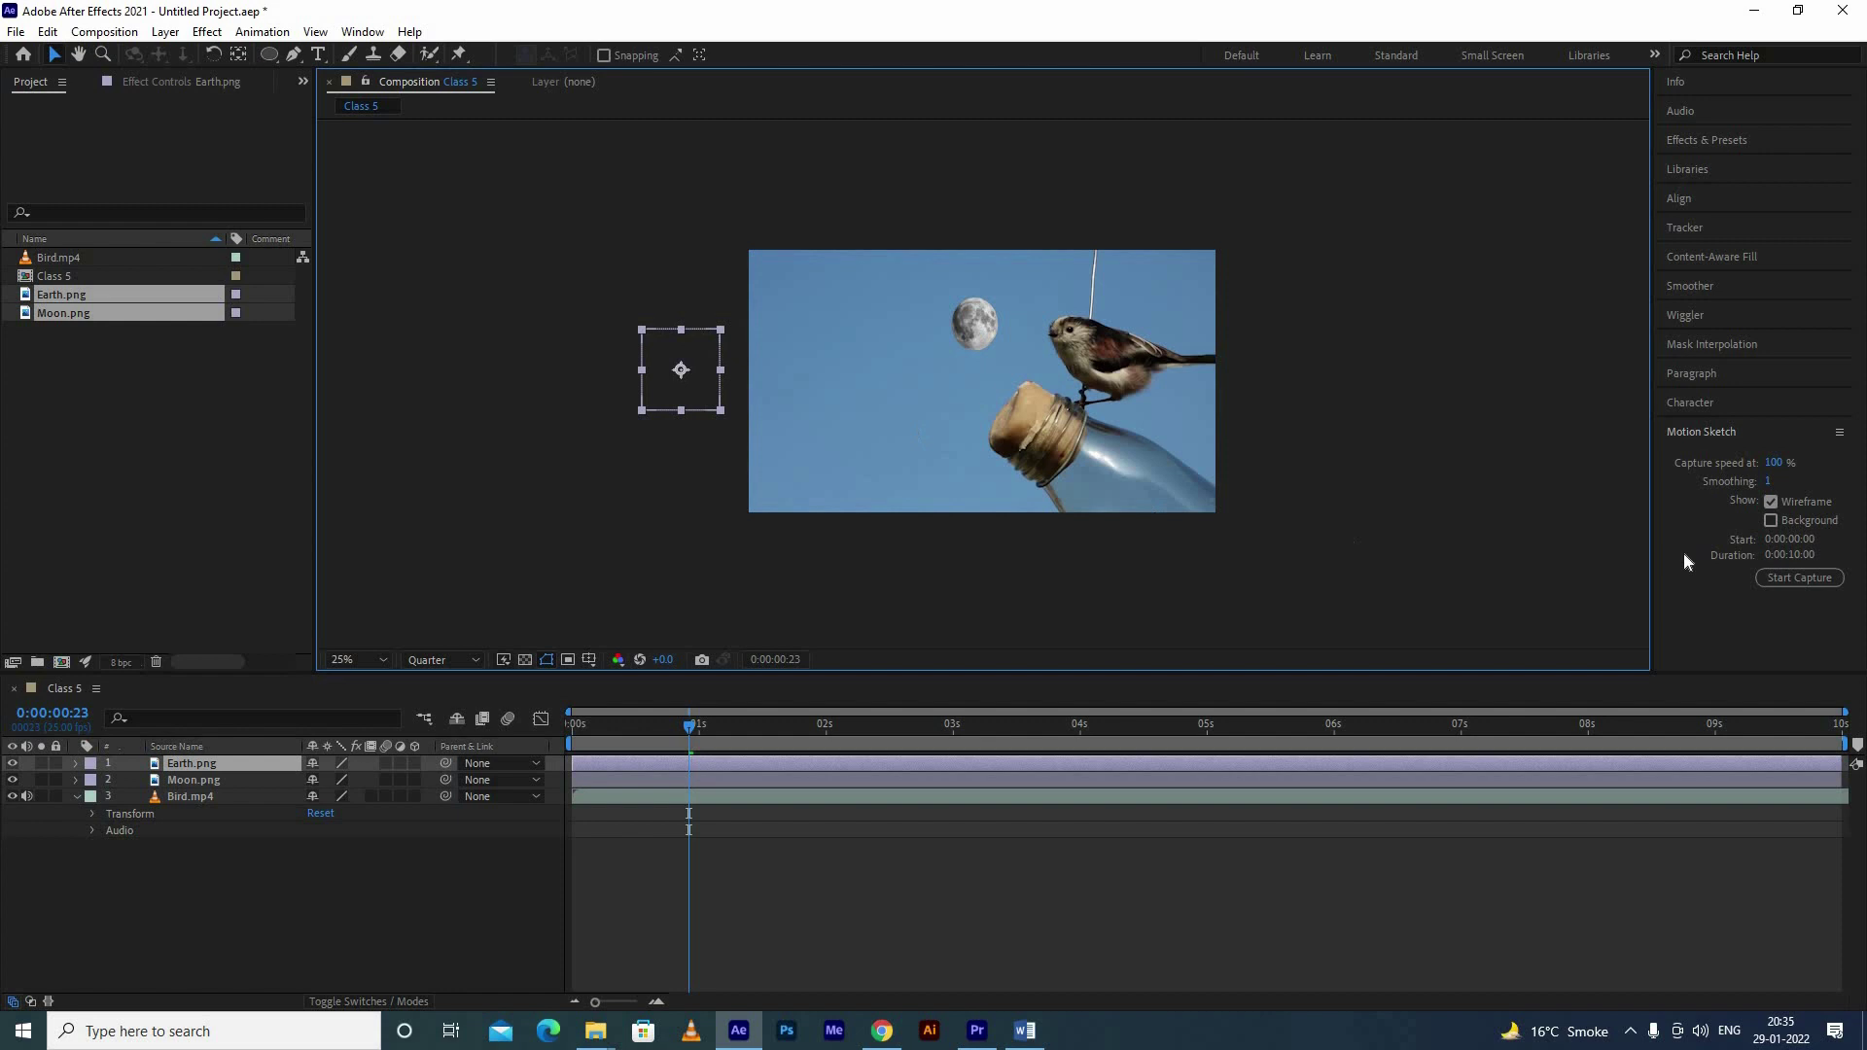
left_click(1795, 579)
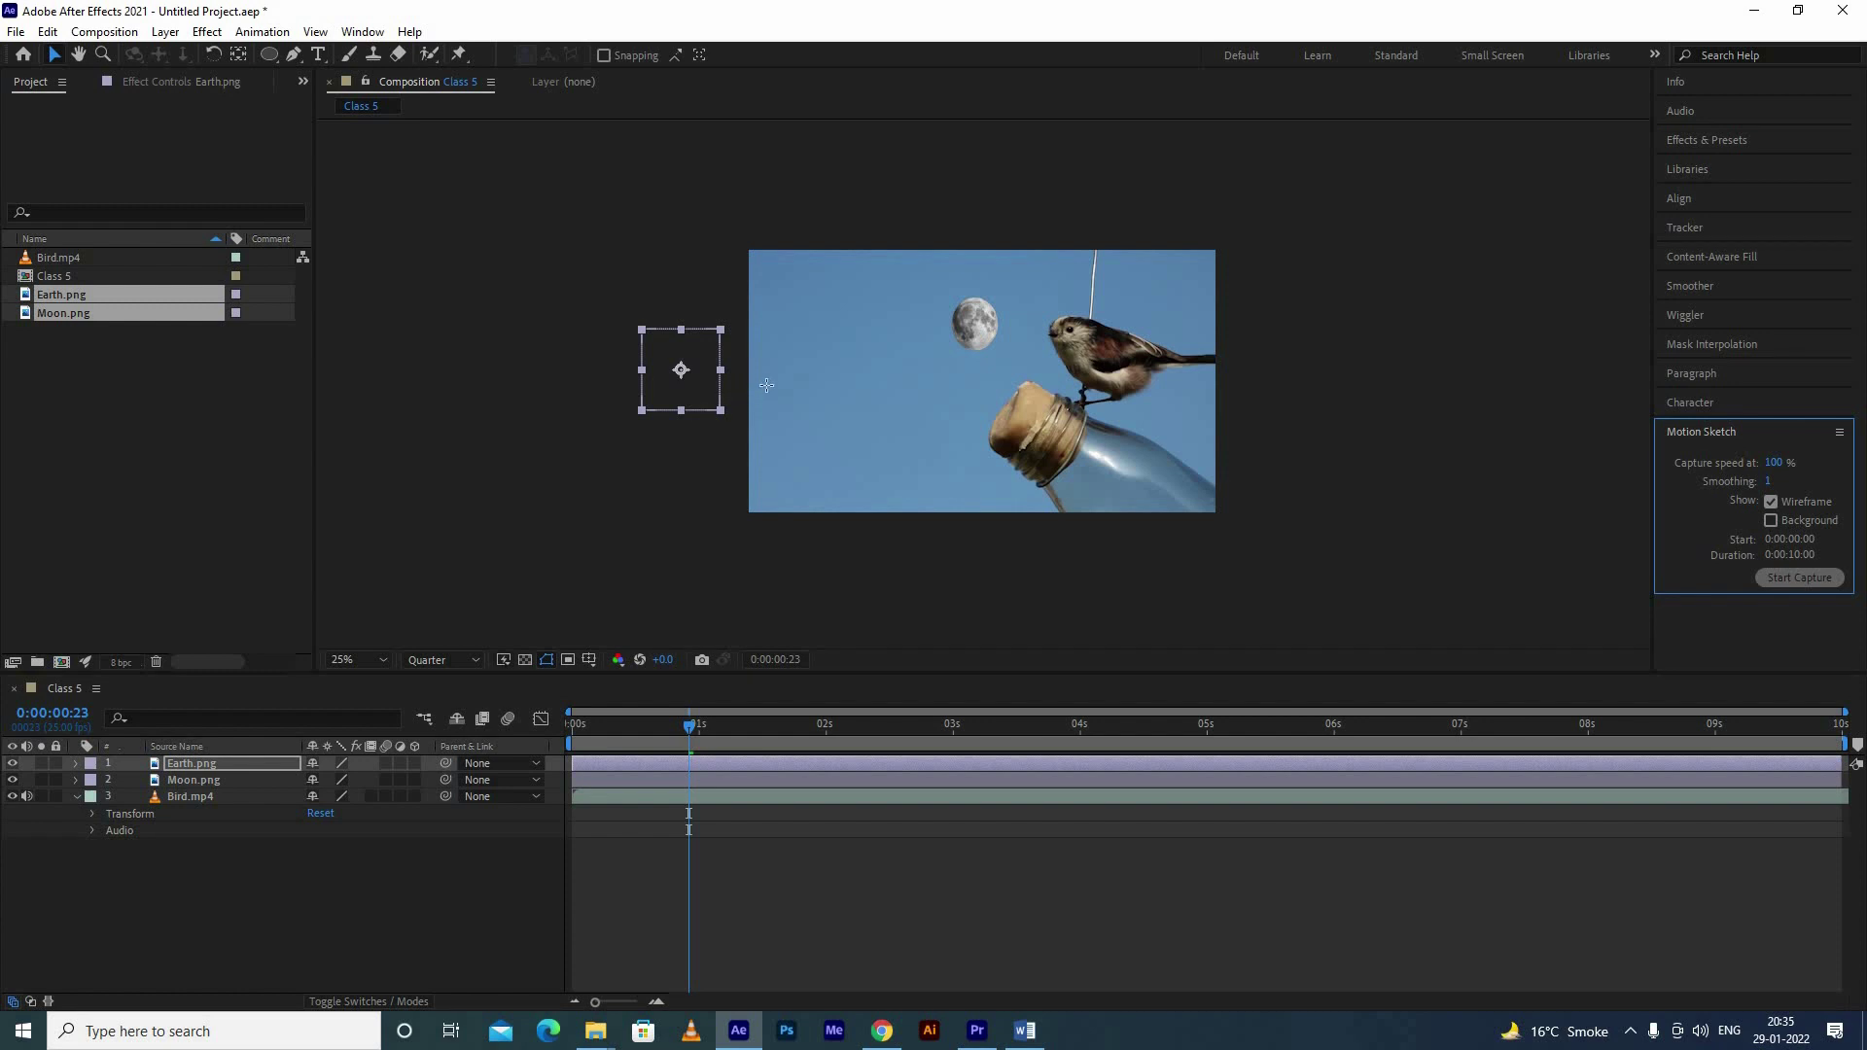
left_click_drag(780, 352, 1012, 352)
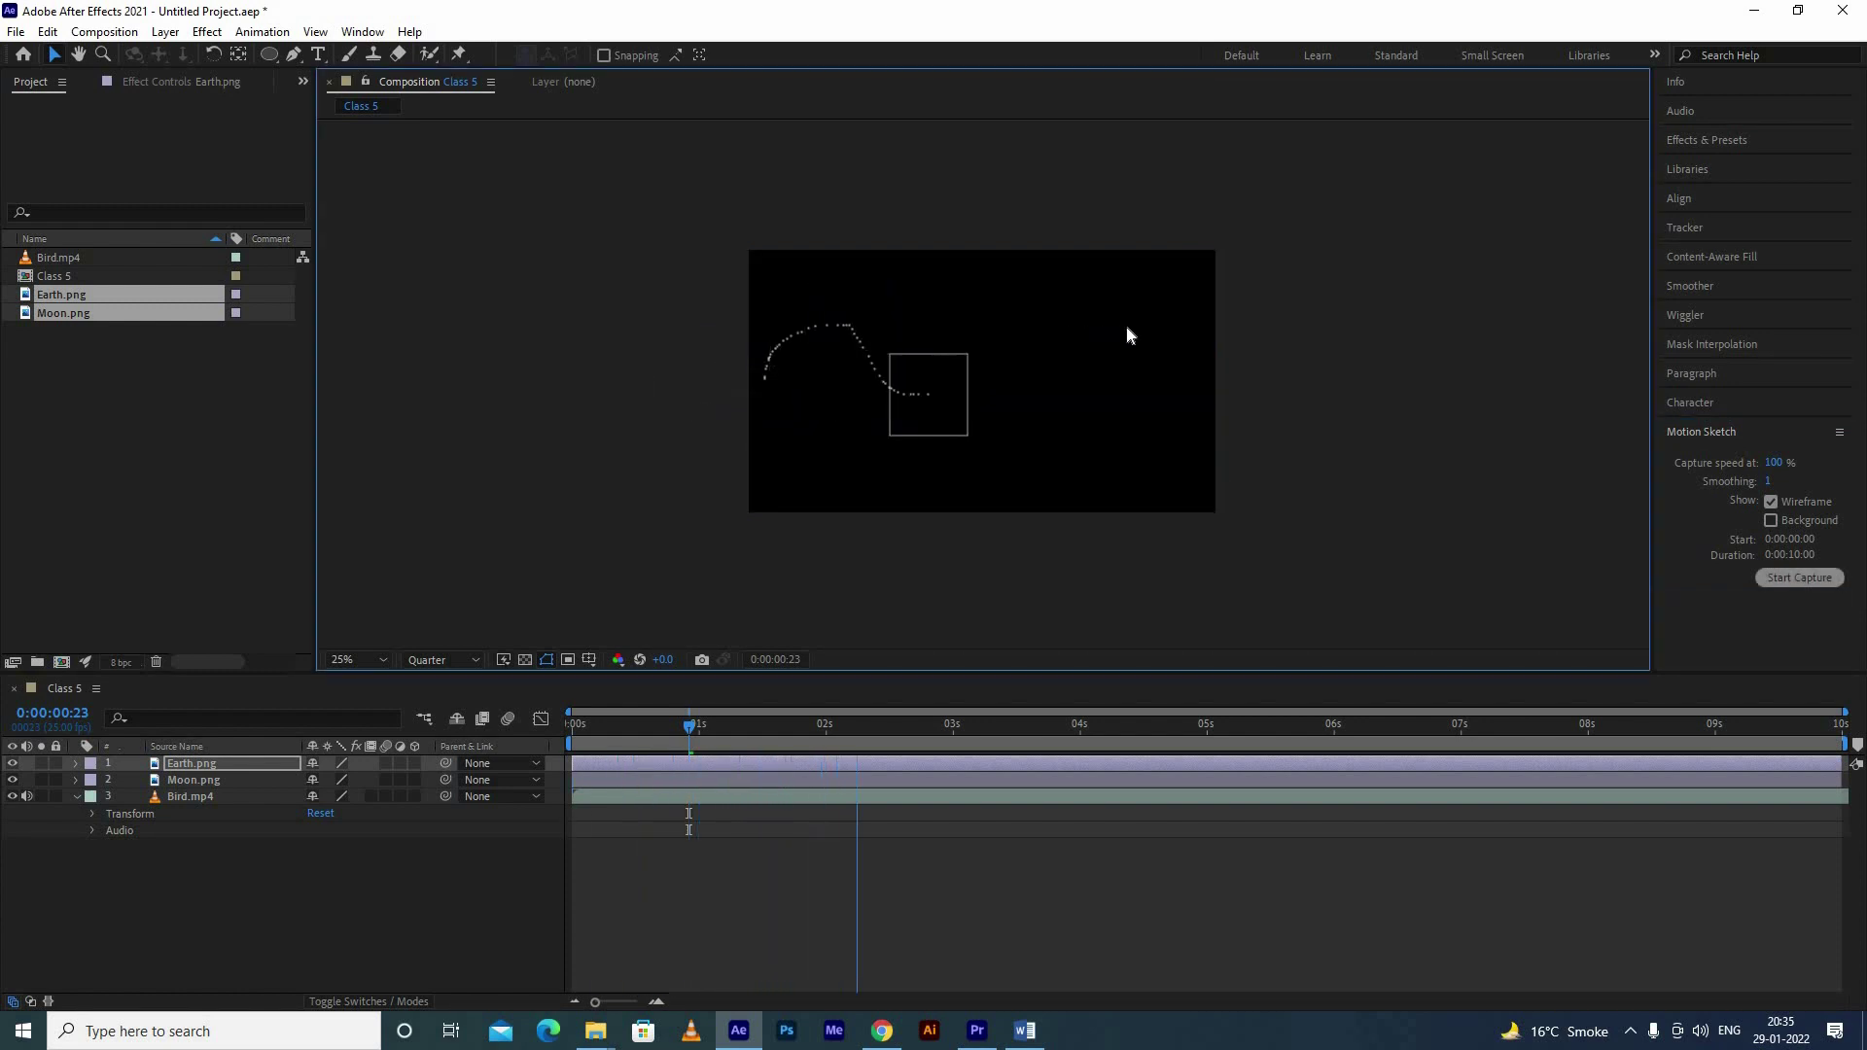
mouse_move(1012, 352)
left_mouse_down()
mouse_move(1229, 329)
mouse_move(1269, 304)
left_mouse_up()
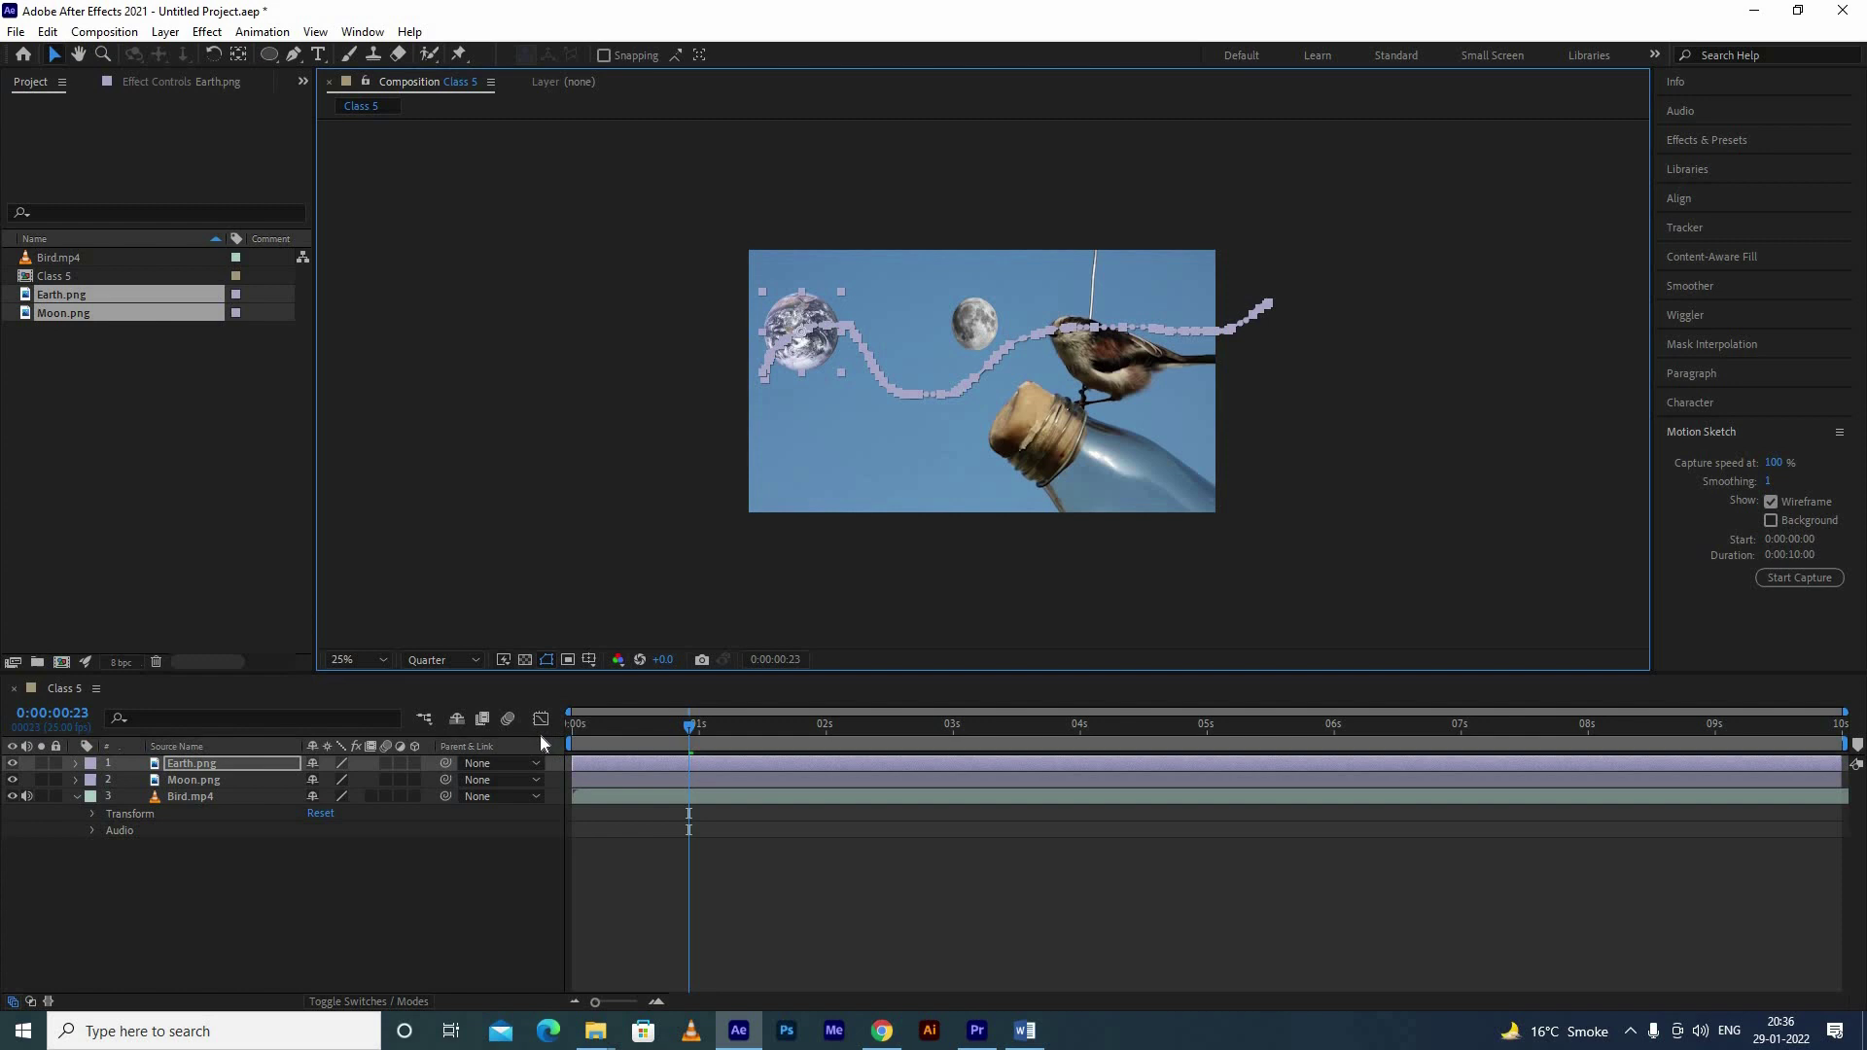
Step: Preview Earth's sketched motion and reveal its dense Position keyframes with U
left_click(492, 744)
key("Home")
key("space")
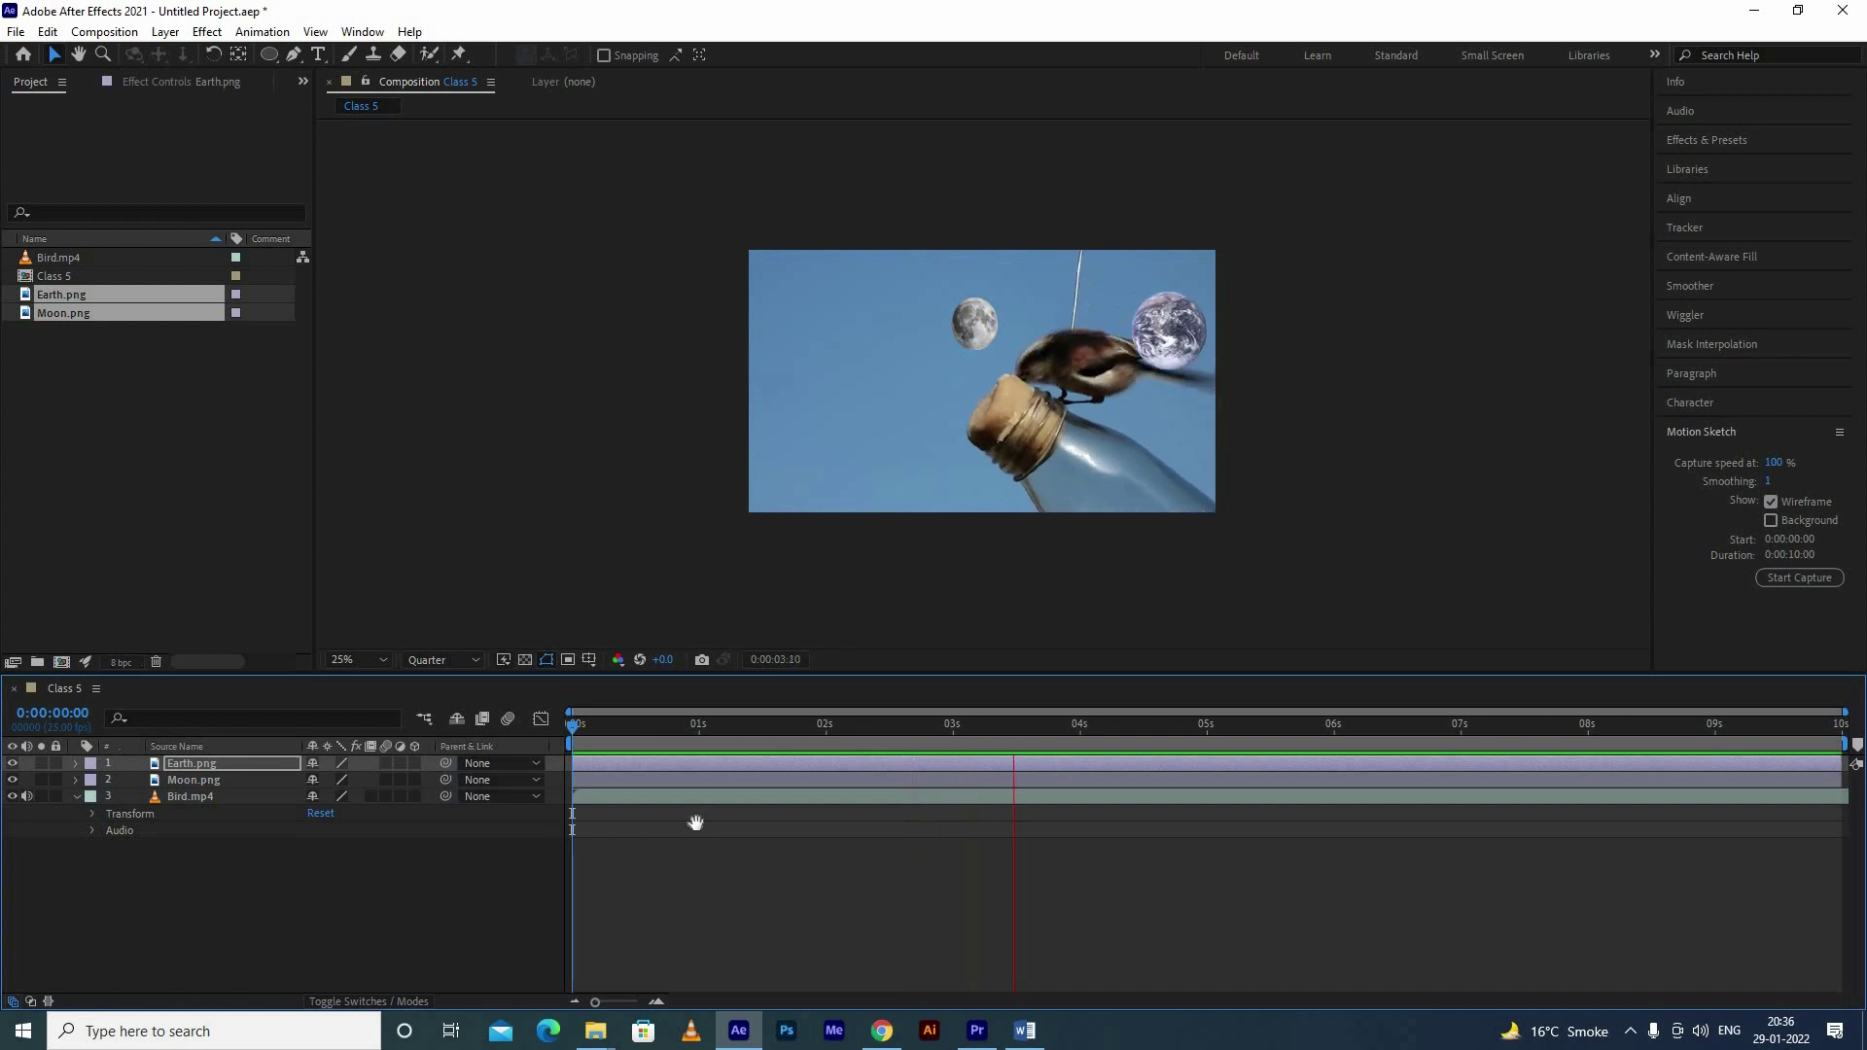
key("space")
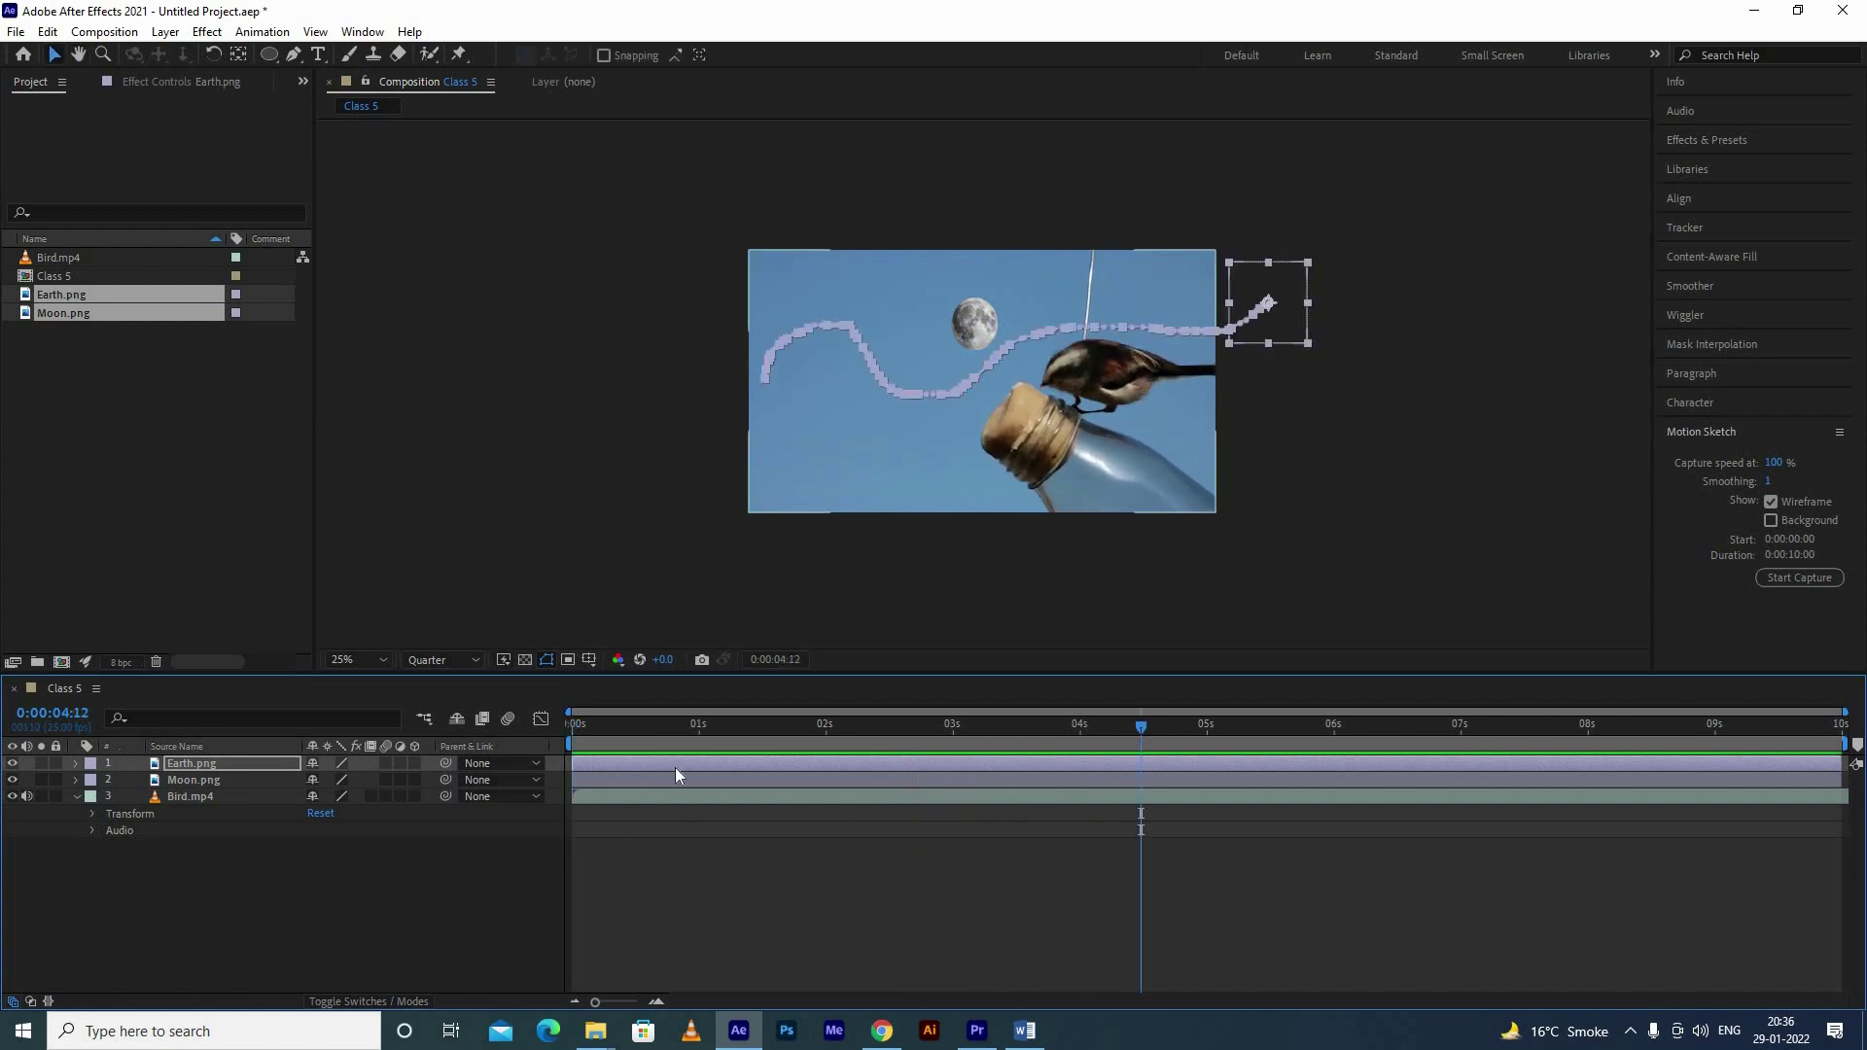
left_click(681, 762)
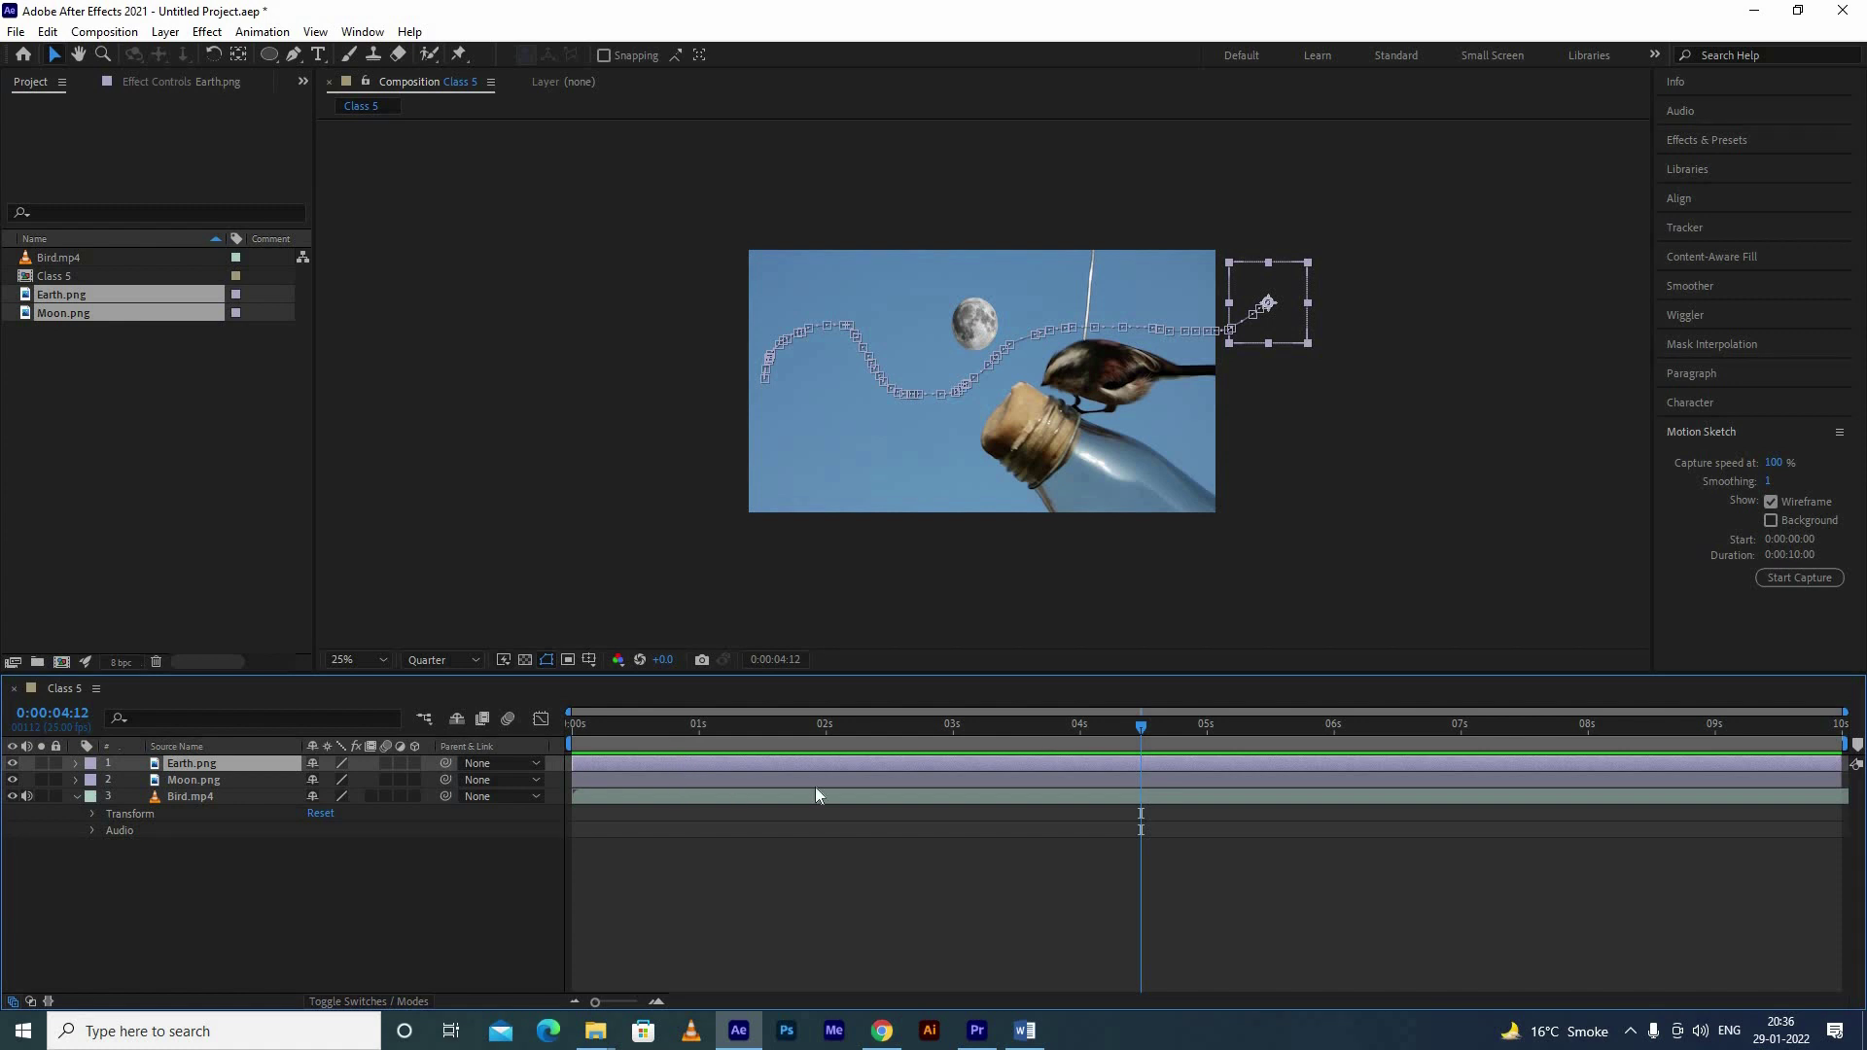
key("u")
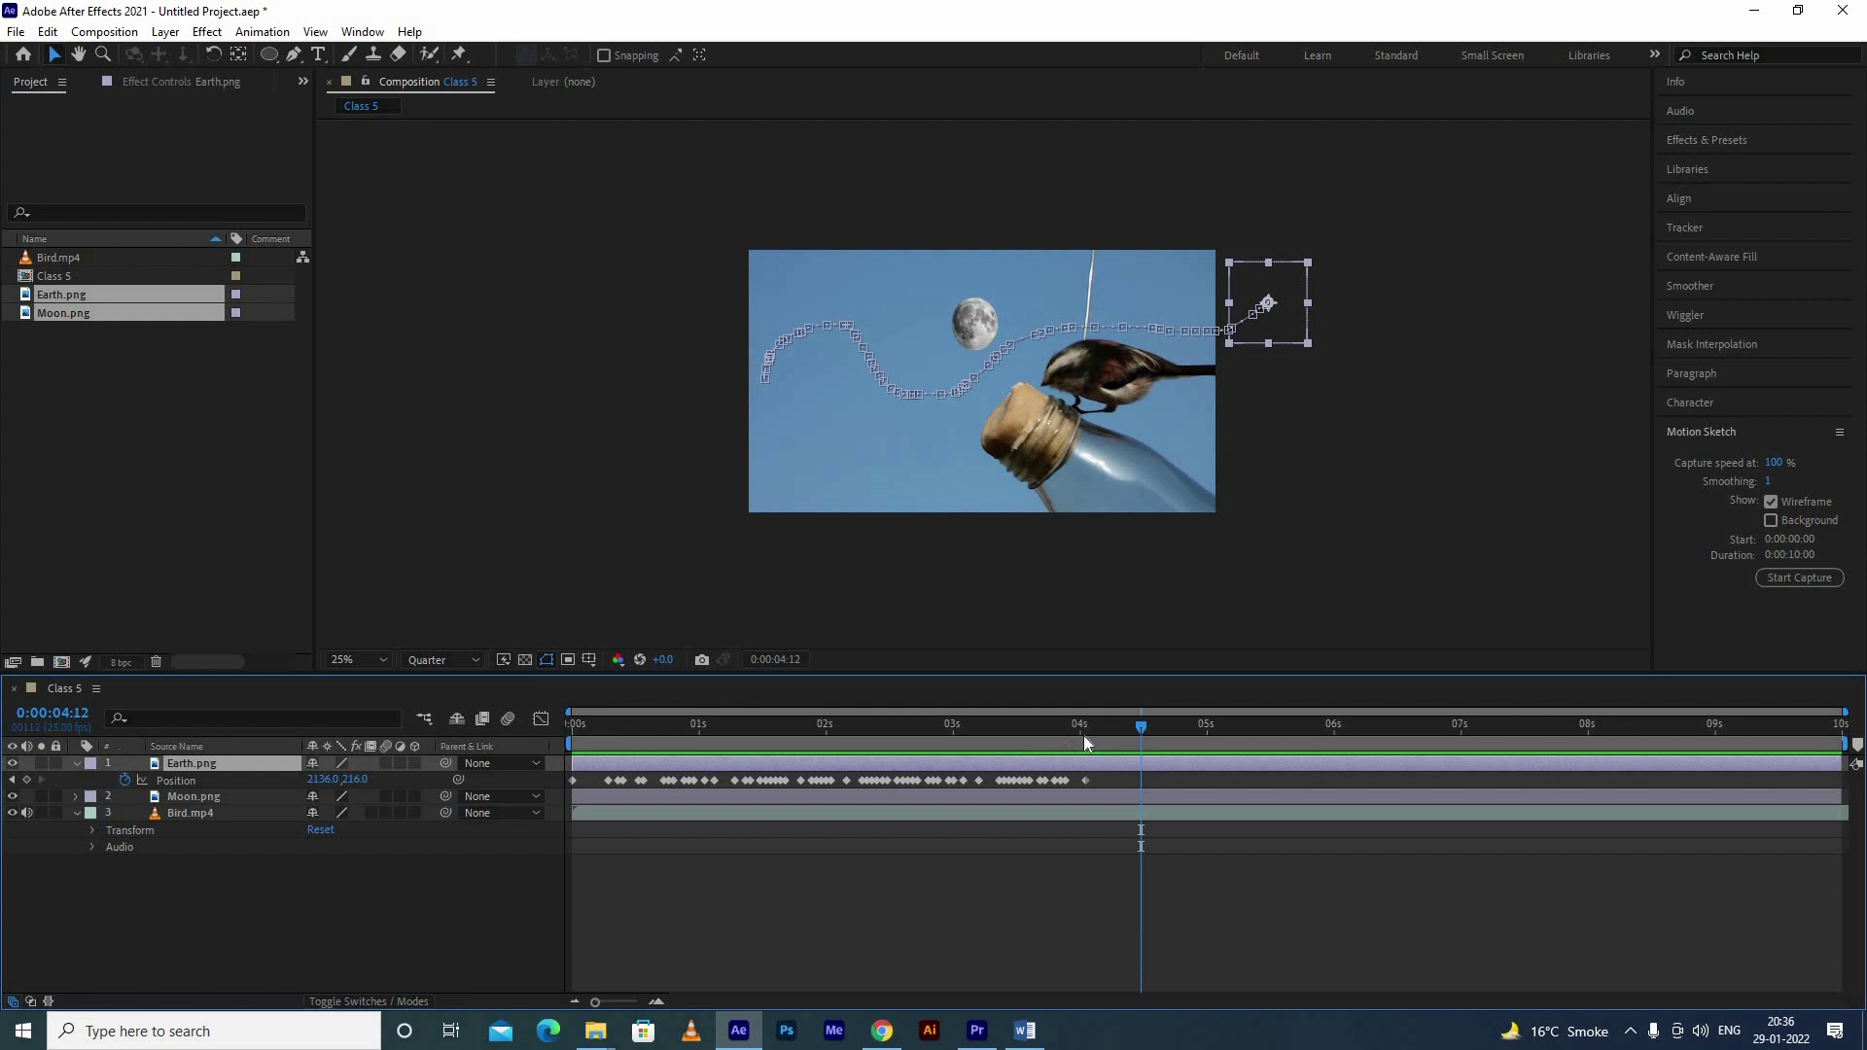
key("Home")
key("space")
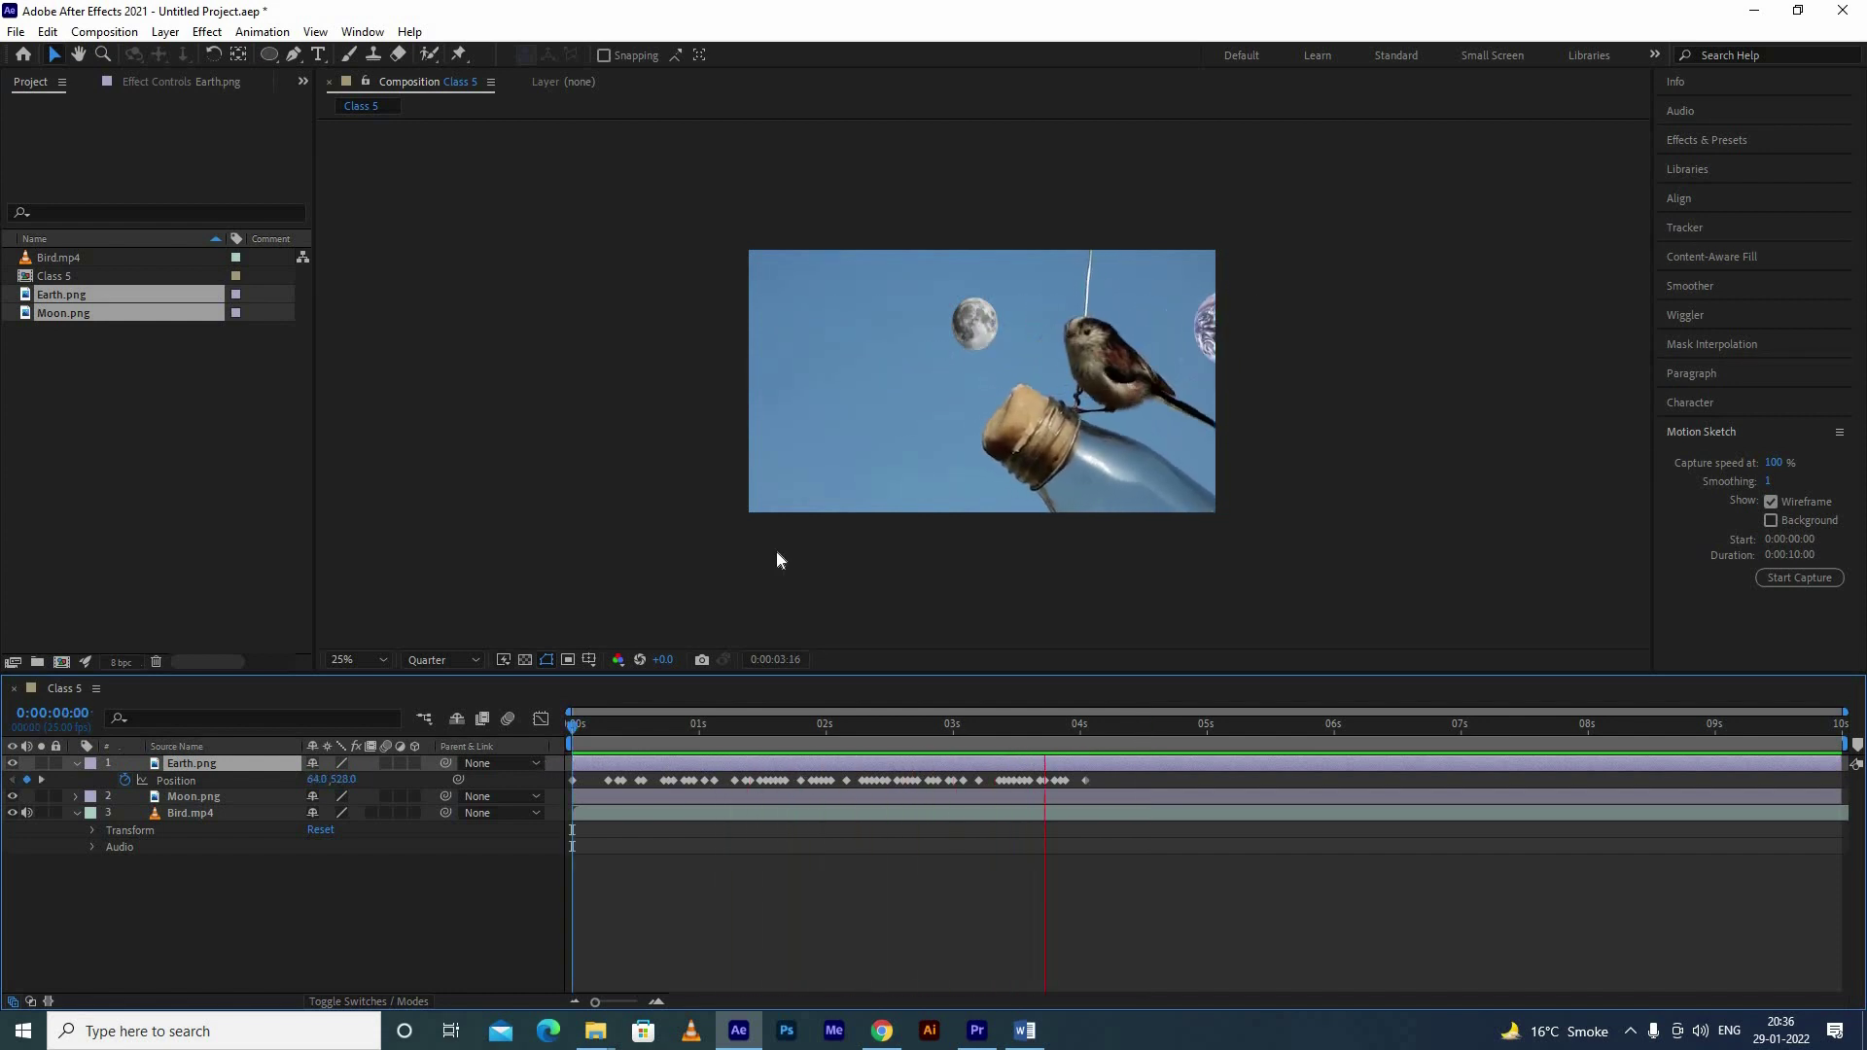
Step: Stop playback and set Motion Sketch Smoothing to 20
key("space")
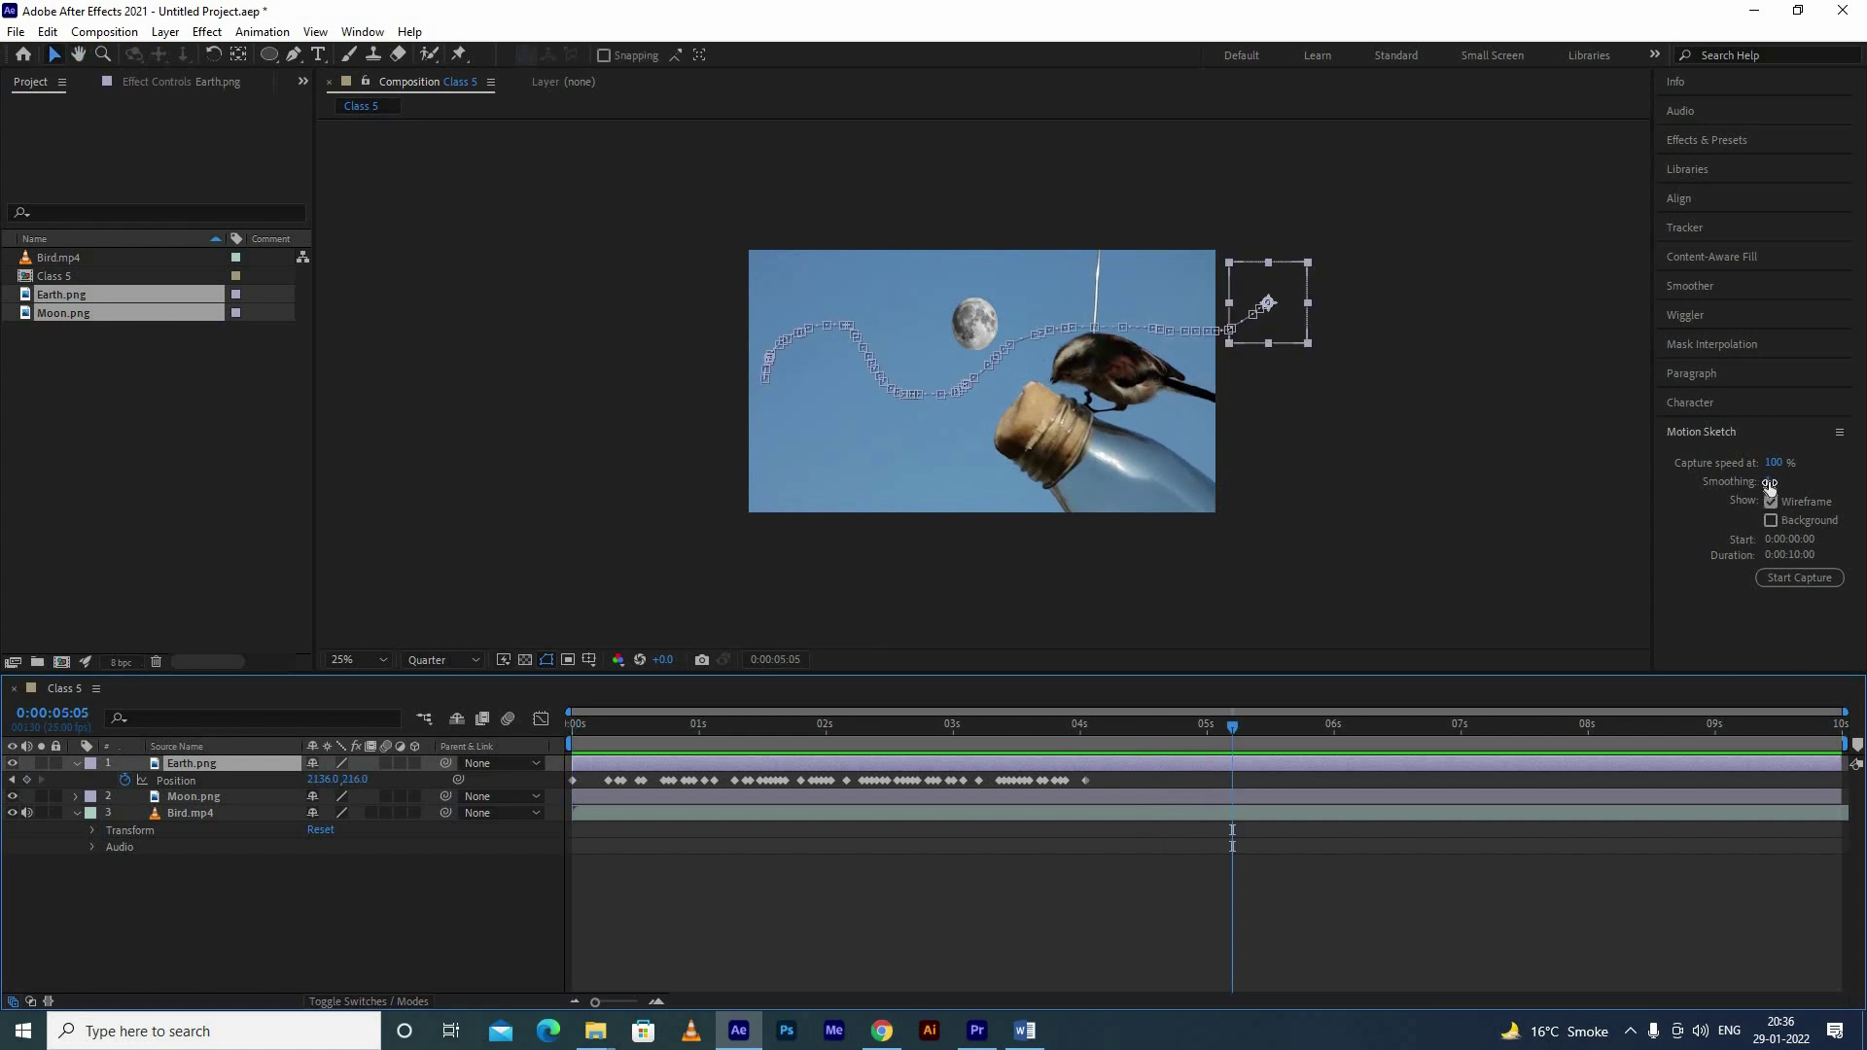
left_click(1770, 483)
type("20")
key("Return")
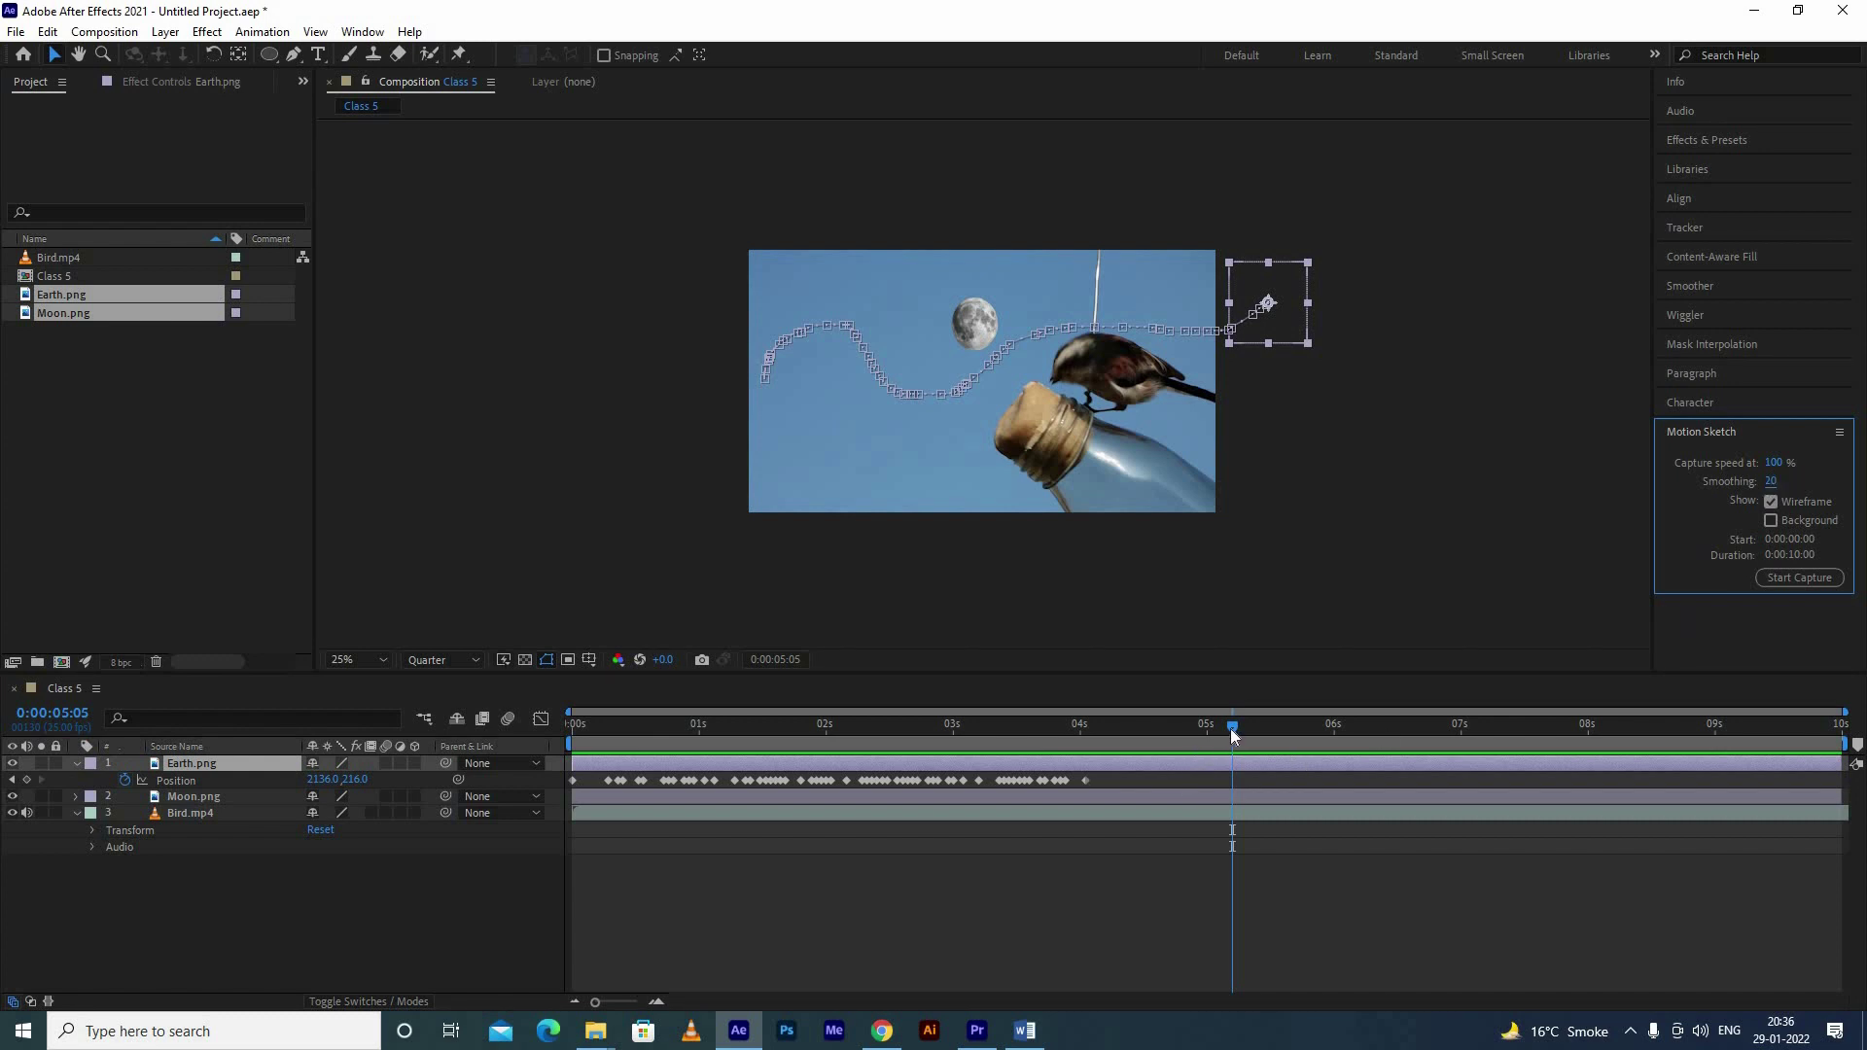
Step: Re-sketch Earth's path across the frame and preview the smoother result
left_click(1813, 574)
mouse_move(879, 375)
left_mouse_down()
mouse_move(1070, 347)
mouse_move(1287, 754)
mouse_move(1231, 729)
left_mouse_up()
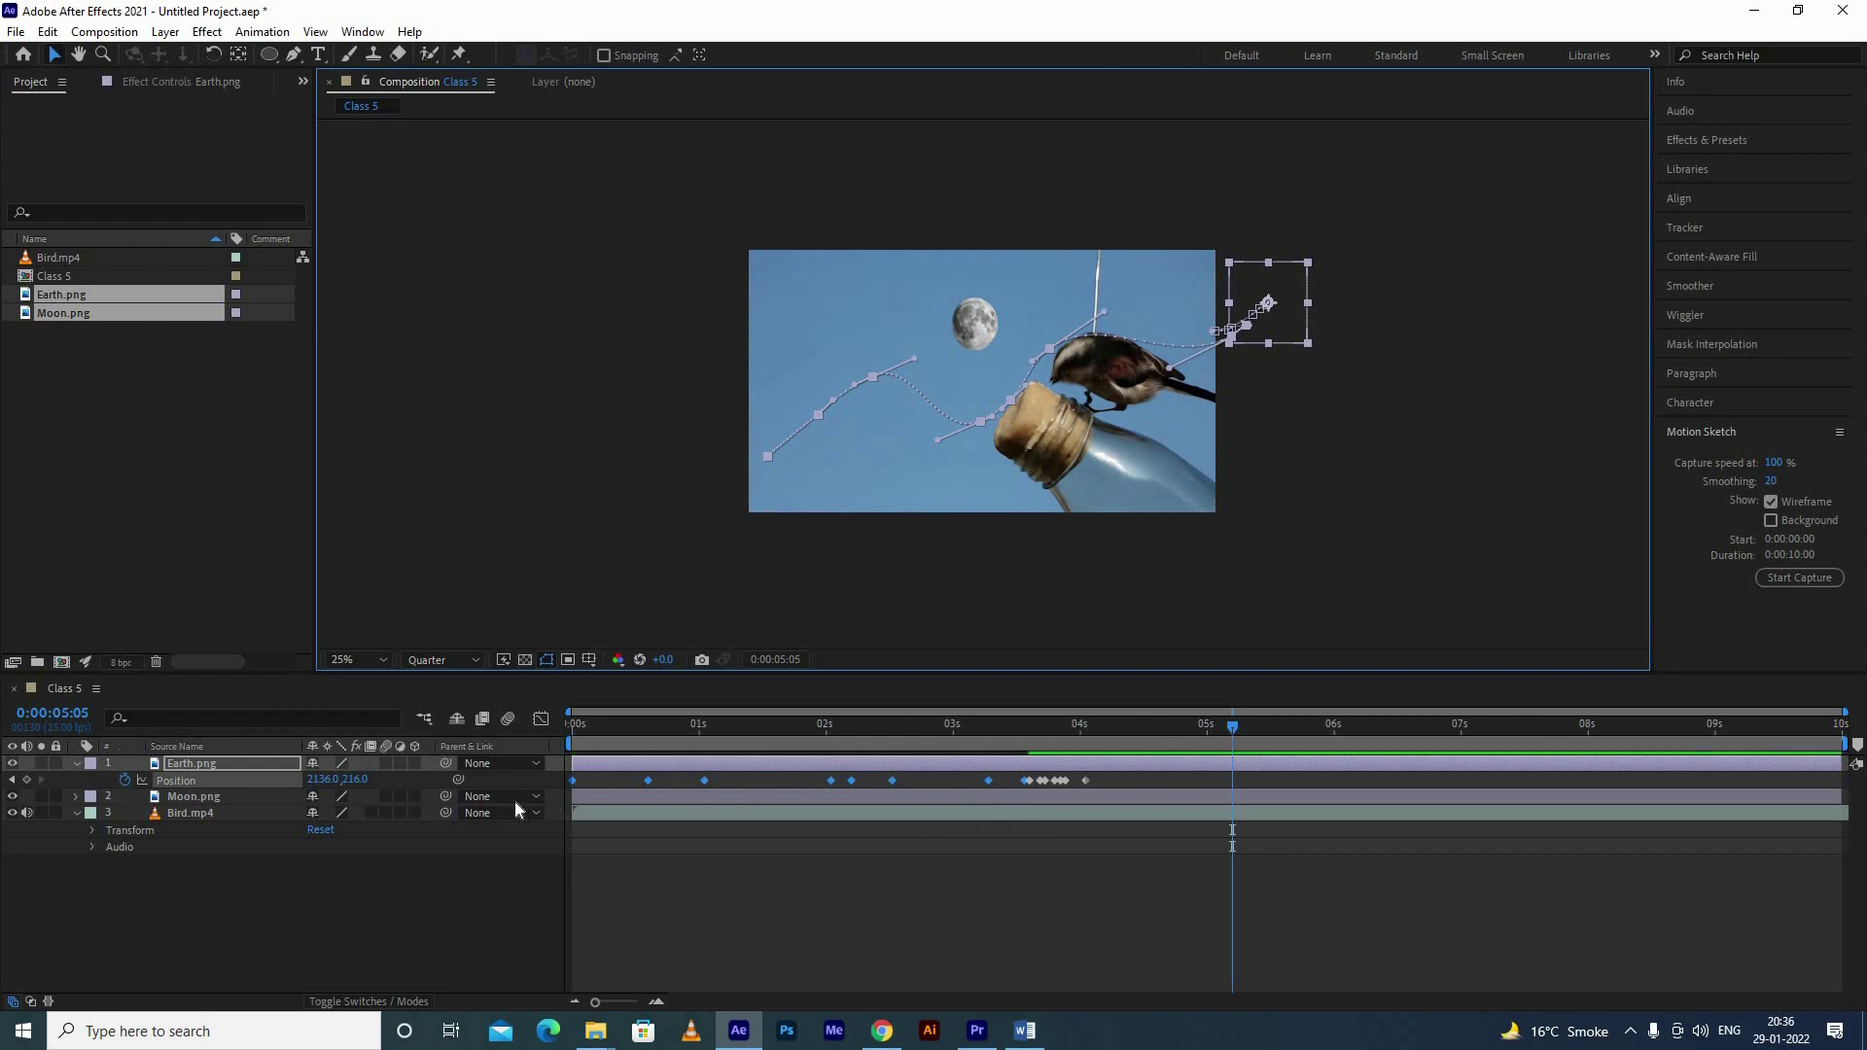
key("space")
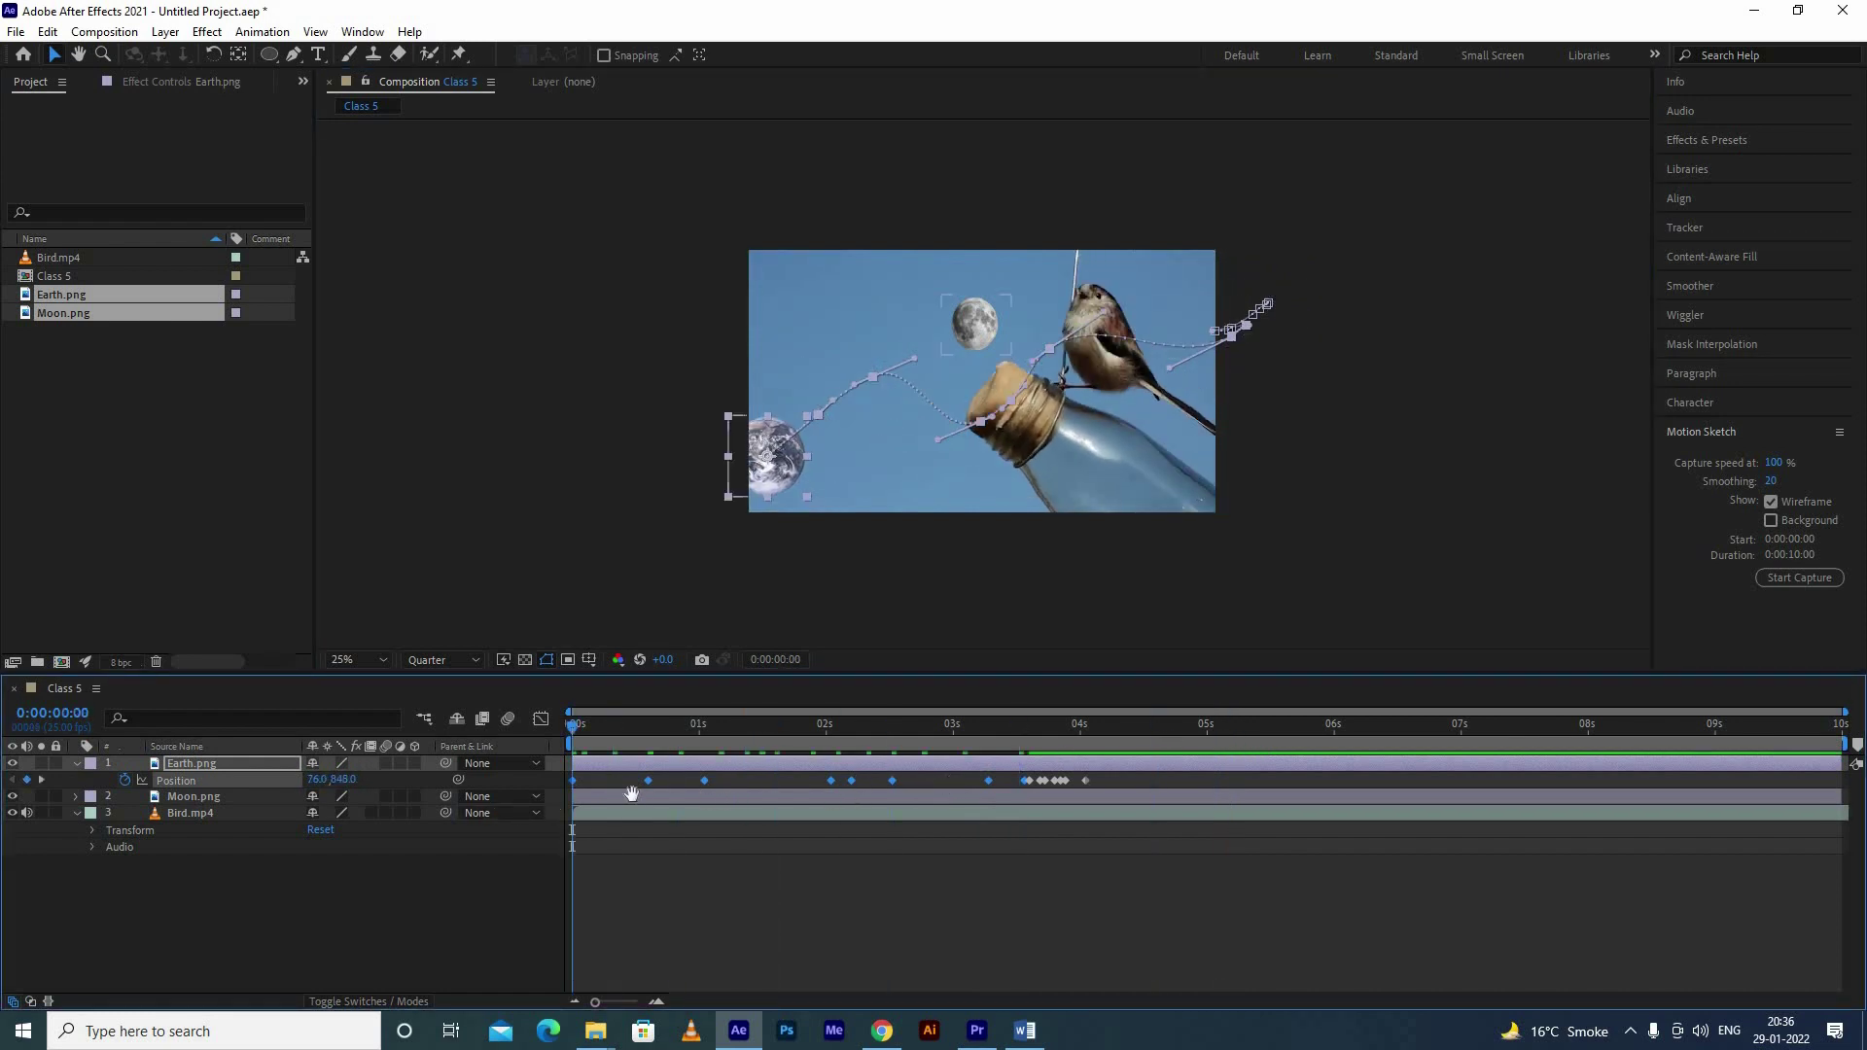
key("space")
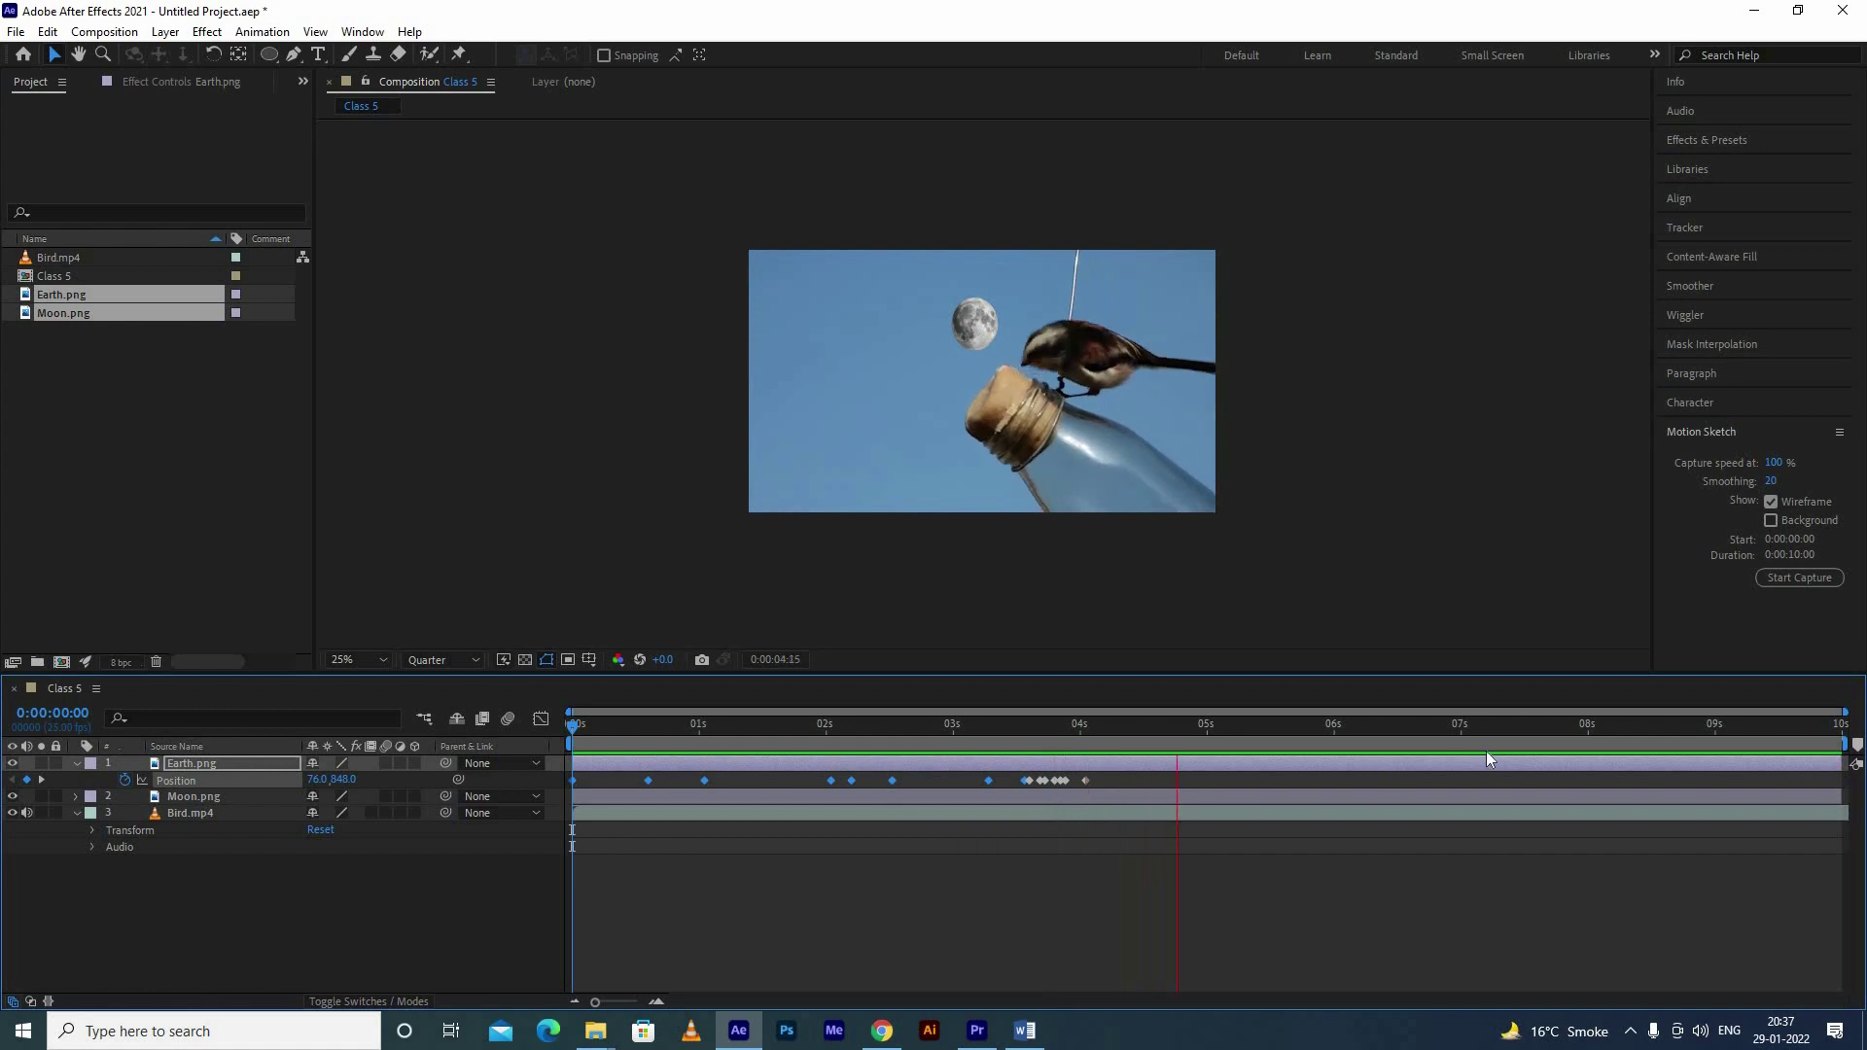
key("space")
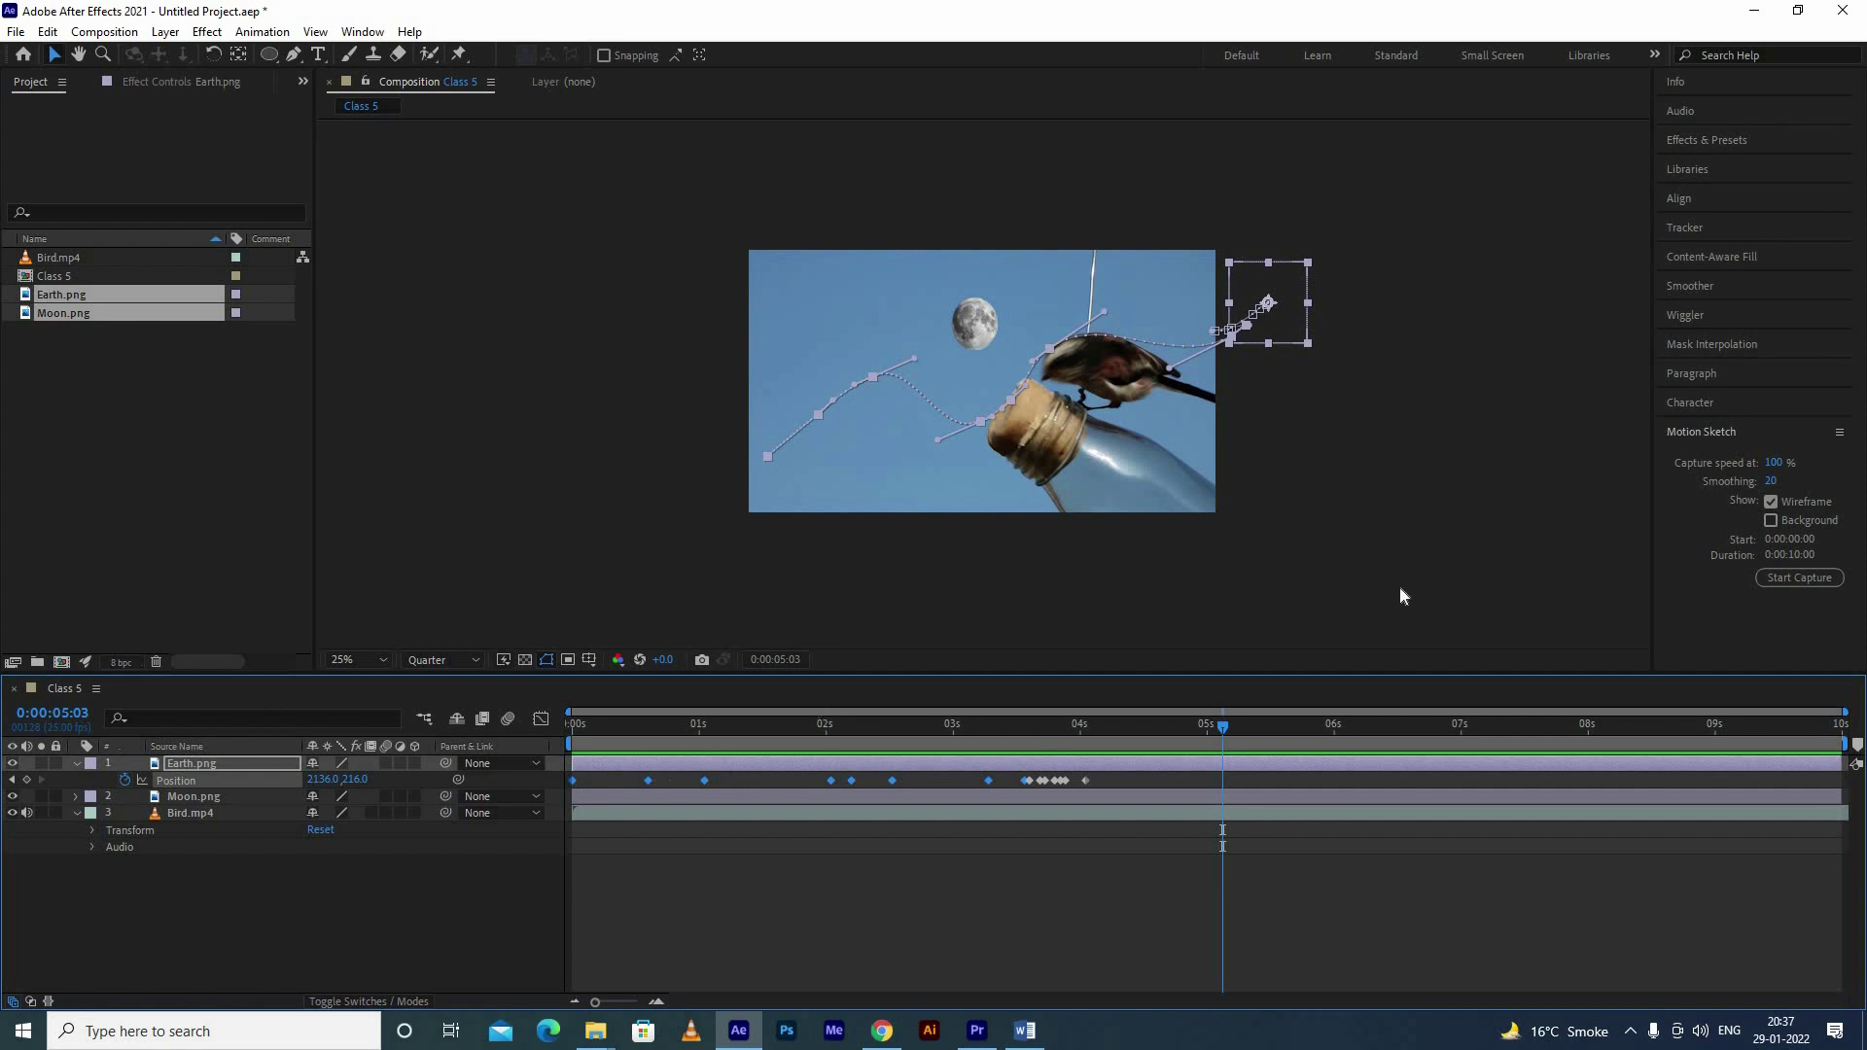
Step: Sketch a new Earth path with the footage shown as background, then preview it from the start
left_click(1777, 578)
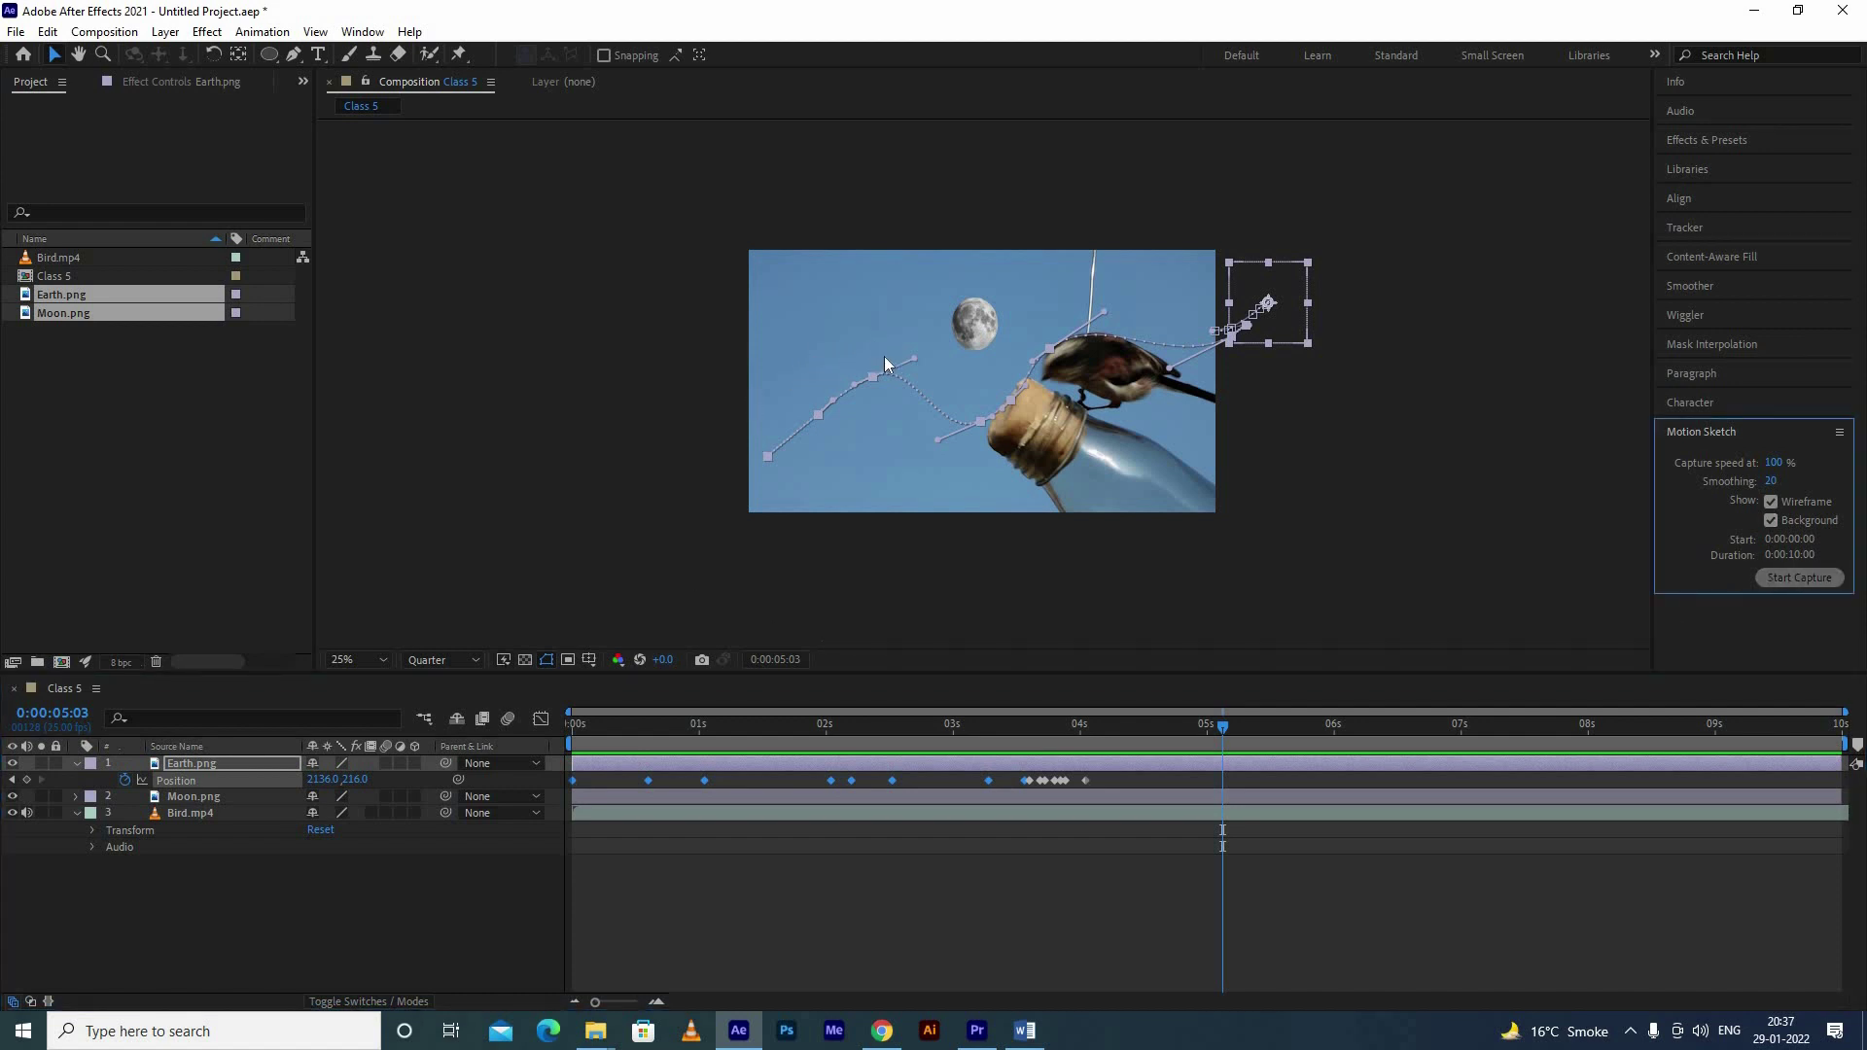
left_click_drag(745, 401, 1255, 327)
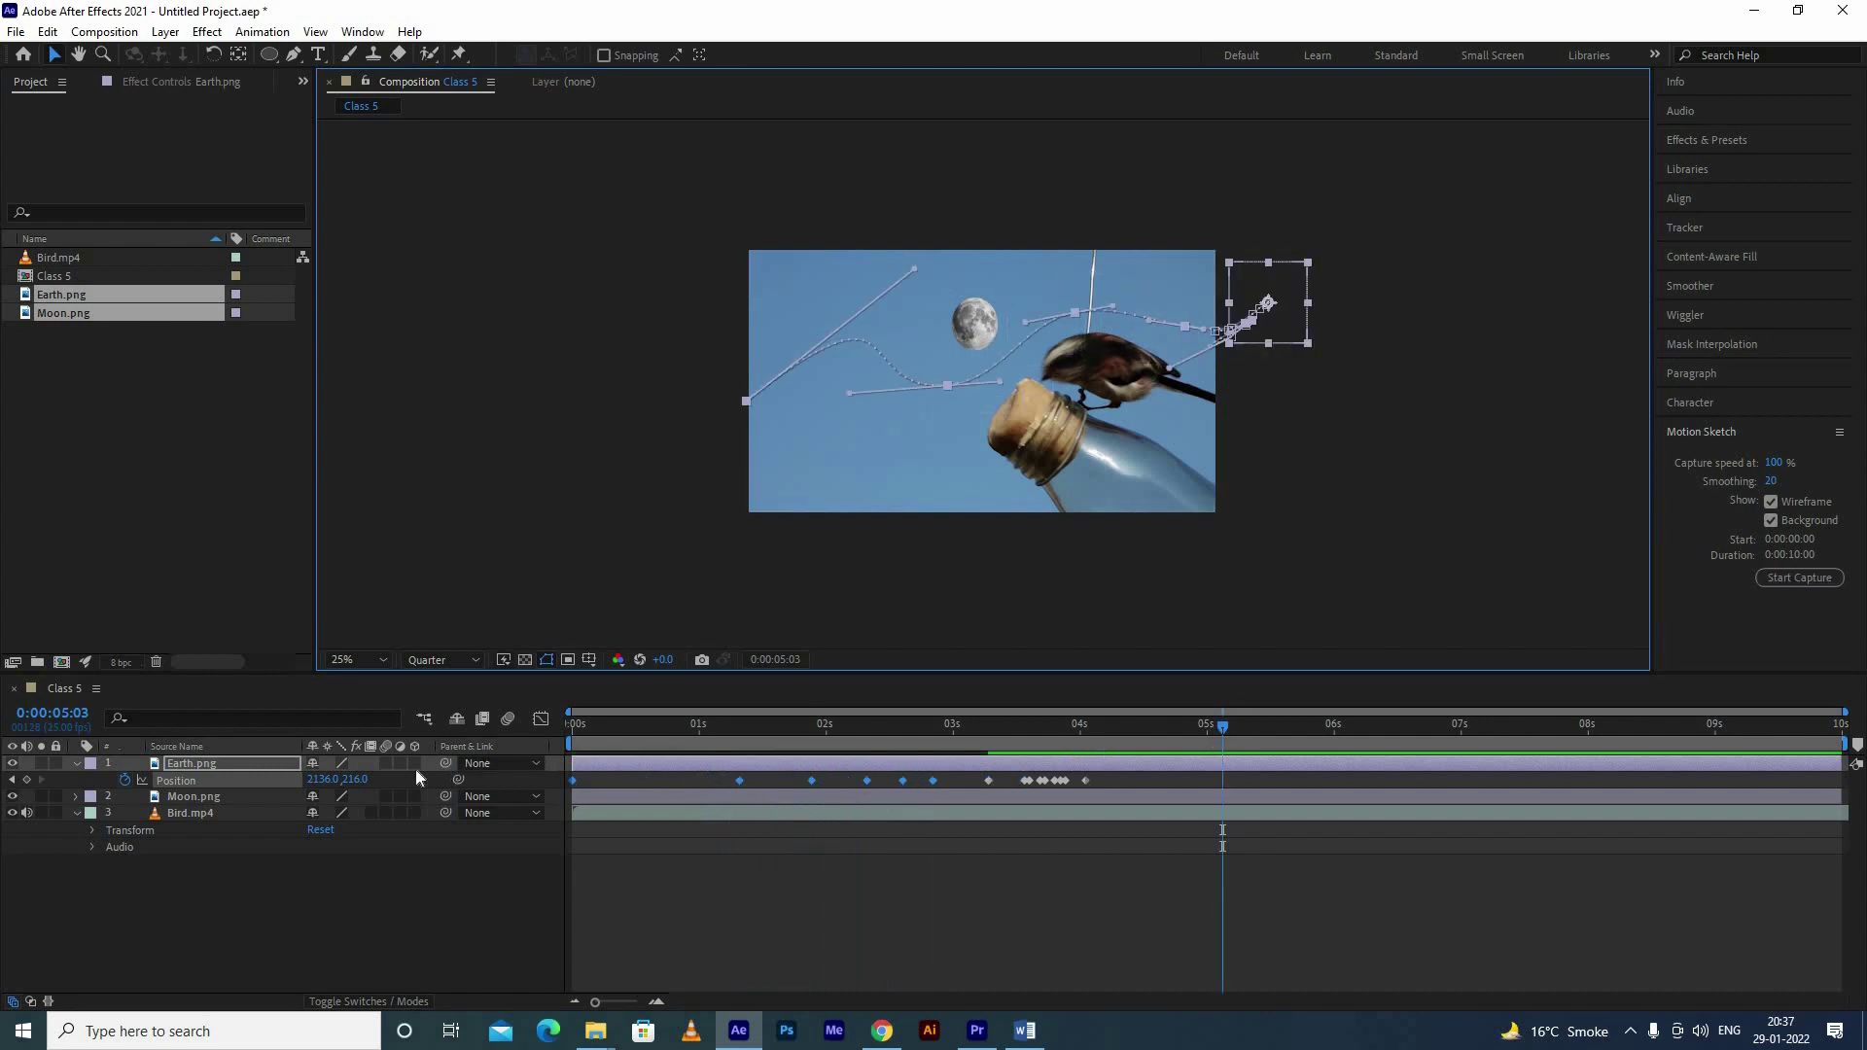
key("Home")
key("space")
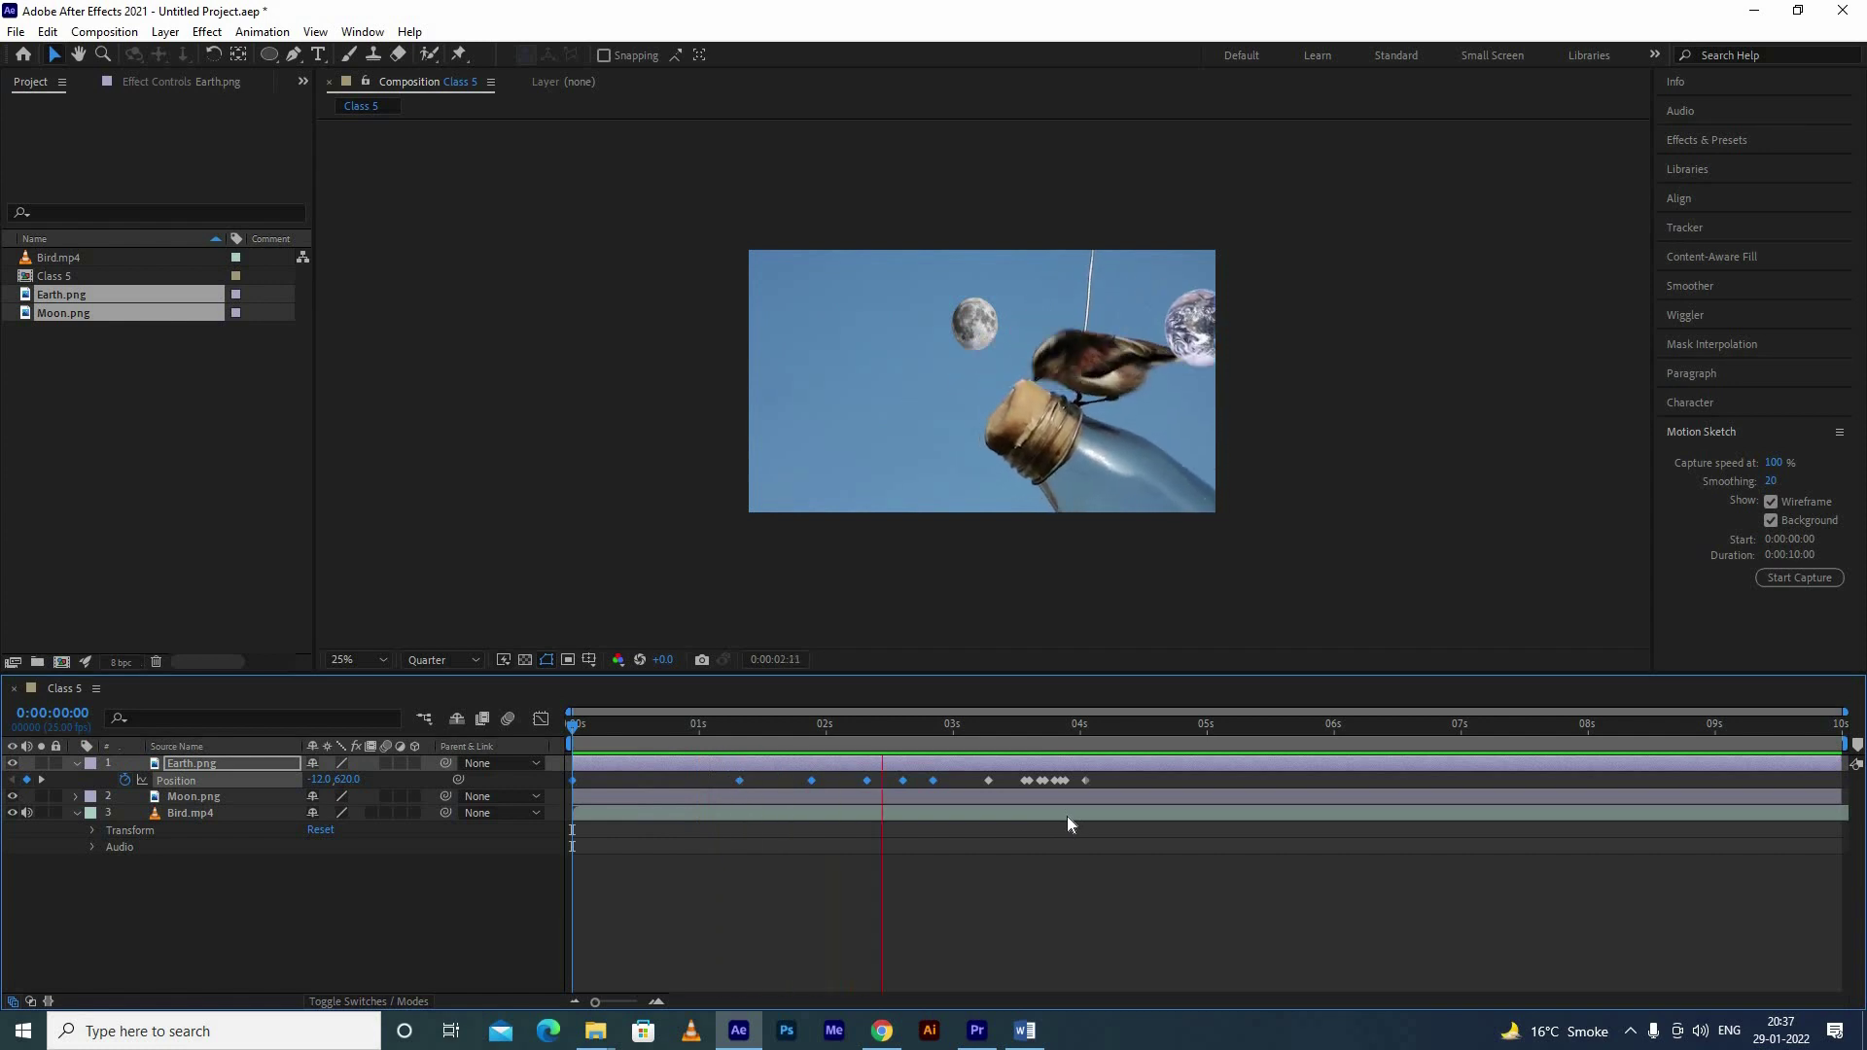
key("space")
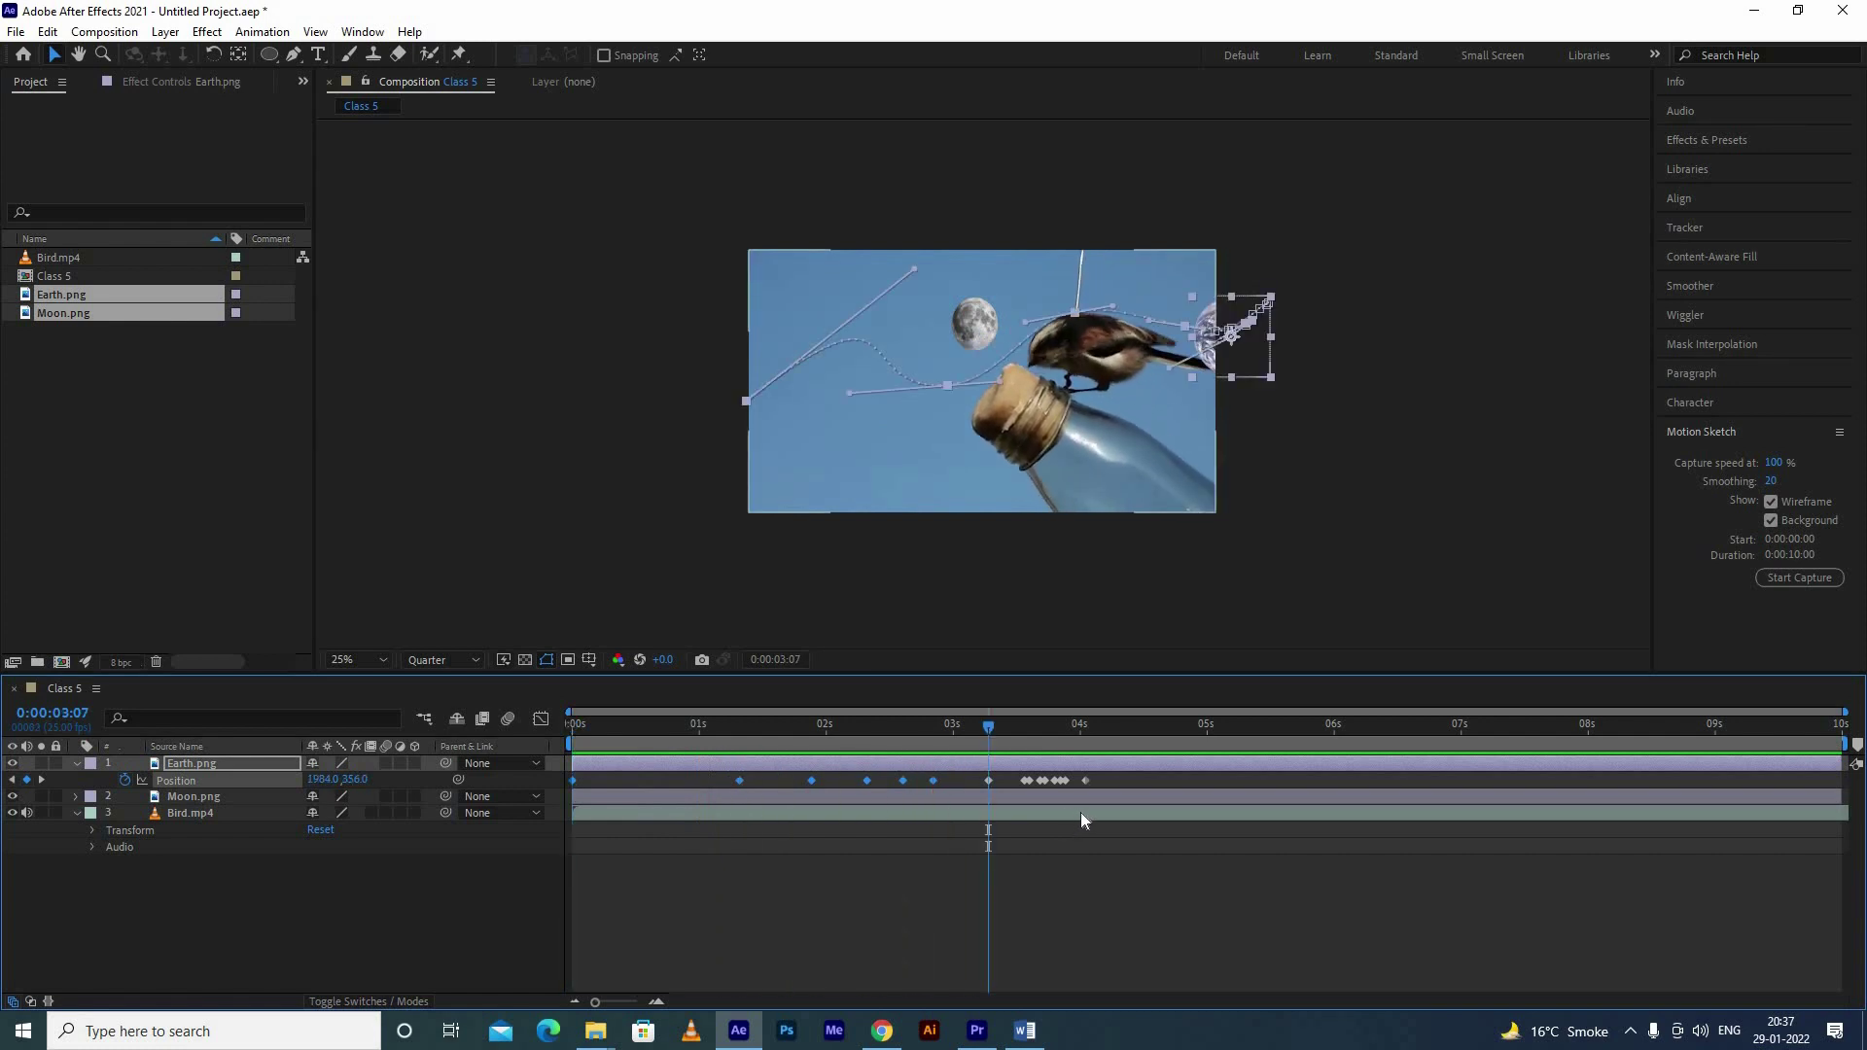
Step: Set Motion Sketch Capture speed to 200%
left_click(1778, 463)
type("200")
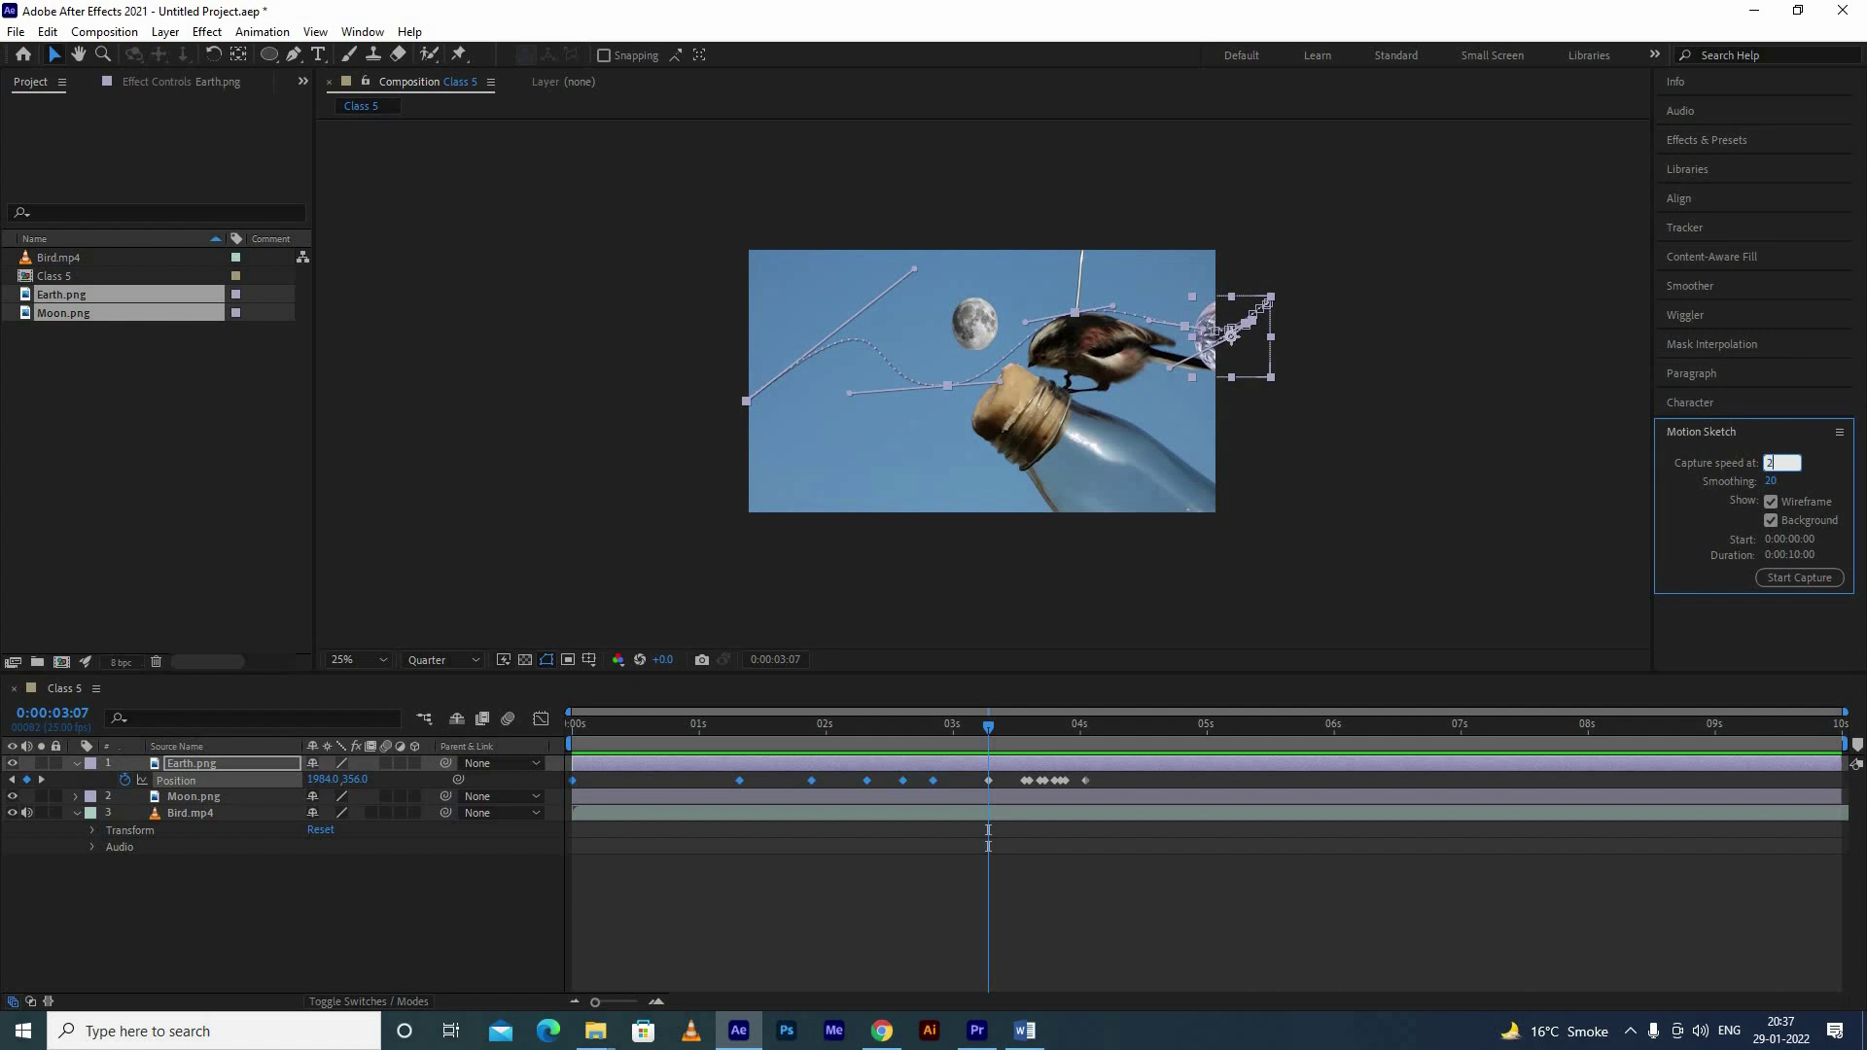
key("Return")
Step: Sketch Earth's path from left of the frame rightward and preview it from the start
left_click(1797, 575)
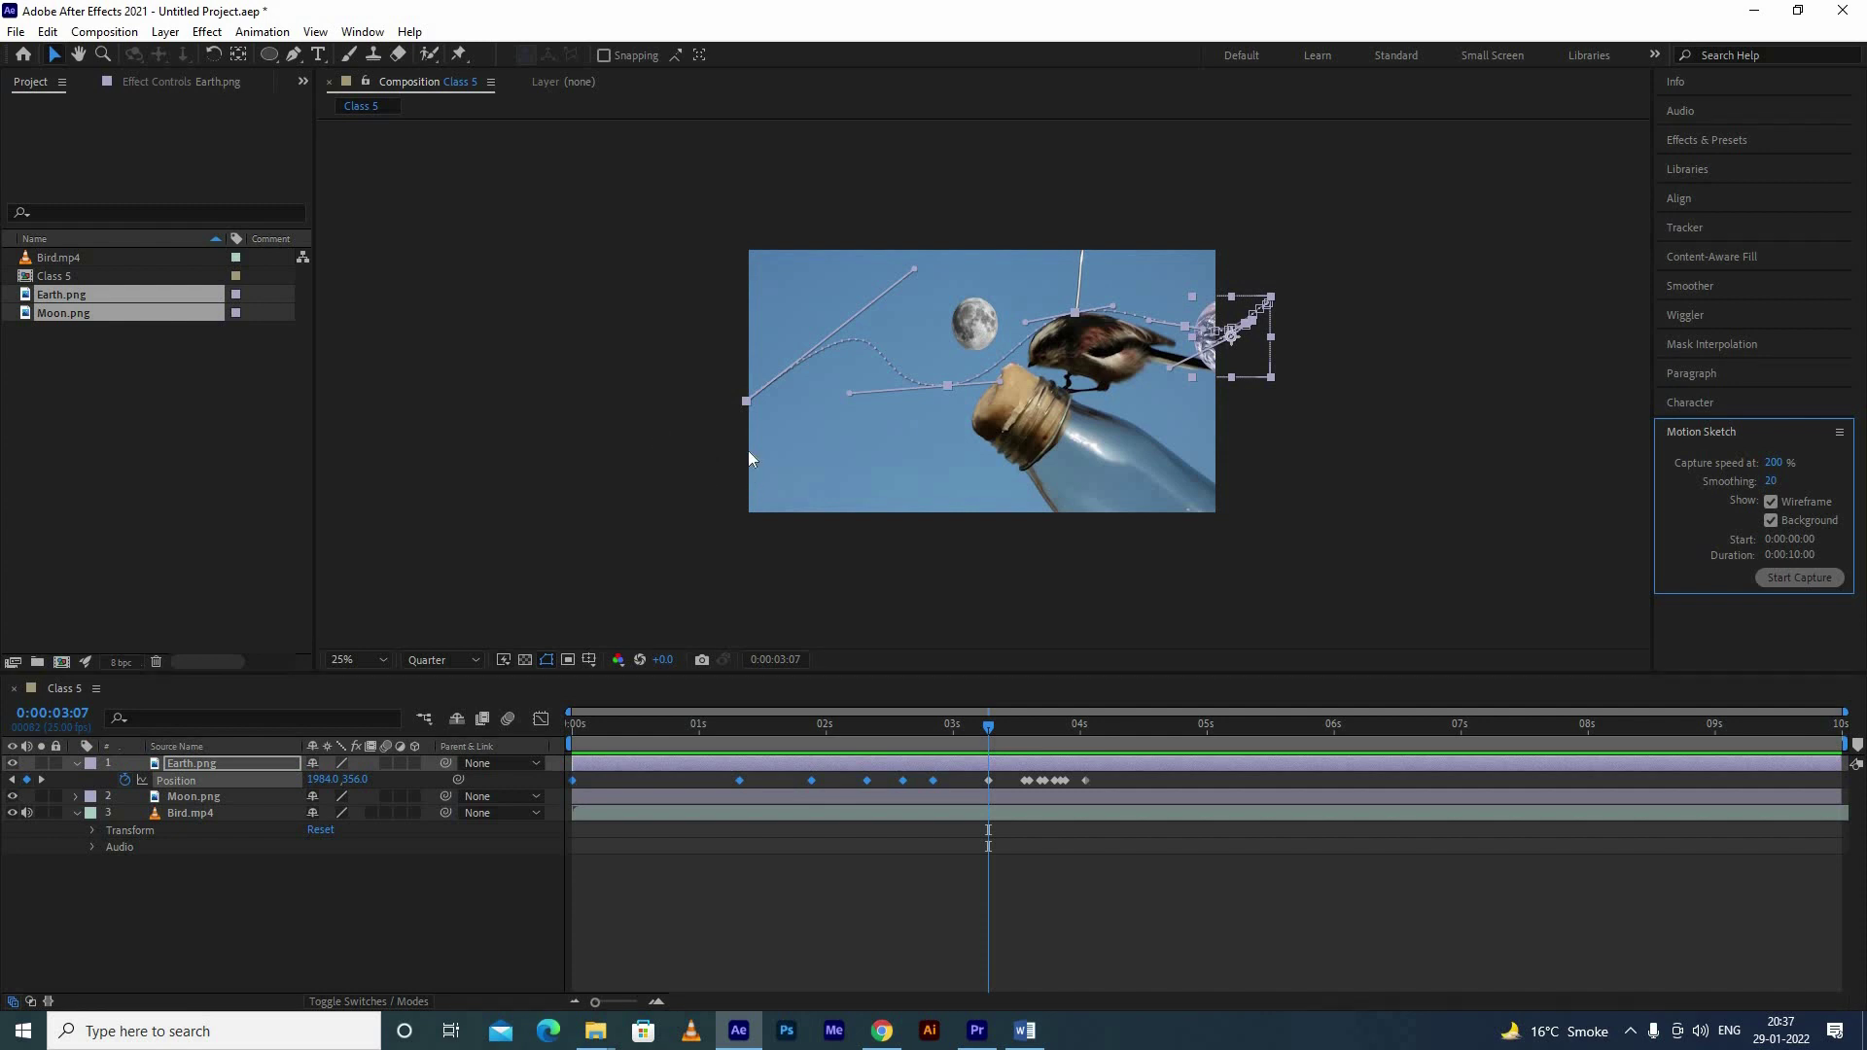
left_click_drag(654, 428, 1253, 282)
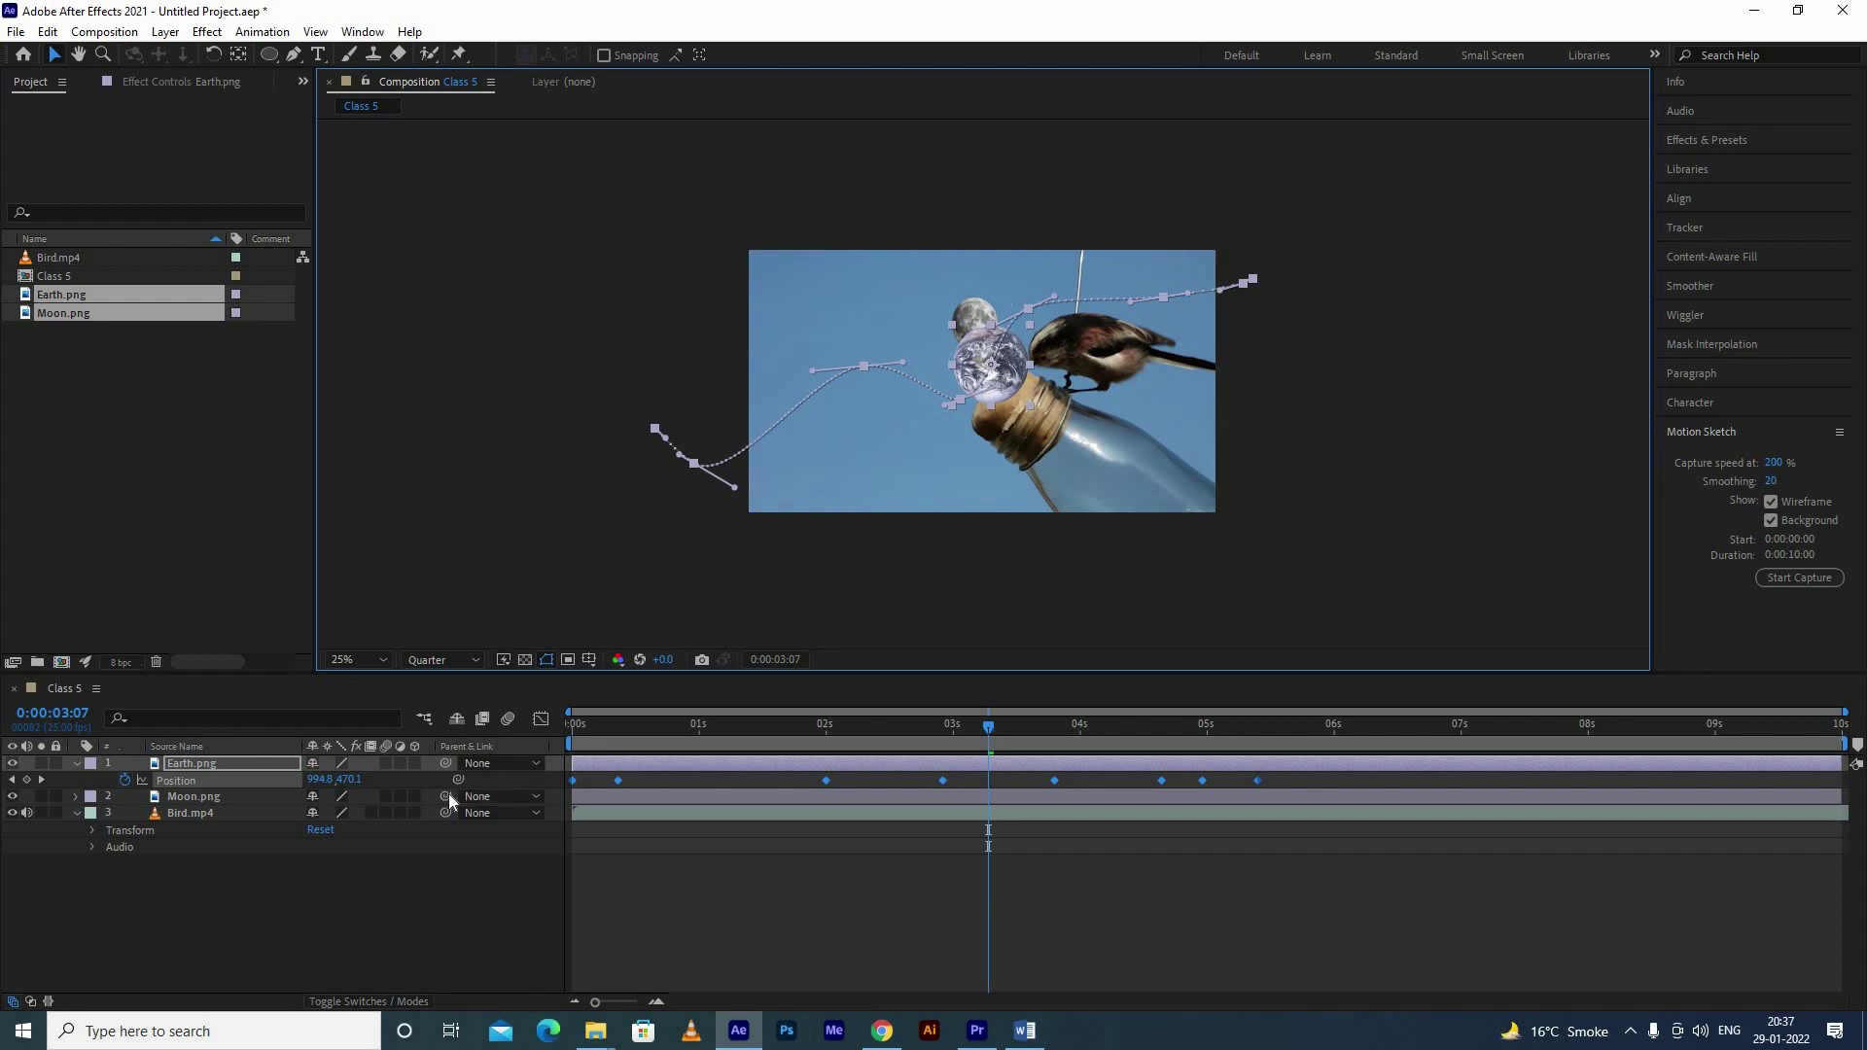
key("Home")
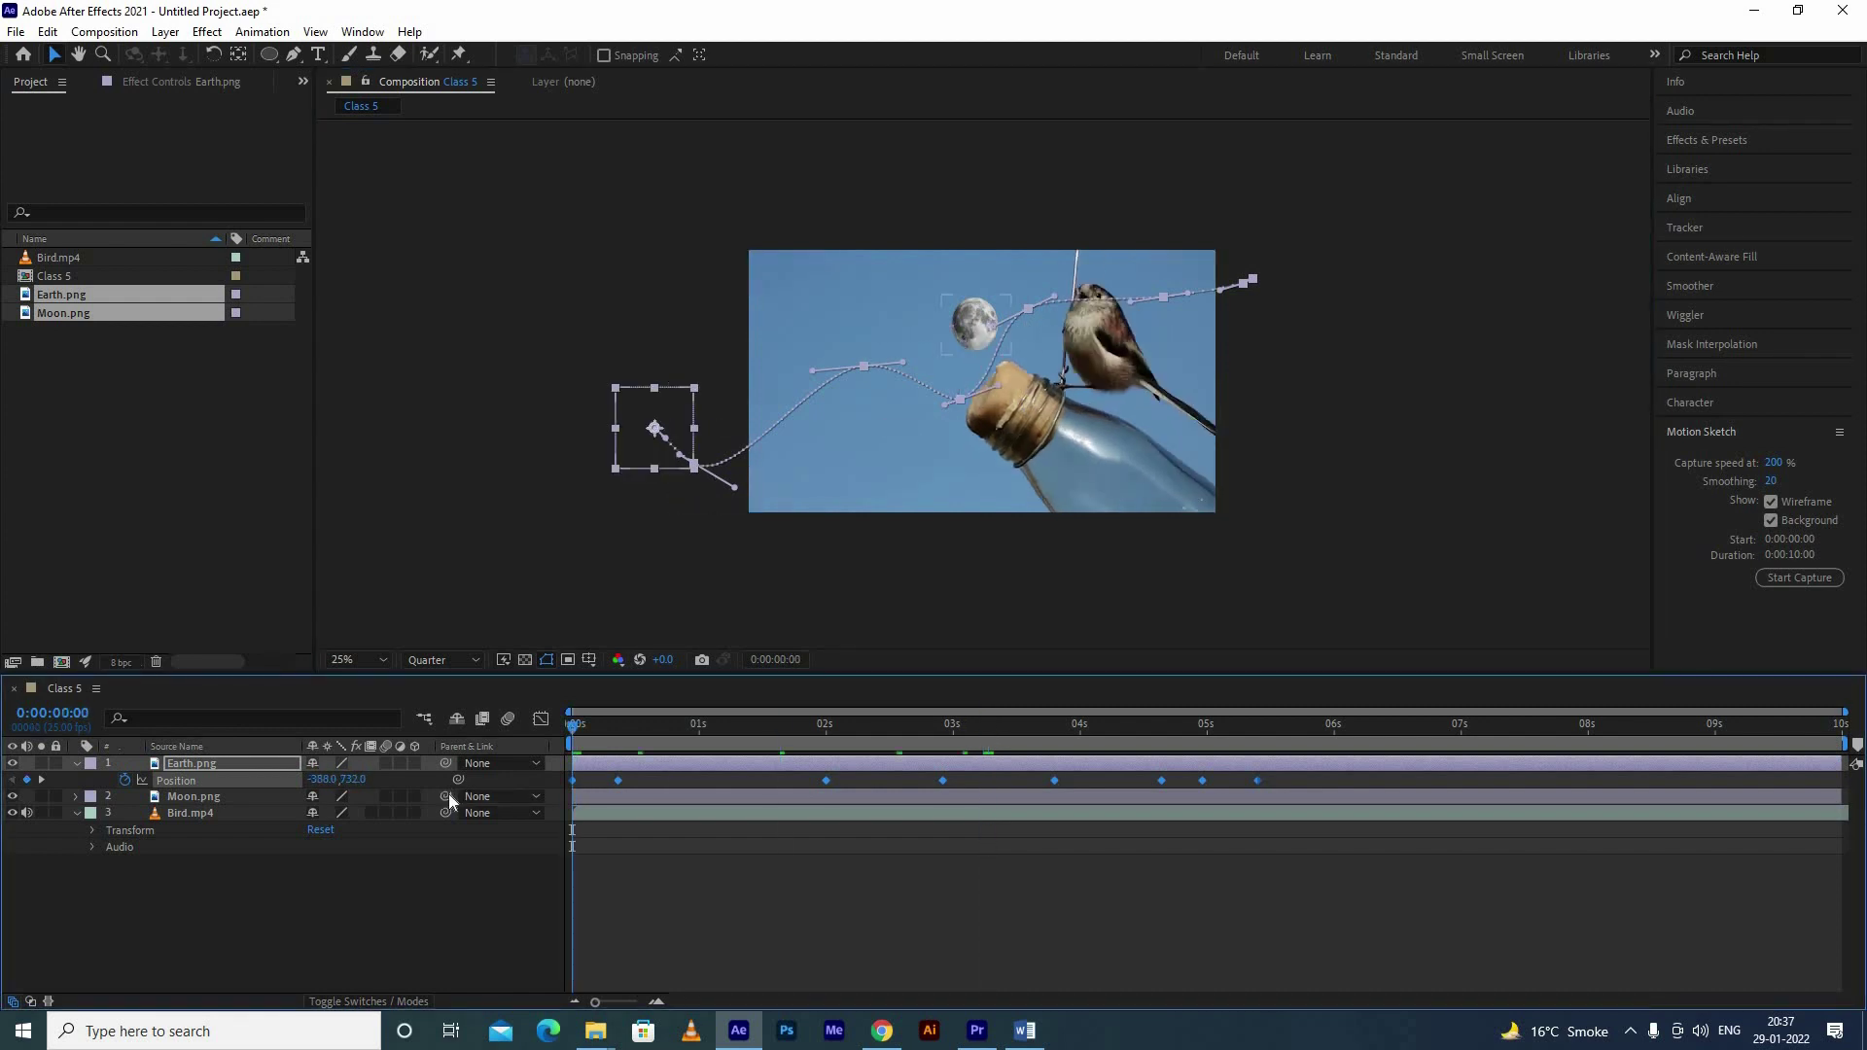
key("space")
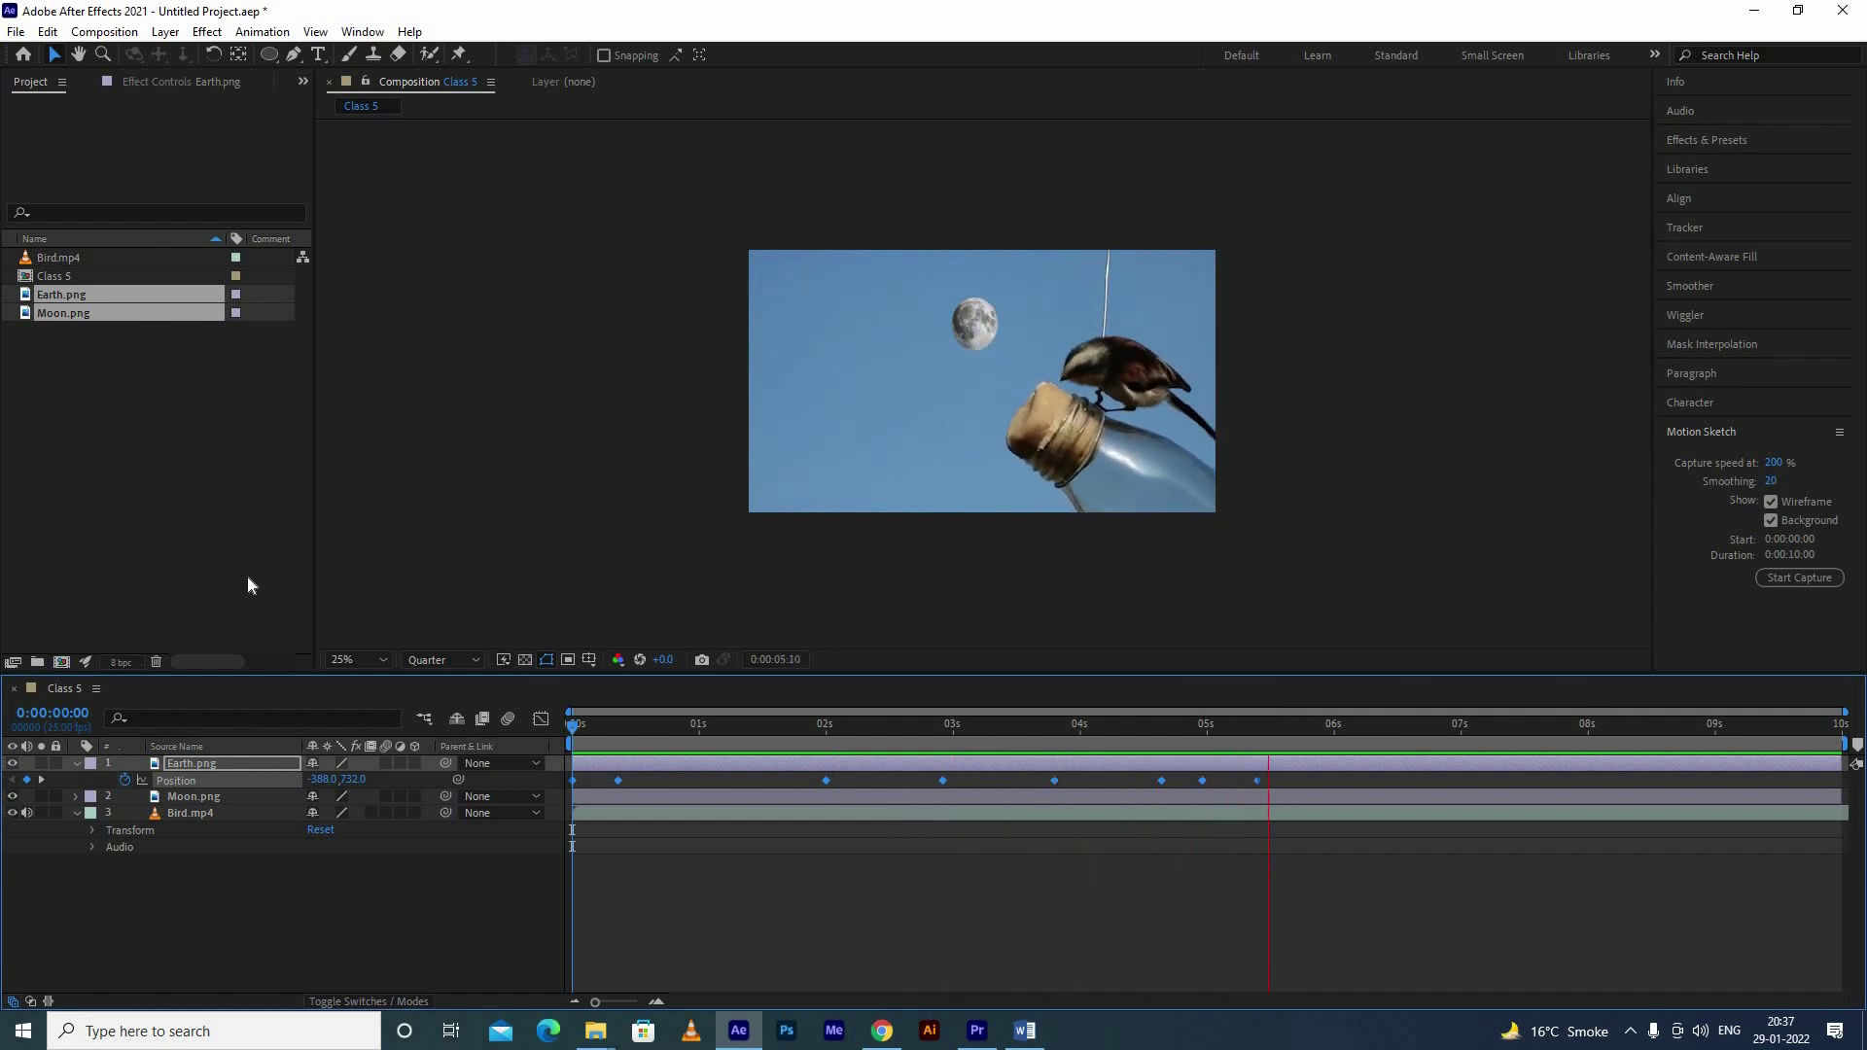
key("space")
Step: At 50% capture speed, redraw Earth's path out past the upper right and preview it
left_click(1772, 463)
type("50")
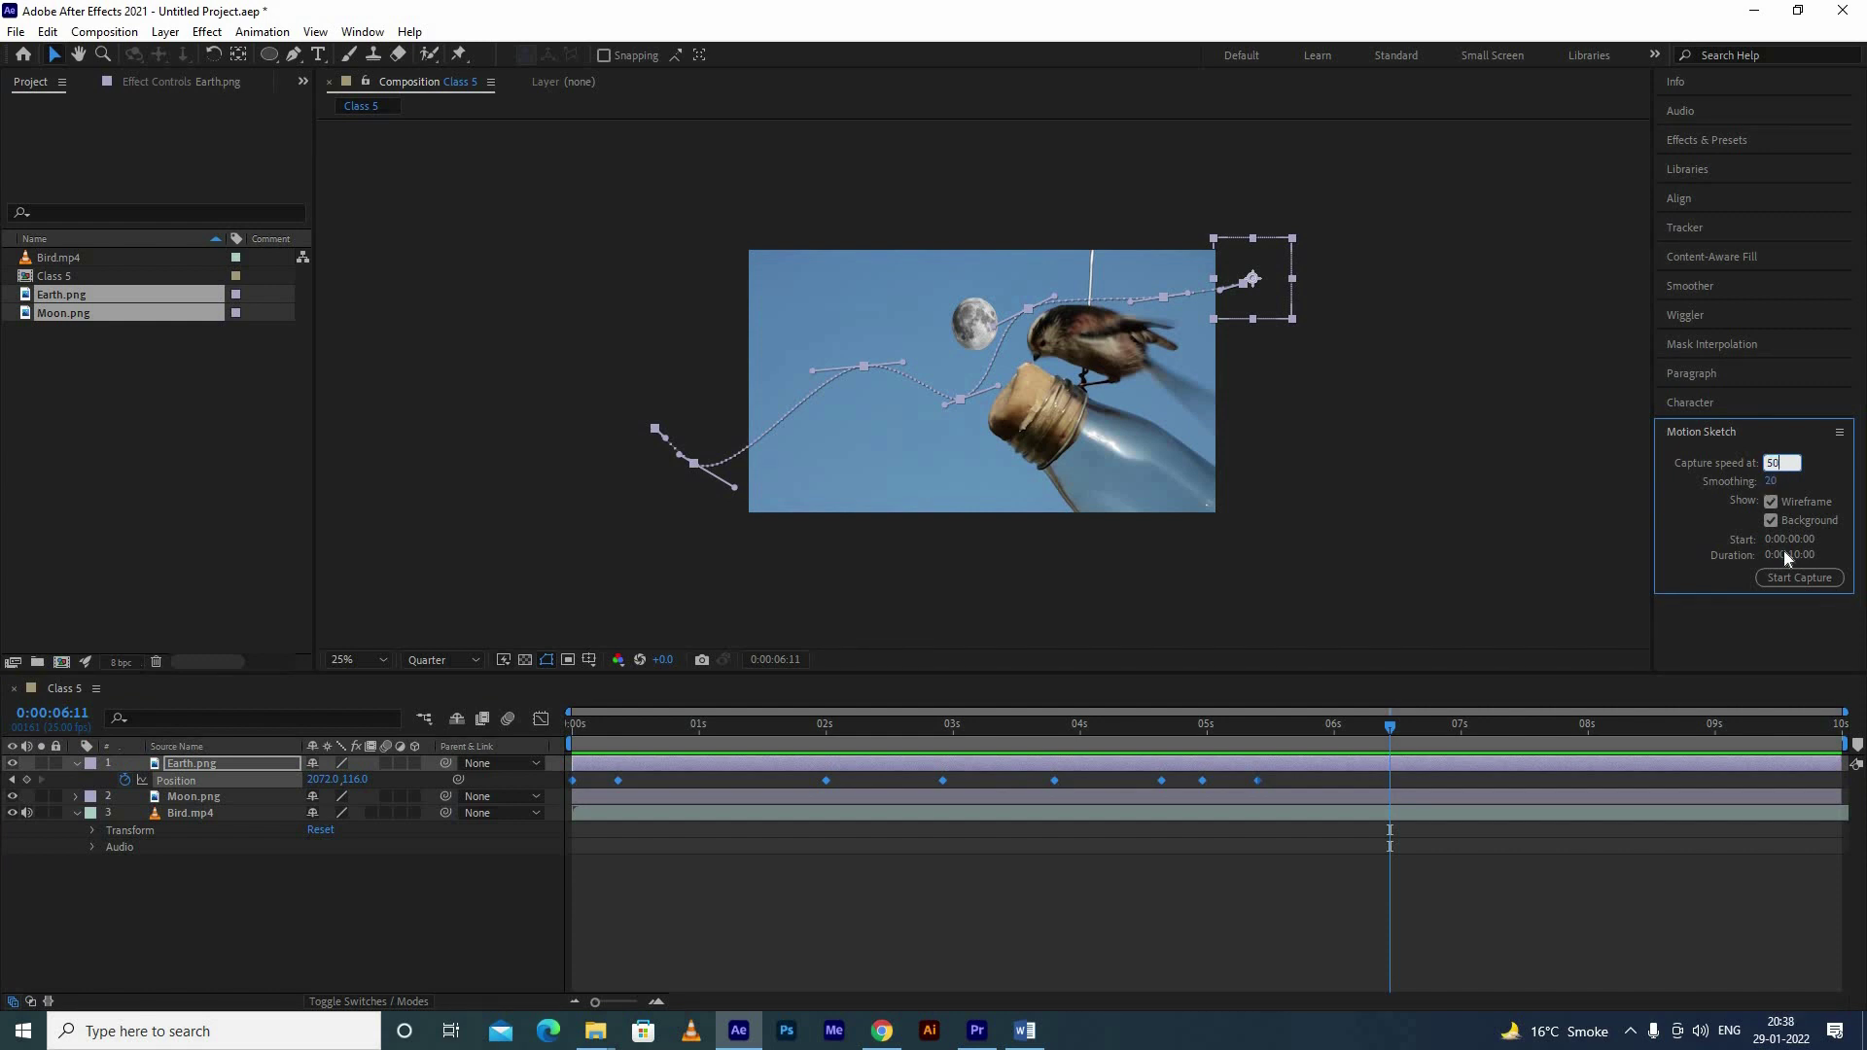
left_click(1785, 574)
mouse_move(649, 368)
left_mouse_down()
mouse_move(889, 314)
mouse_move(1222, 308)
left_mouse_up()
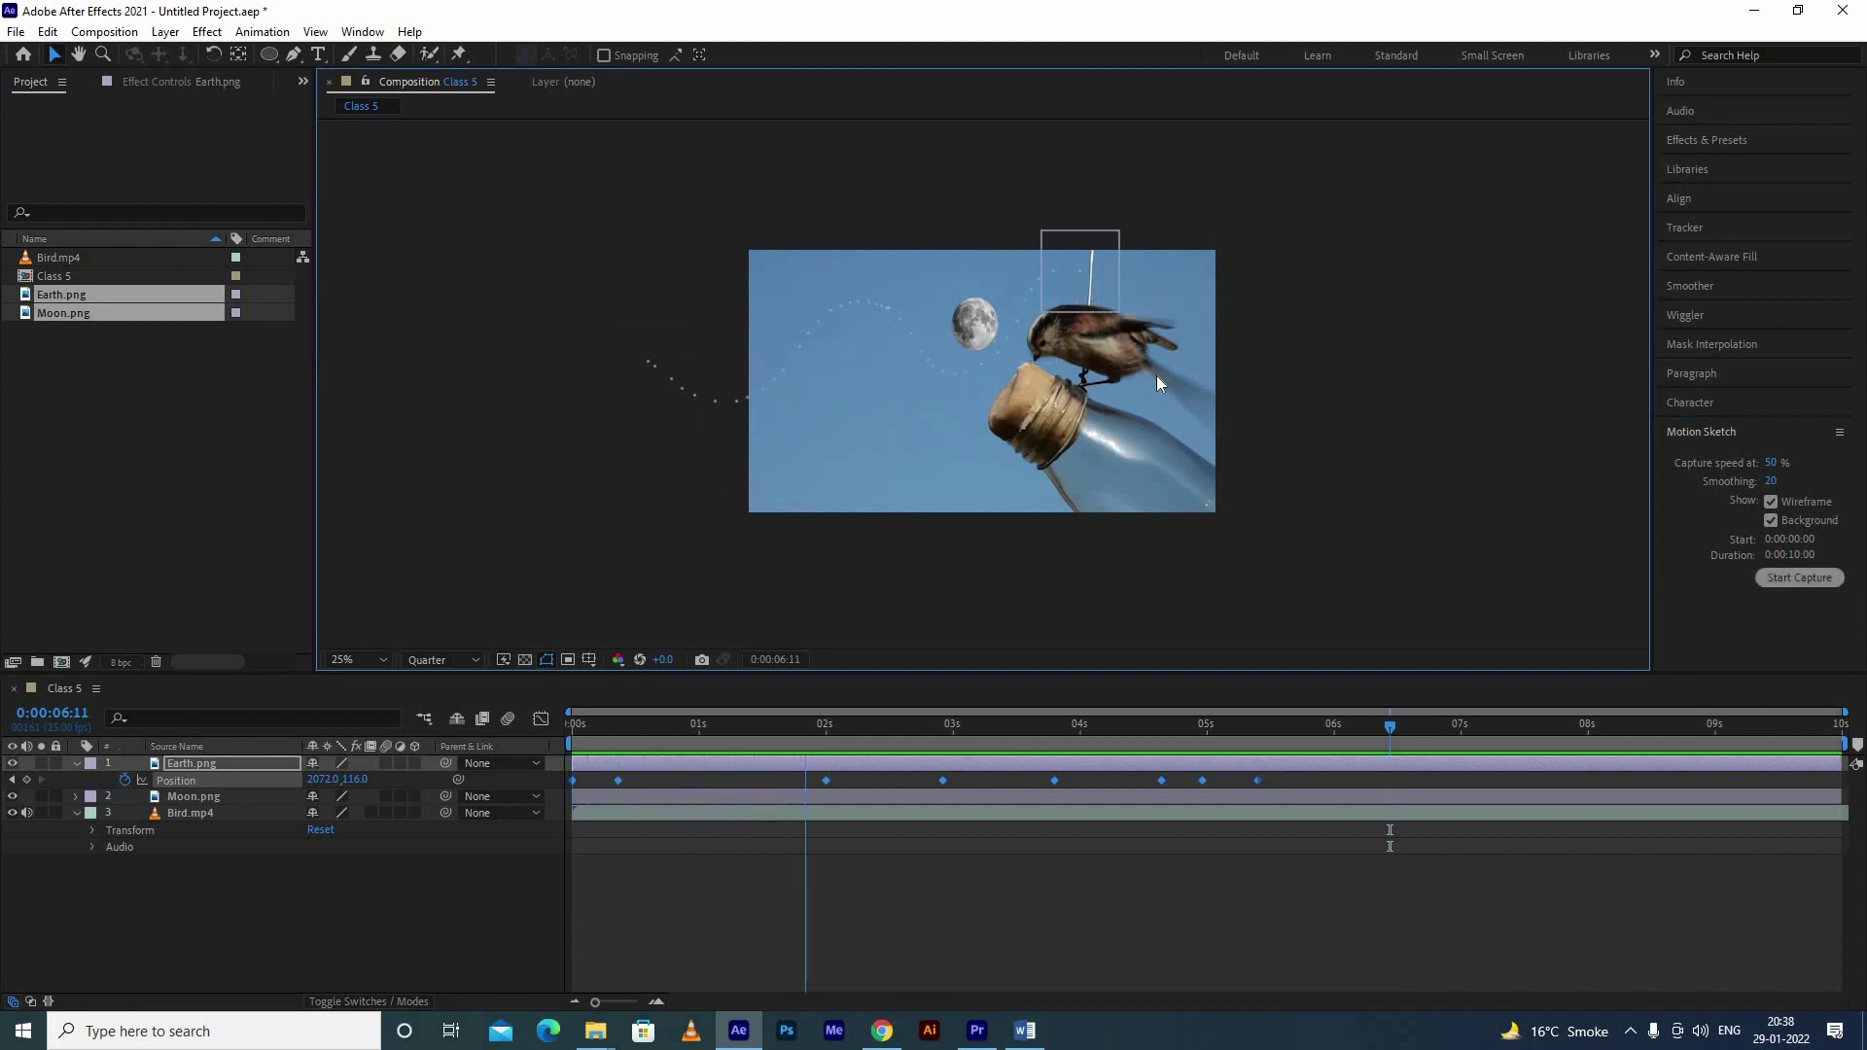
left_click_drag(1221, 308, 1264, 263)
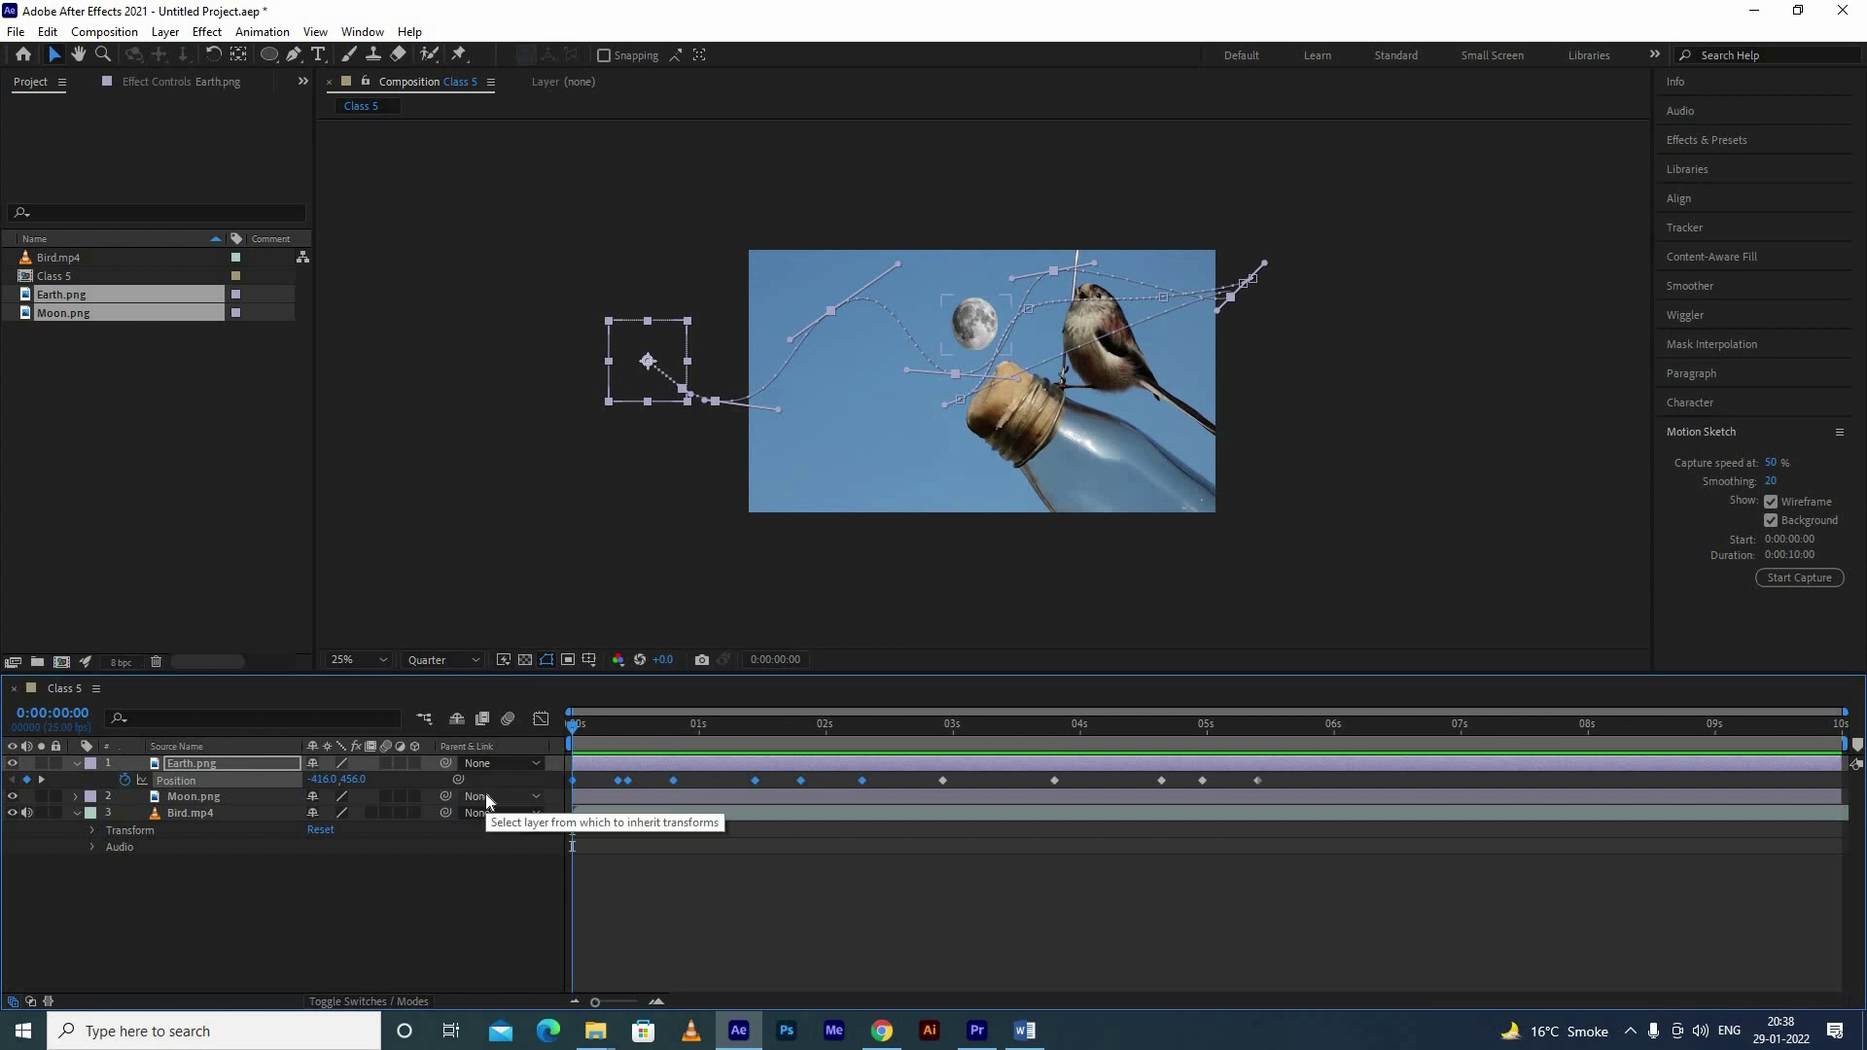
key("space")
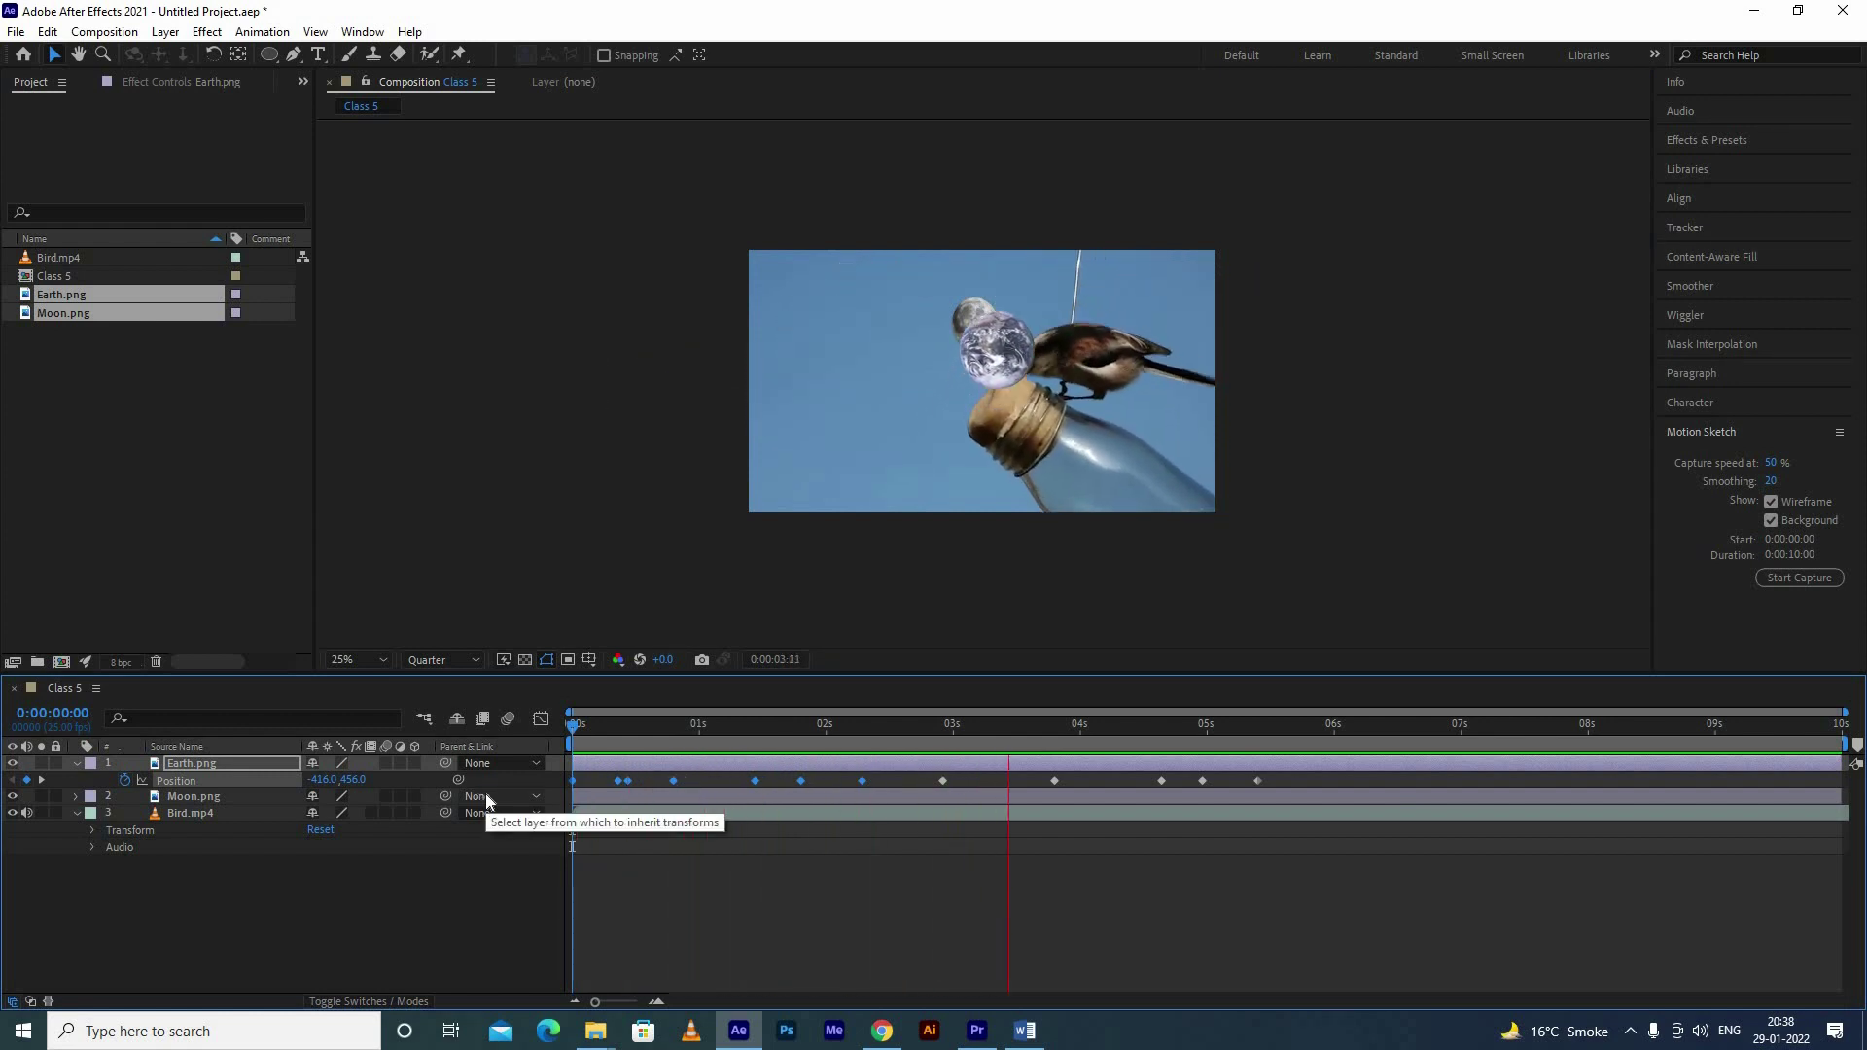
key("space")
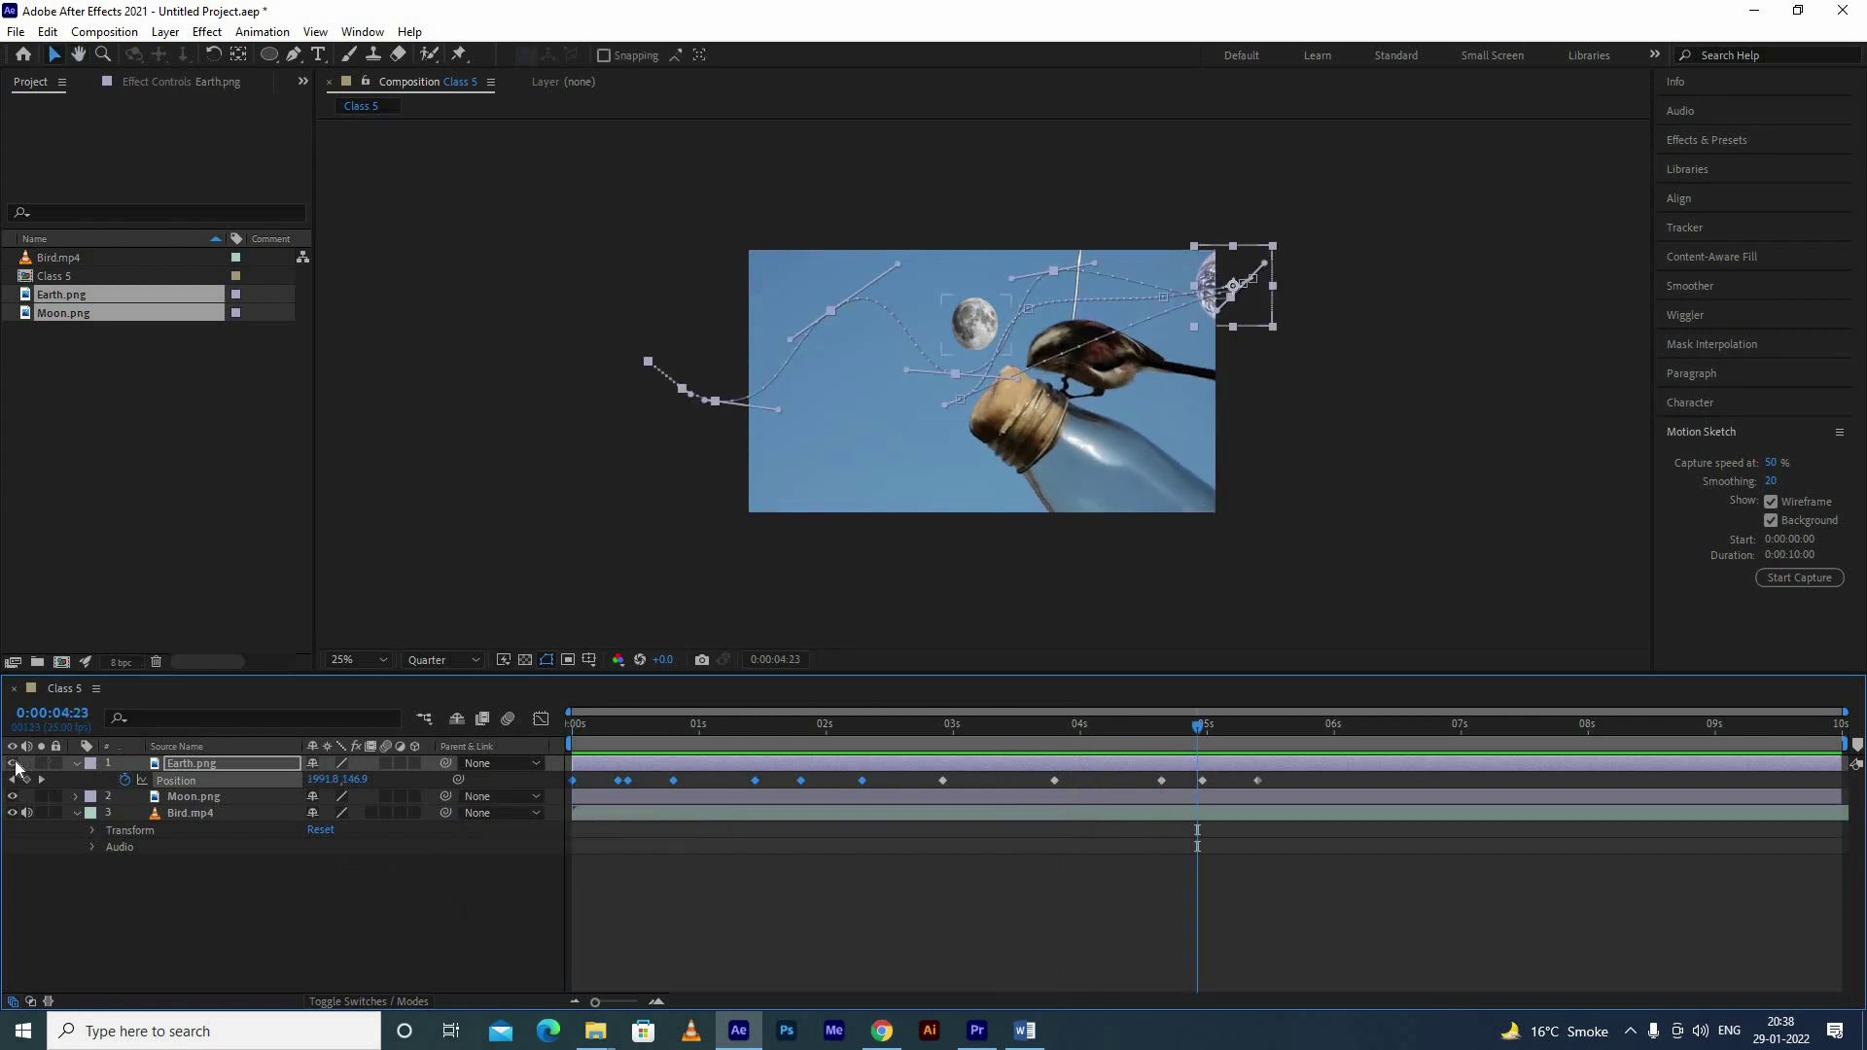
Step: Select the Moon.png layer and sketch a short Motion Sketch path for it
key("ctrl+Down")
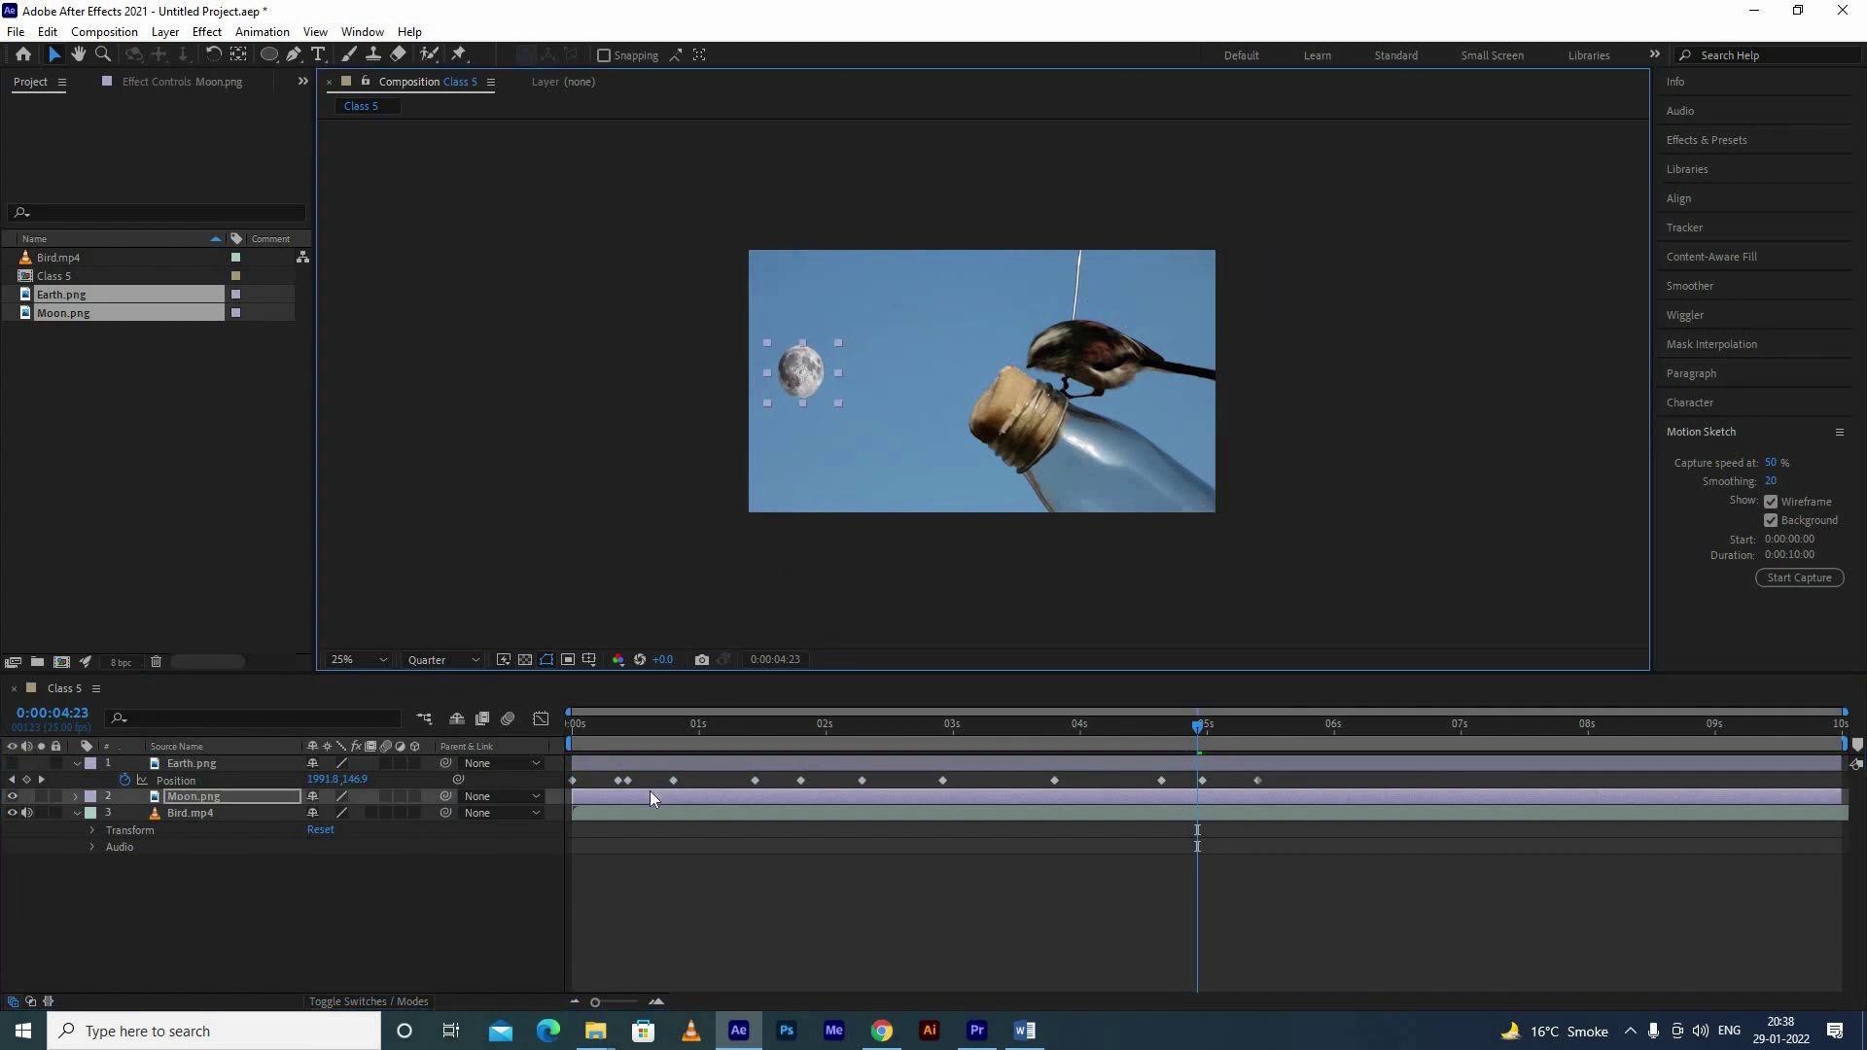
left_click(690, 789)
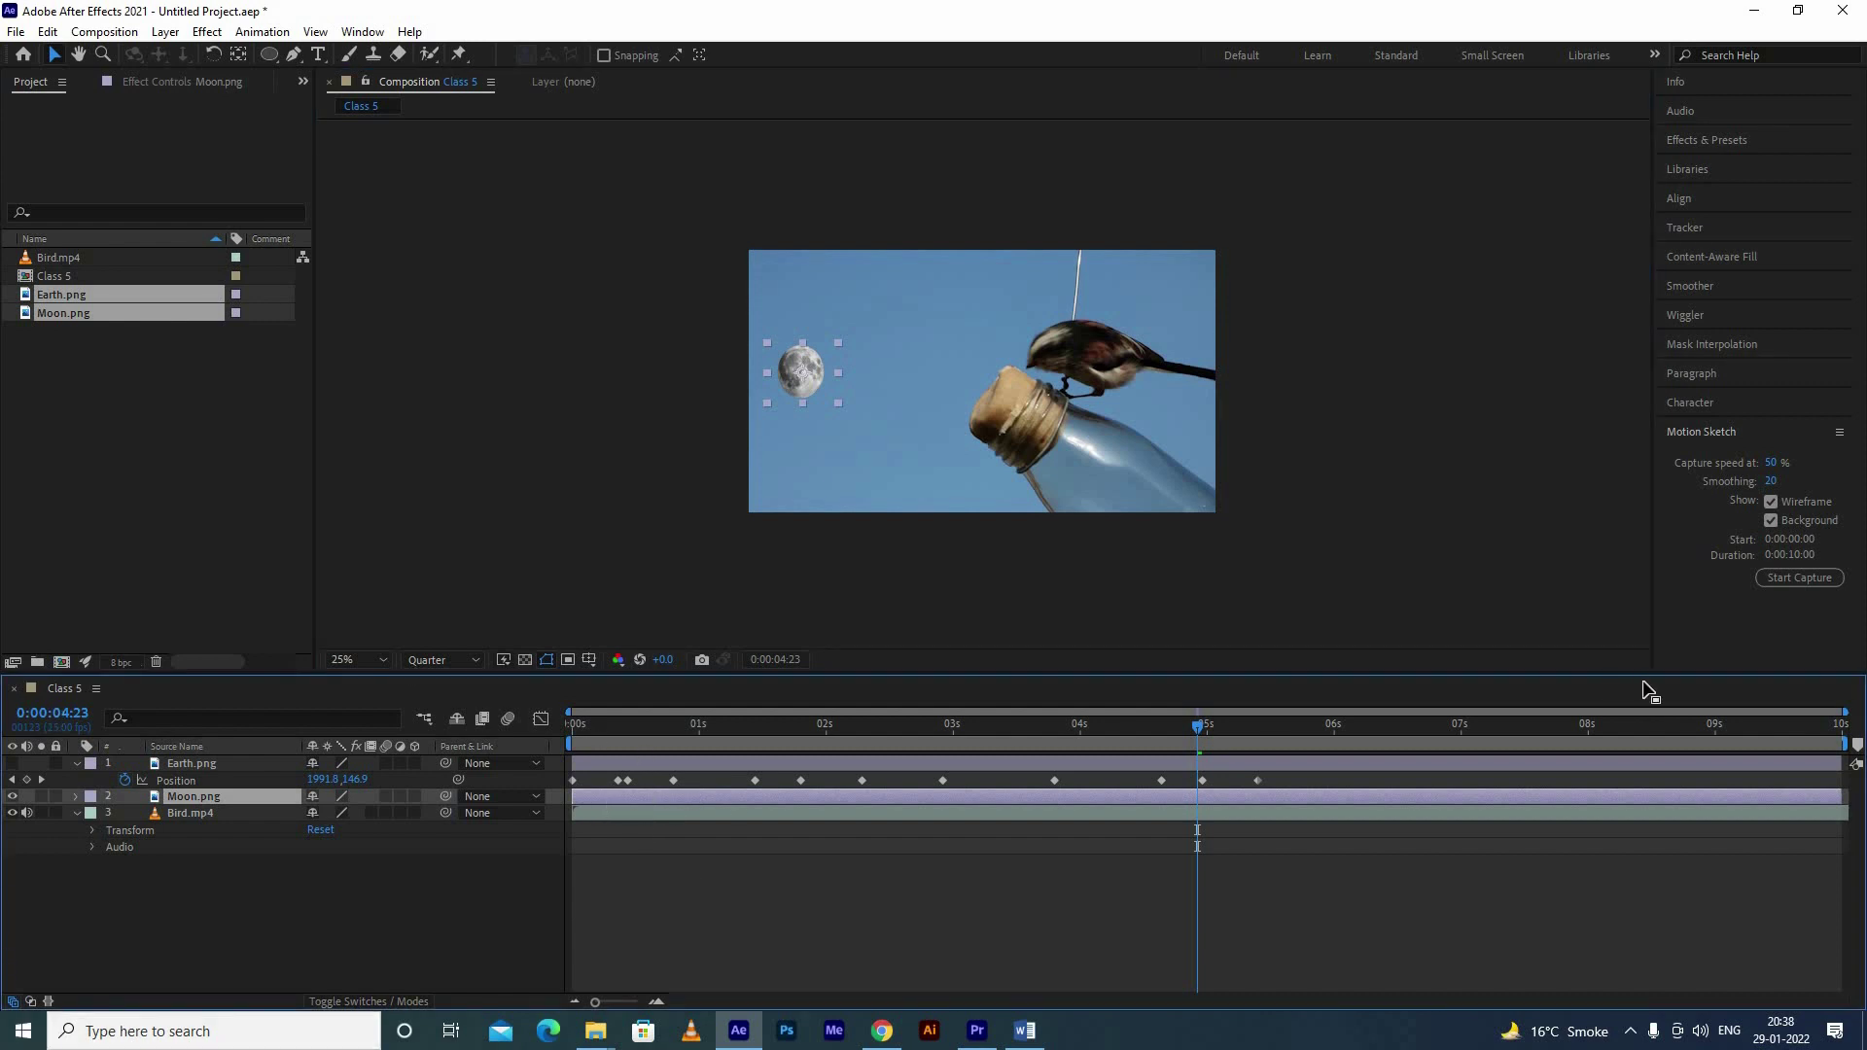
left_click(1781, 575)
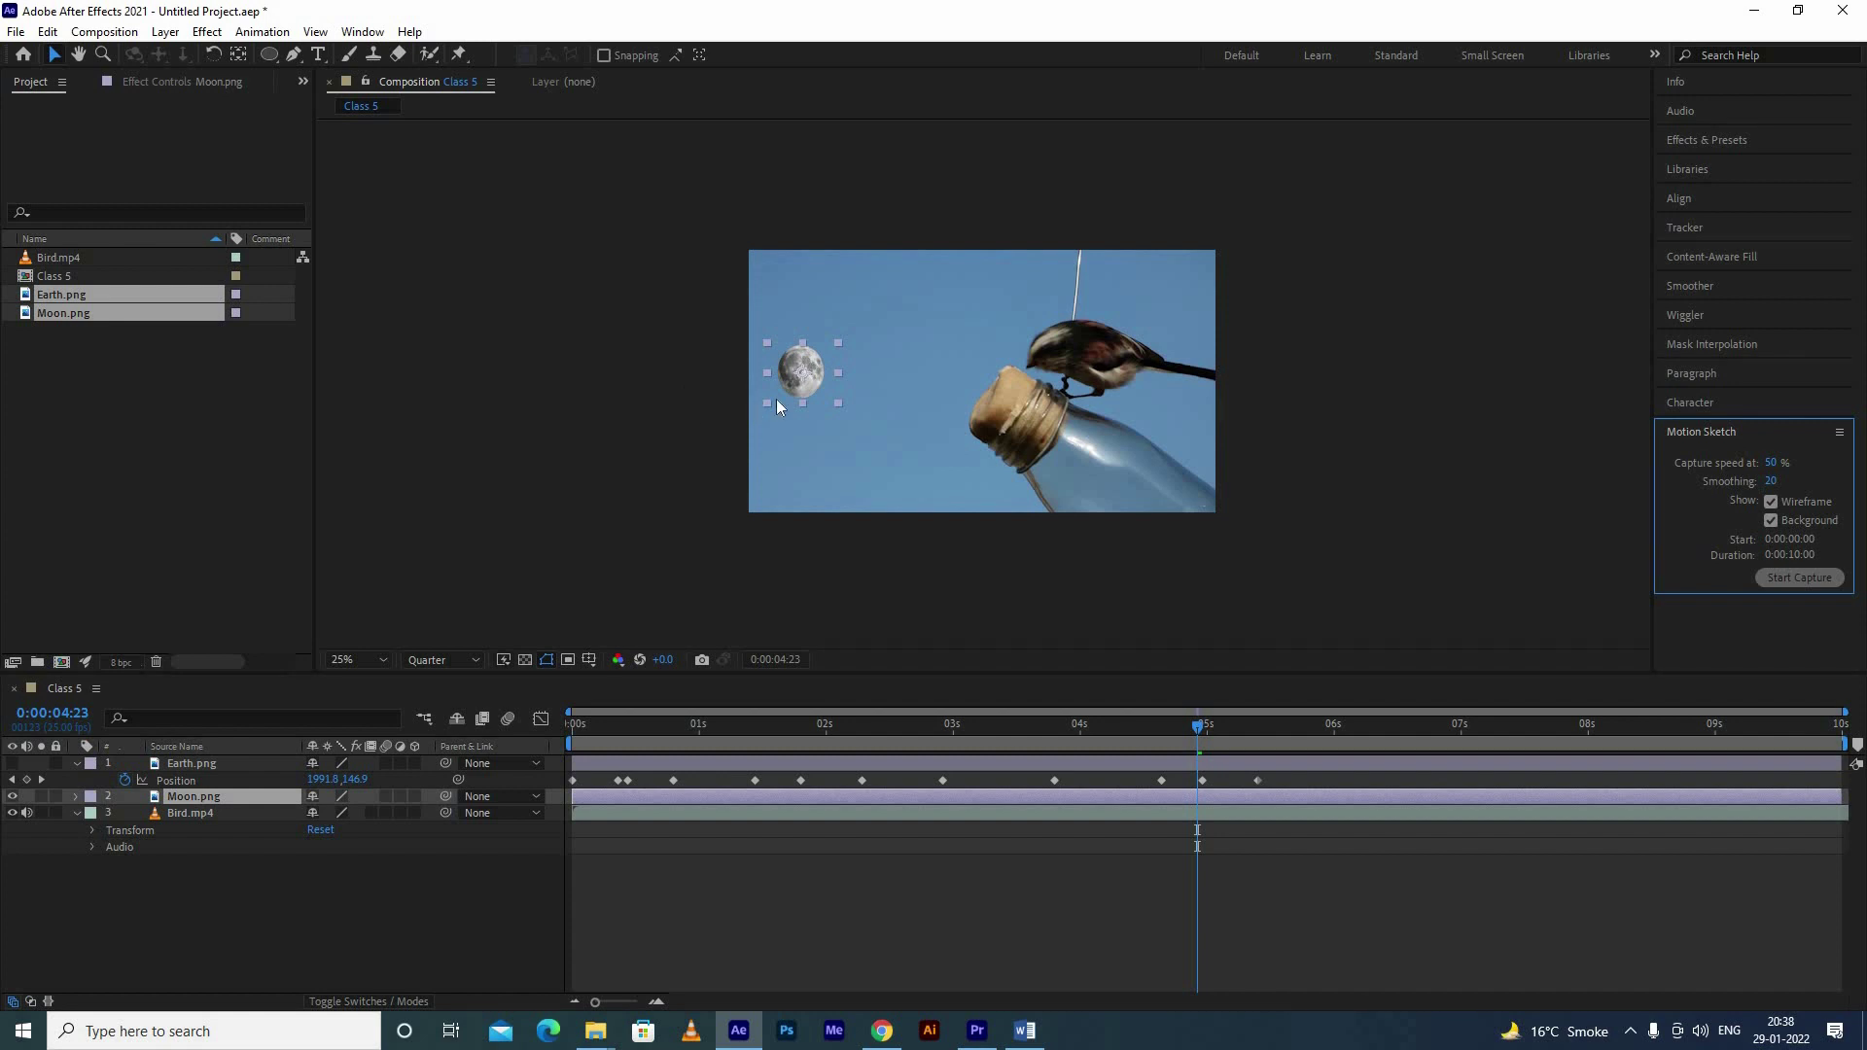
left_click_drag(881, 348, 914, 346)
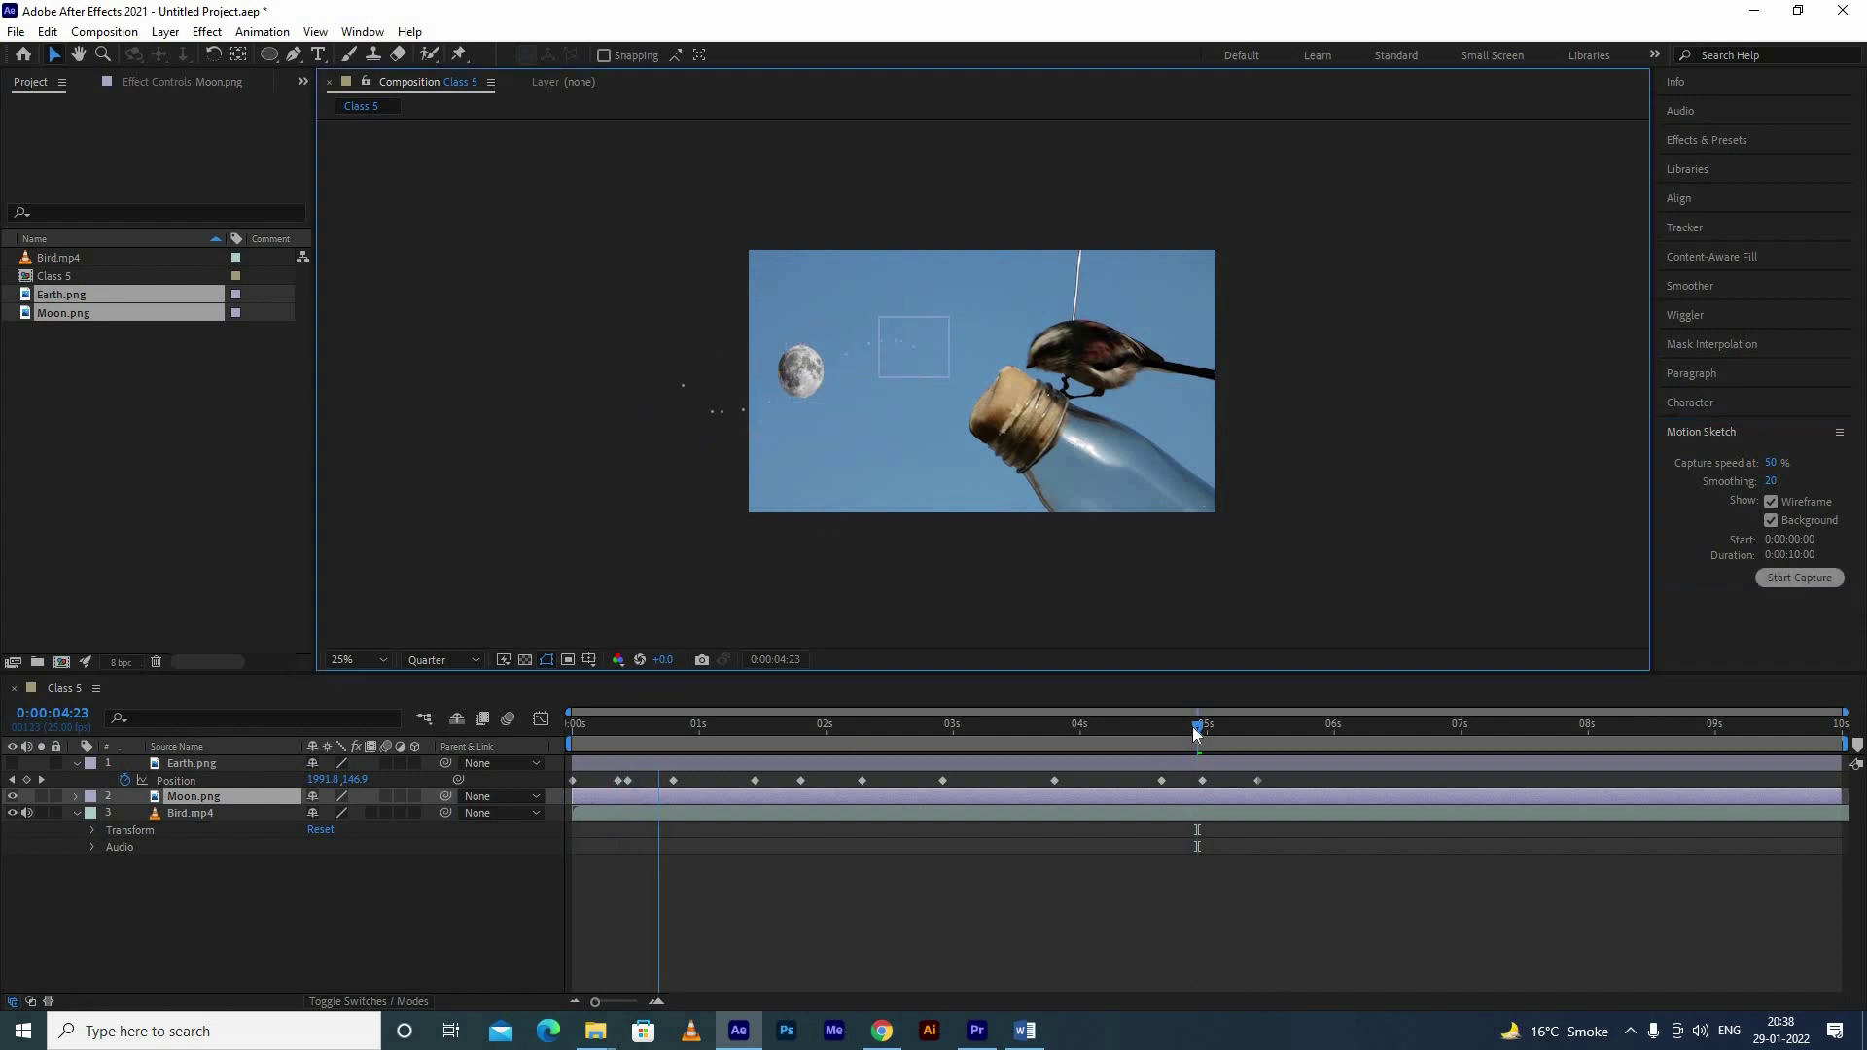
Step: Preview the Moon's motion, then move the current time to 0:00:05:11
left_click(980, 865)
key("space")
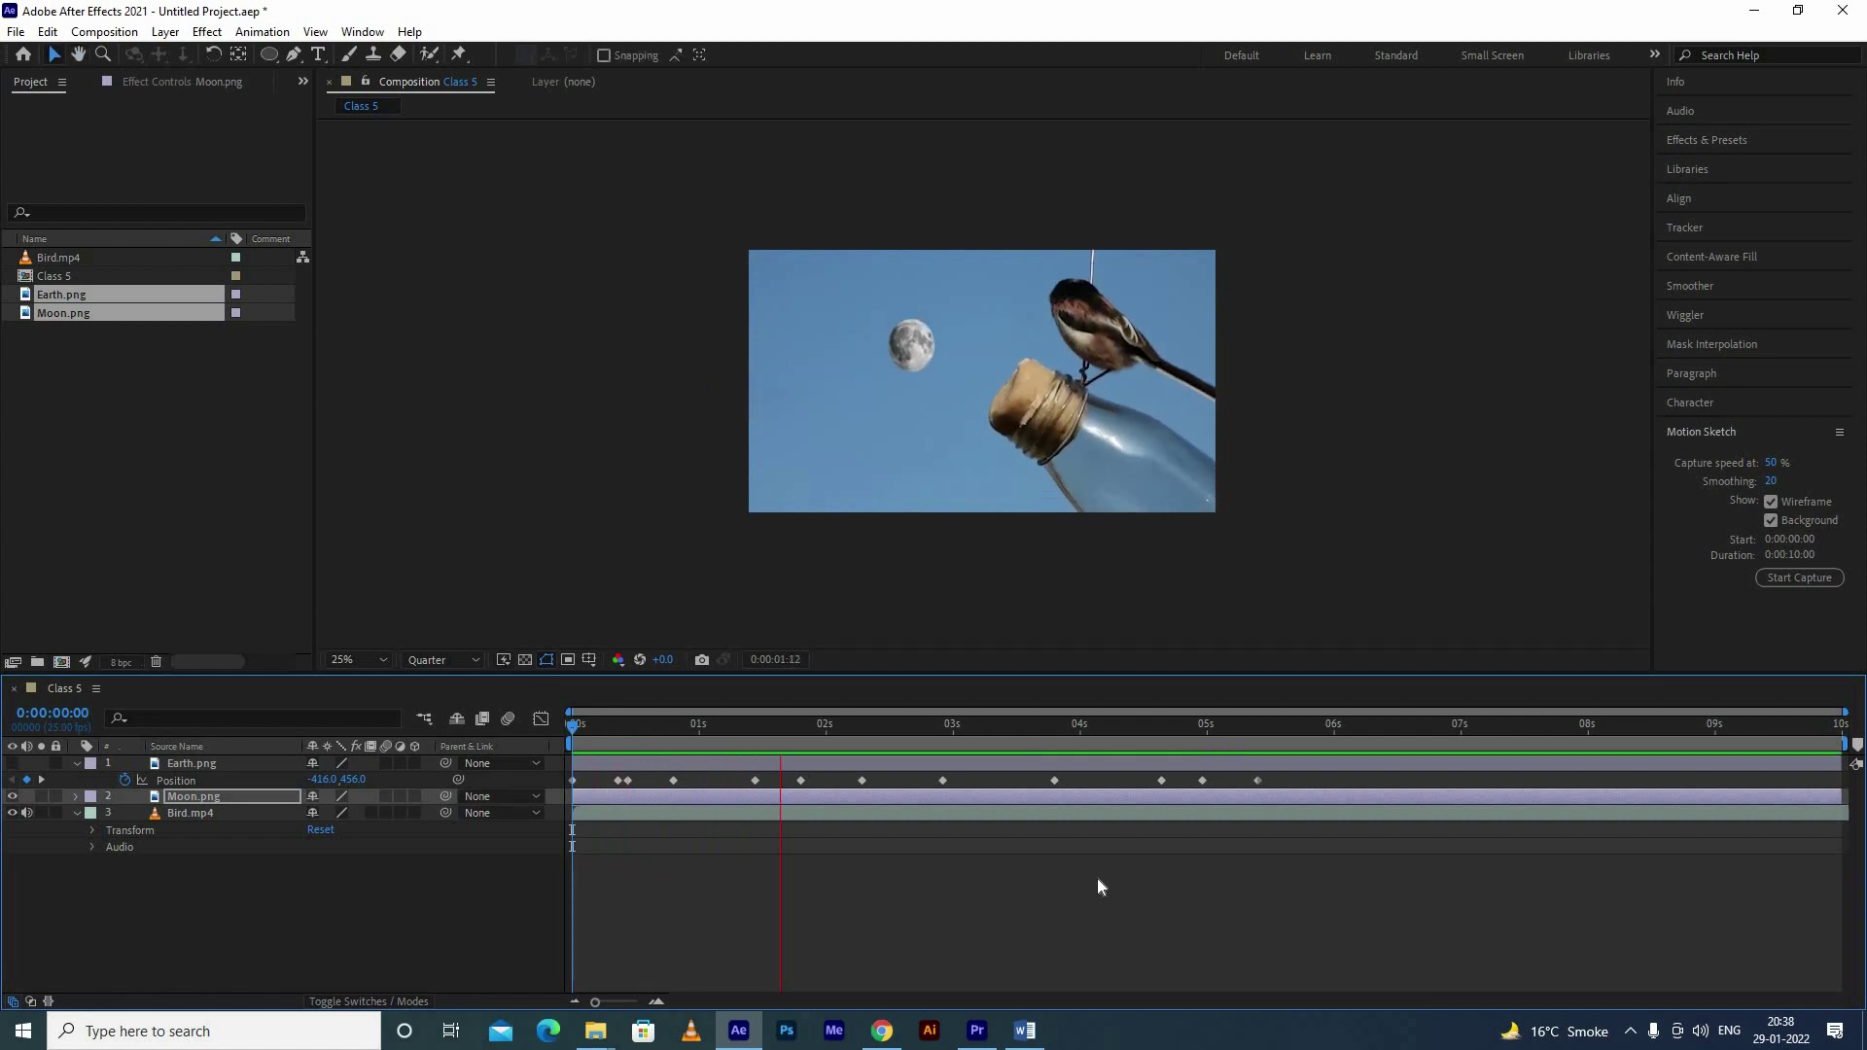
left_click(888, 727)
left_click_drag(887, 727, 1263, 770)
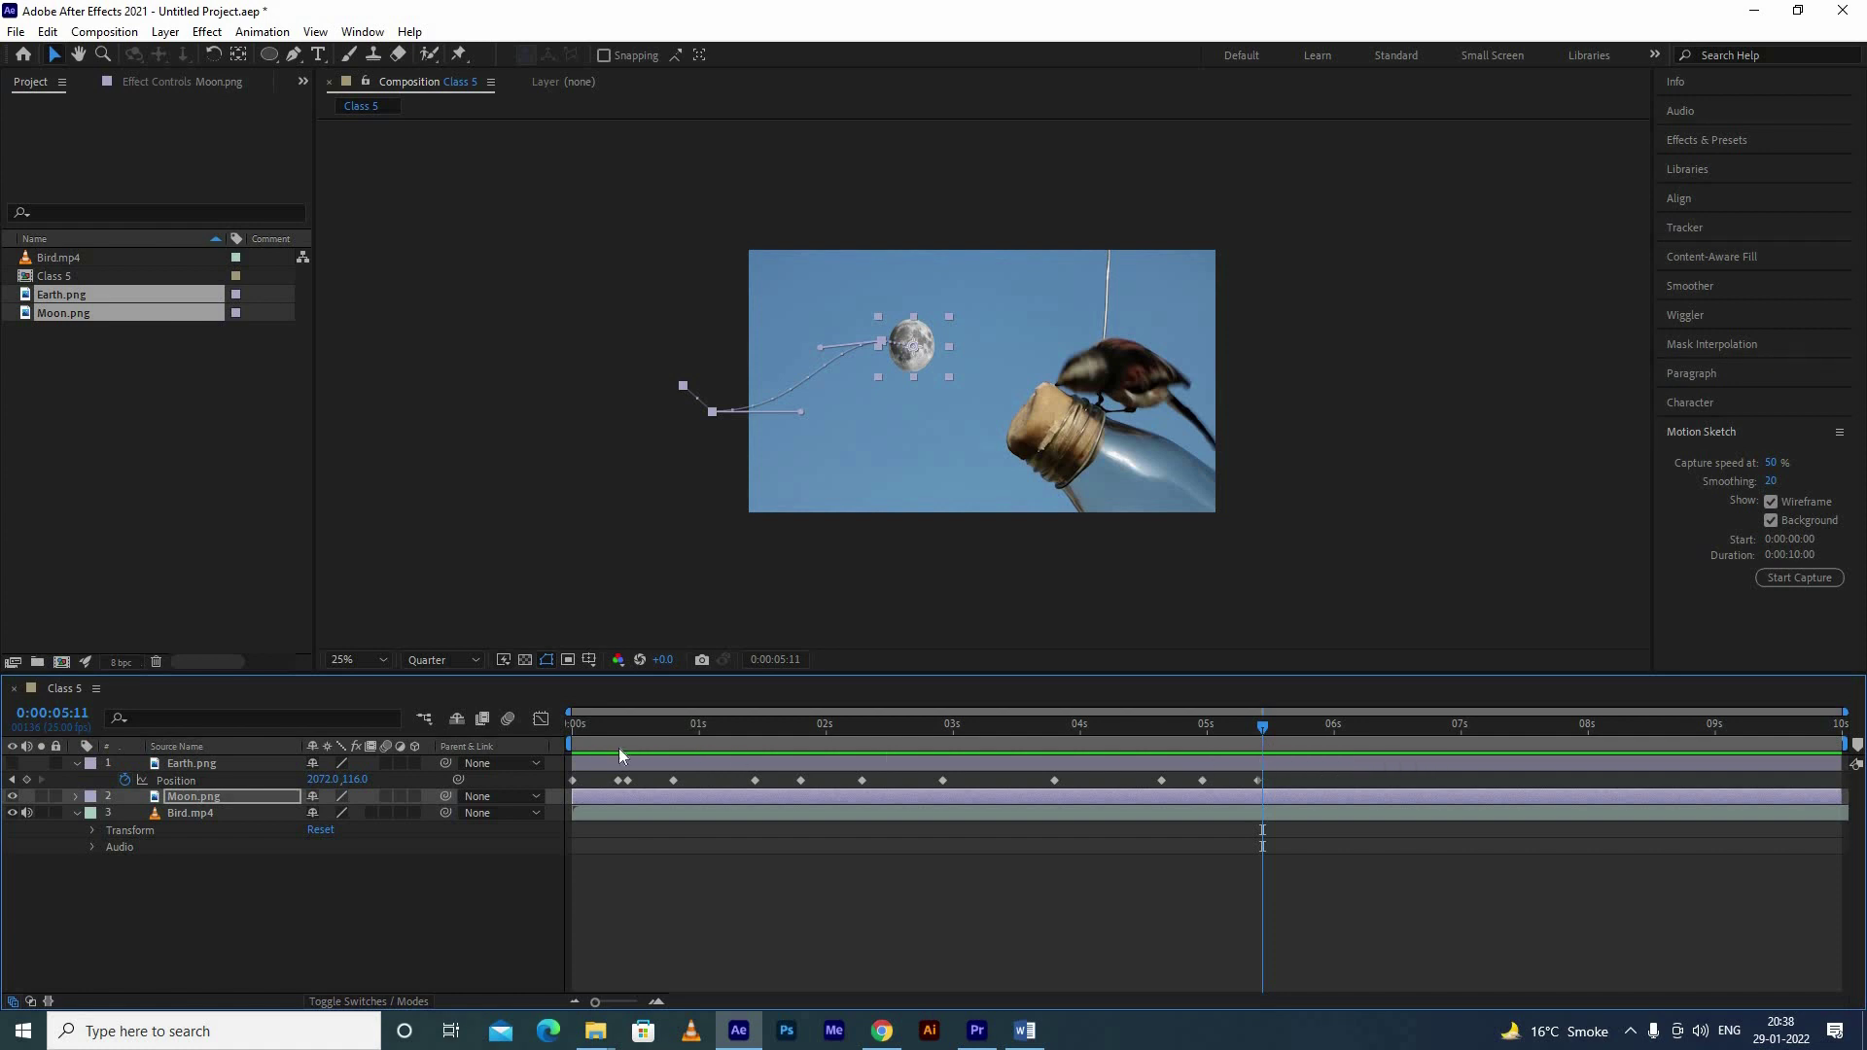
Step: Start the work area at 0:00:05:11 and extend the Moon's sketch past the right edge
left_click_drag(566, 744, 655, 744)
left_click_drag(1265, 743, 1262, 744)
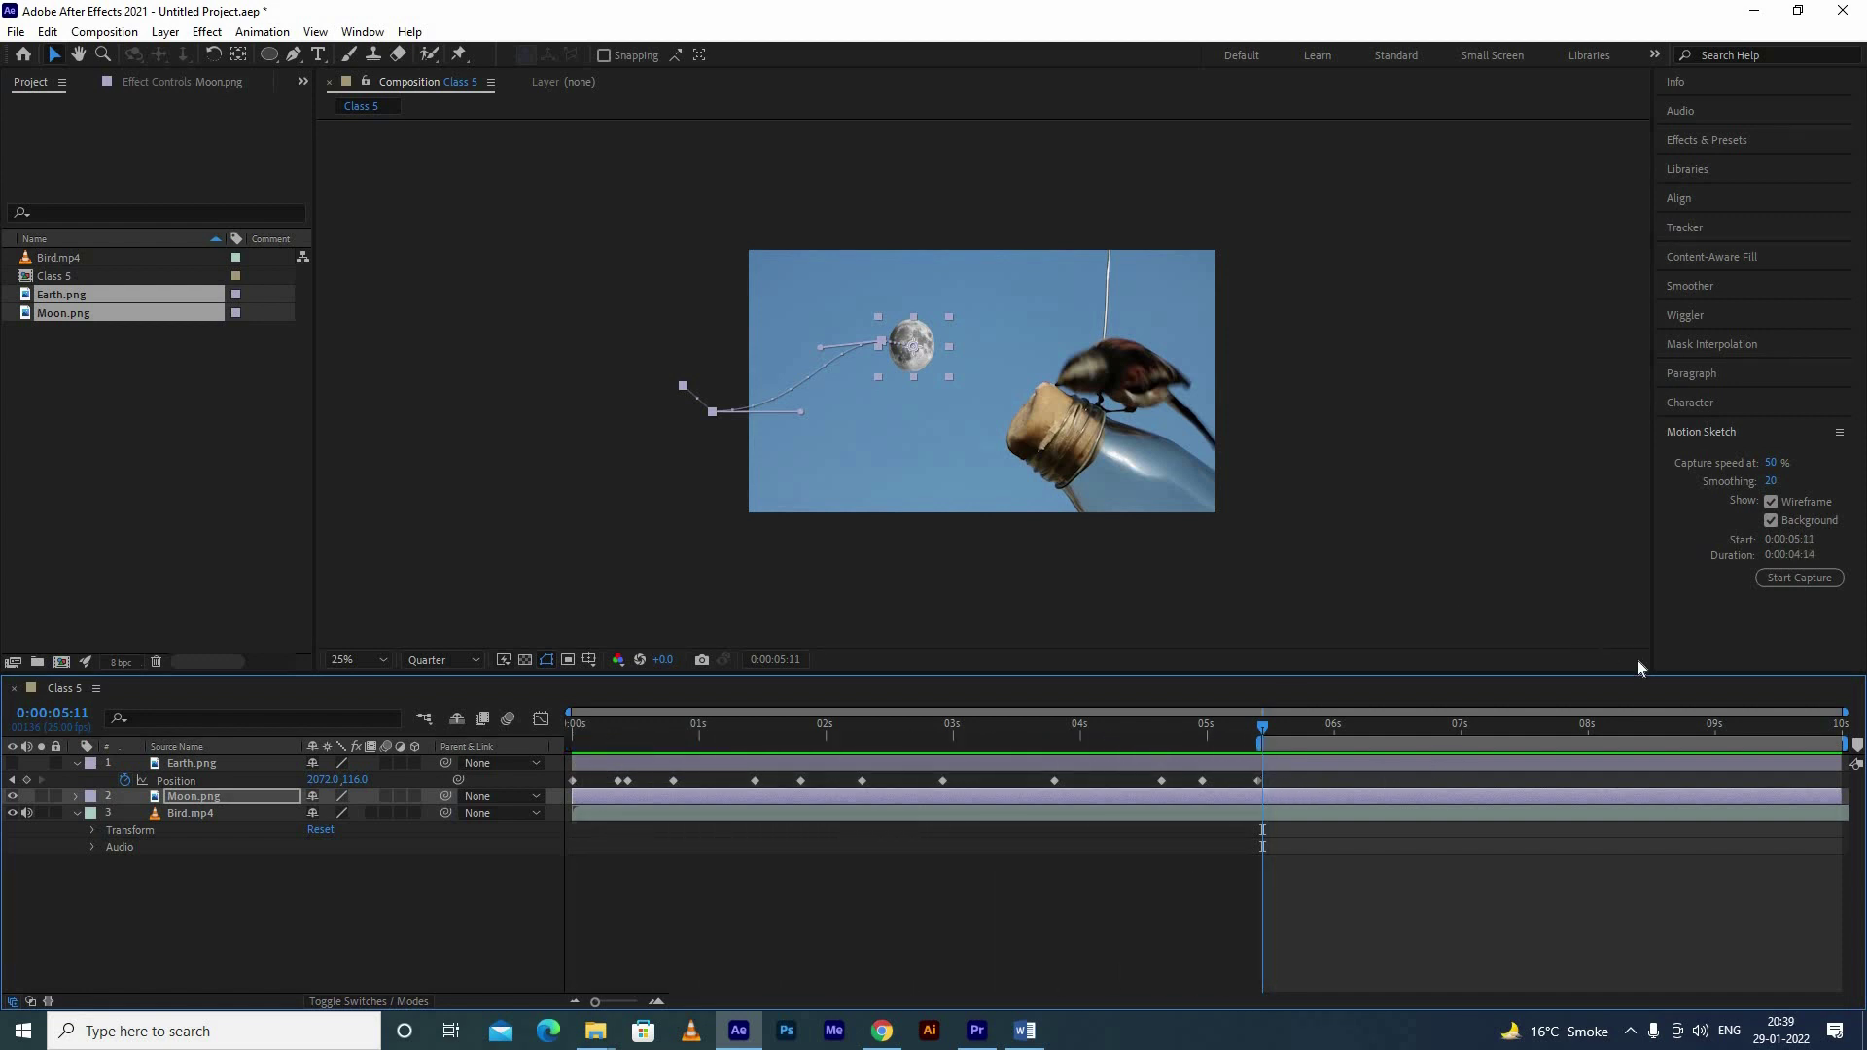
left_click(1799, 578)
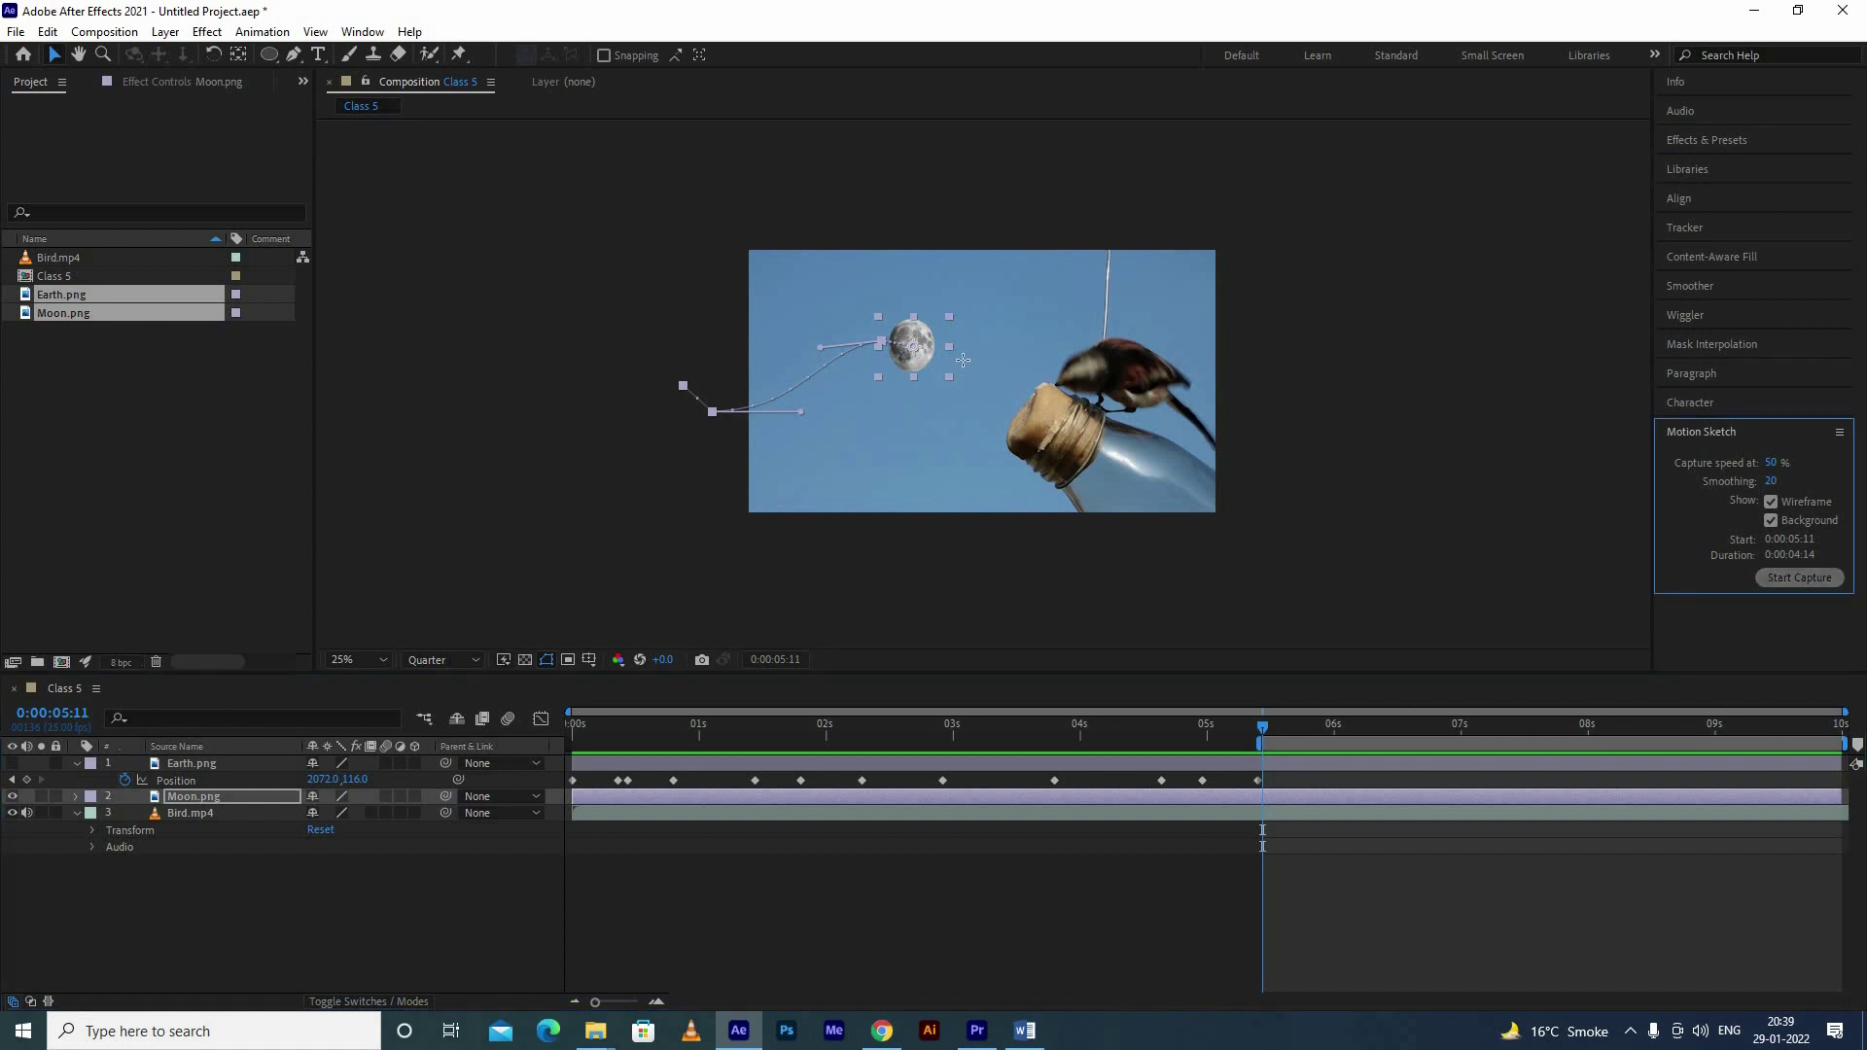
mouse_move(1010, 336)
left_mouse_down()
mouse_move(1215, 346)
mouse_move(1255, 317)
left_mouse_up()
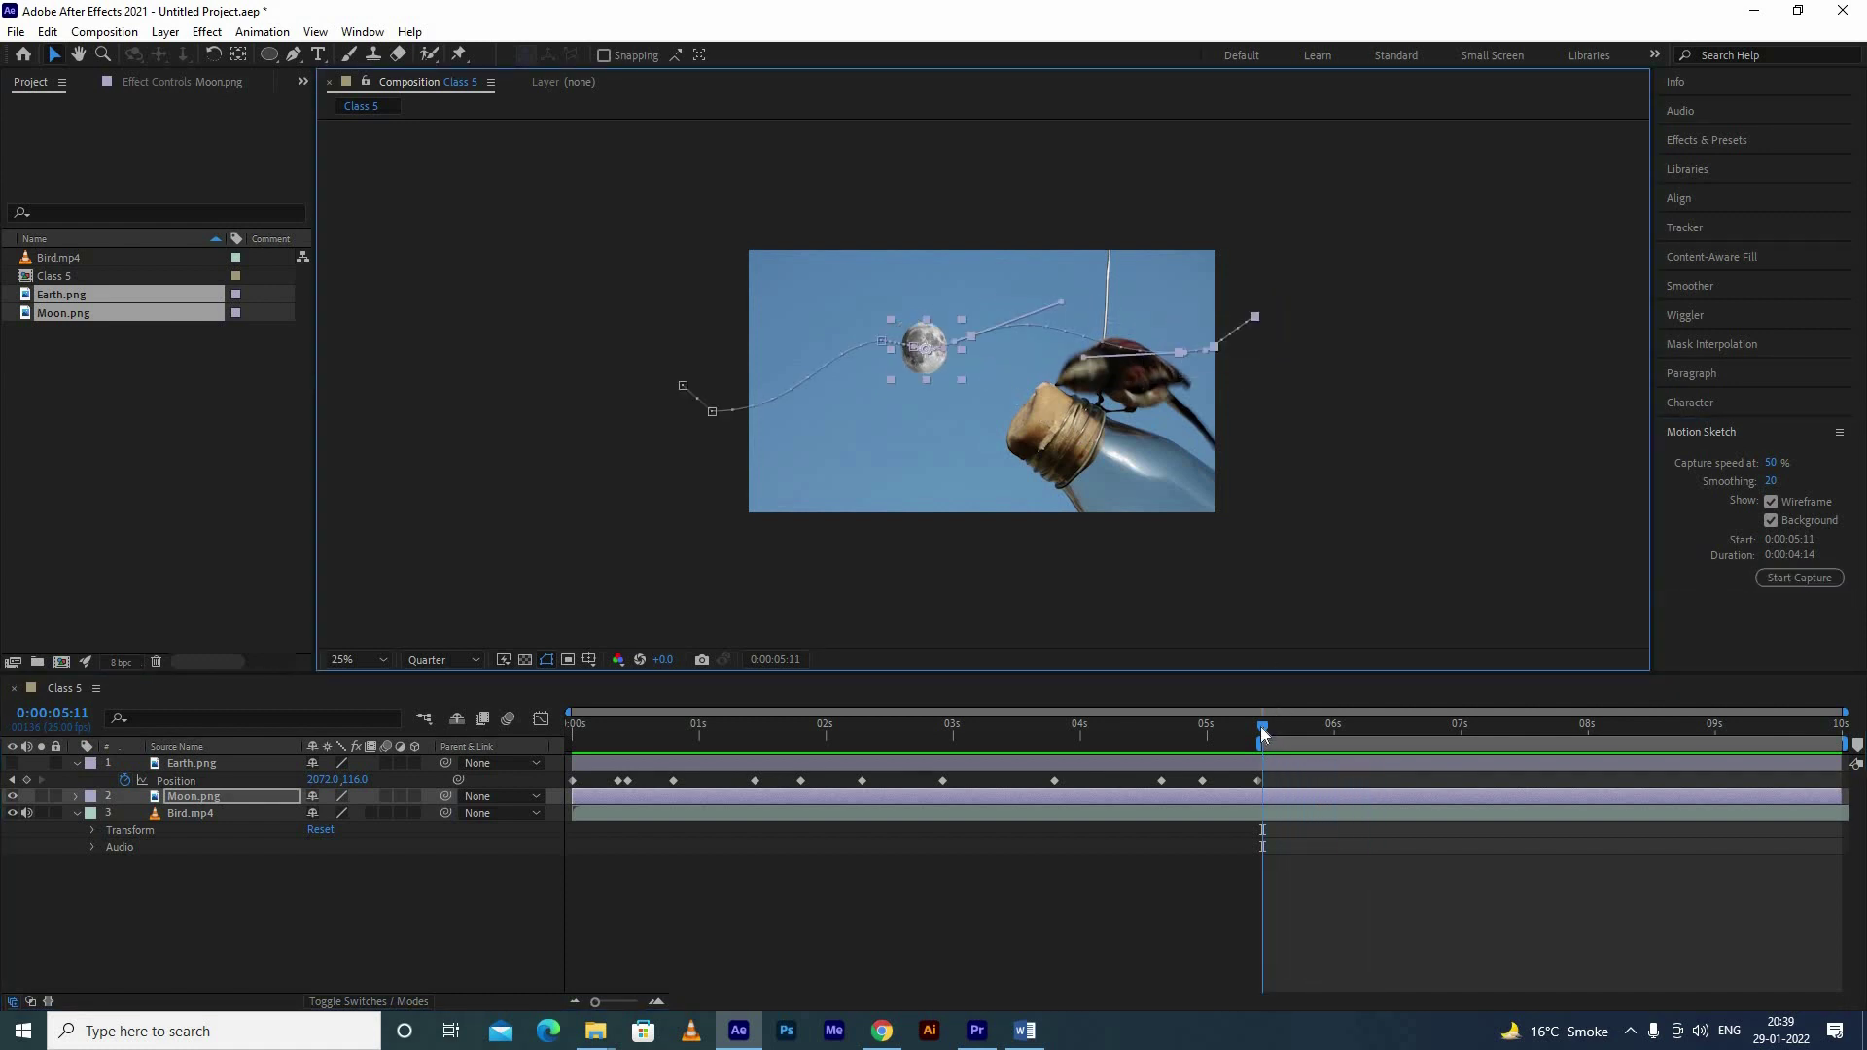
Step: Preview the Moon's extended motion, then reset the work area to the whole composition
key("space")
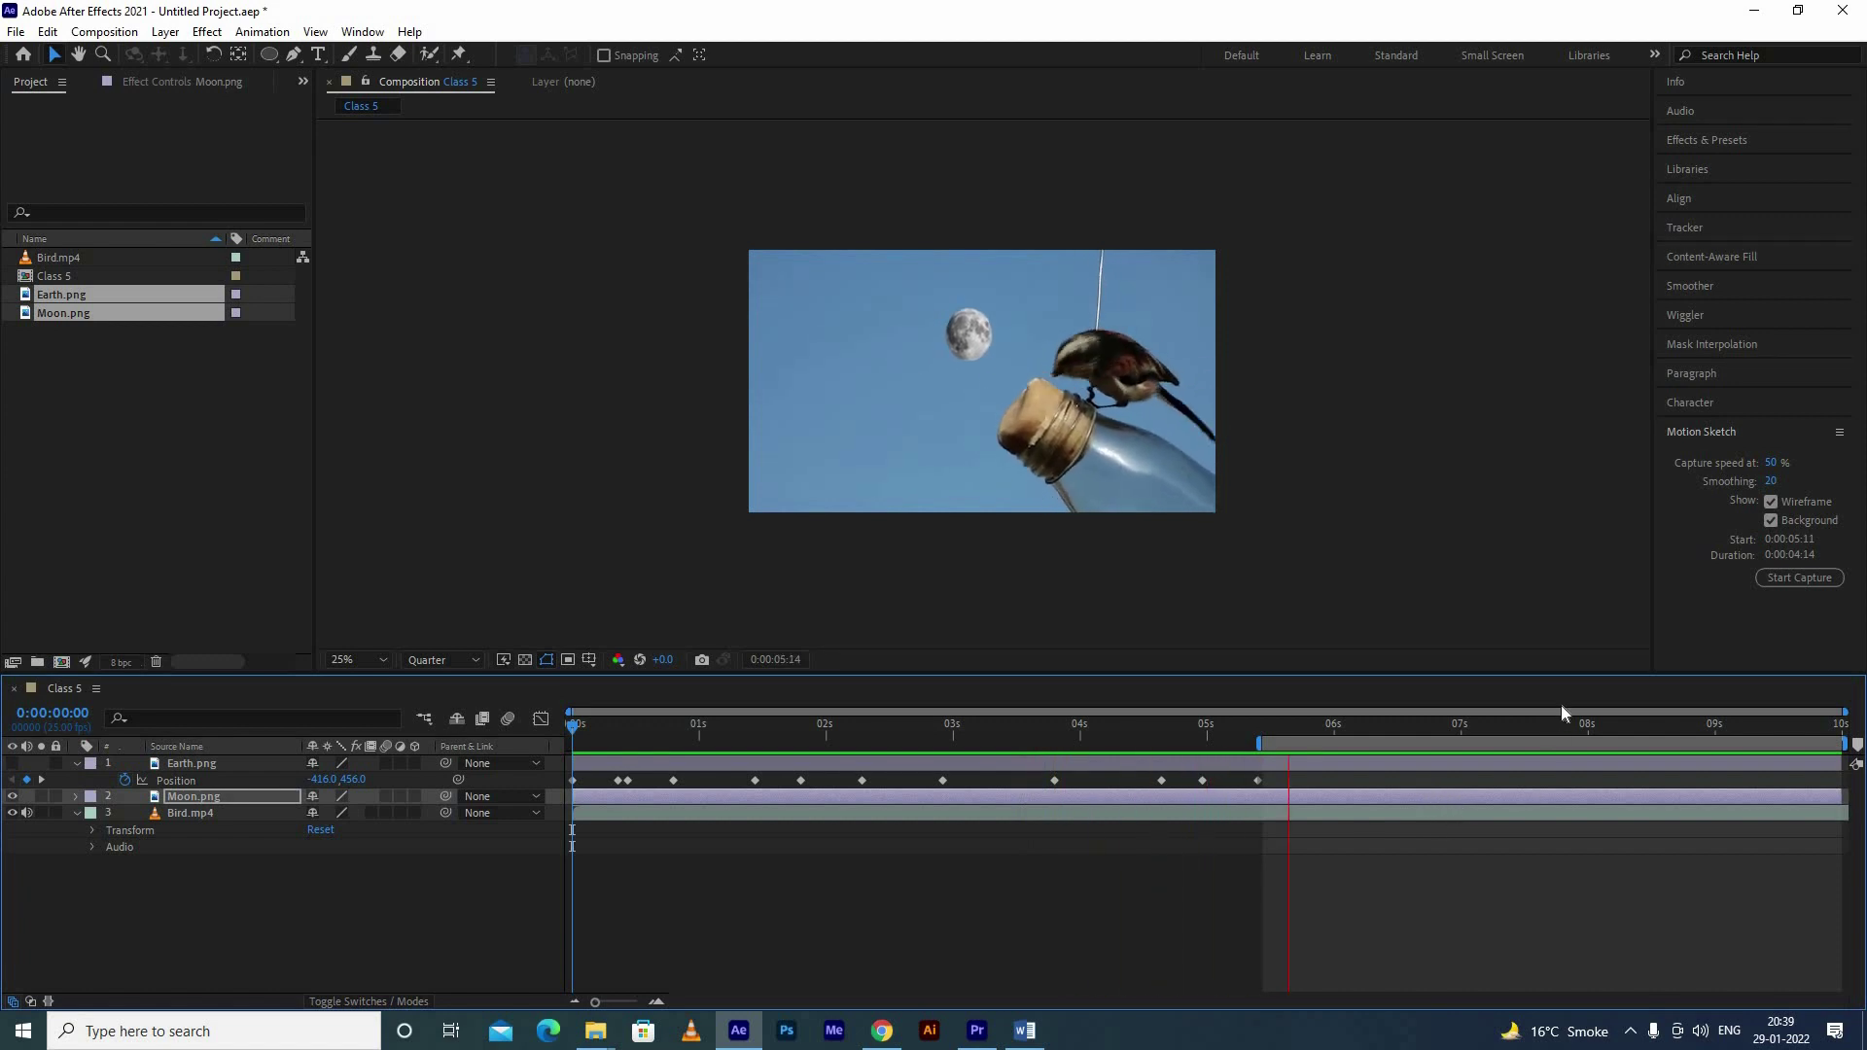
key("space")
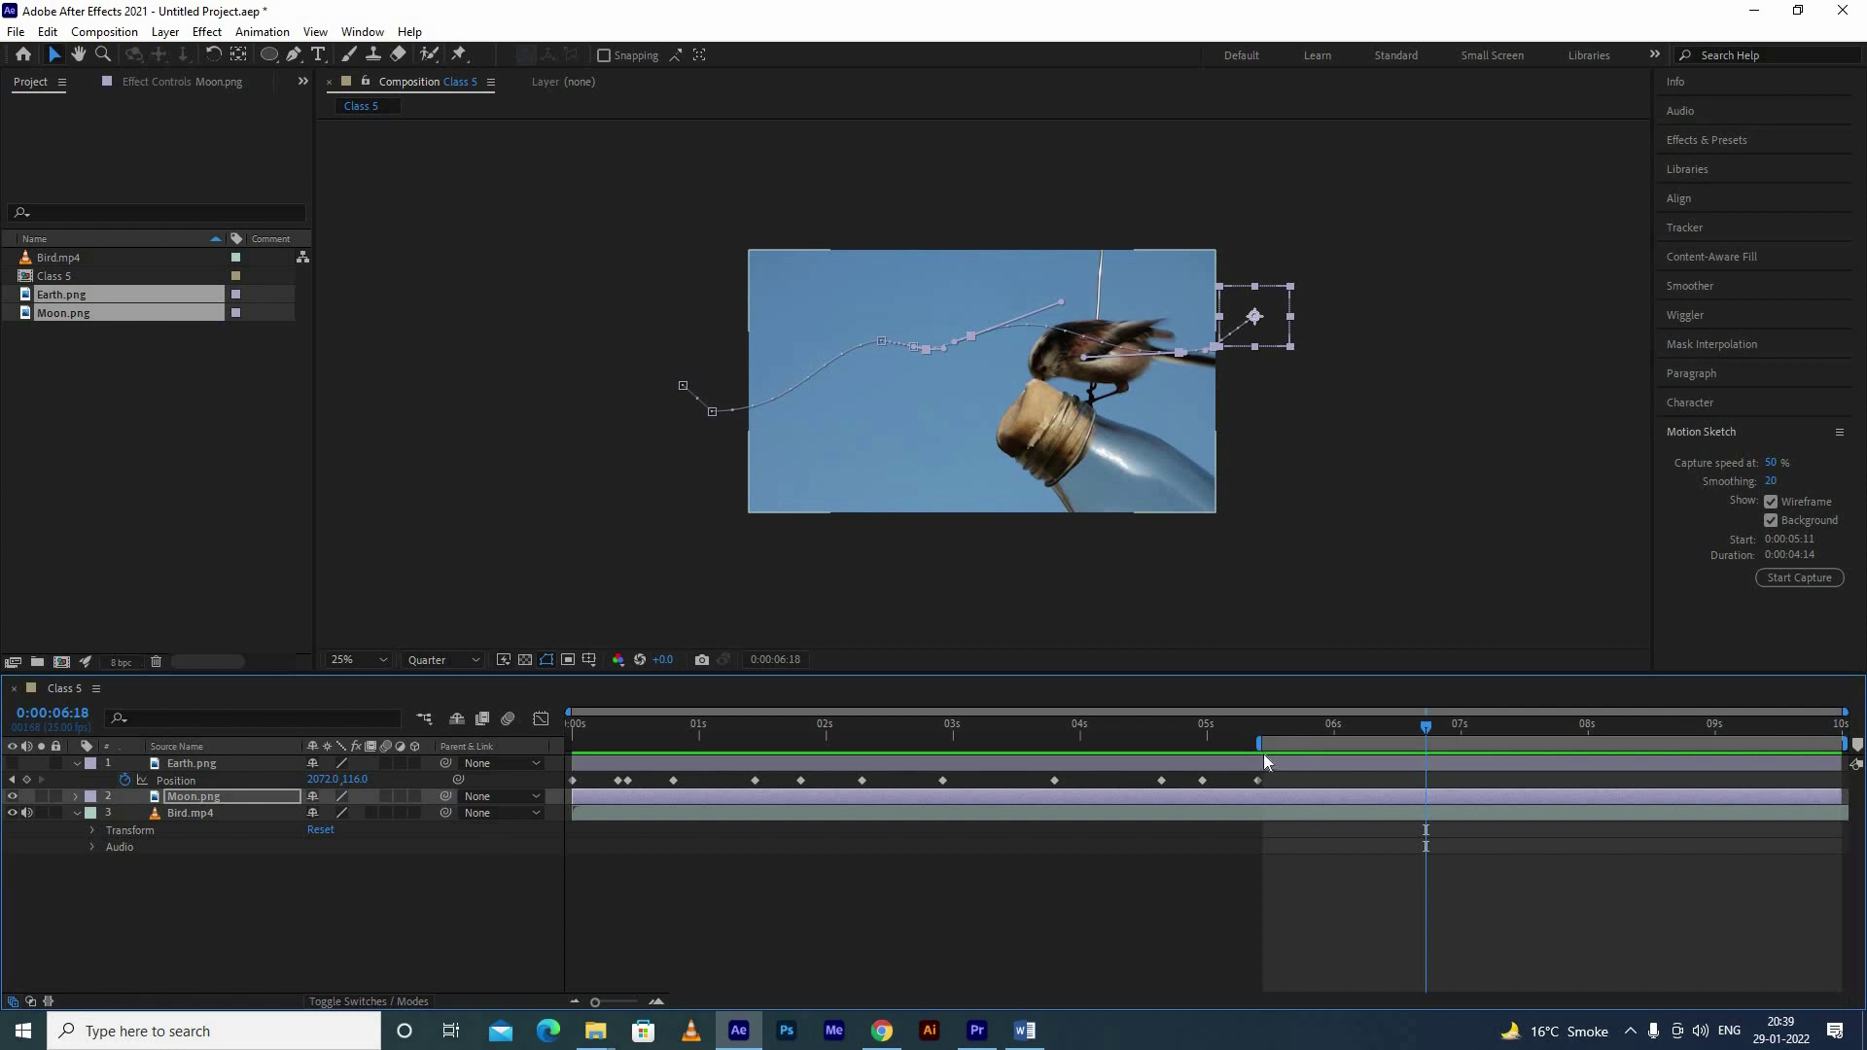
key("ctrl+alt+b")
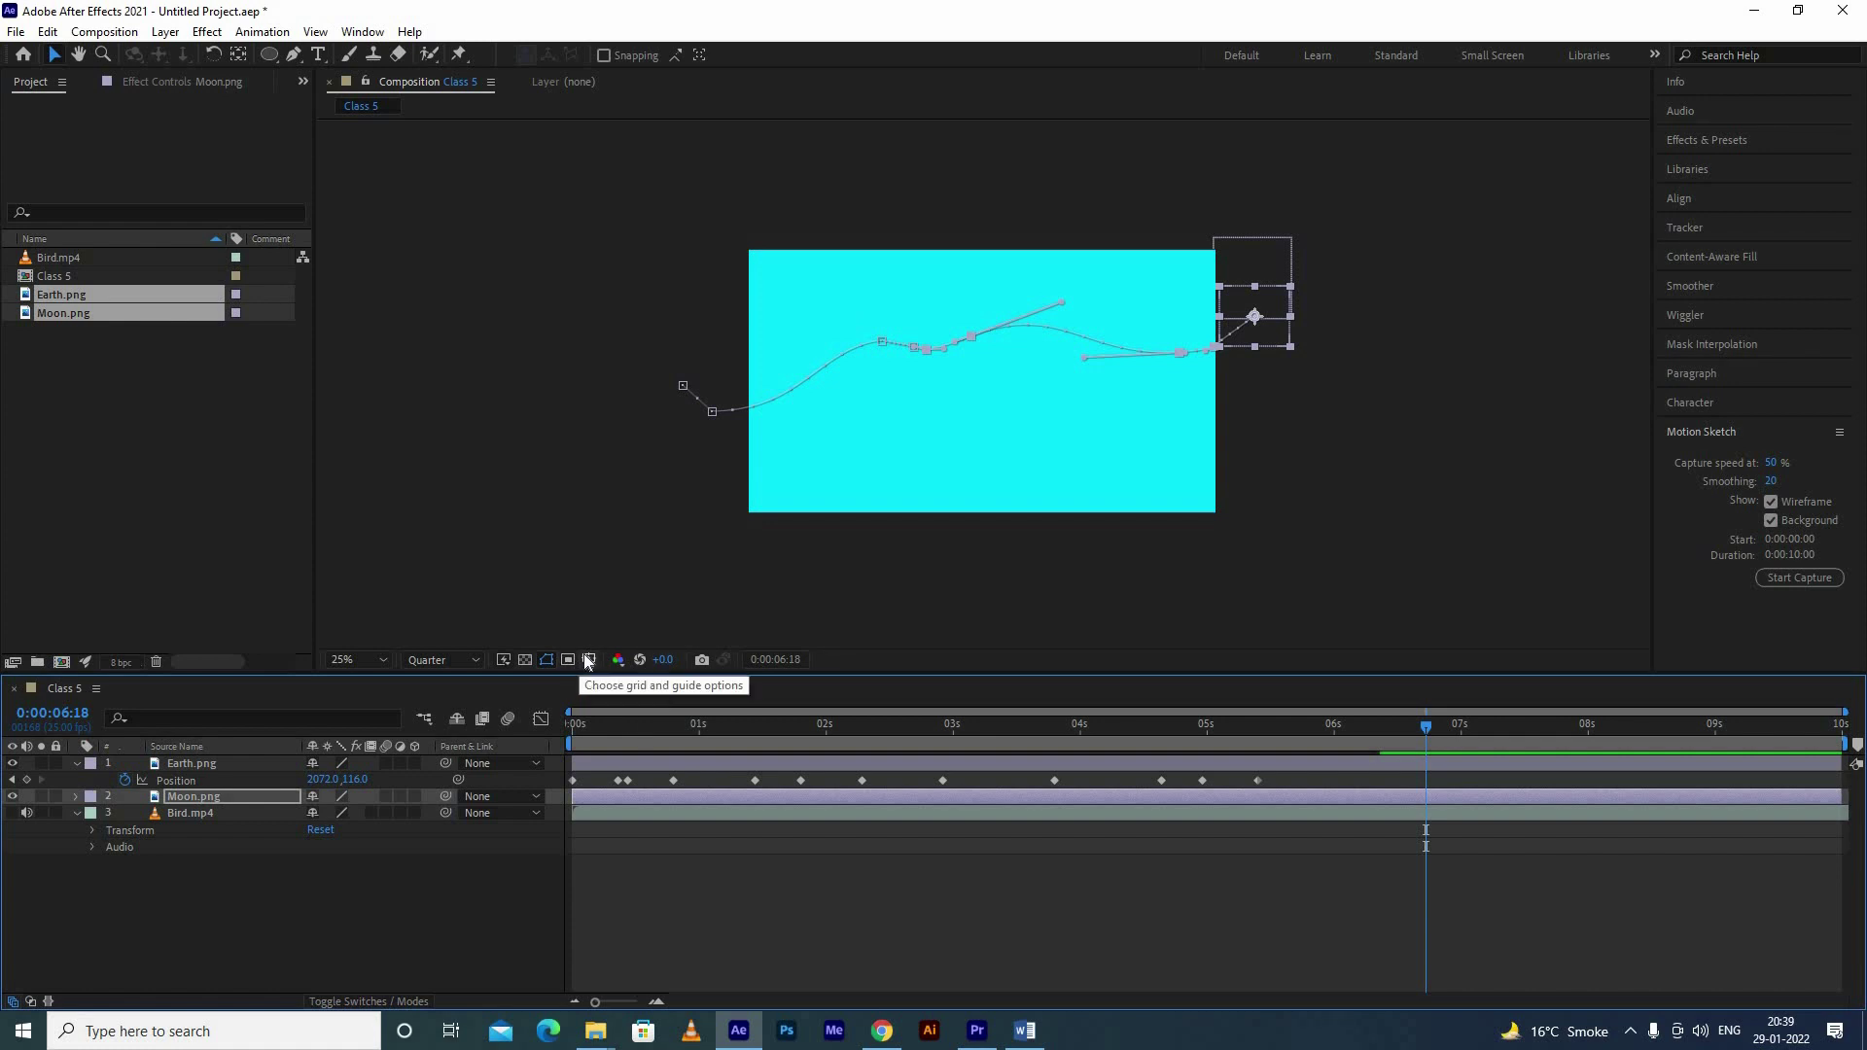
Step: Turn on the transparency grid in the Composition viewer
left_click(568, 660)
left_click(526, 660)
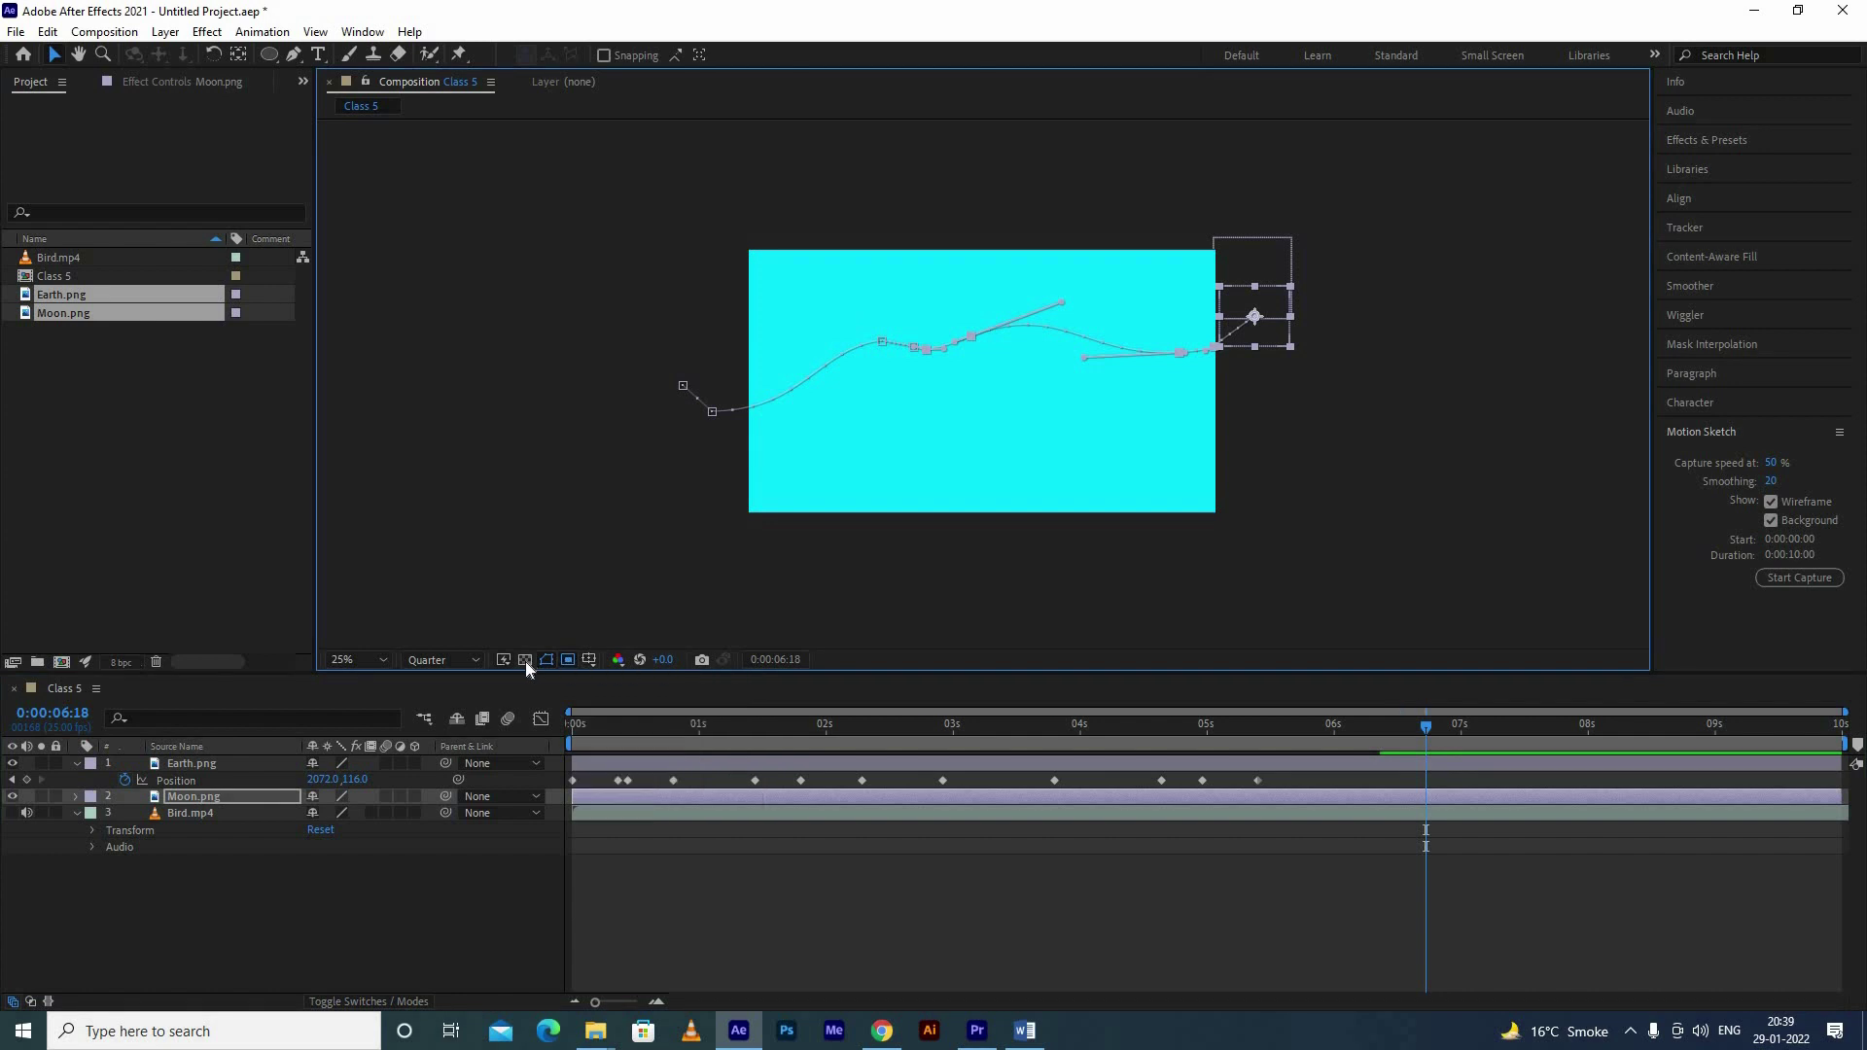
left_click(525, 661)
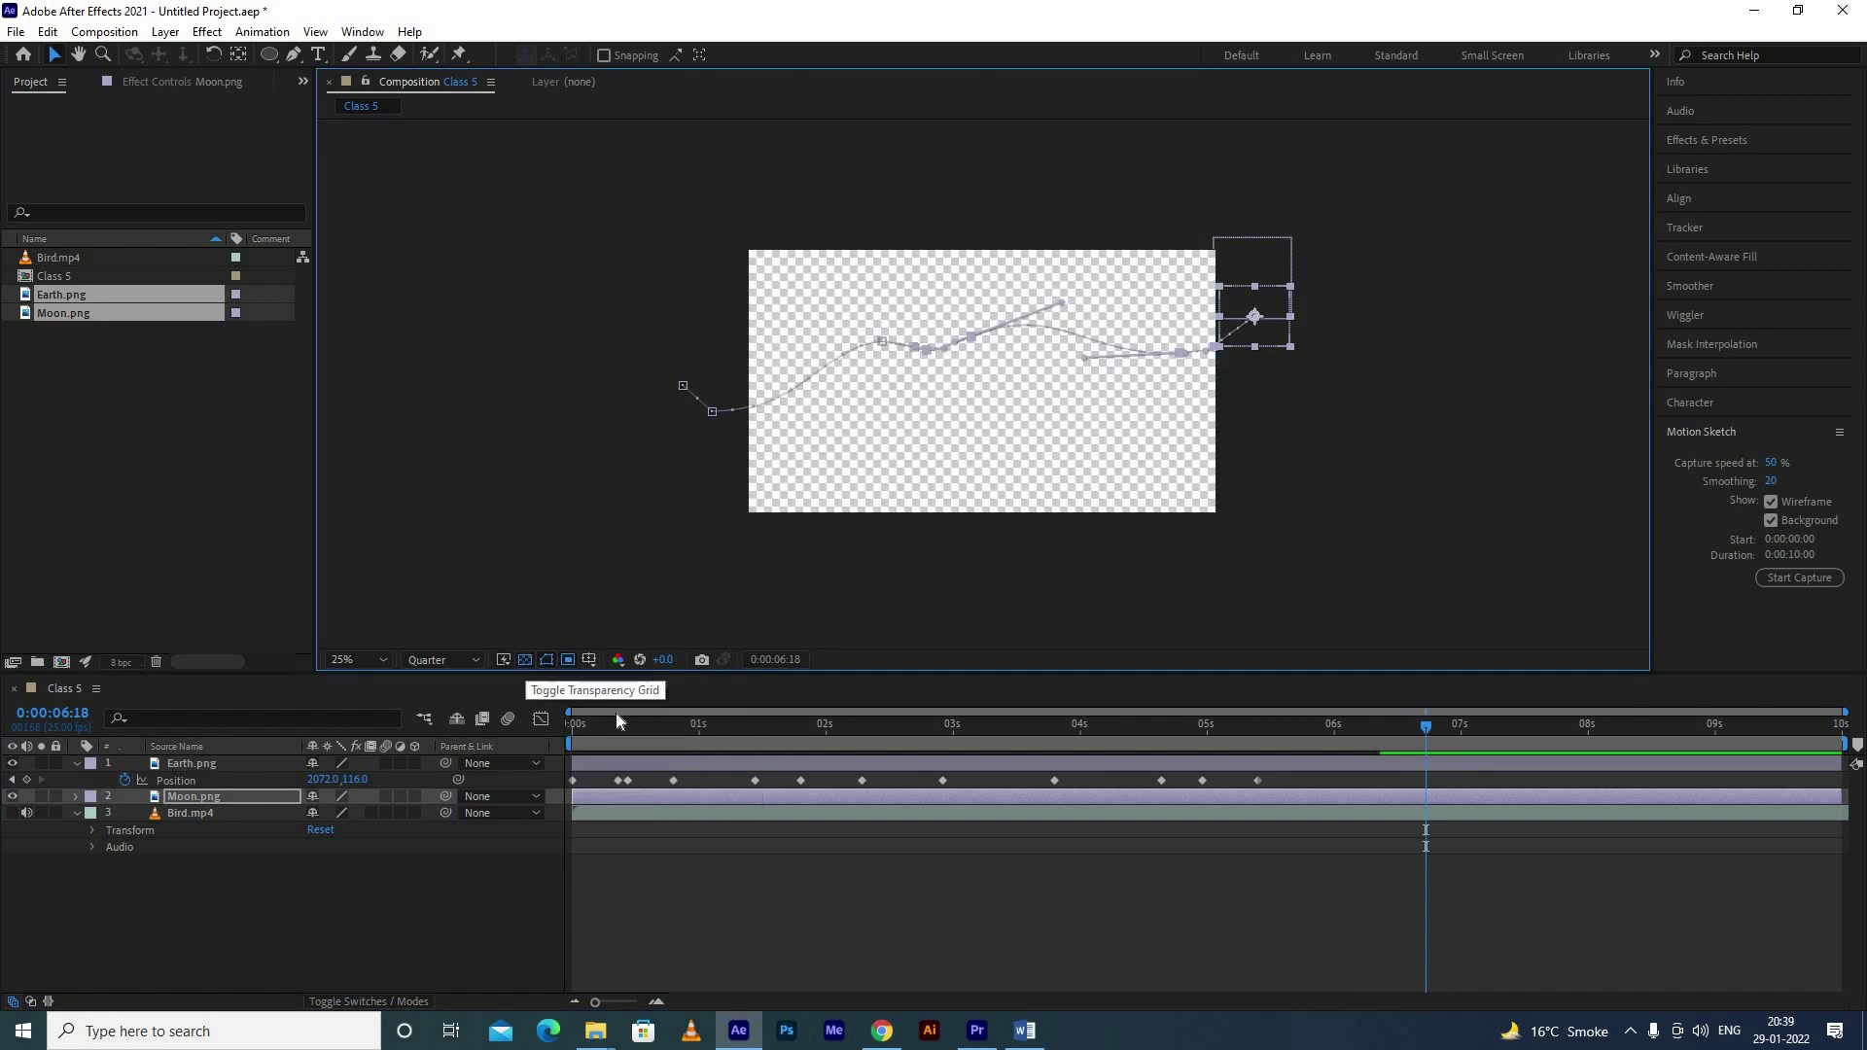
left_click(594, 726)
Step: Preview Earth and Moon over transparency, then queue Class 5 as Class 5_2.avi with Ctrl+M
left_click(545, 668)
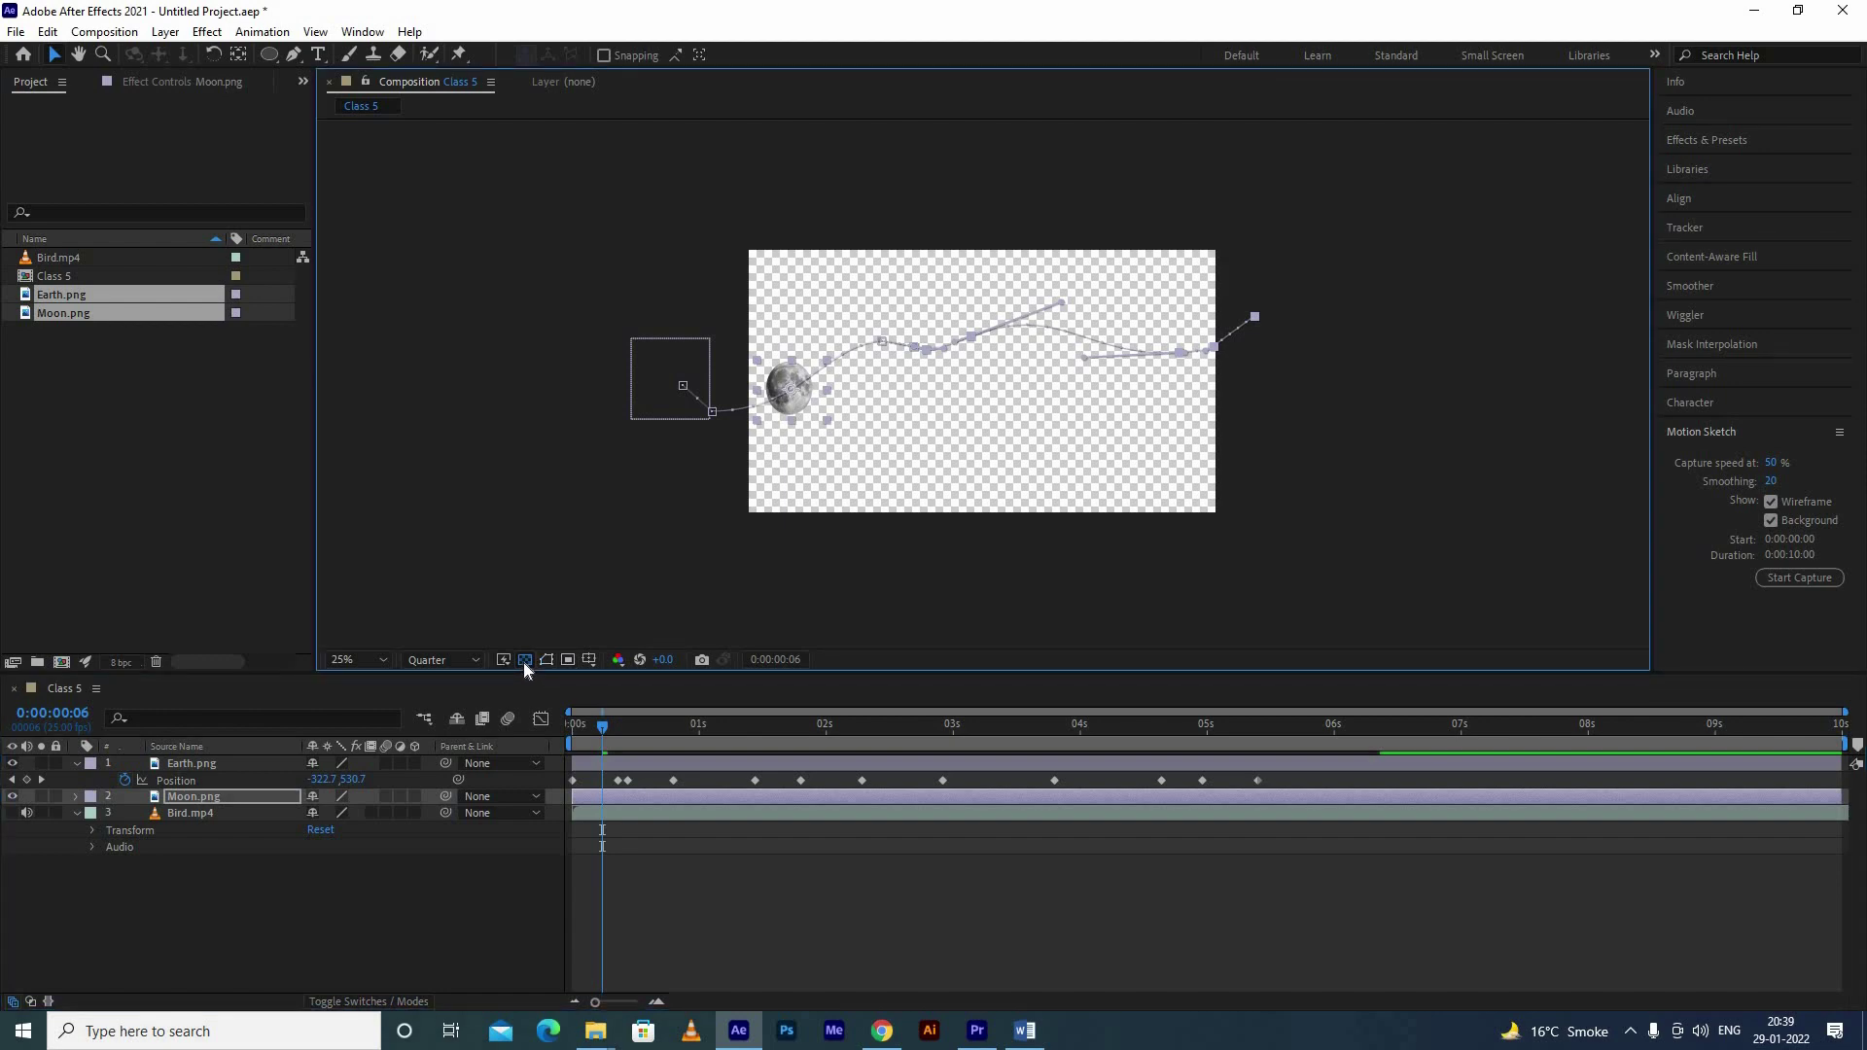
key("space")
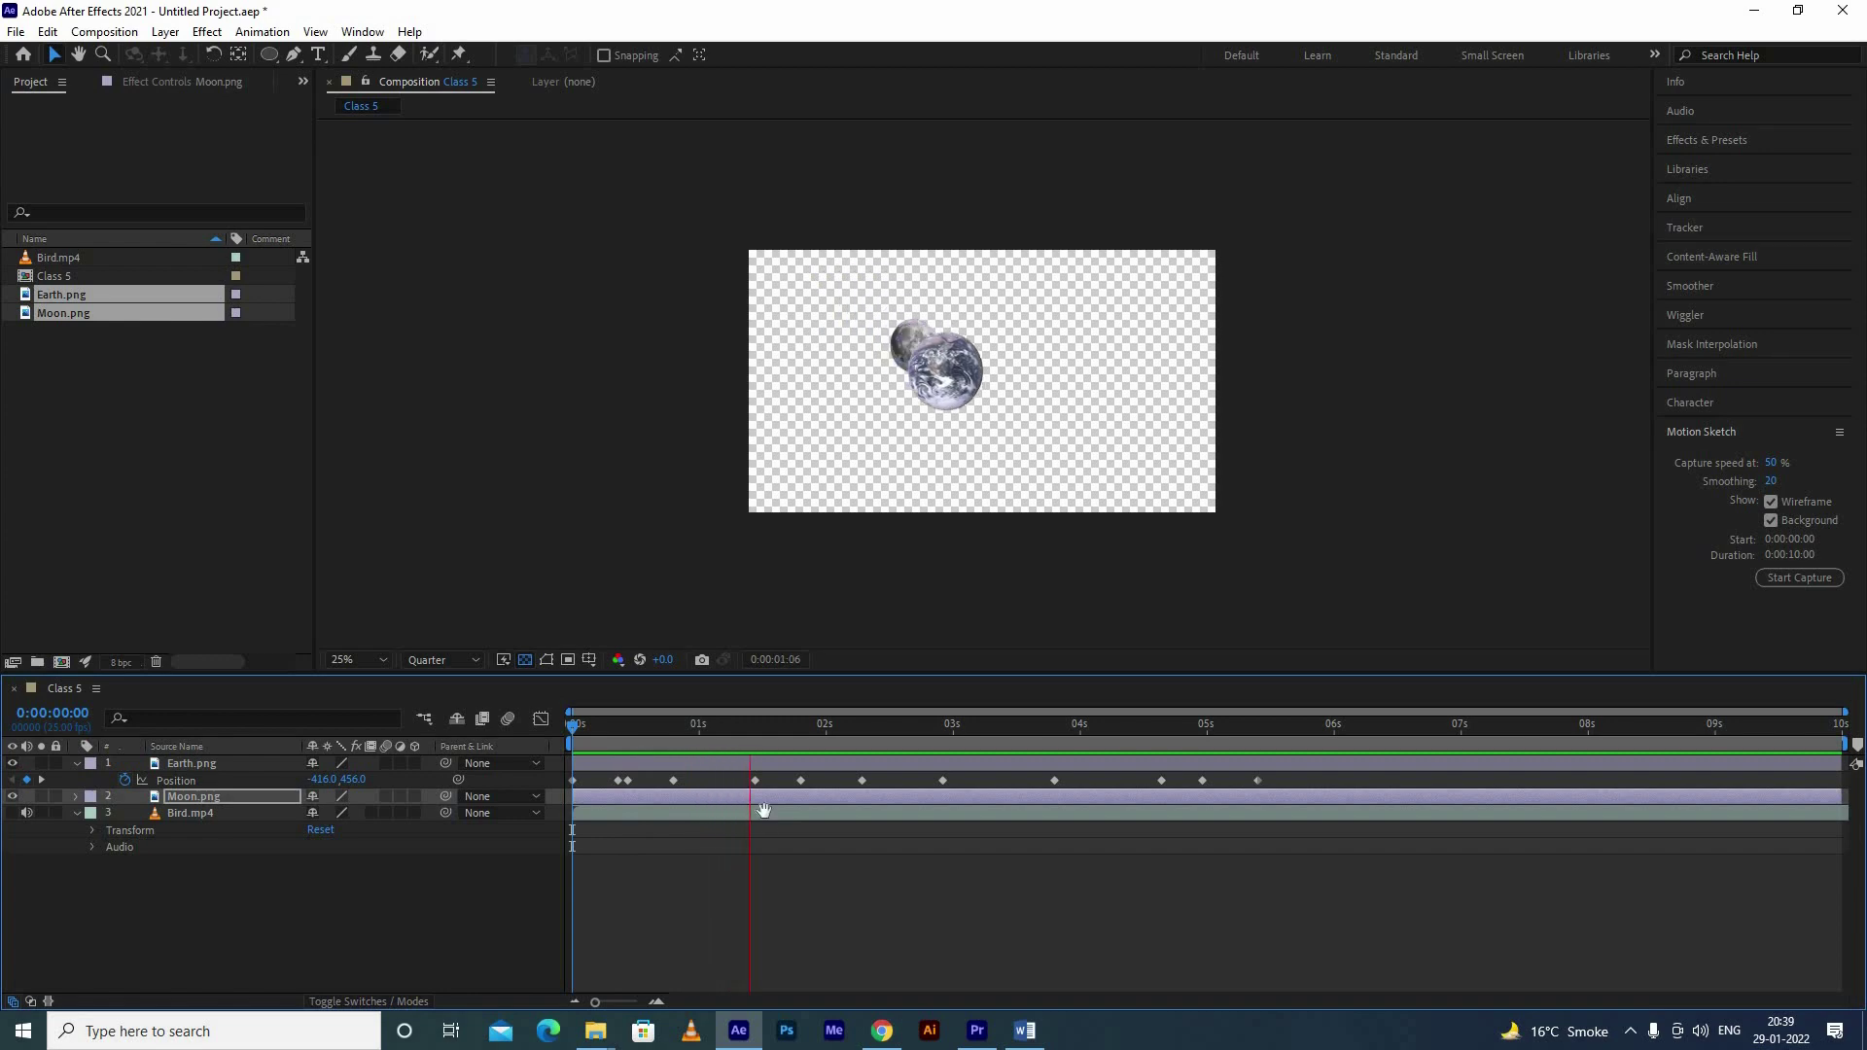
key("space")
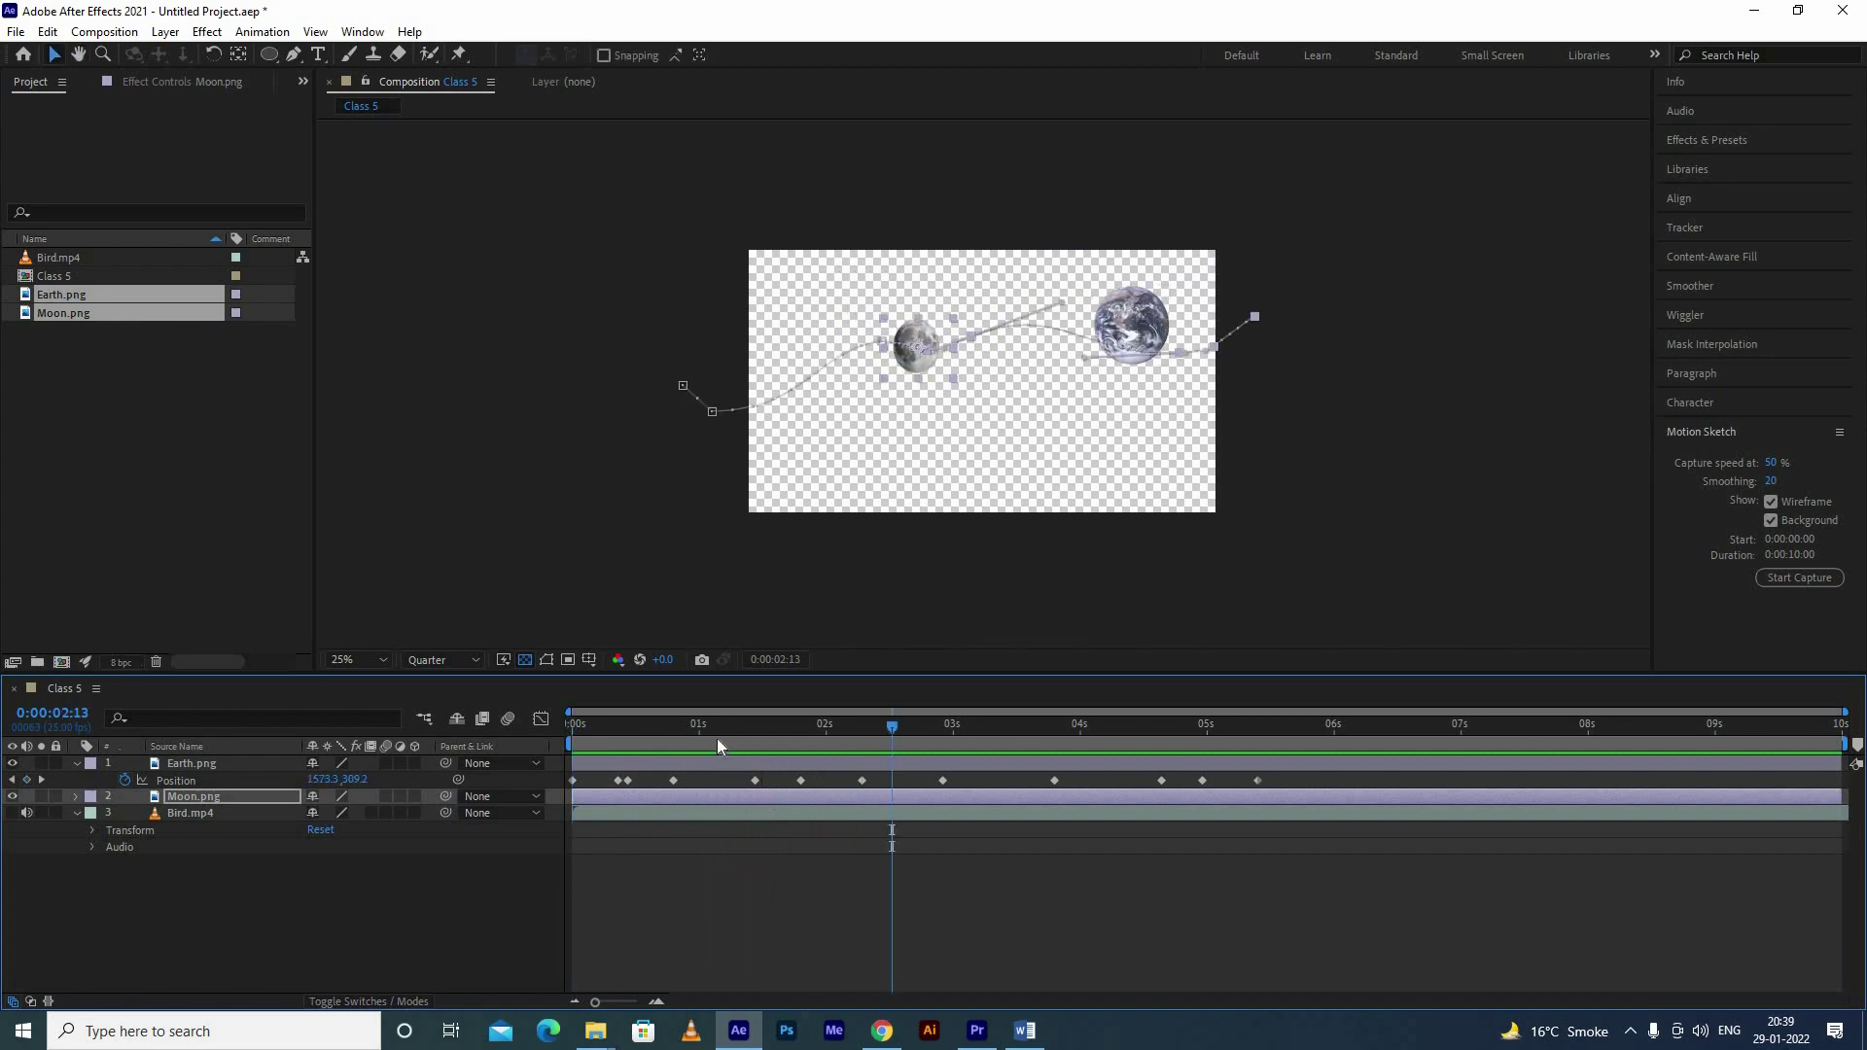
left_click(717, 746)
key("ctrl+m")
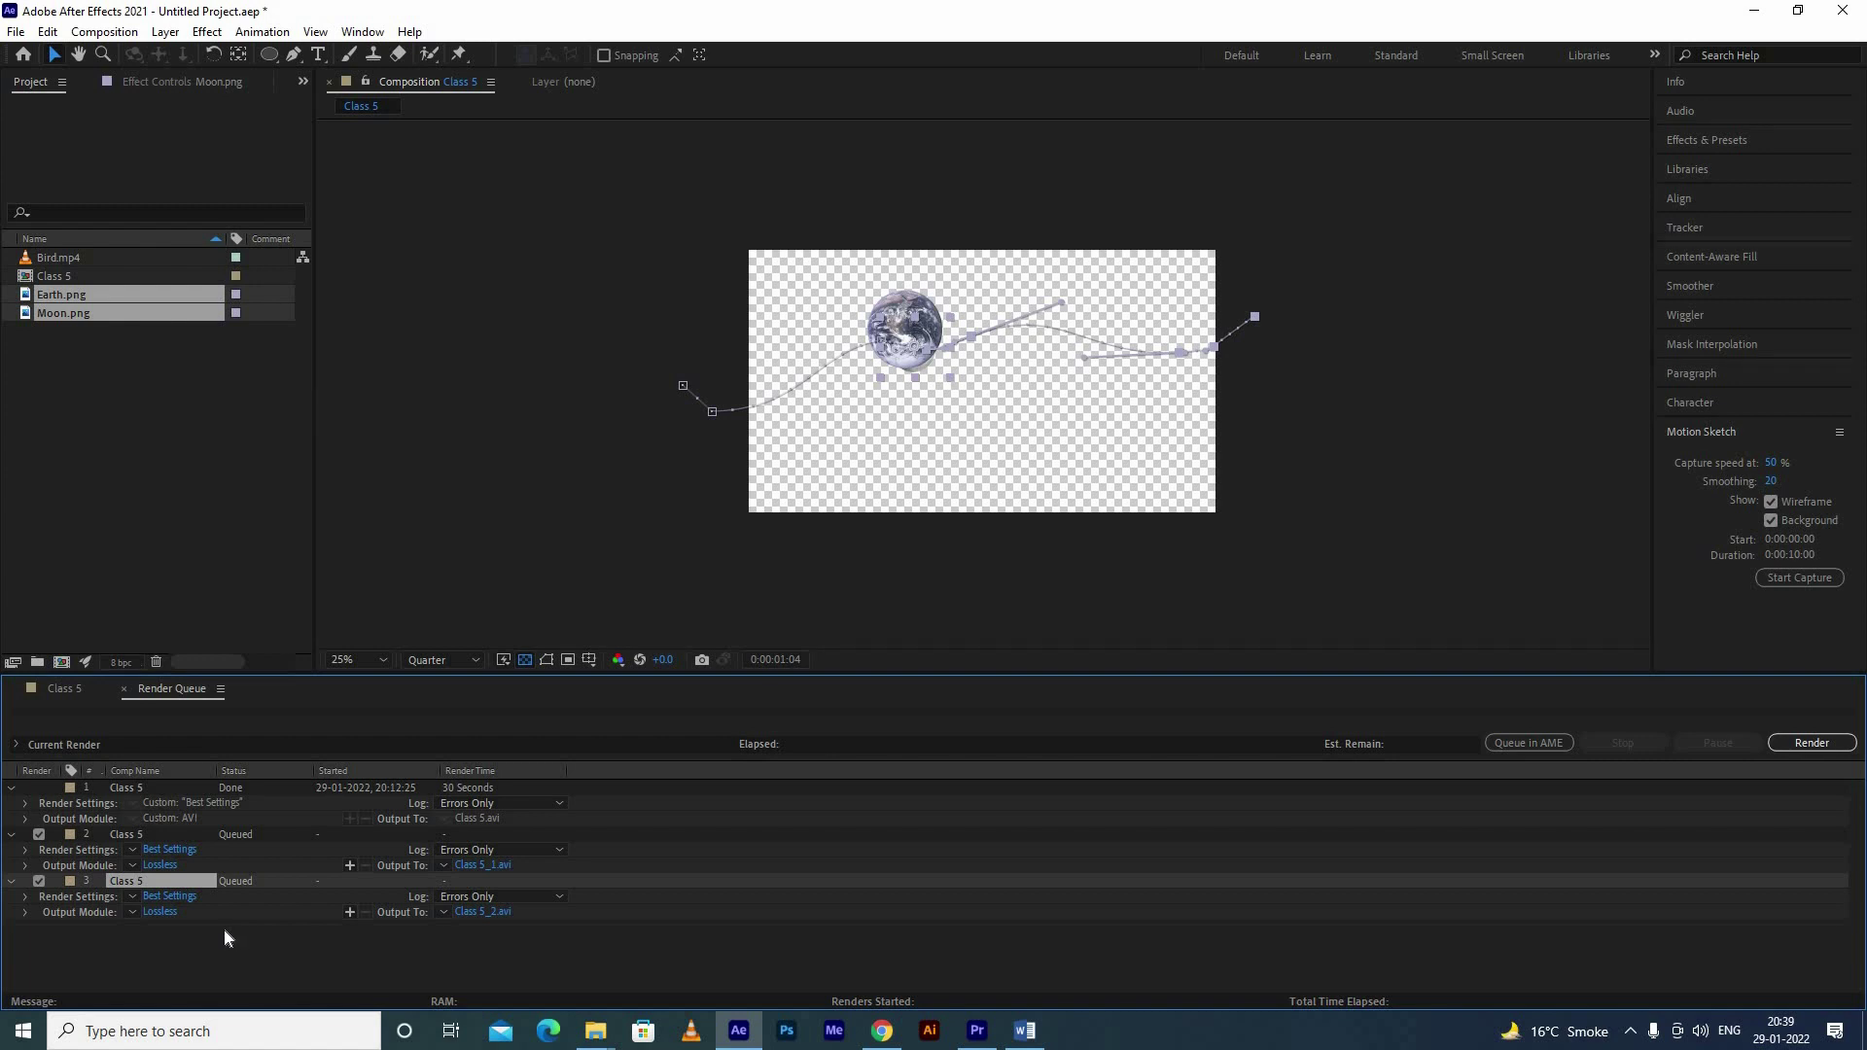
Step: Open the Lossless Output Module settings for the third render queue item
left_click(15, 31)
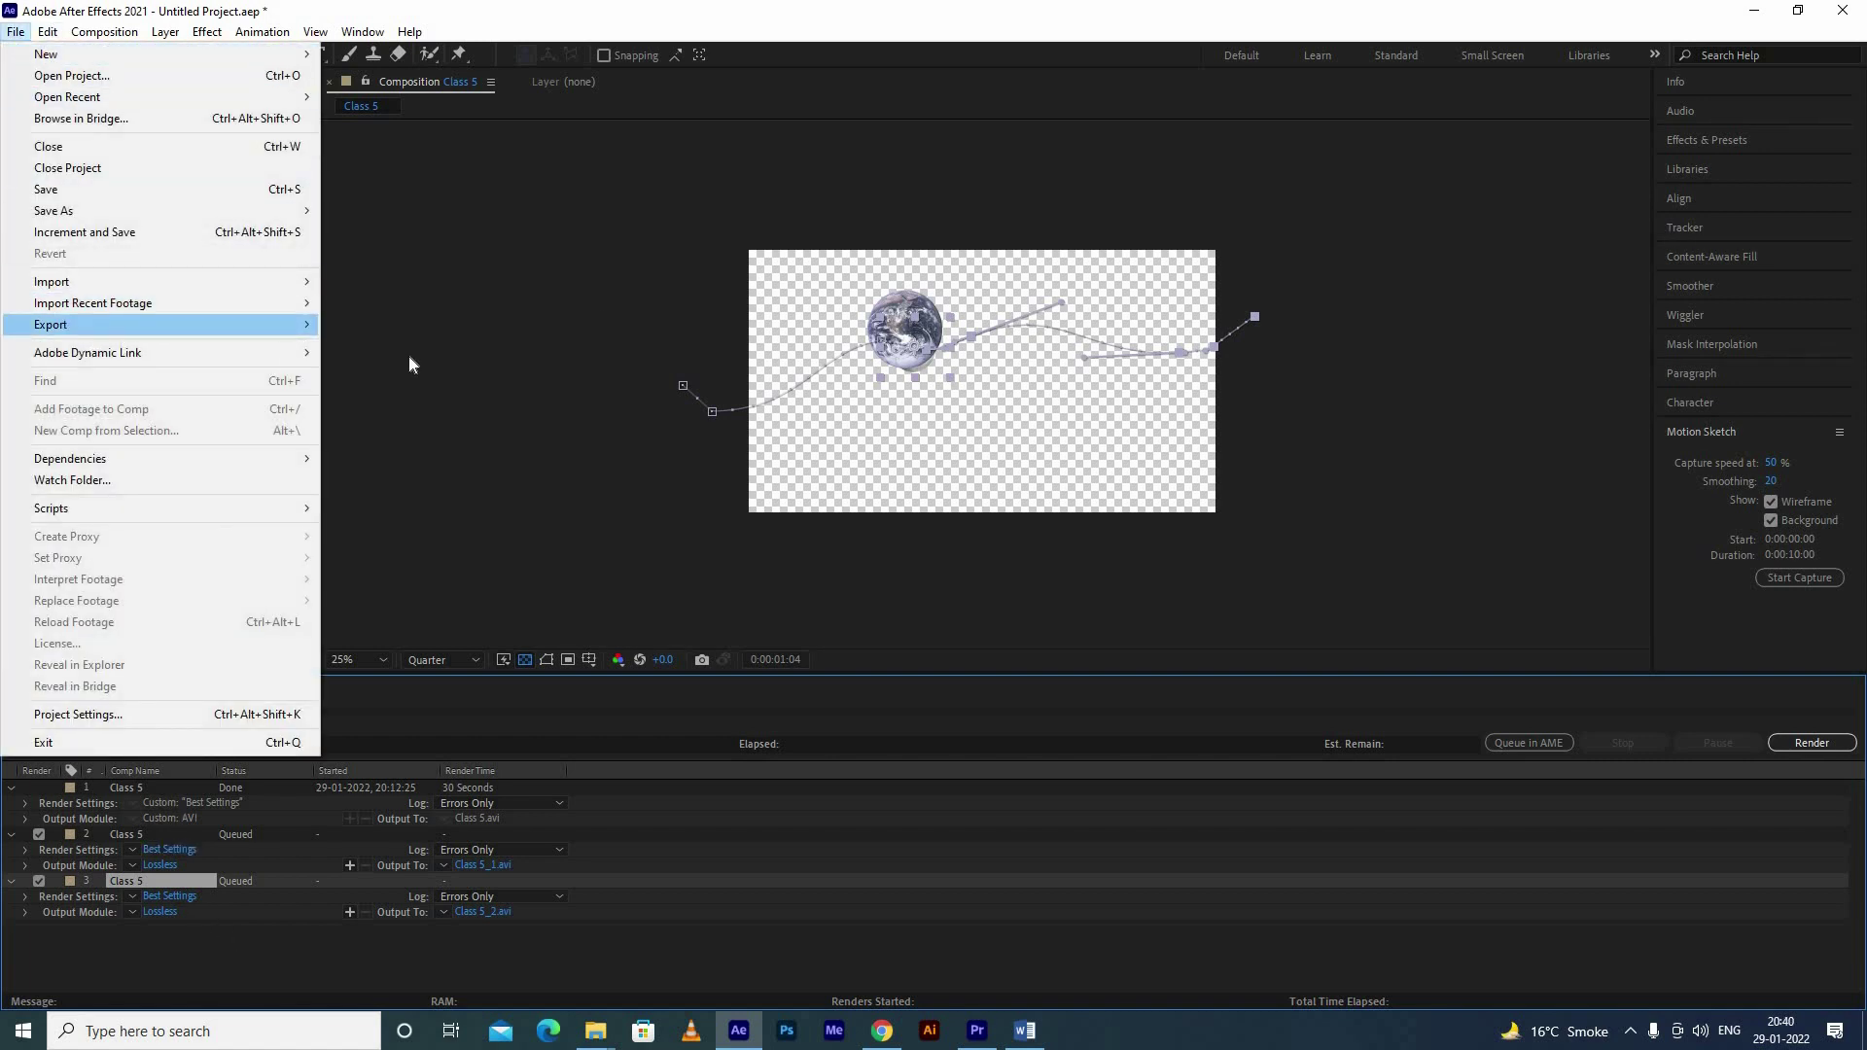
mouse_move(409, 364)
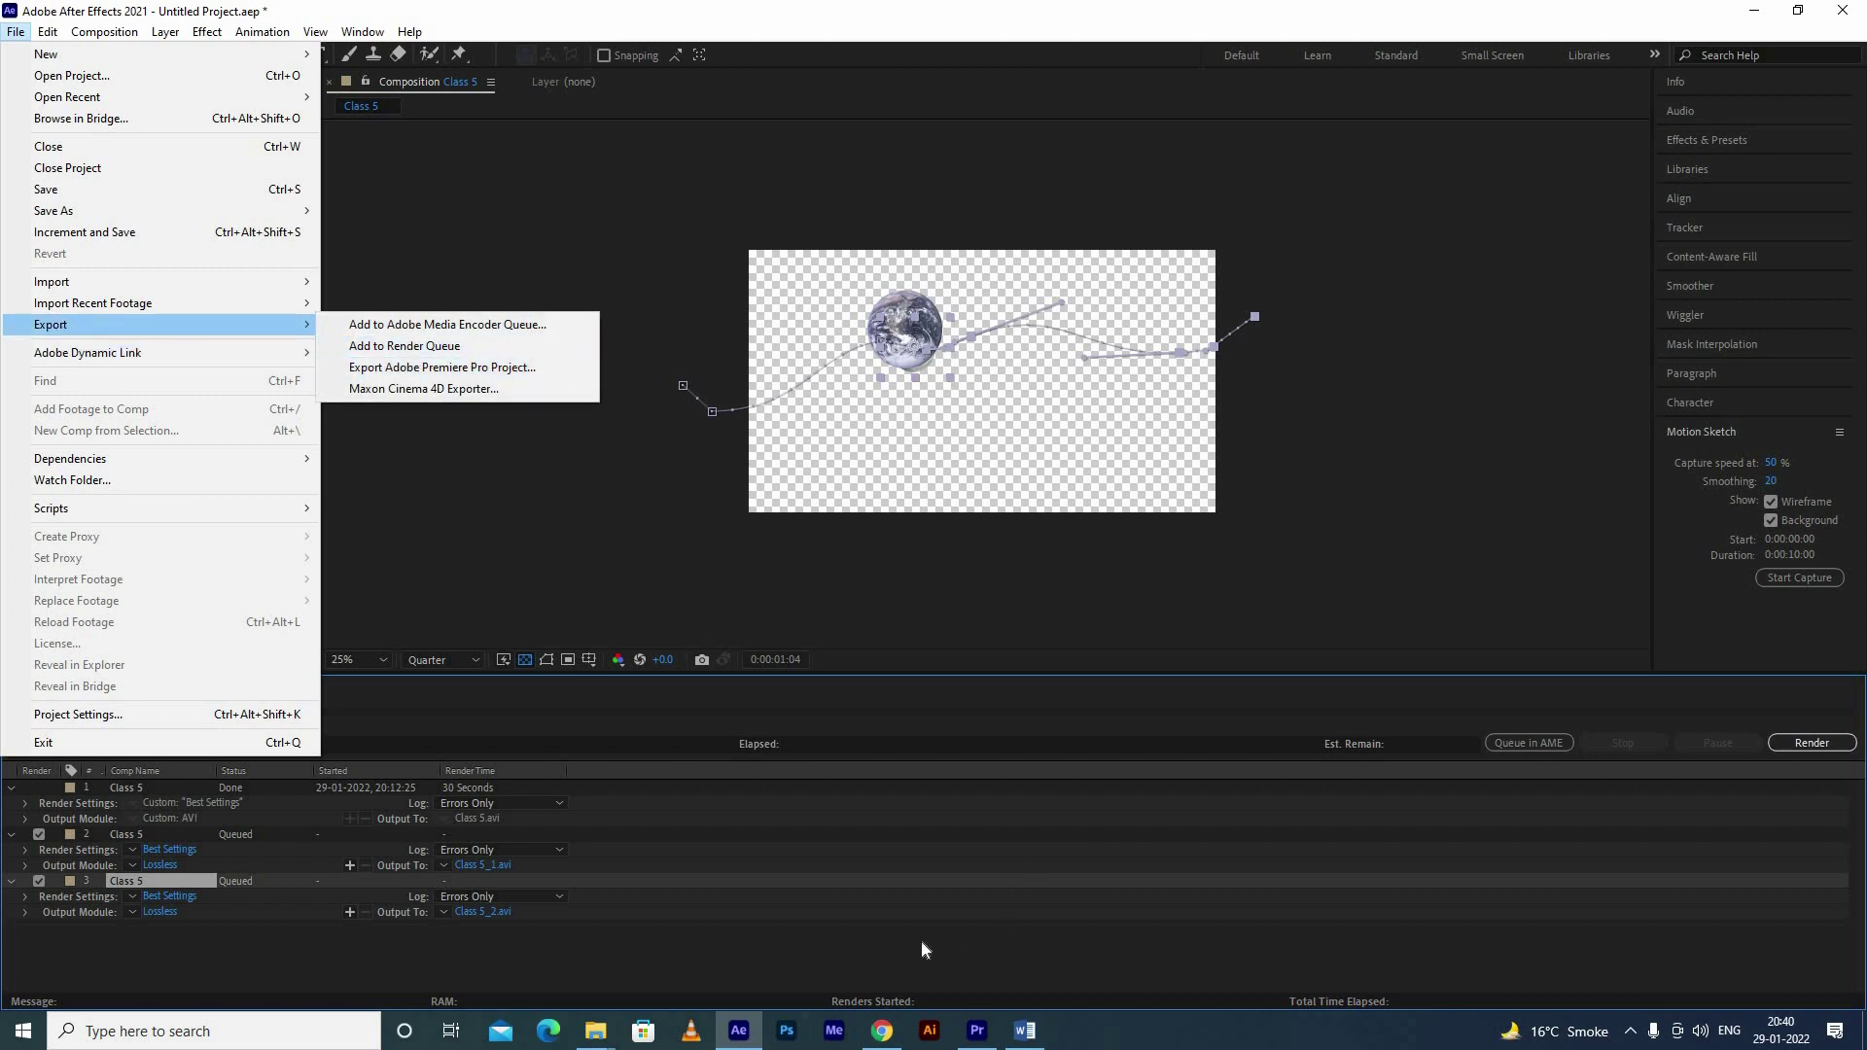
left_click(152, 924)
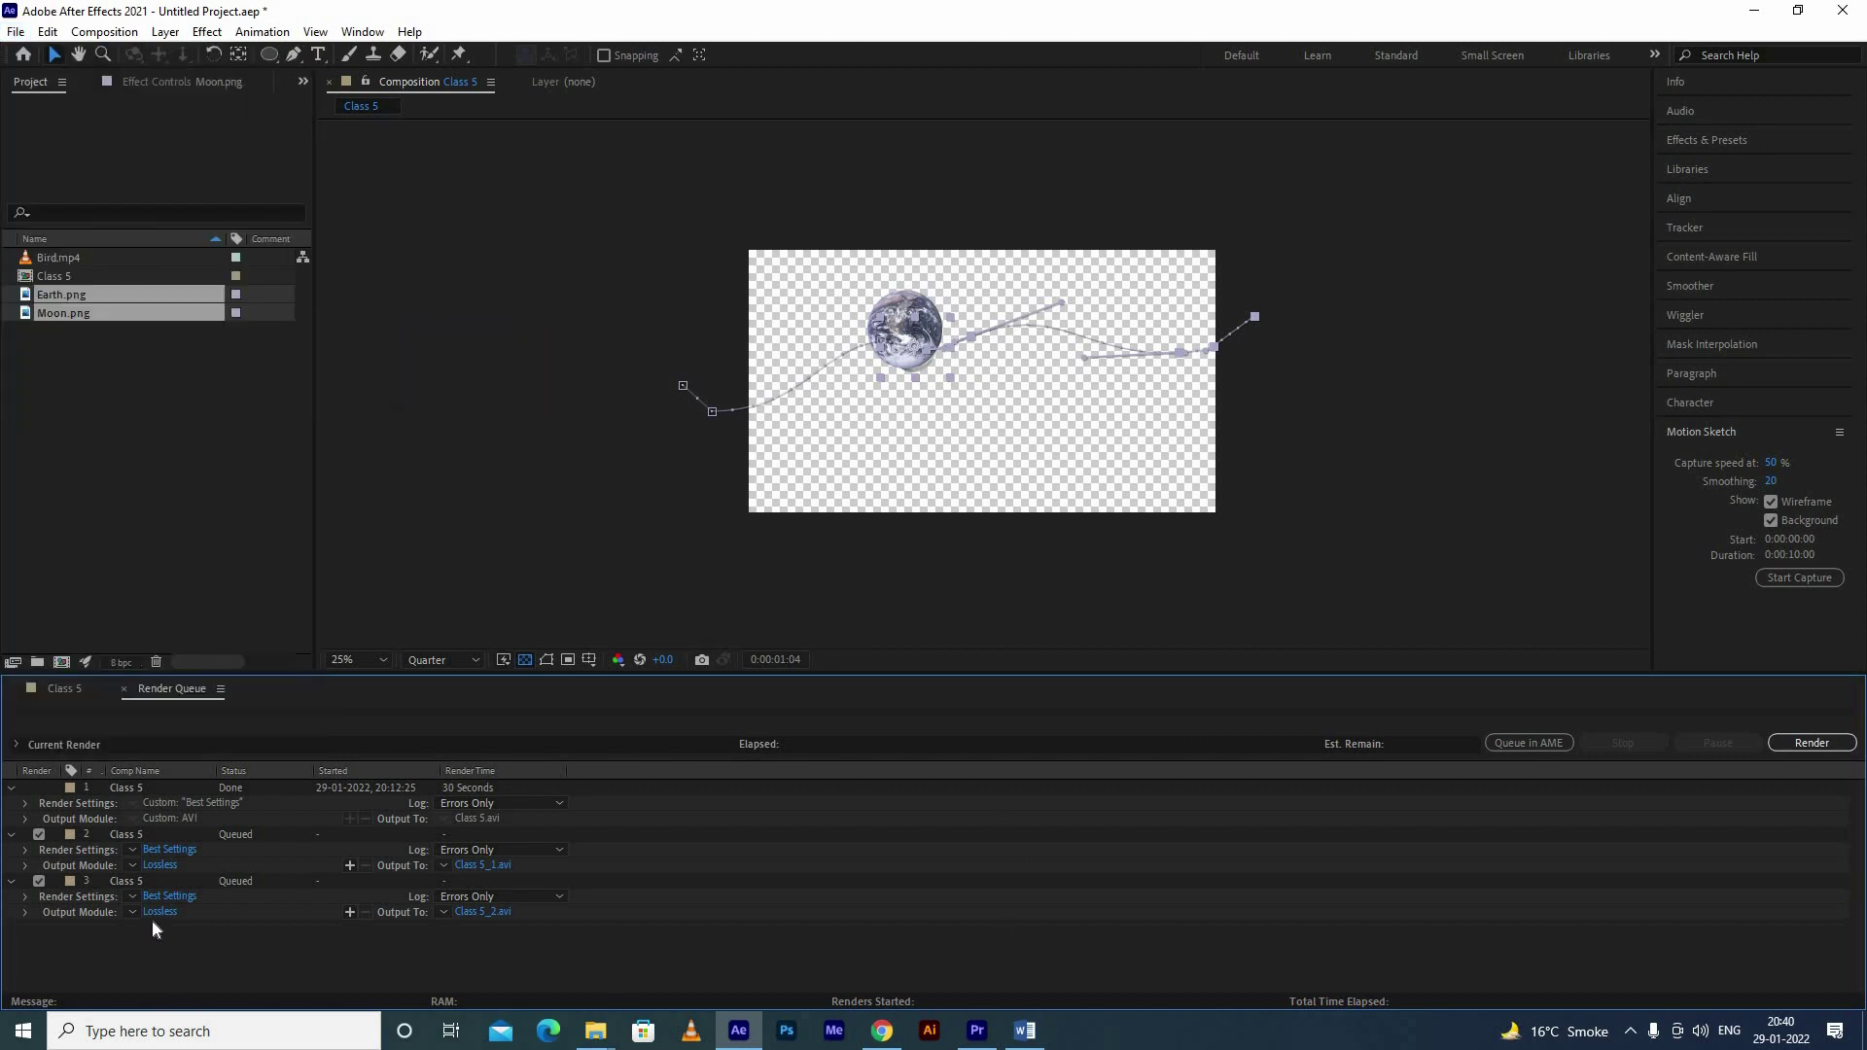
left_click(156, 913)
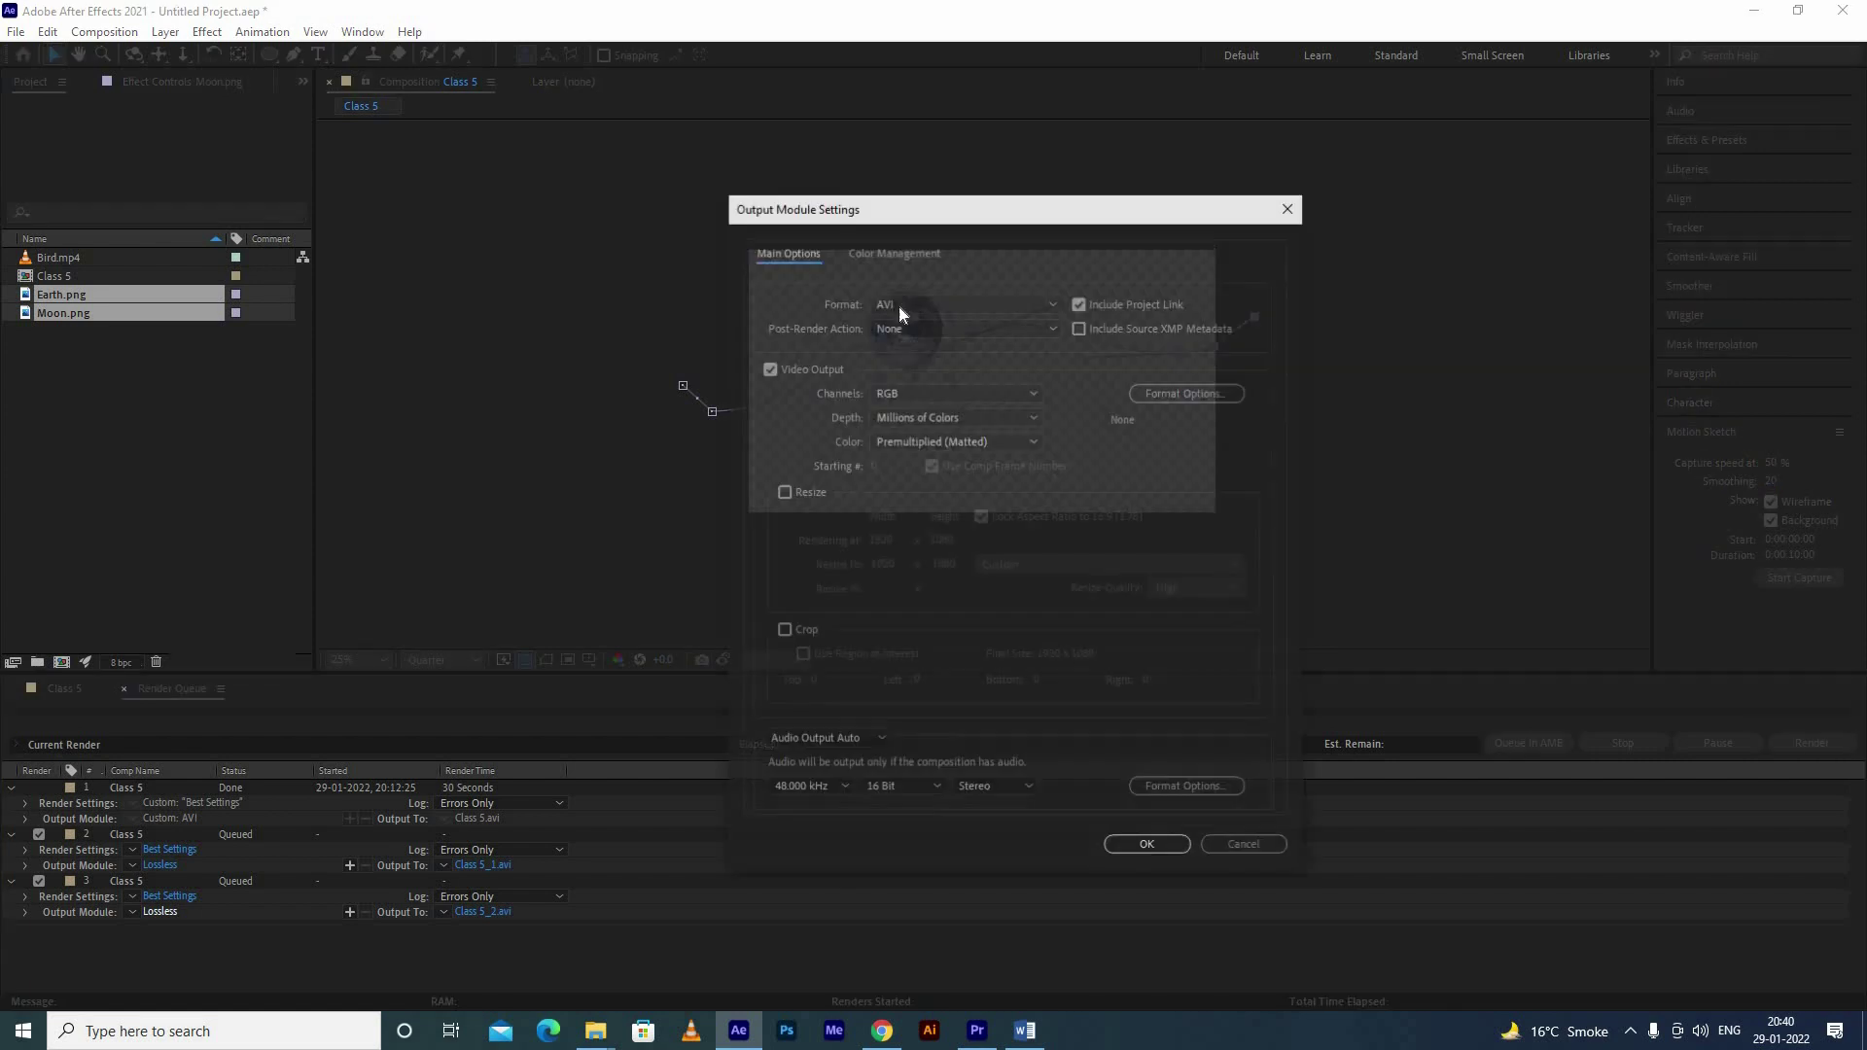
Step: Set render item 3's output to QuickTime with RGB + Alpha channels, then choose its output file
left_click(901, 304)
left_click(938, 516)
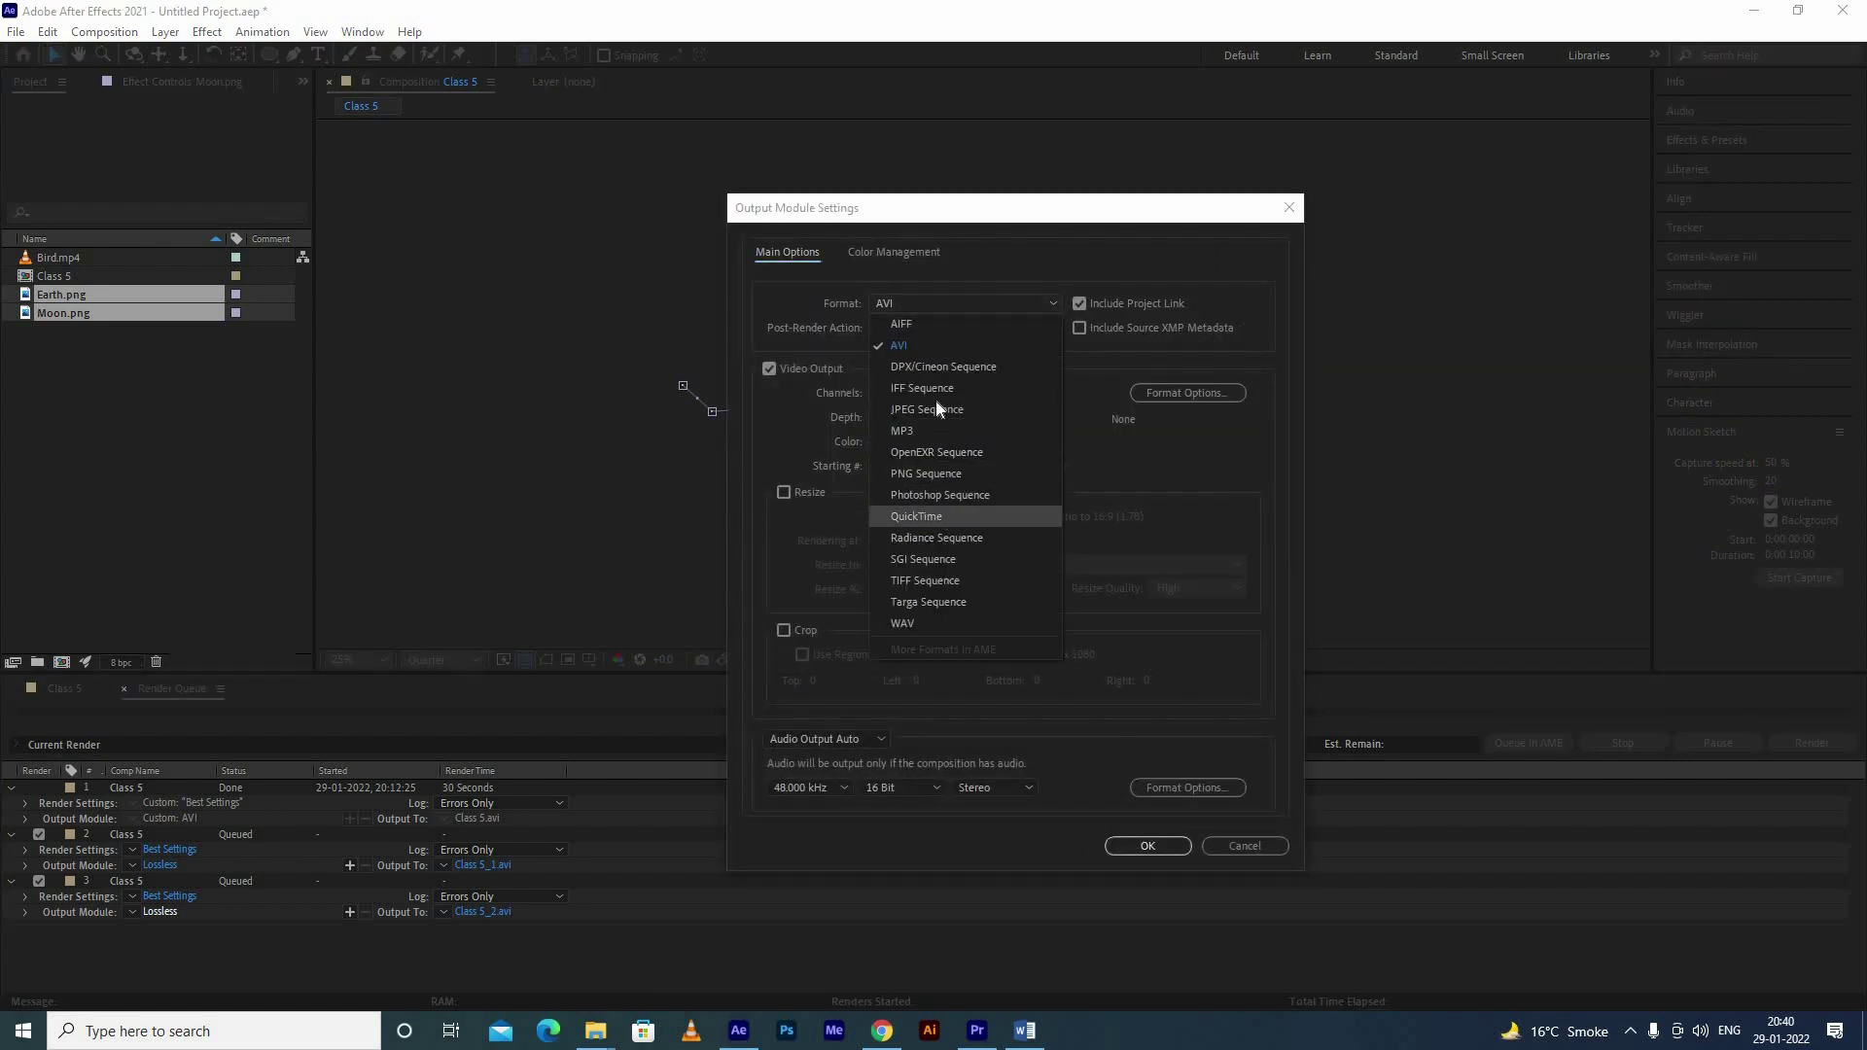
left_click(935, 393)
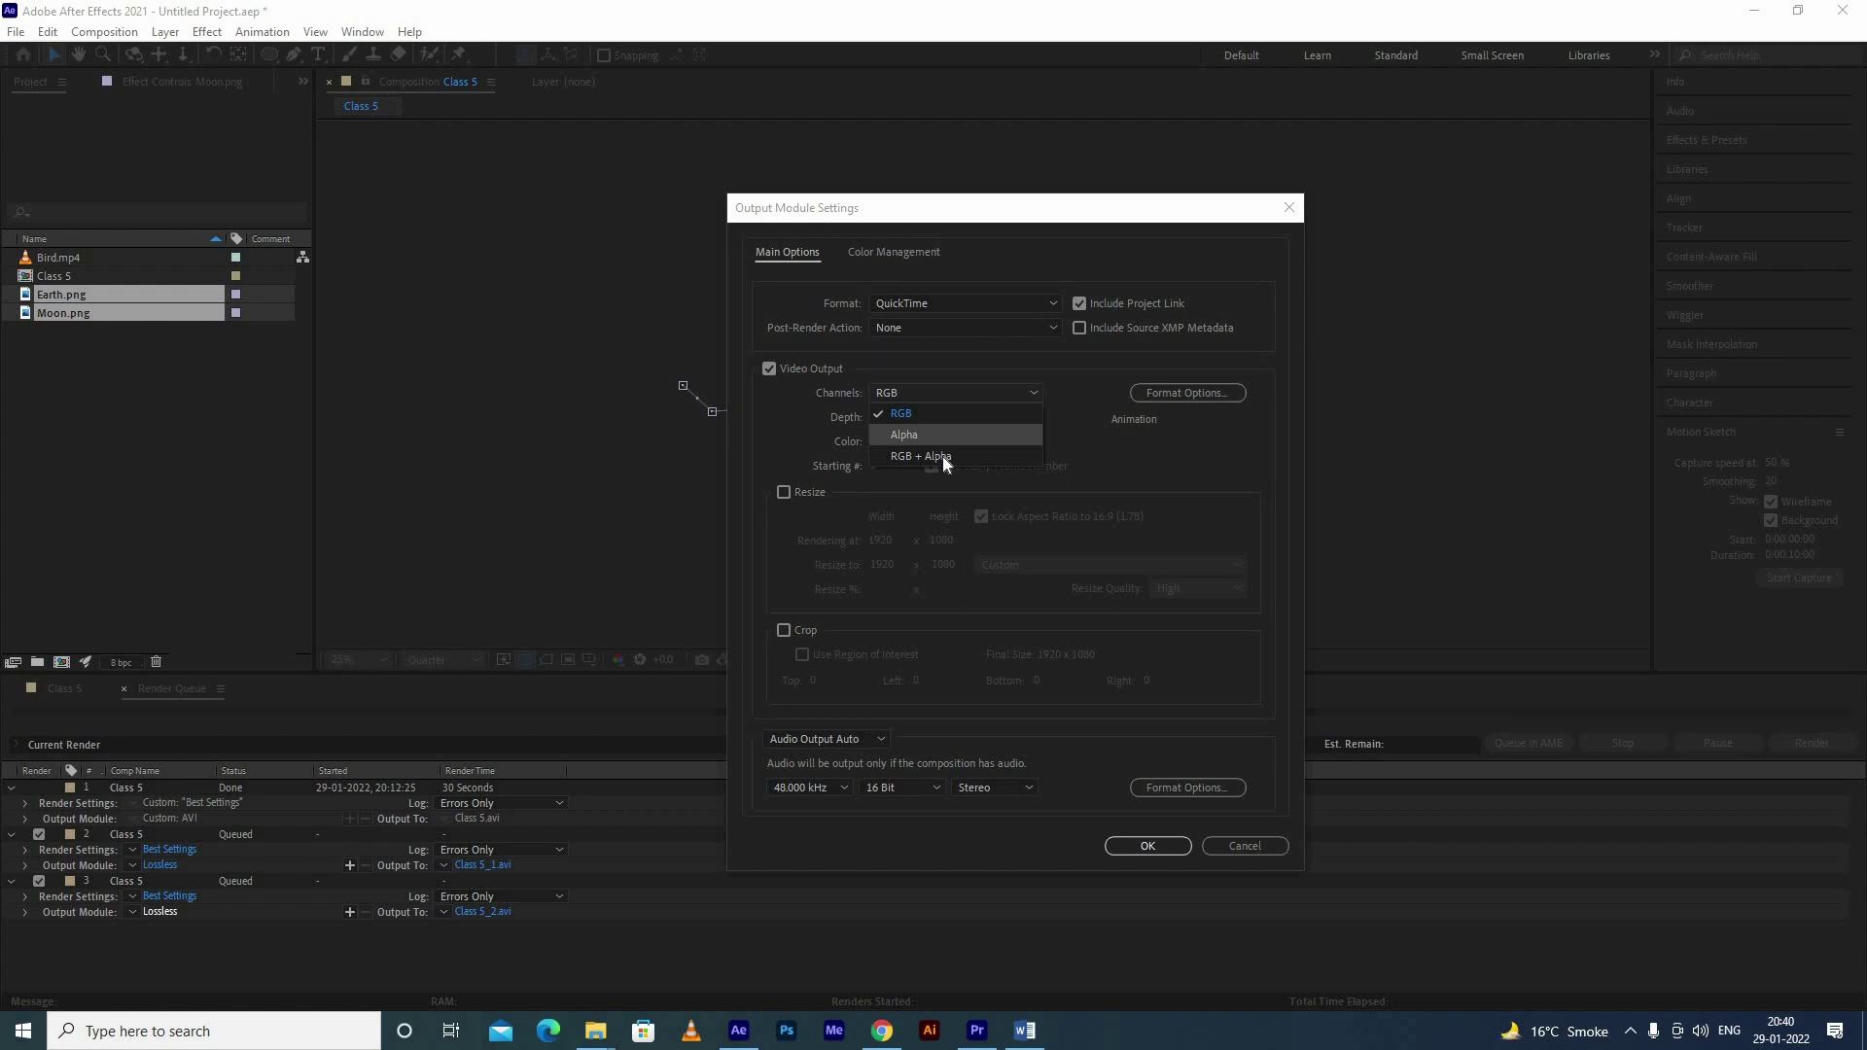
key("Return")
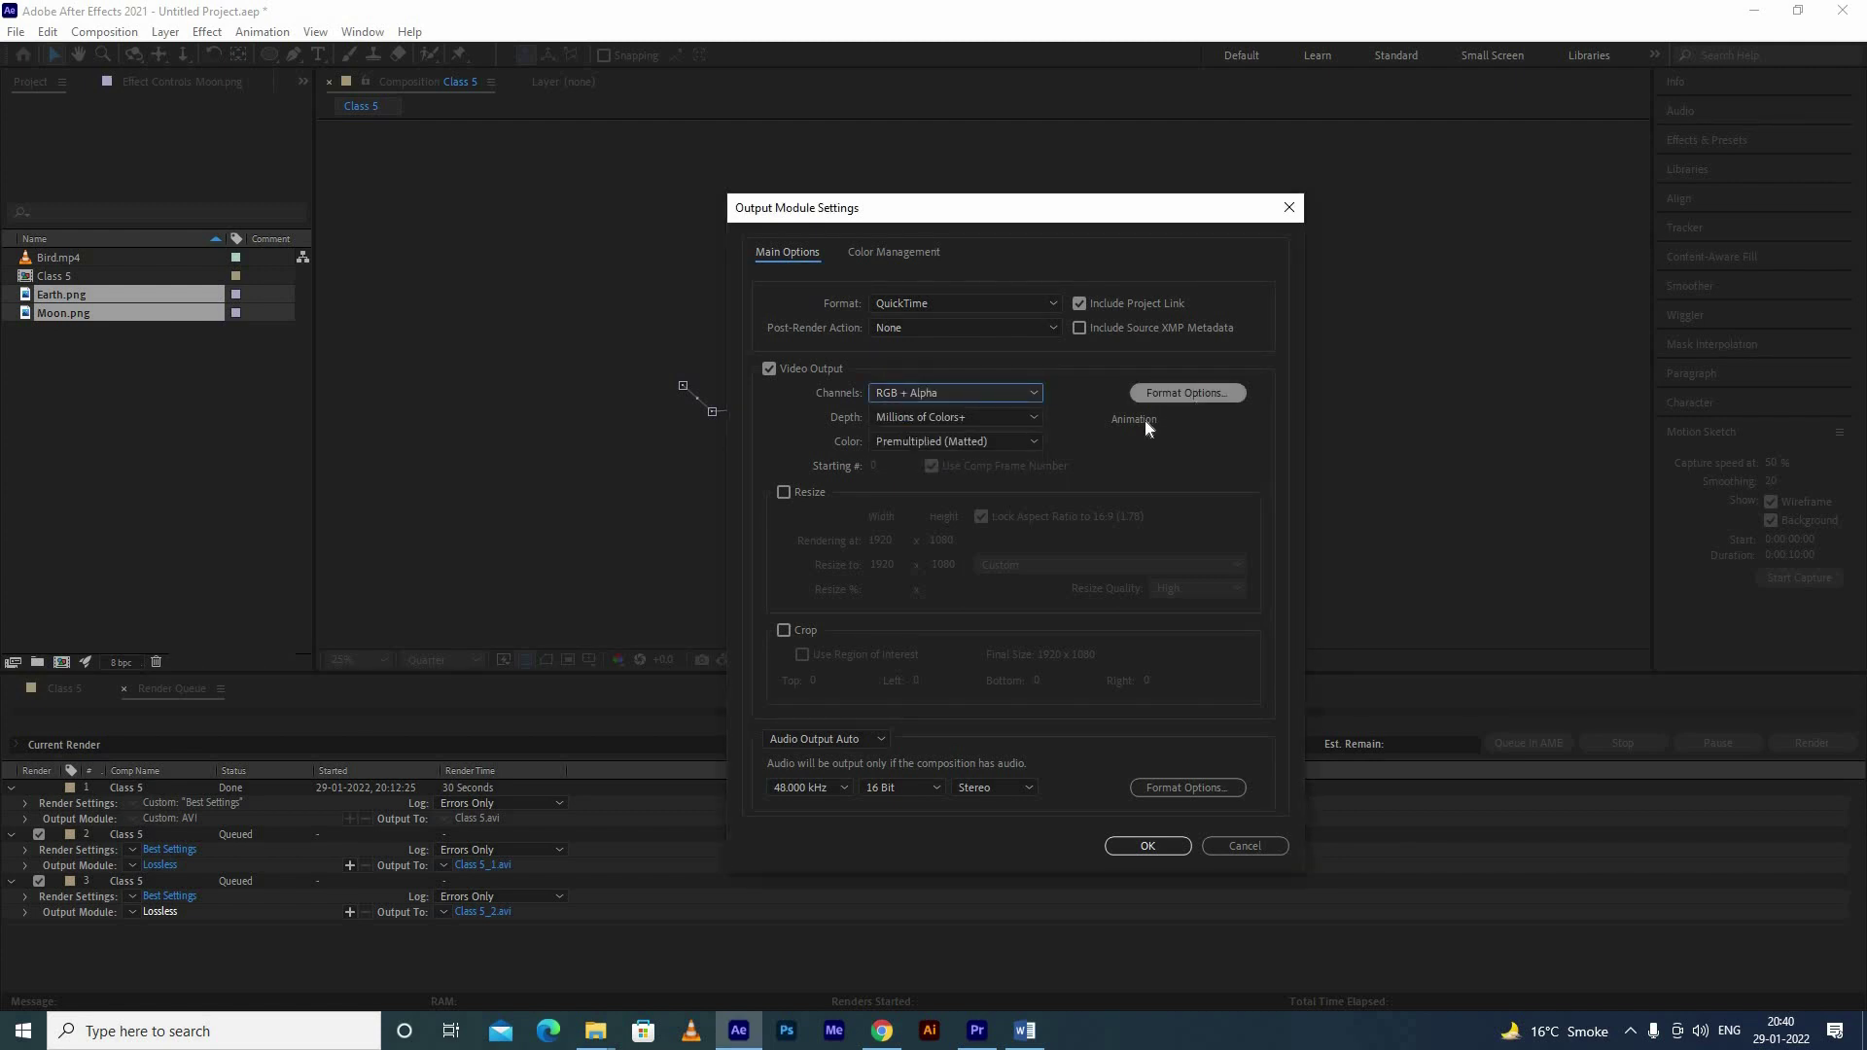
key("Return")
left_click(492, 913)
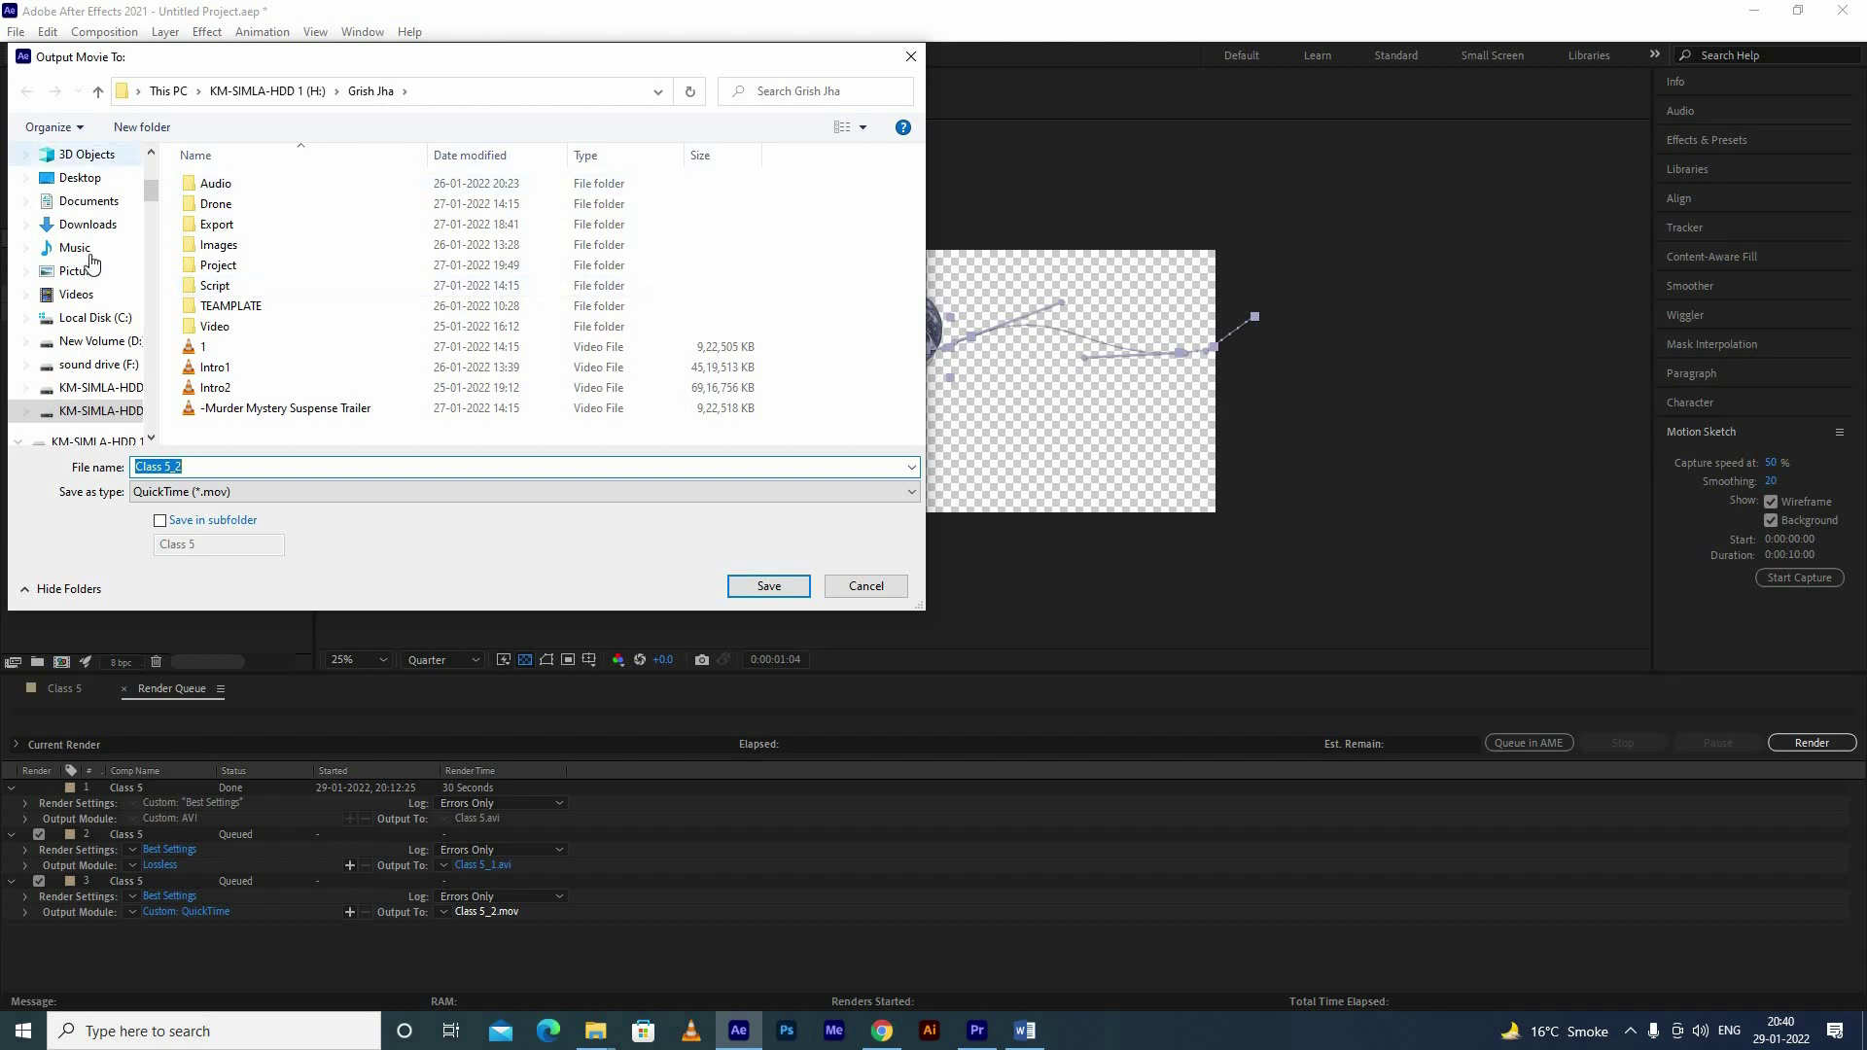
Step: Save the third item's output as tRANSPRENT.mov in Music > After Effect > Class 5 and start rendering
left_click(80, 249)
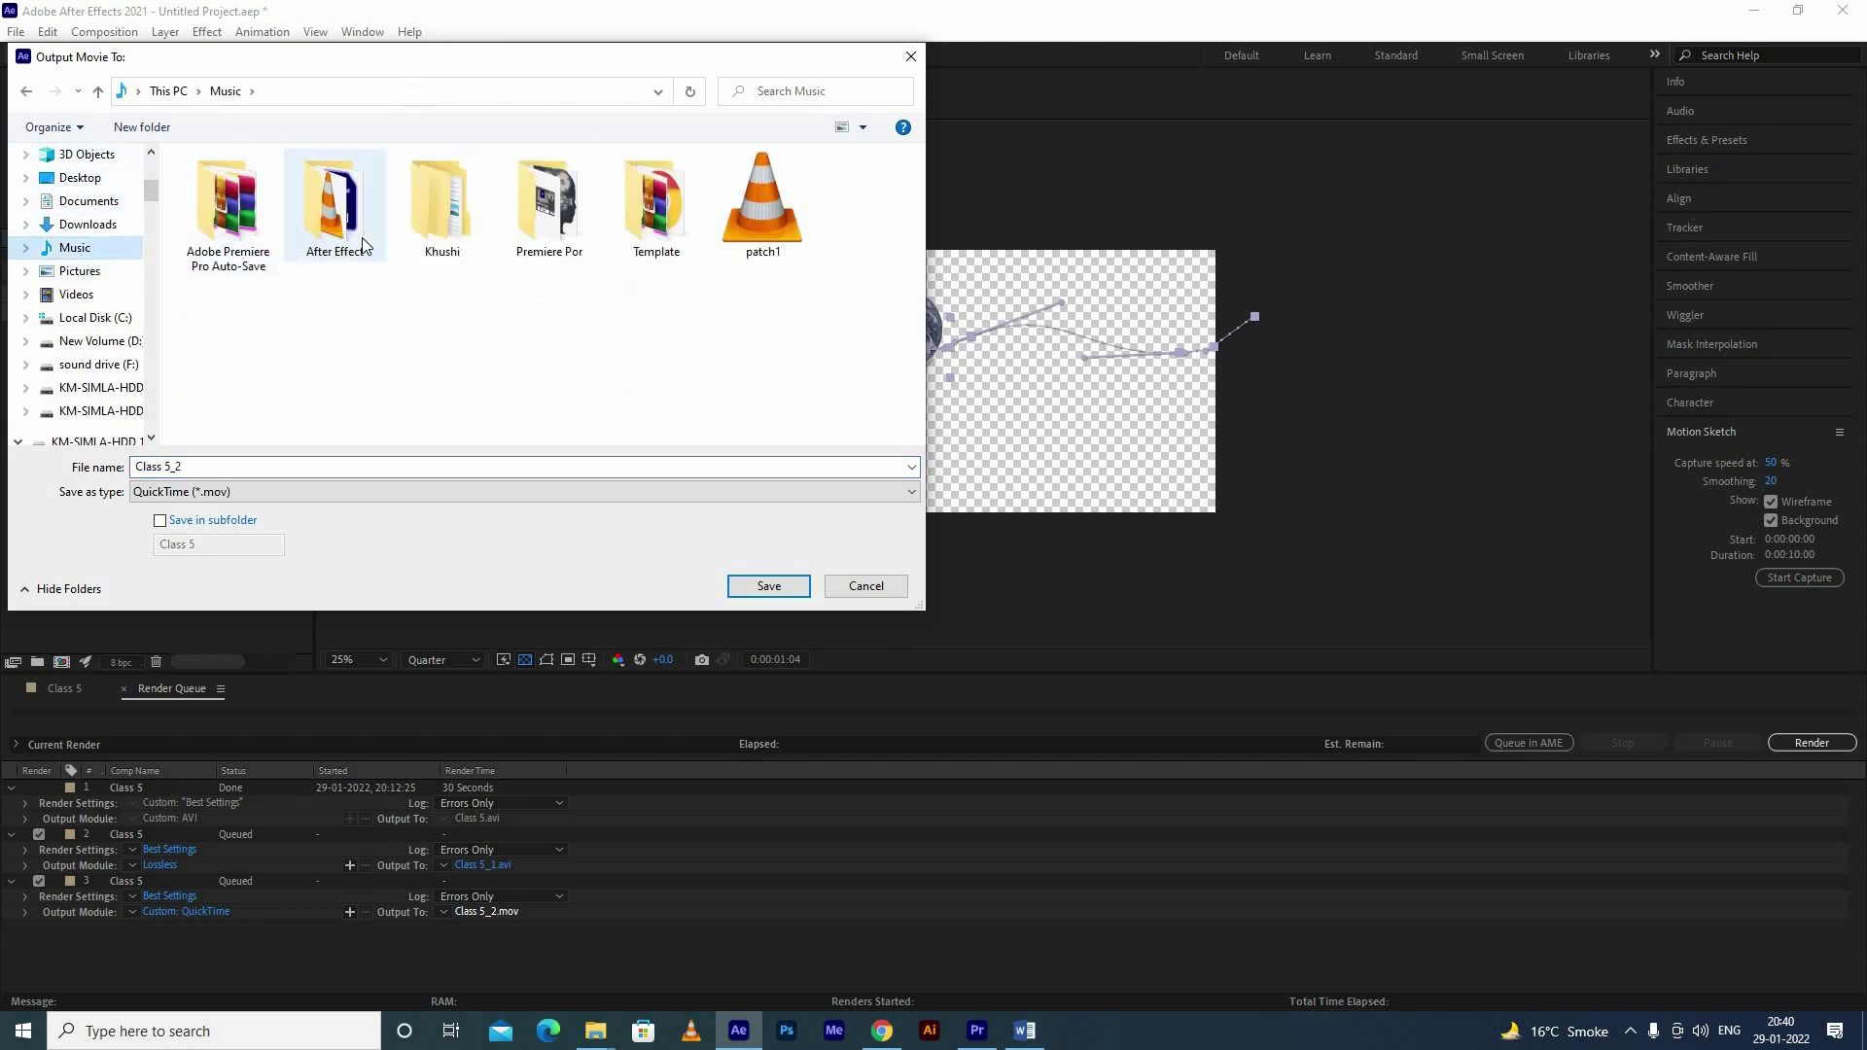
double_click(363, 245)
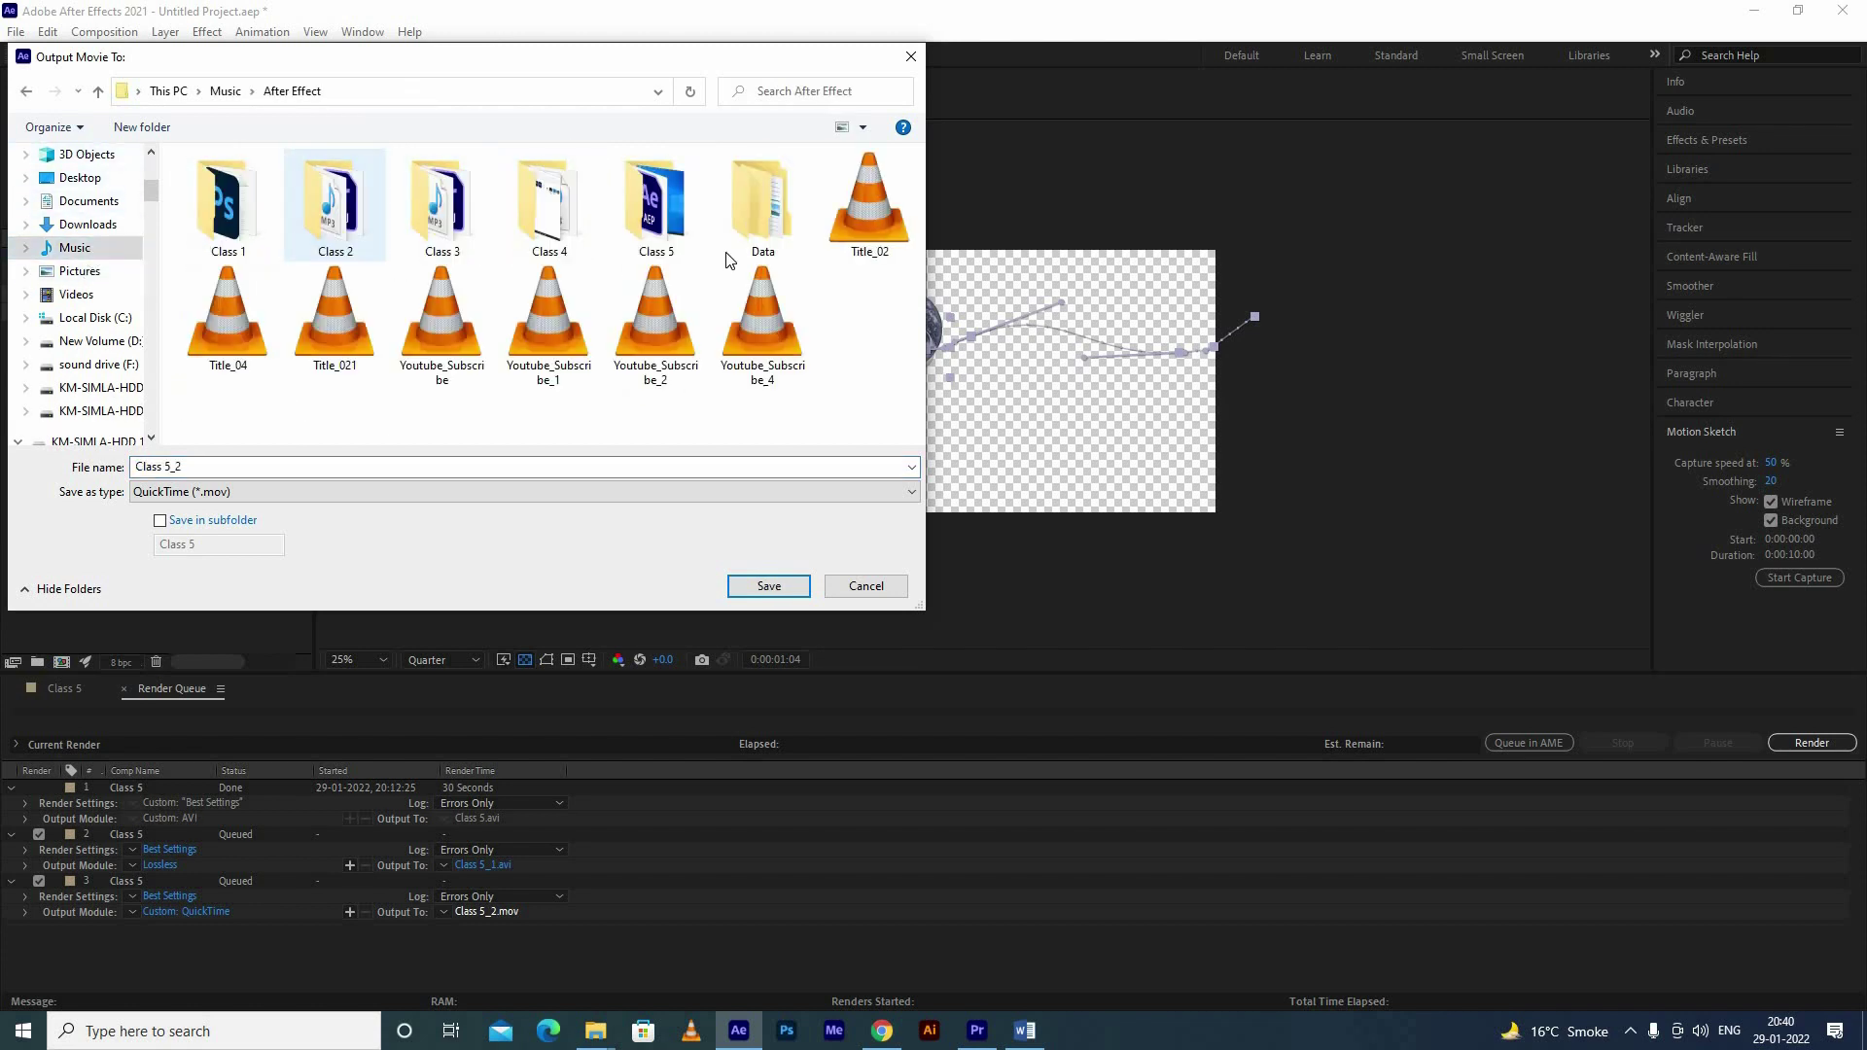
double_click(656, 246)
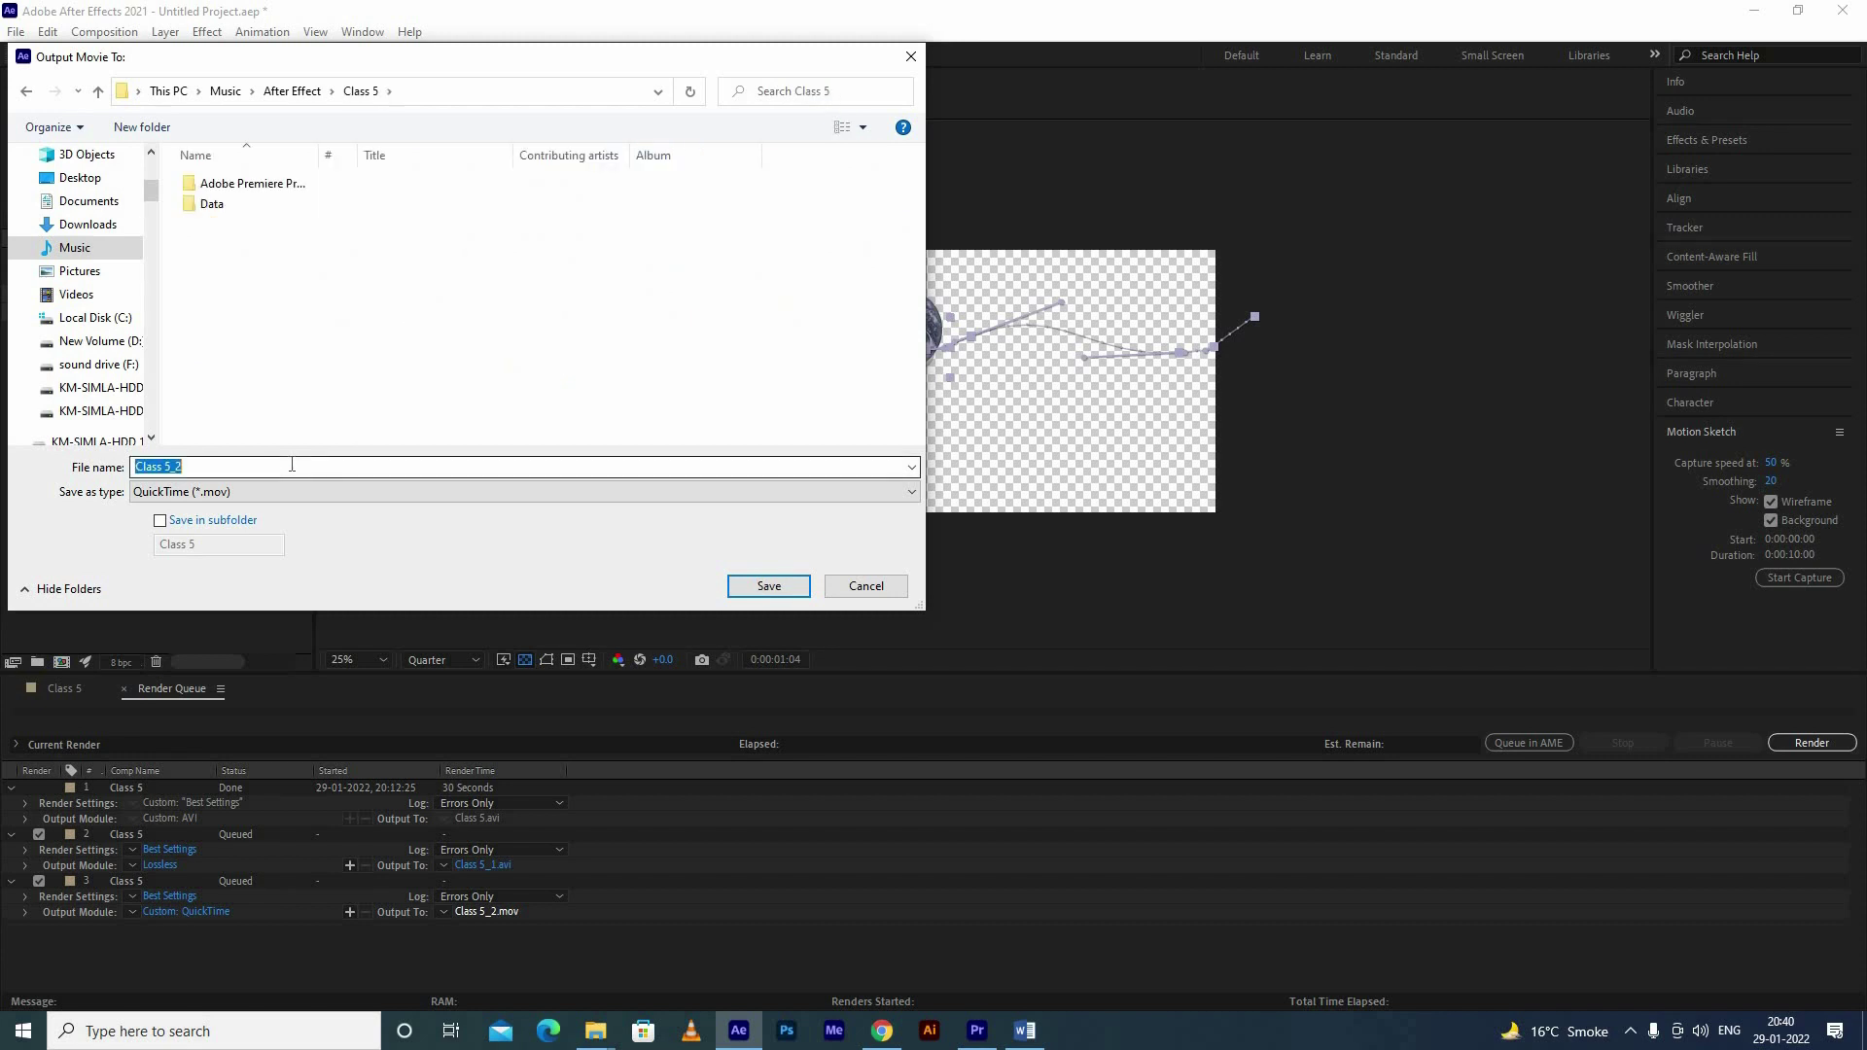
type("tRANSPRENT")
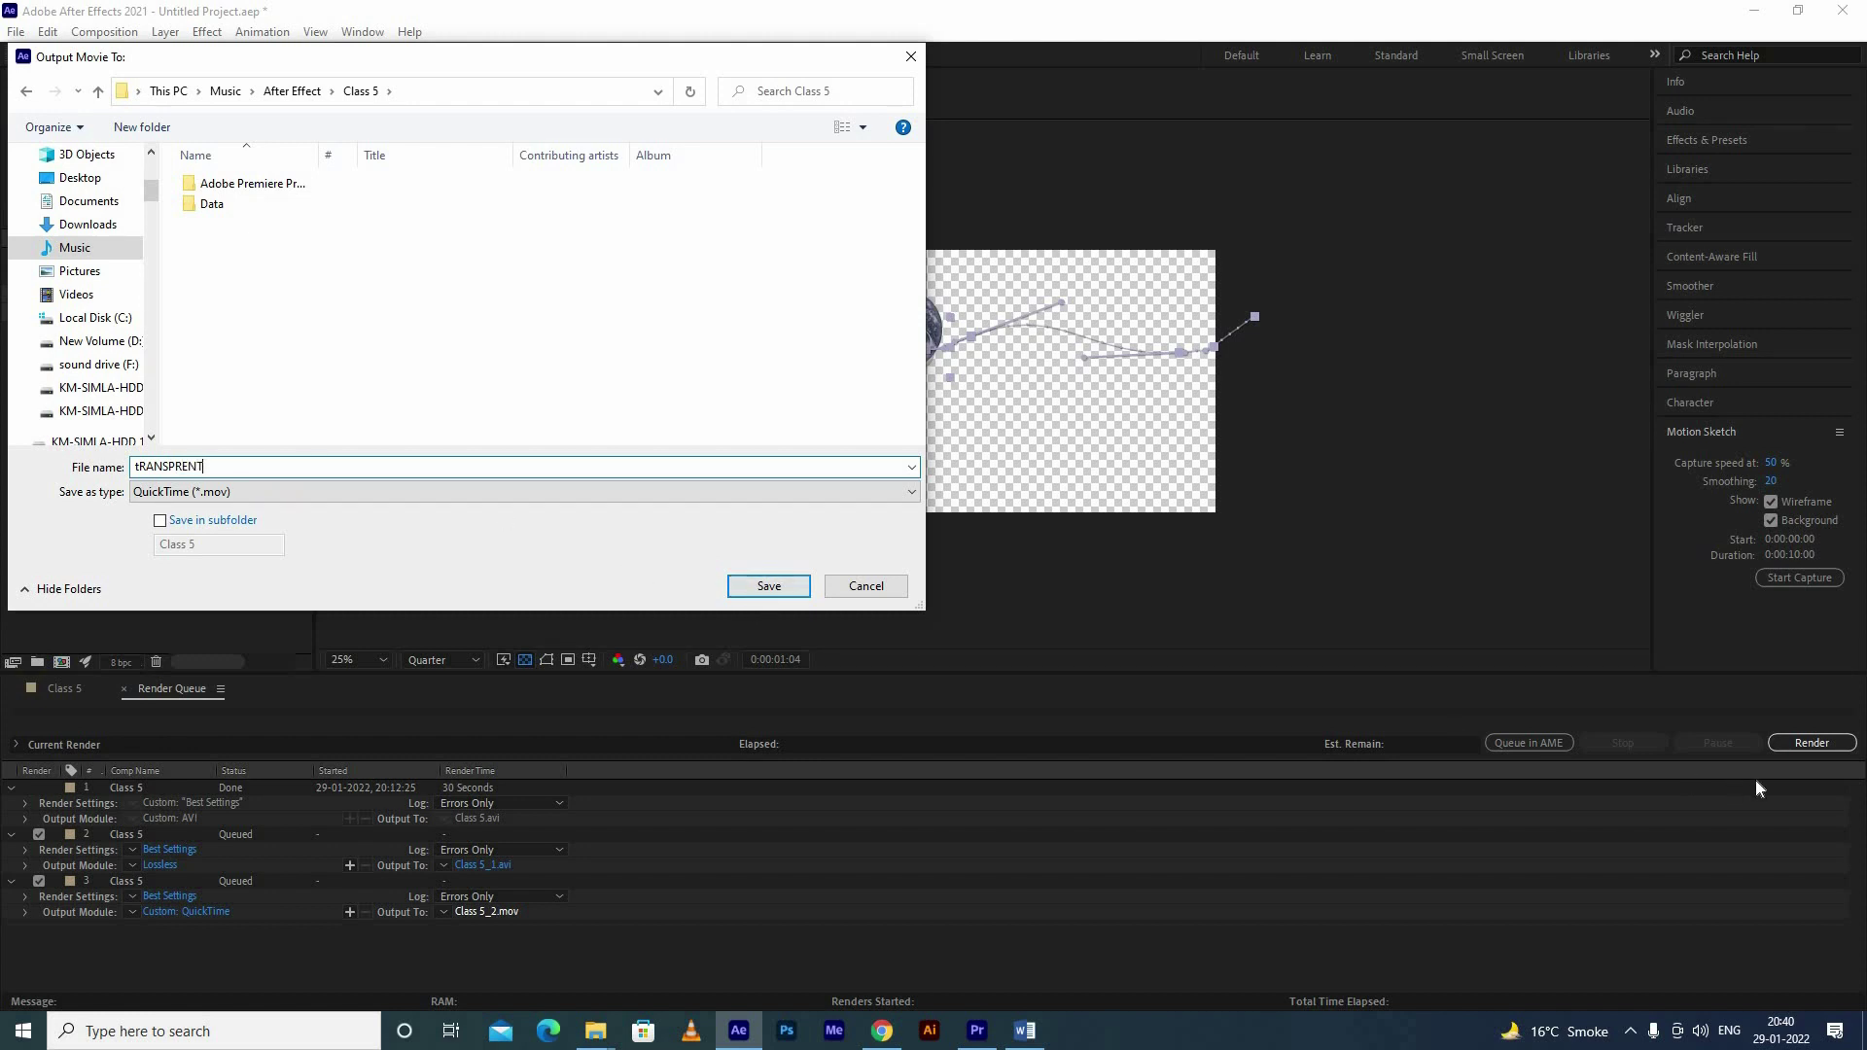
left_click(768, 586)
key("Return")
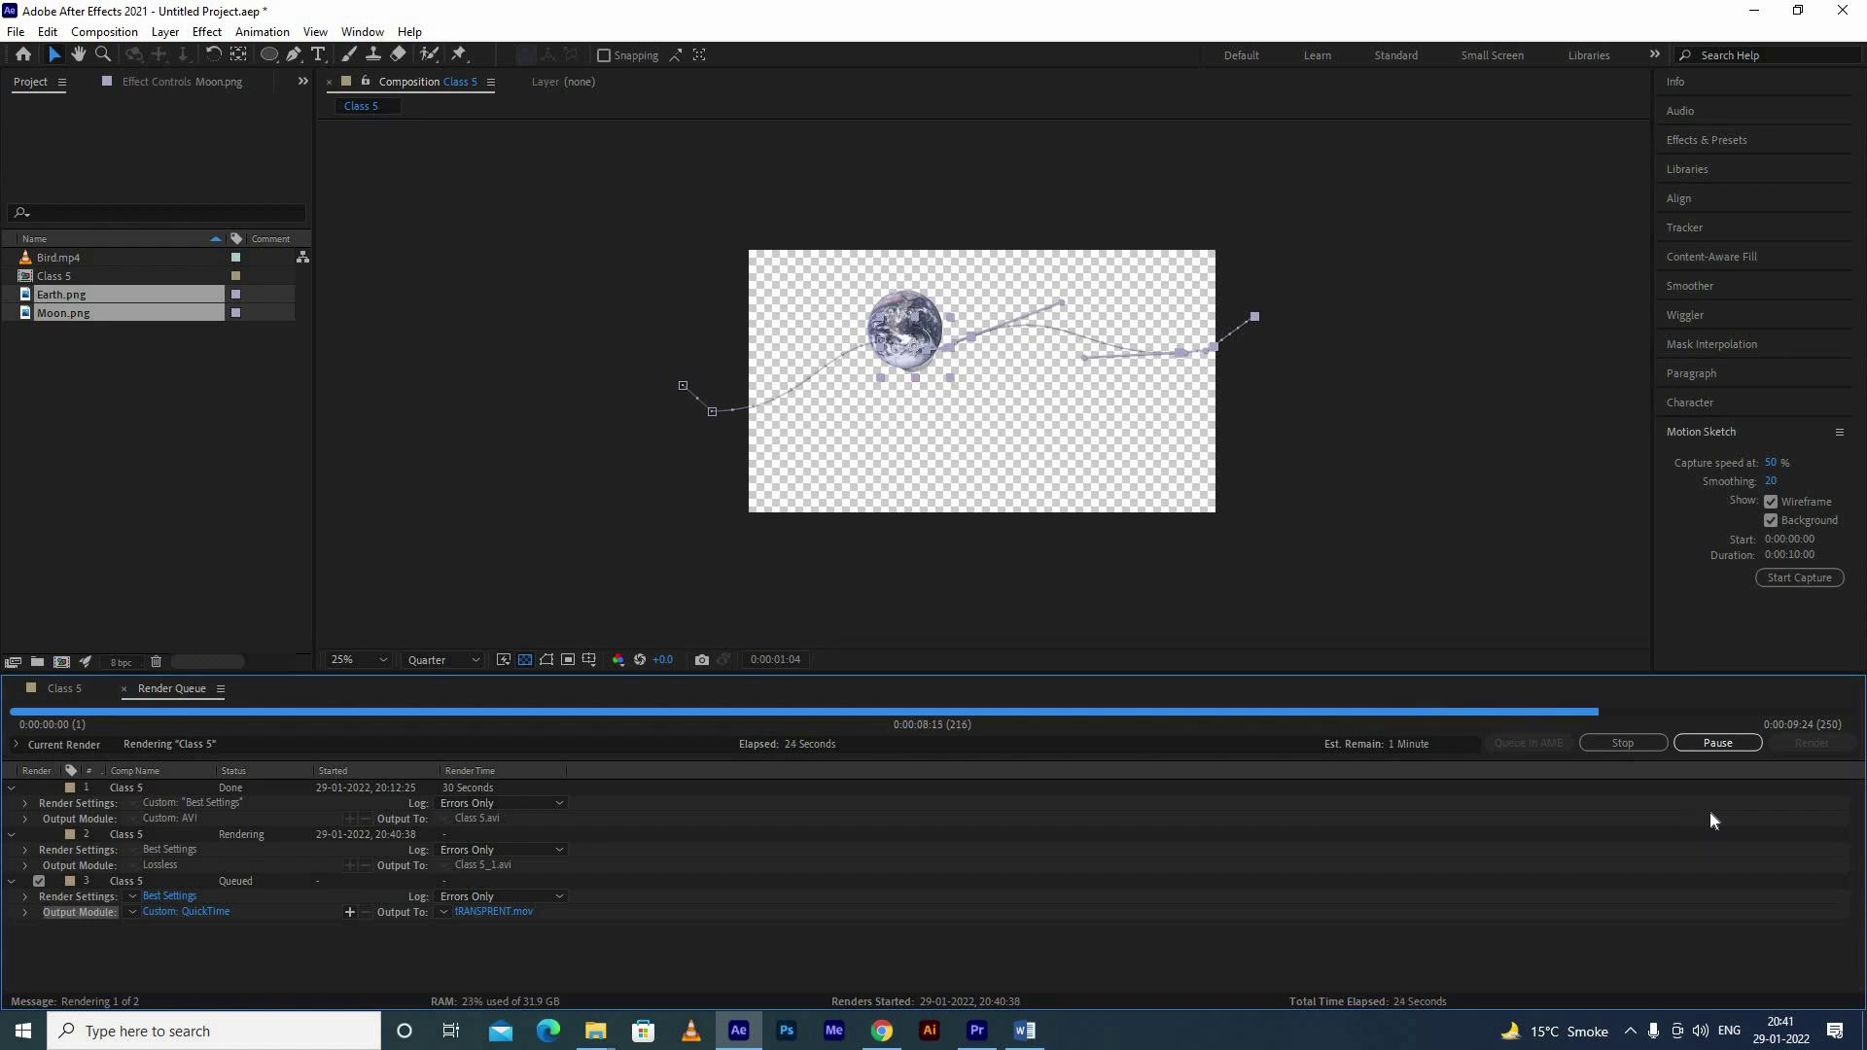
Step: Preview the rendered tRANSPRENT.mov in the media player, close it, and bring Premiere Pro forward
key("alt+F4")
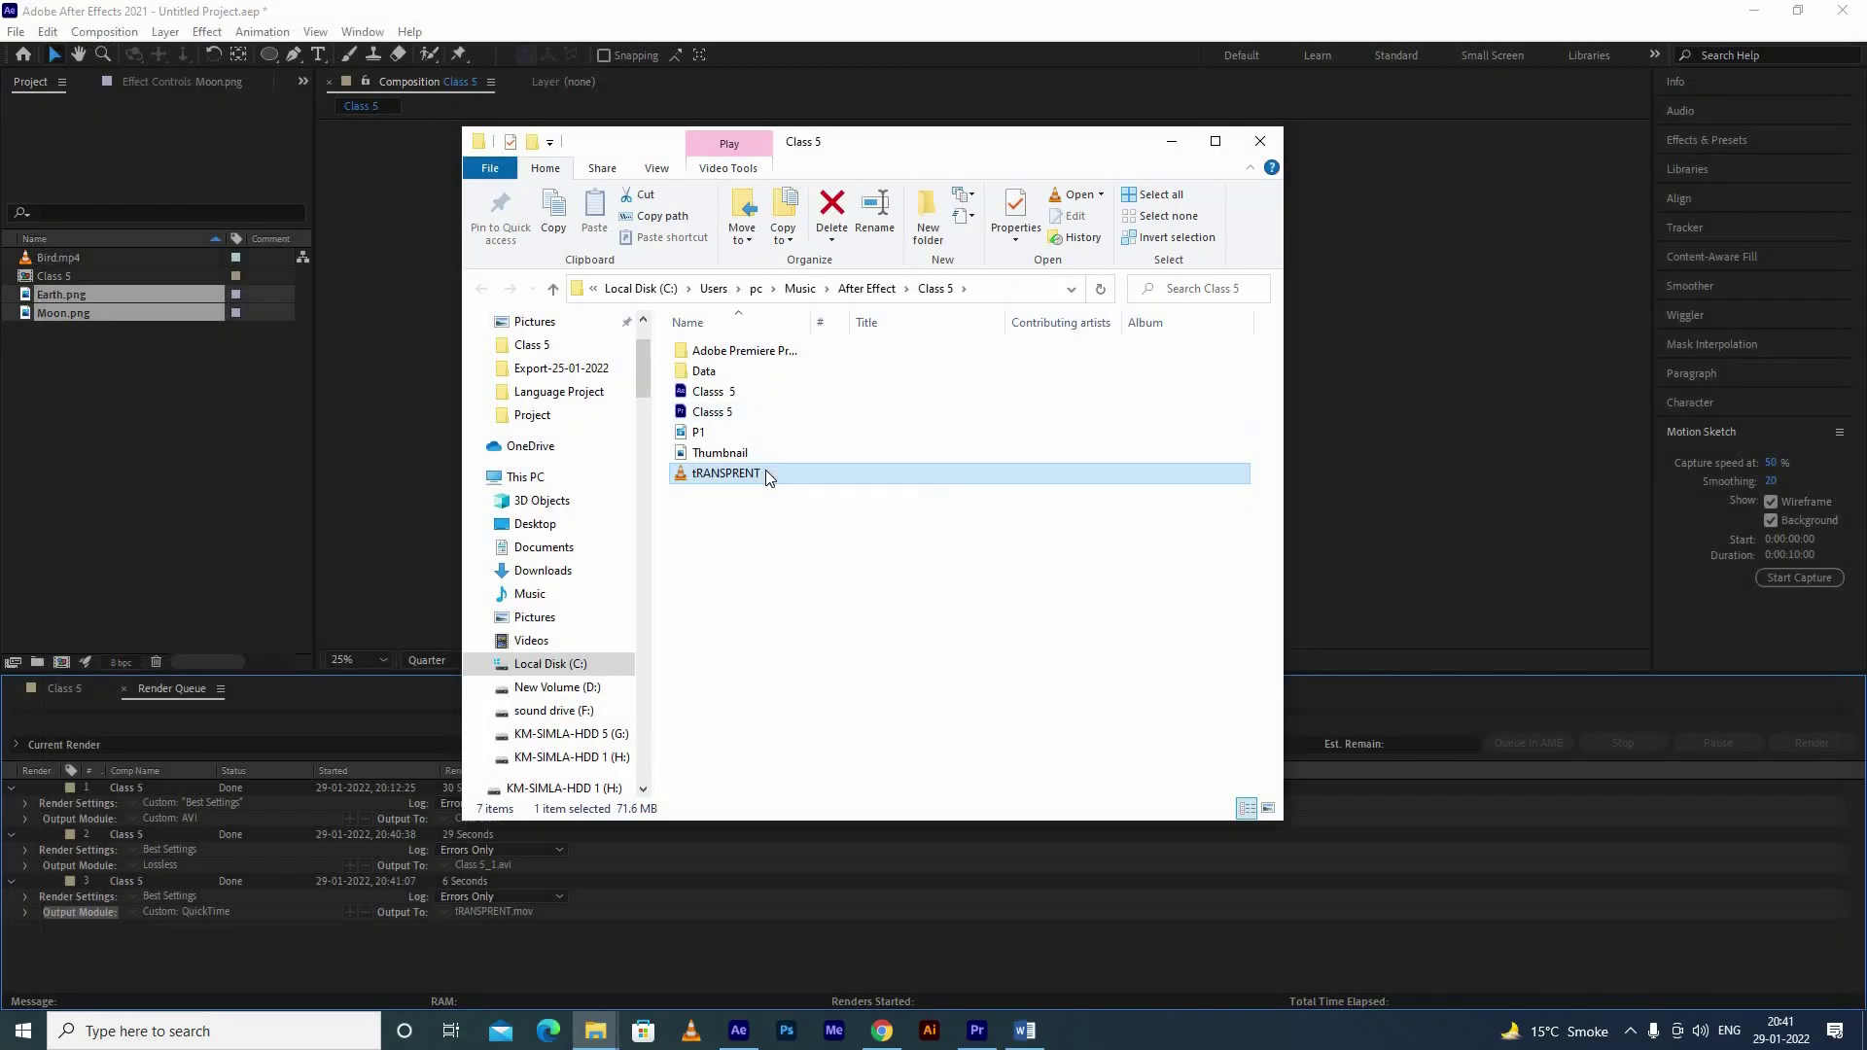
key("Return")
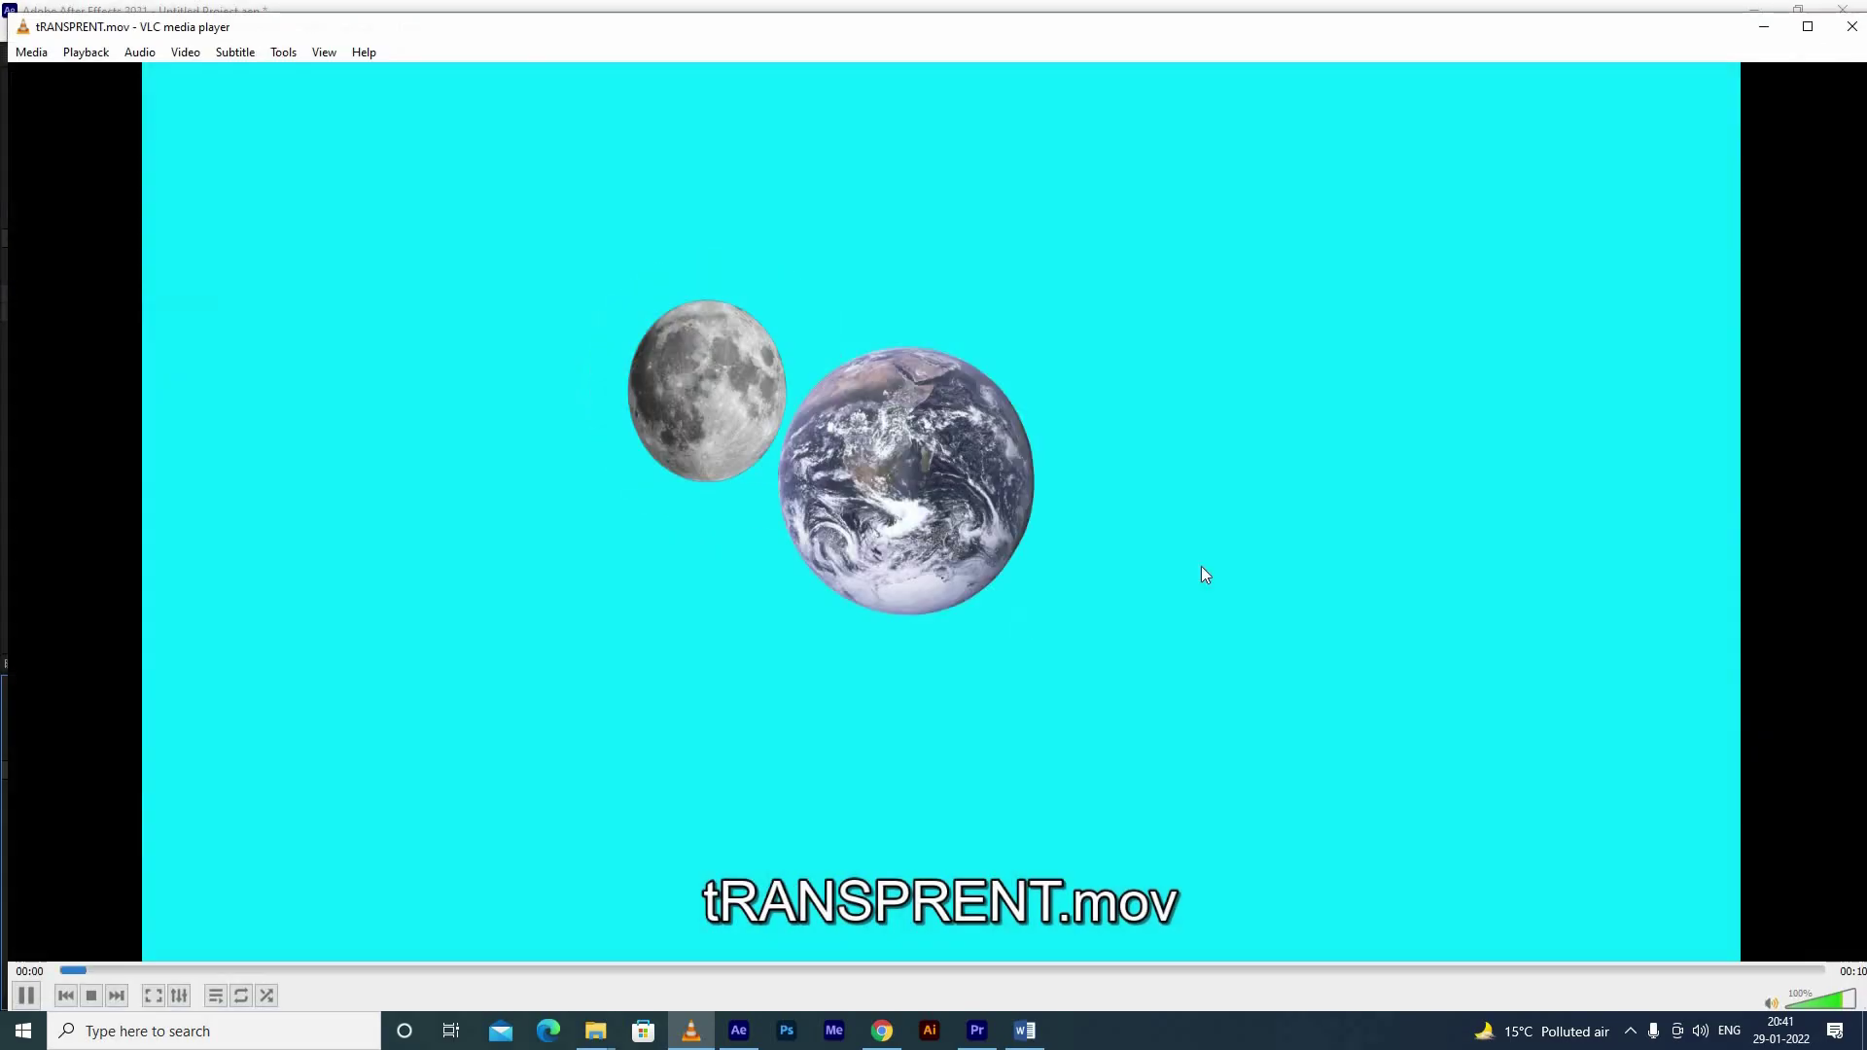
key("space")
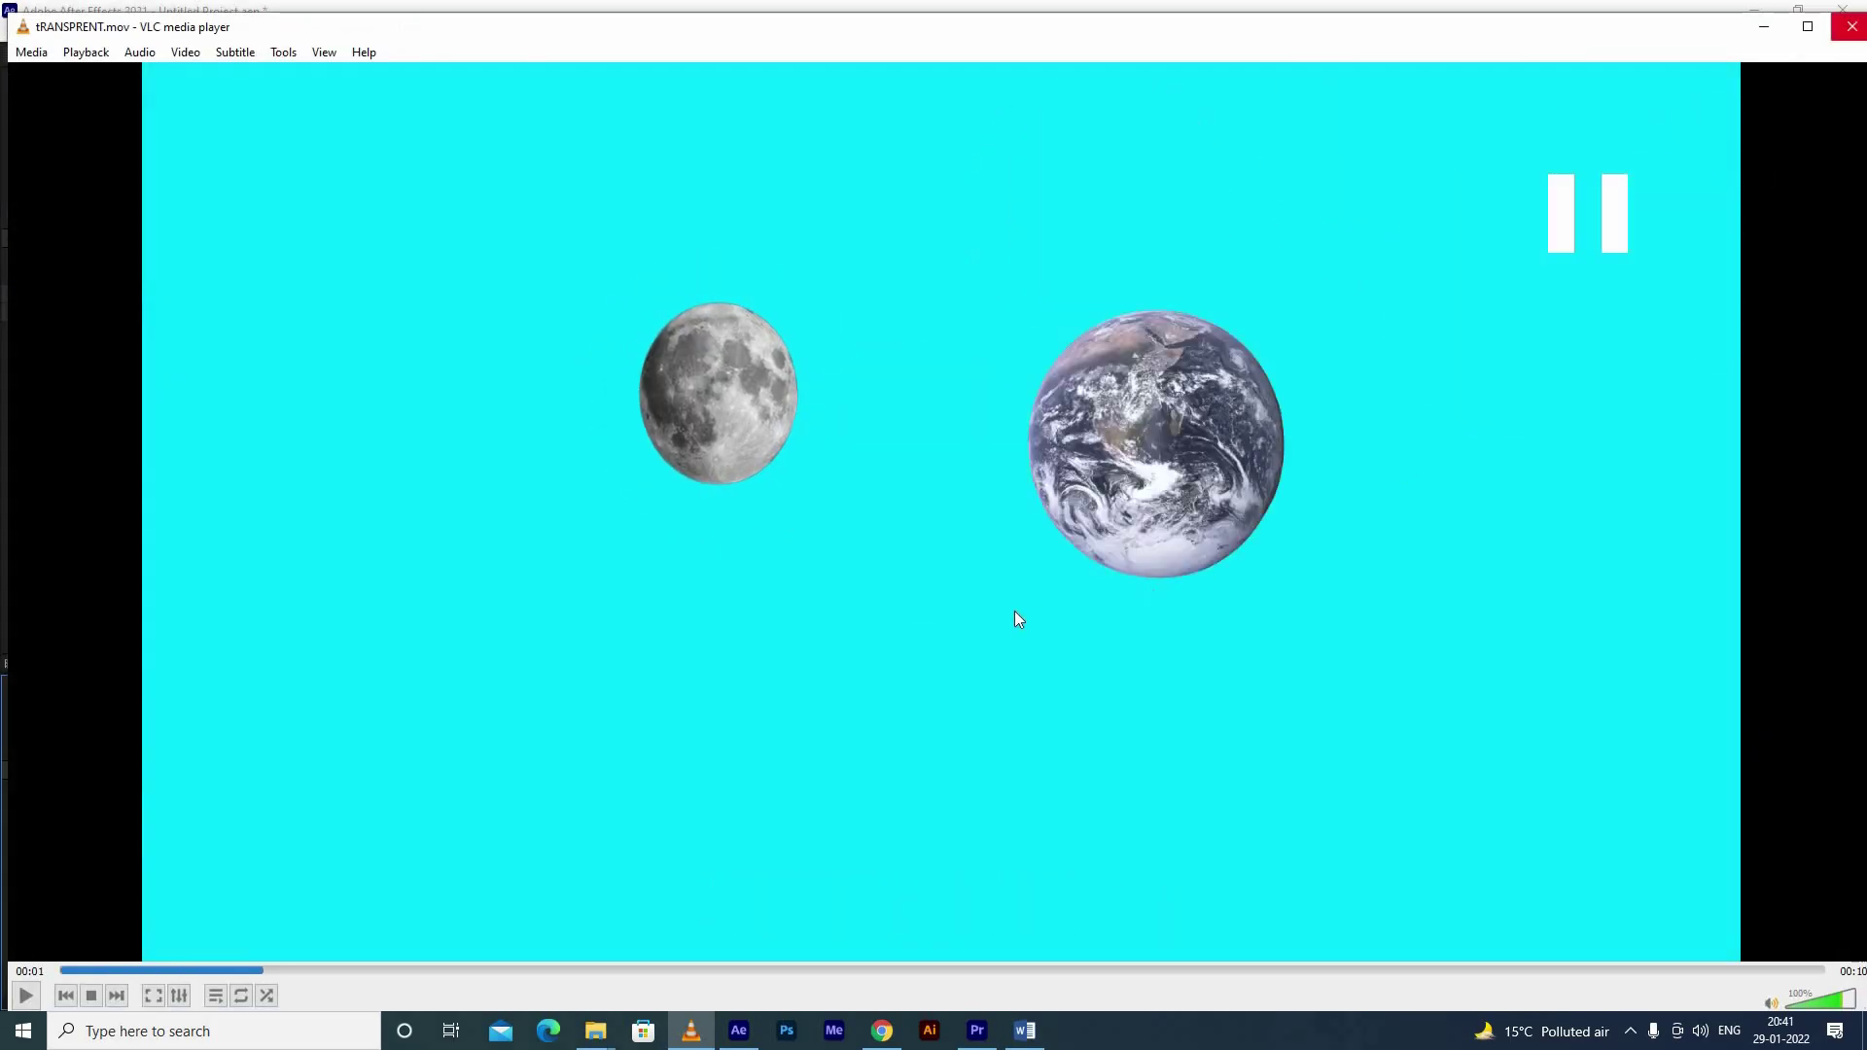
key("alt+F4")
left_click(976, 1031)
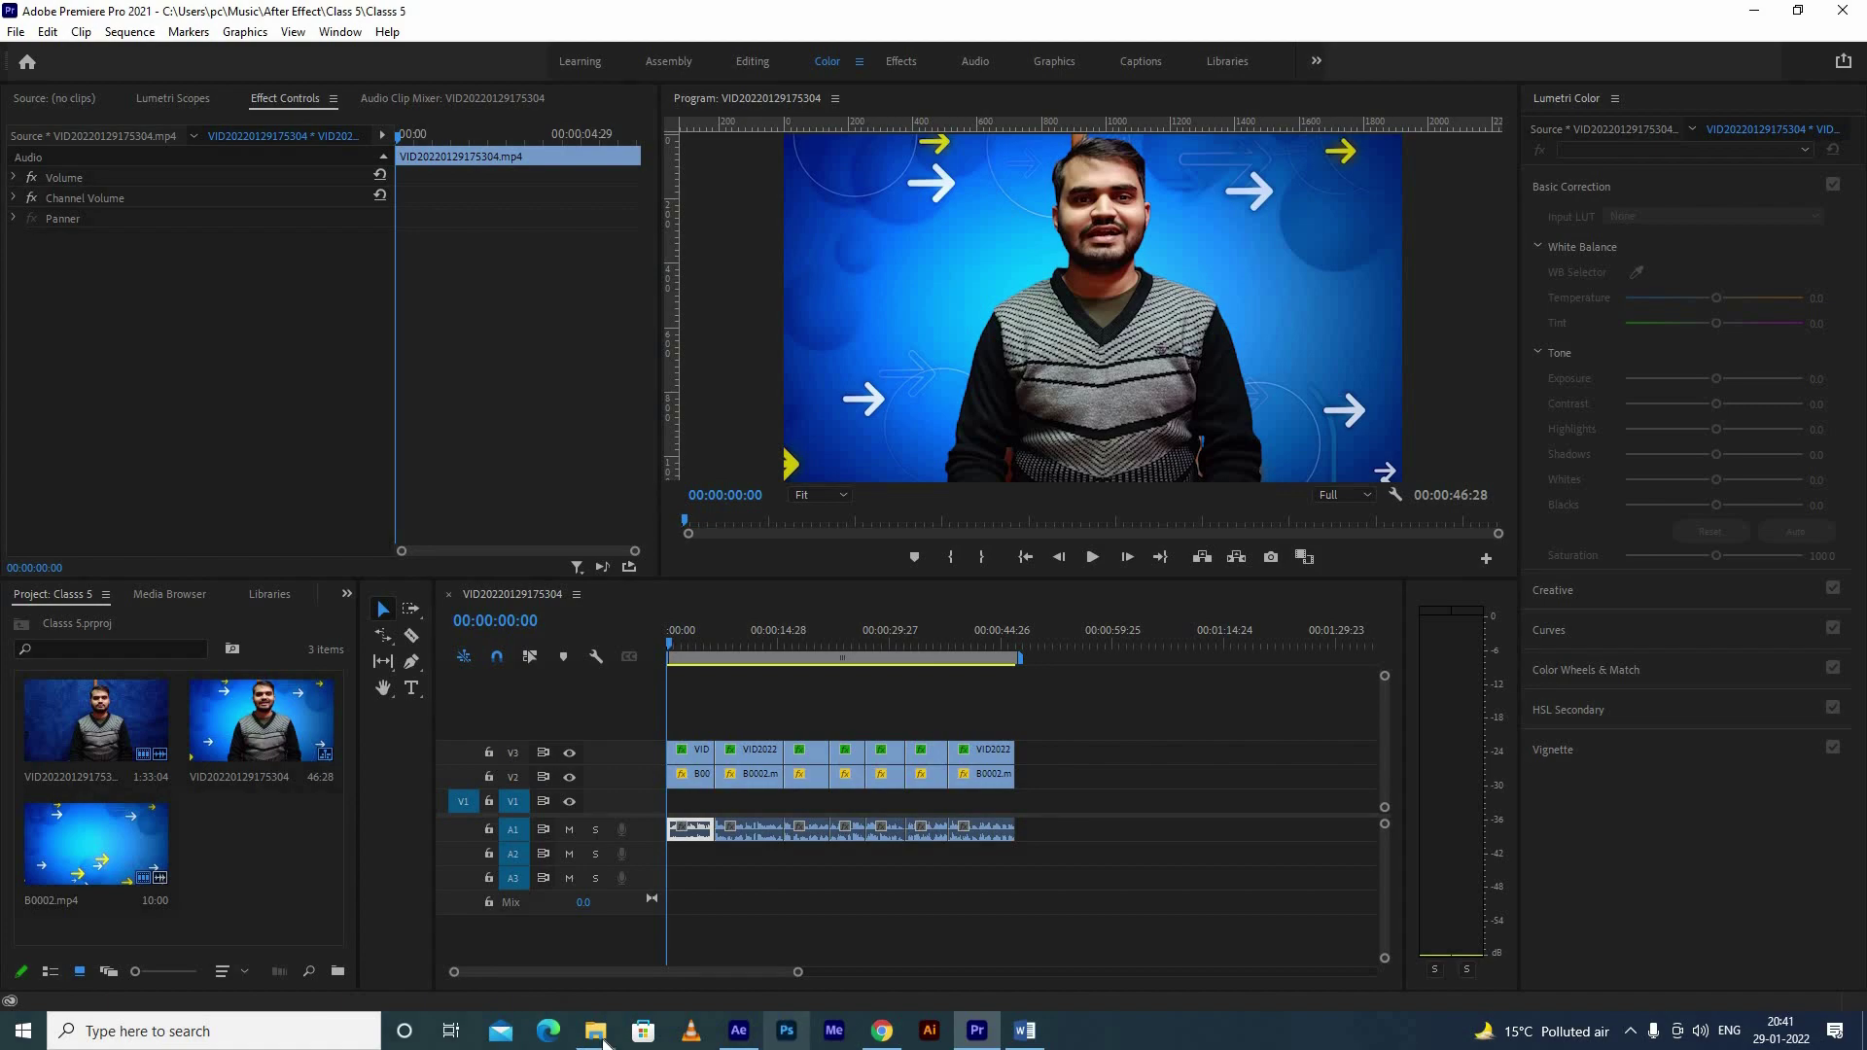
Step: Place tRANSPRENT.mov from the Class 5 folder onto track V4 and play the sequence to test the overlay
mouse_move(595, 1031)
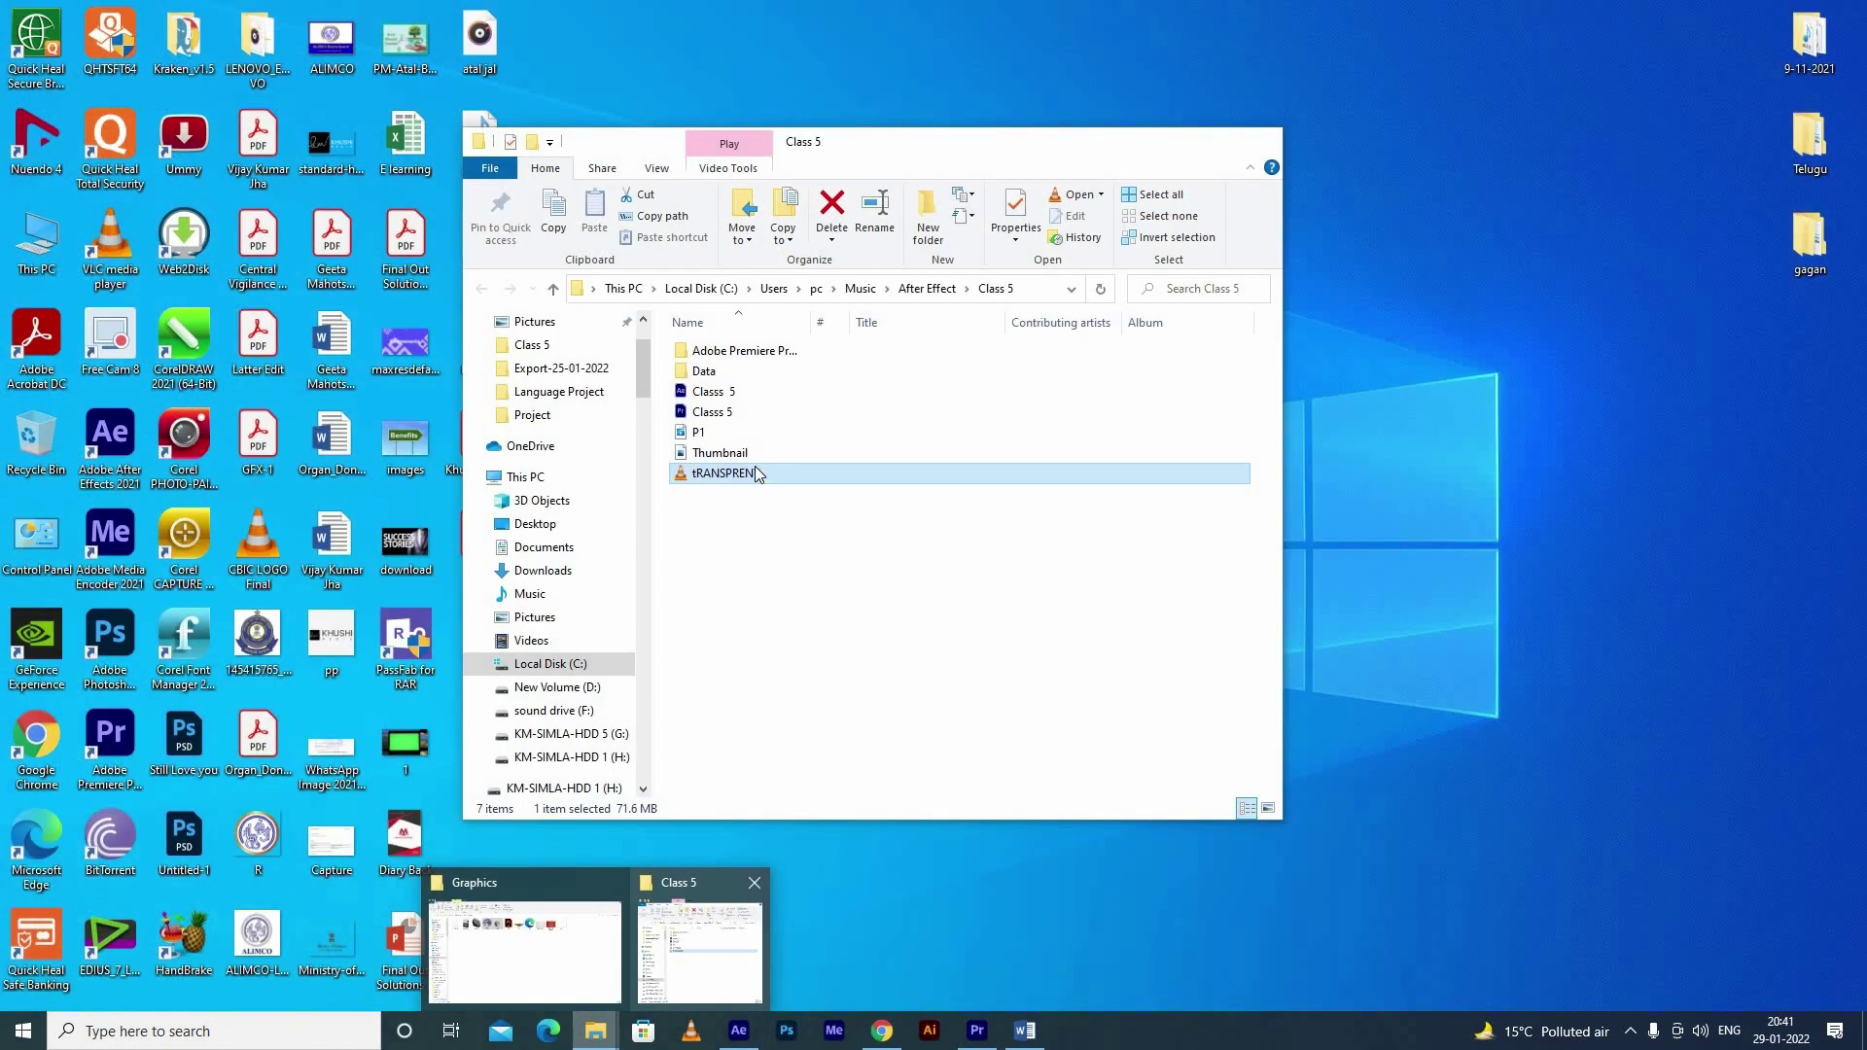
left_click(692, 958)
left_click_drag(744, 520, 744, 725)
key("space")
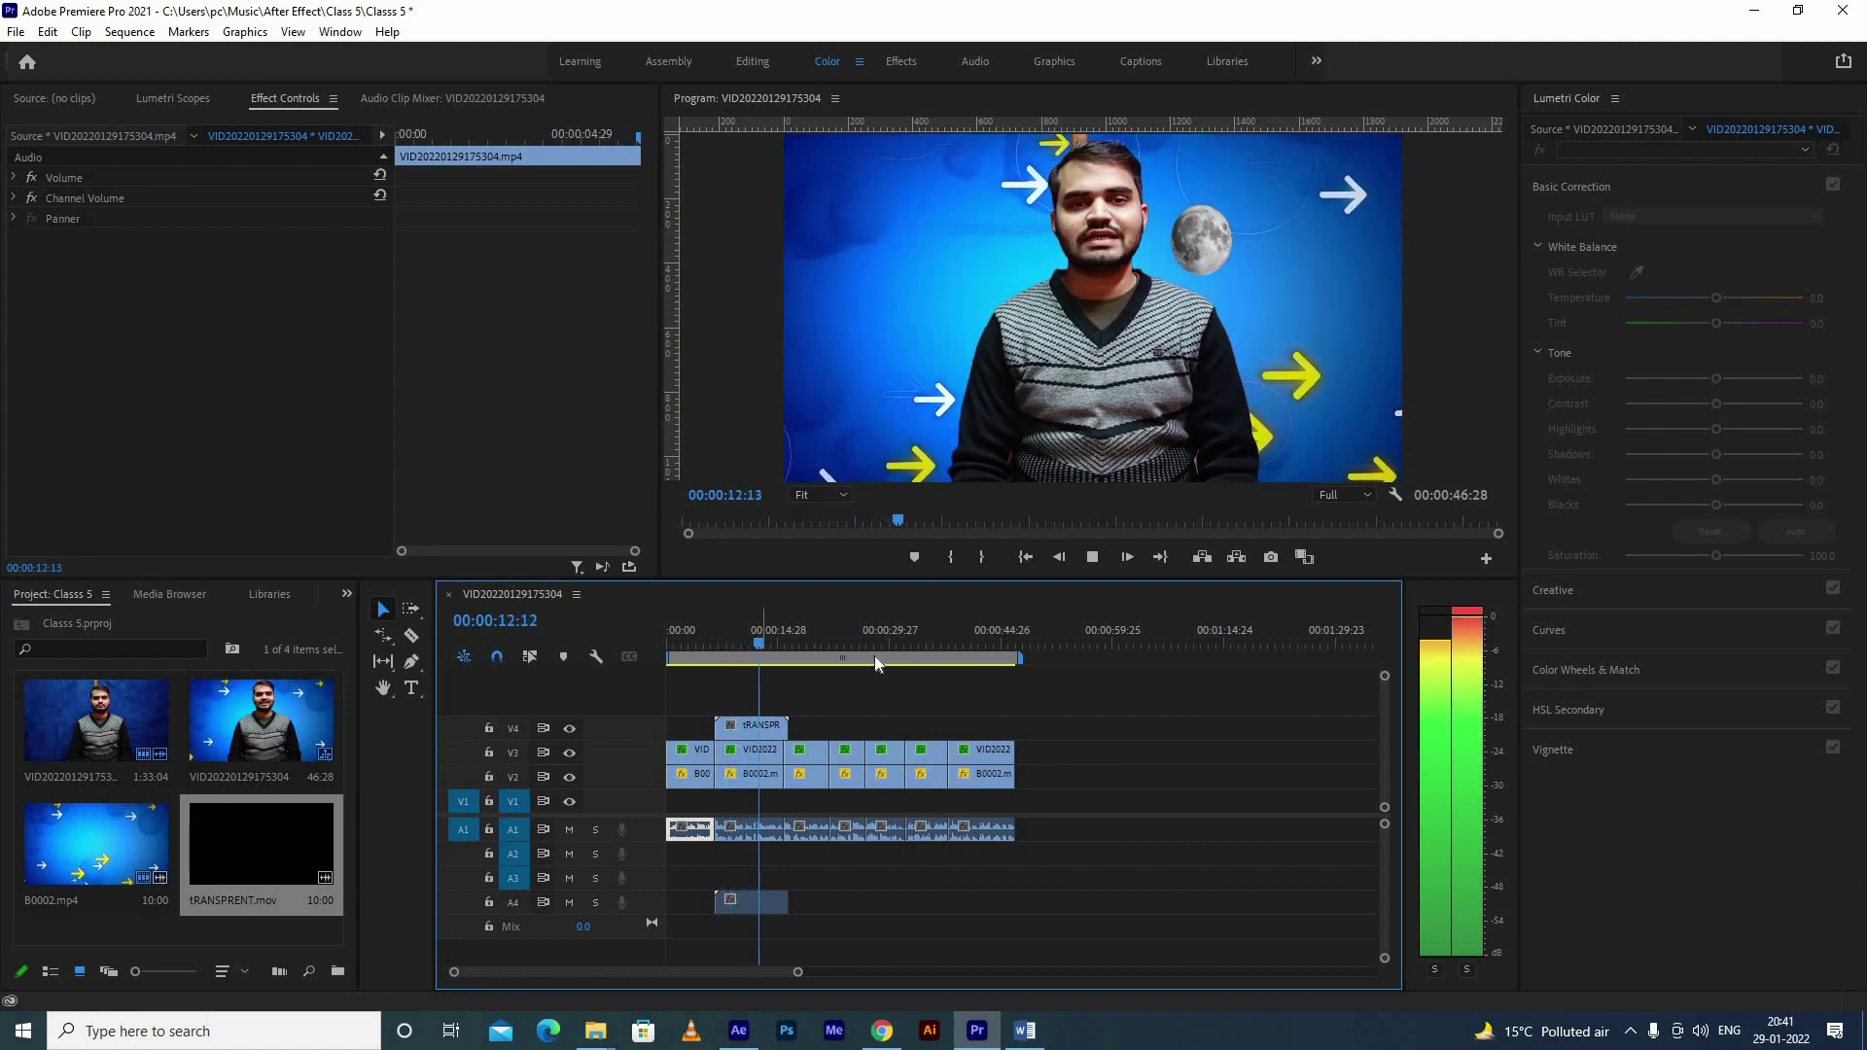
key("space")
Step: Delete the tRANSPRENT clip from V4 and its audio from A4, then return to After Effects
left_click(751, 727)
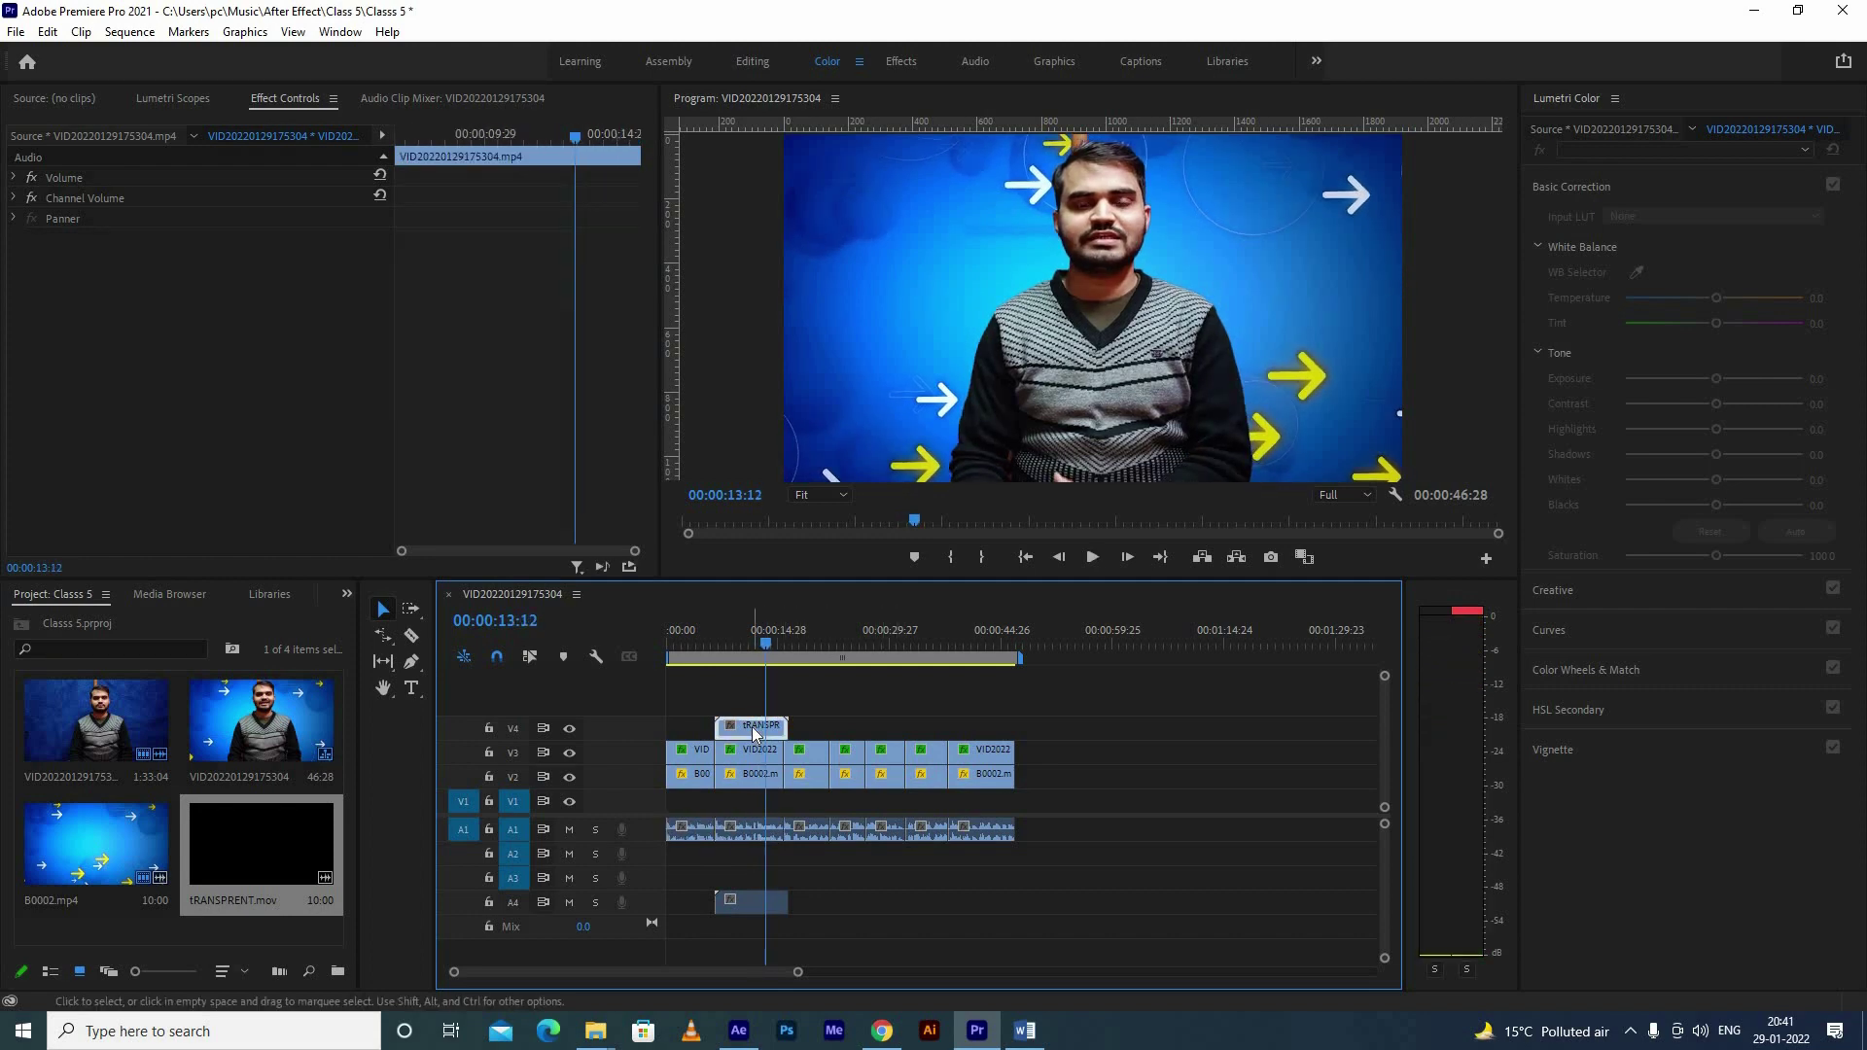
key("Delete")
left_click(757, 902)
key("Delete")
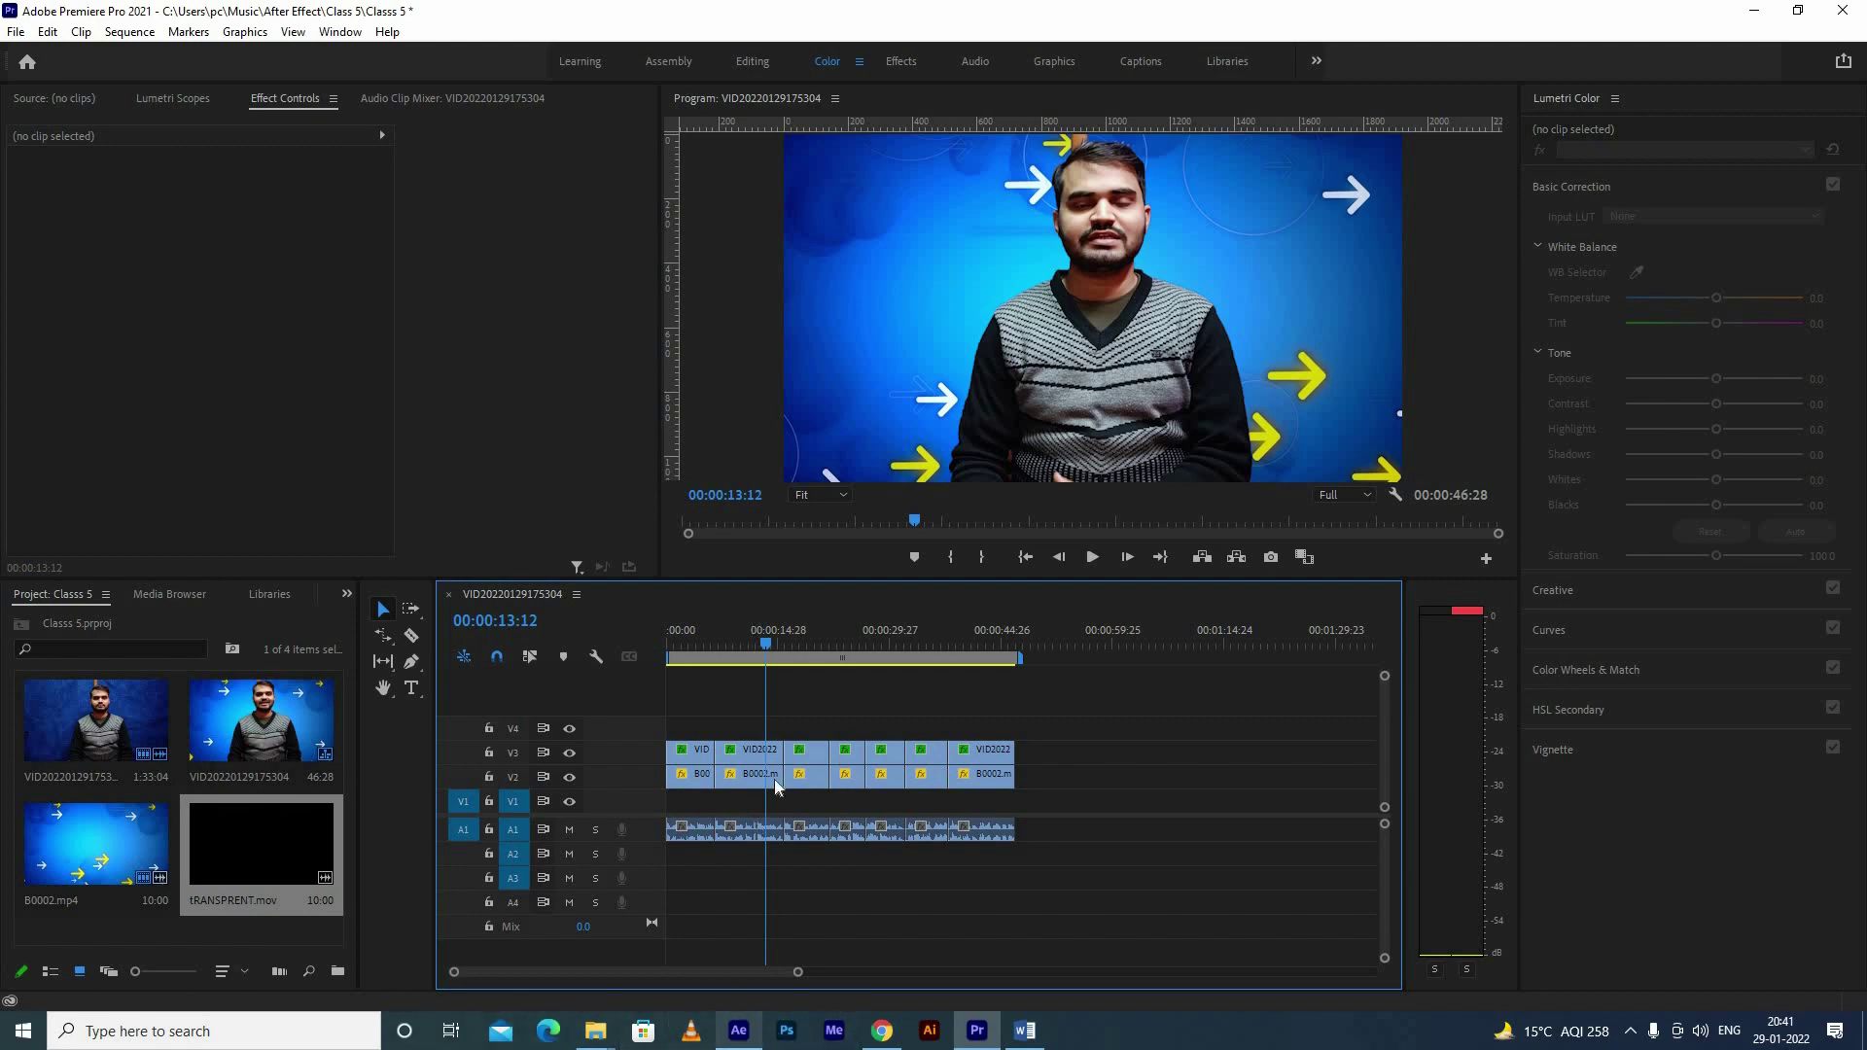
key("alt+Tab")
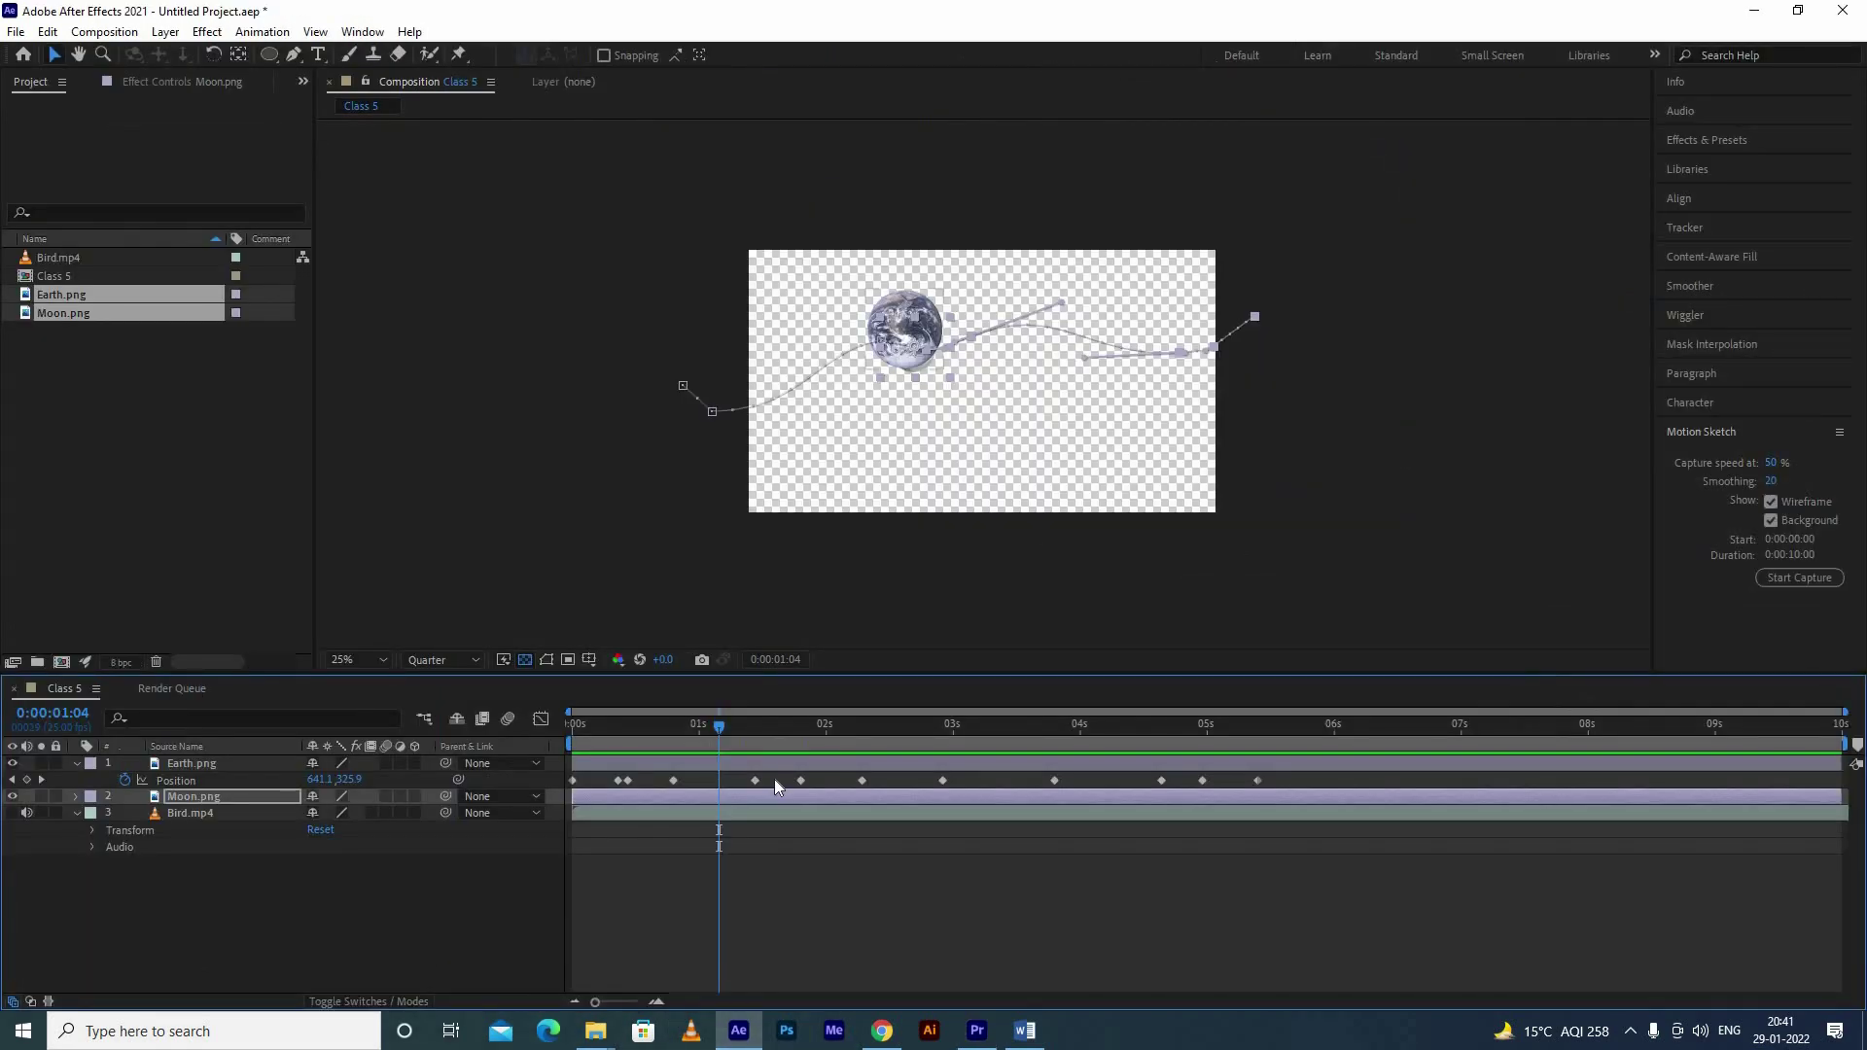